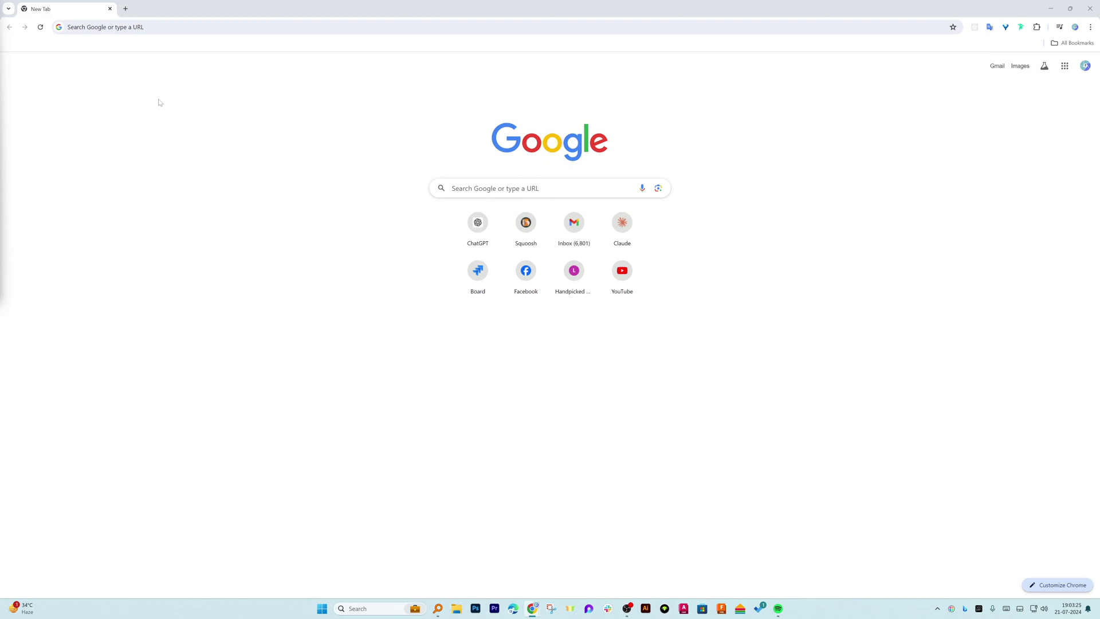
pyautogui.click(176, 27)
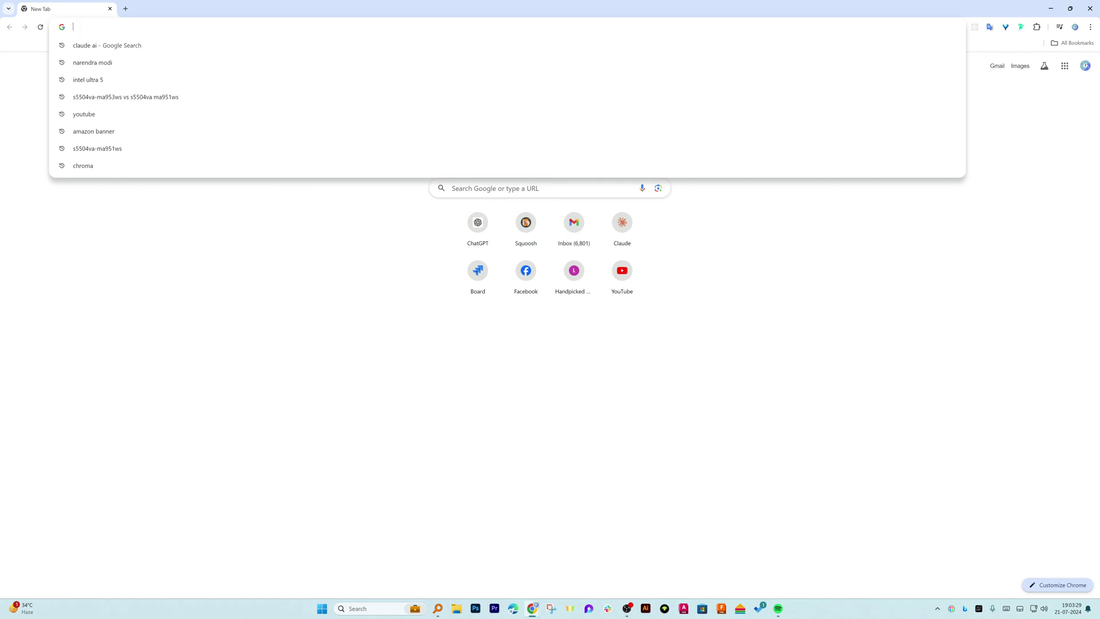
pyautogui.click(126, 9)
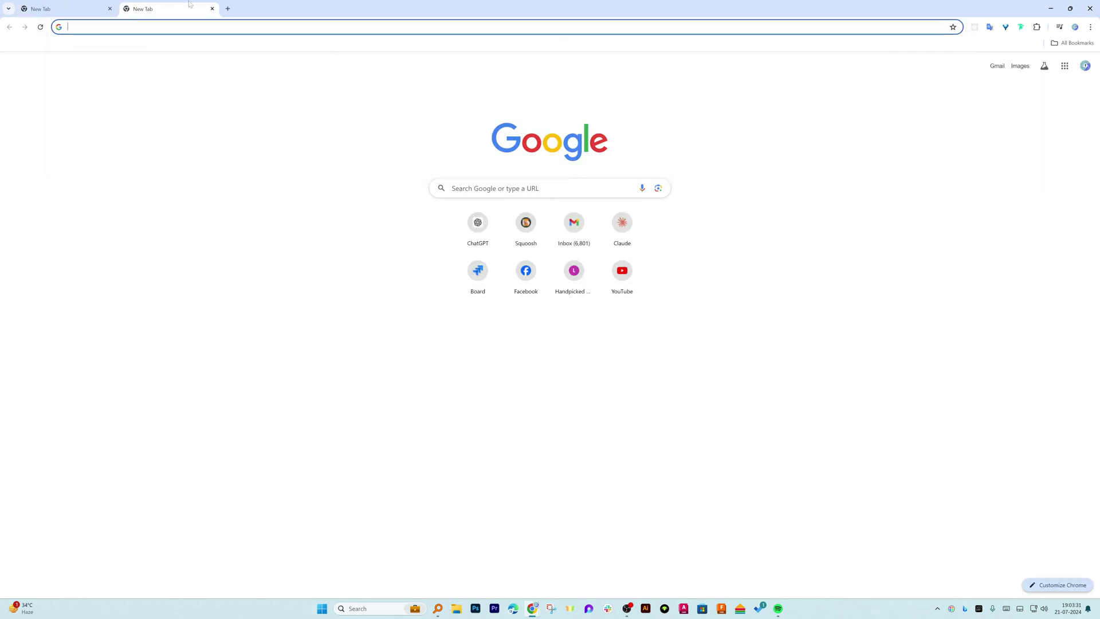
pyautogui.moveTo(187, 4); pyautogui.dragTo(1099, 115)
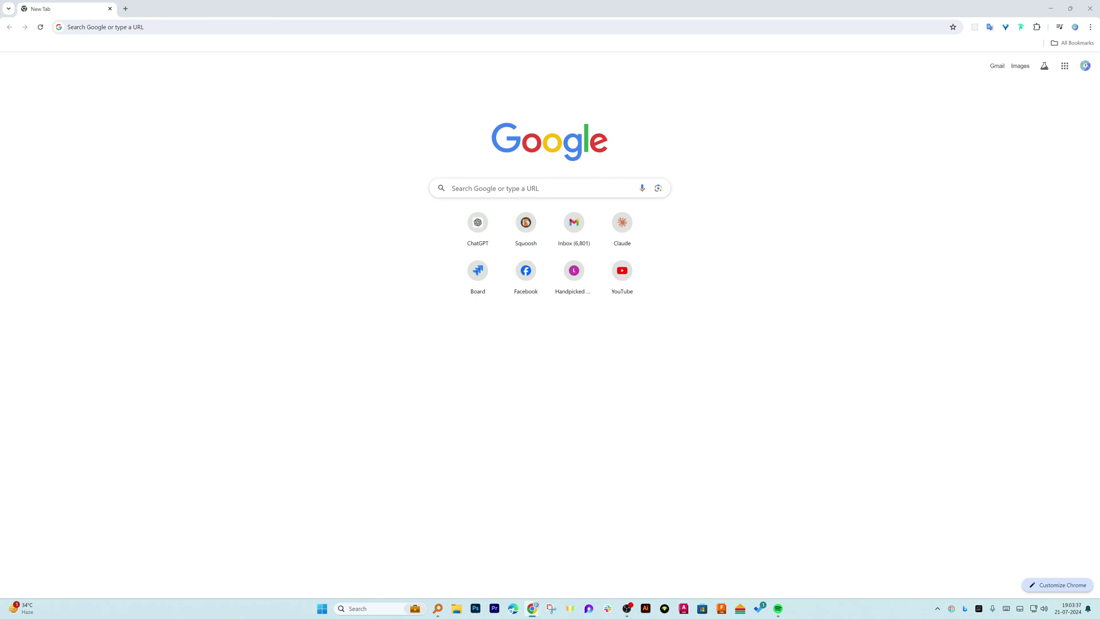
# Open the ChatGPT site and log in with one of the saved Google accounts.
pyautogui.moveTo(1099, 166); pyautogui.dragTo(0, 198)
pyautogui.moveTo(1099, 189); pyautogui.dragTo(309, 1)
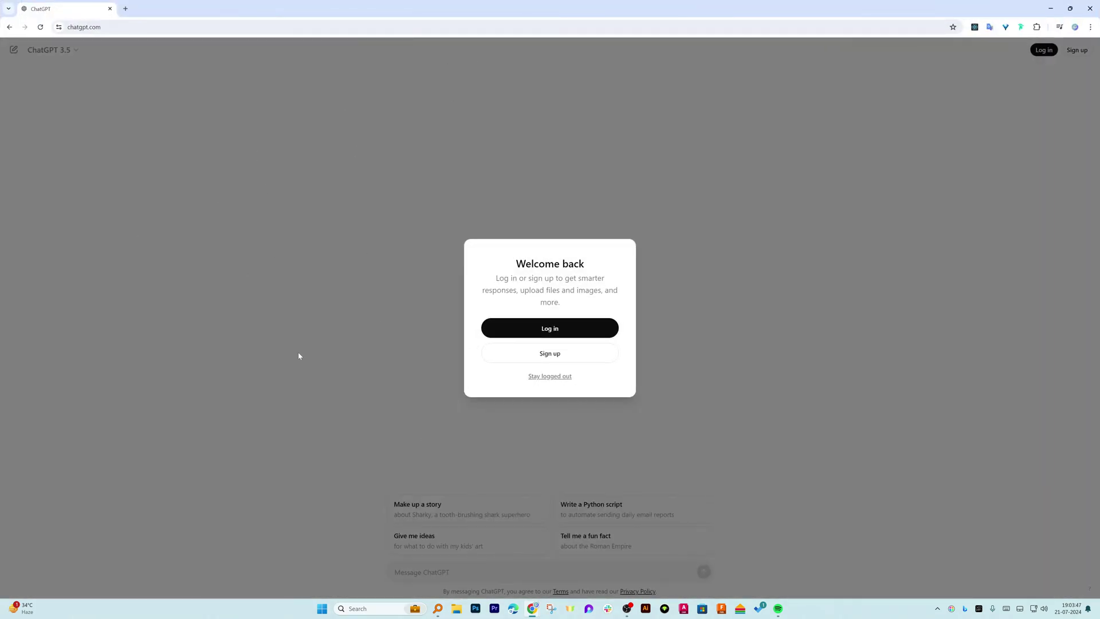
pyautogui.click(493, 325)
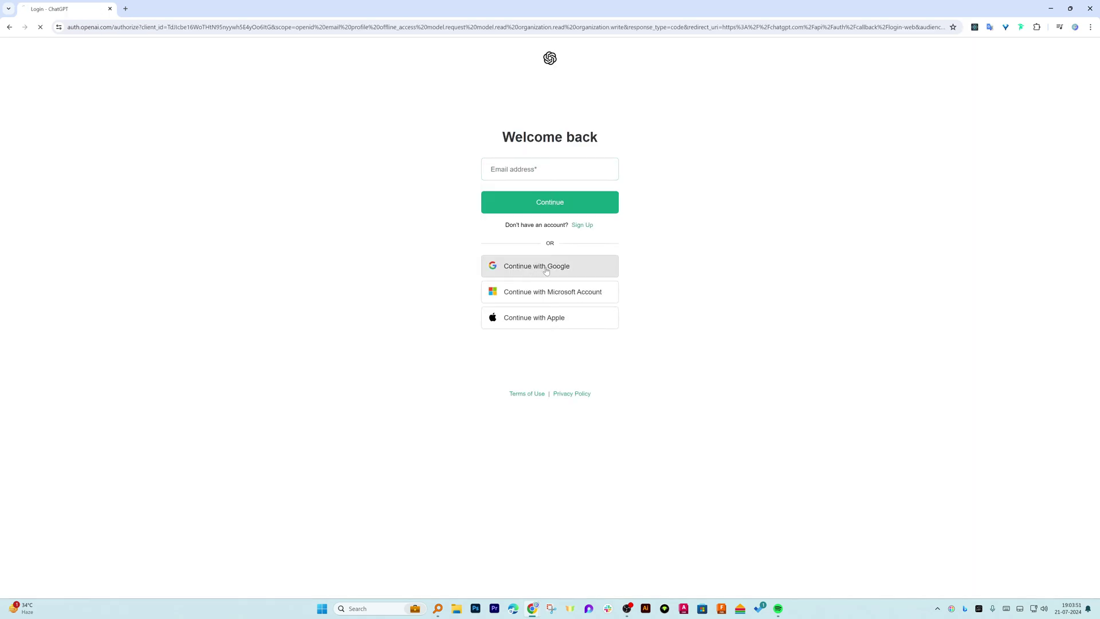
pyautogui.click(546, 271)
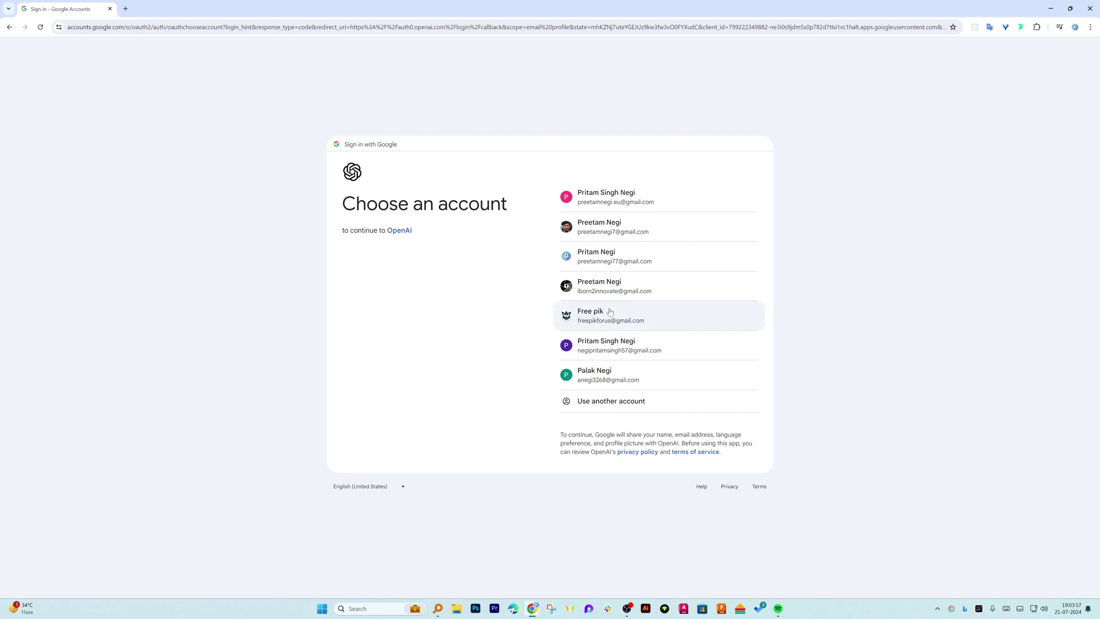
pyautogui.click(609, 312)
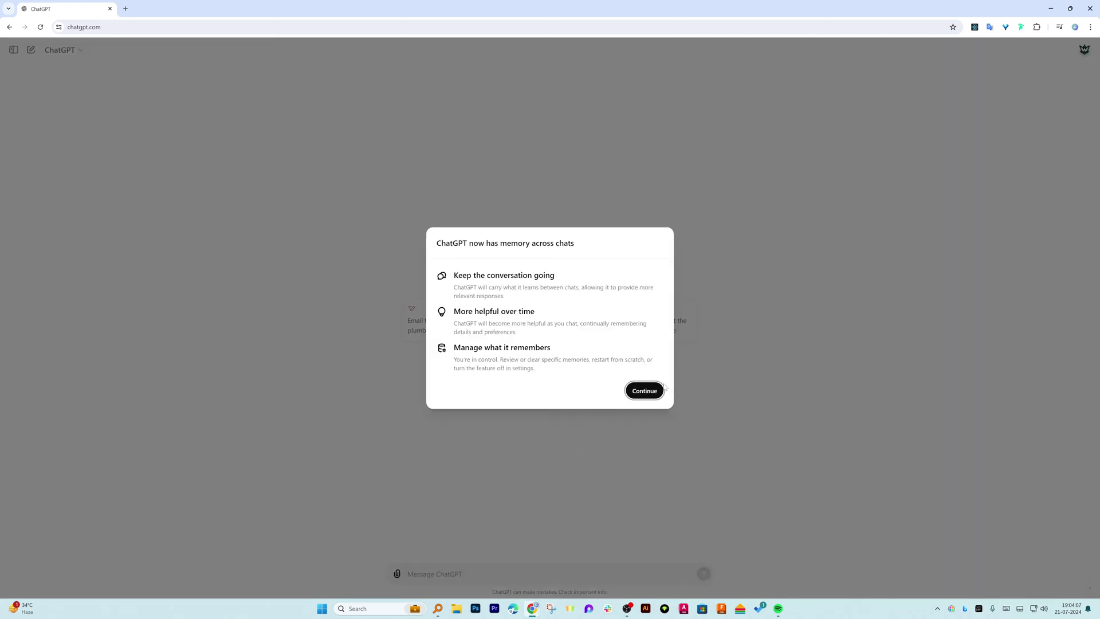
# Dismiss the memory introduction, accept the GPT-4o trial and close the Connect Apps tip.
pyautogui.click(644, 392)
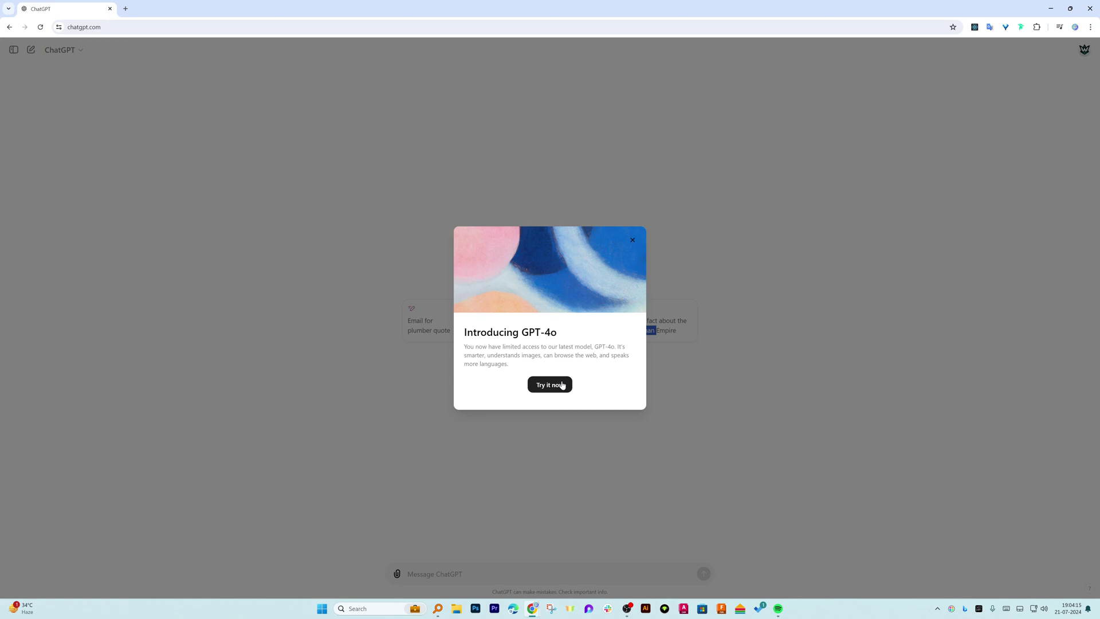
pyautogui.click(562, 386)
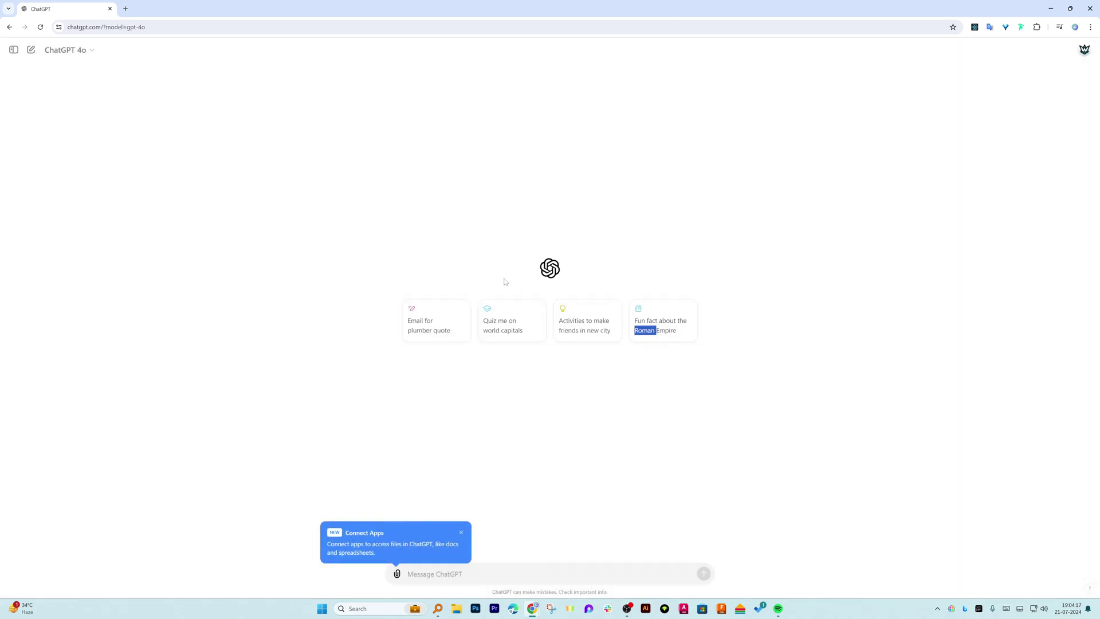
pyautogui.click(94, 51)
pyautogui.click(303, 103)
pyautogui.click(461, 533)
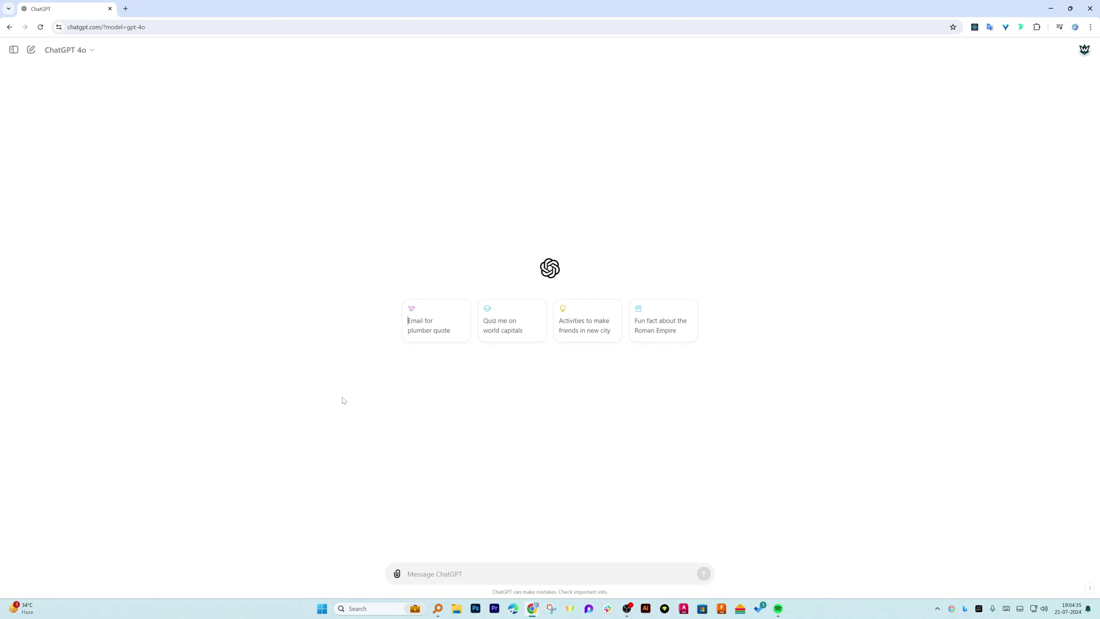
# Open the Explore GPTs catalogue and browse its categories of custom GPTs.
pyautogui.click(14, 50)
pyautogui.click(52, 90)
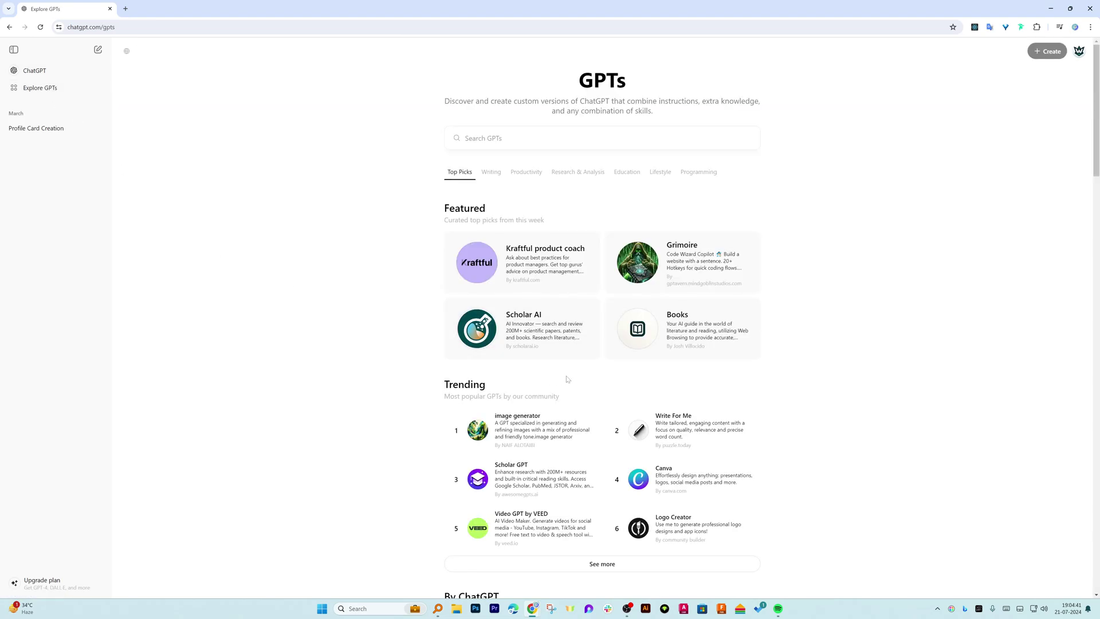
pyautogui.scroll(-6, 566, 379)
pyautogui.scroll(-12, 566, 379)
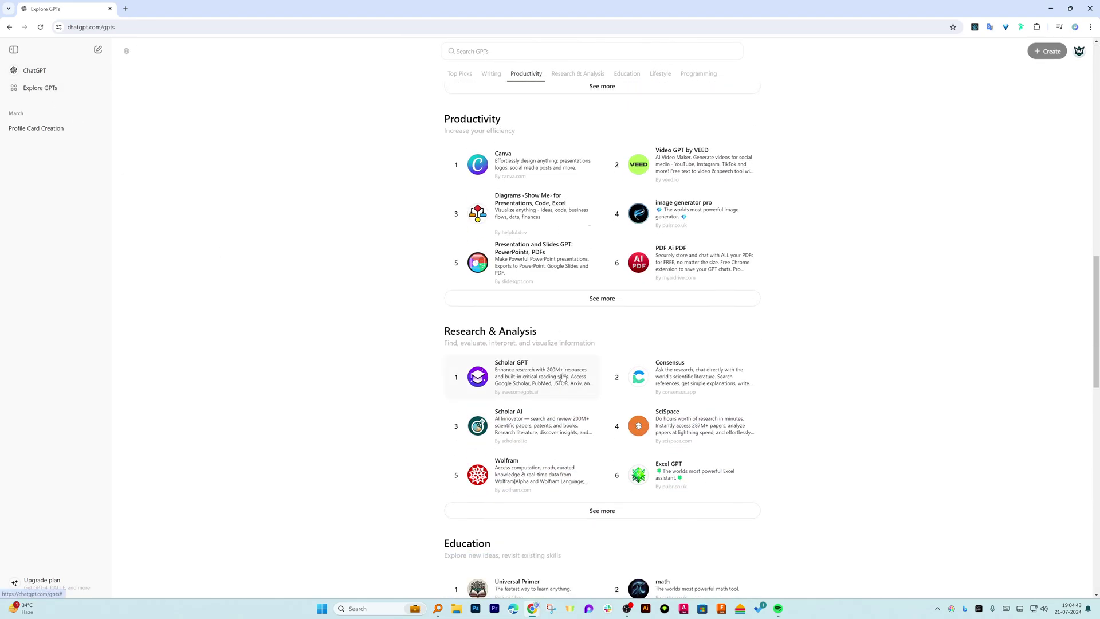
pyautogui.scroll(-4, 562, 381)
pyautogui.scroll(20, 562, 380)
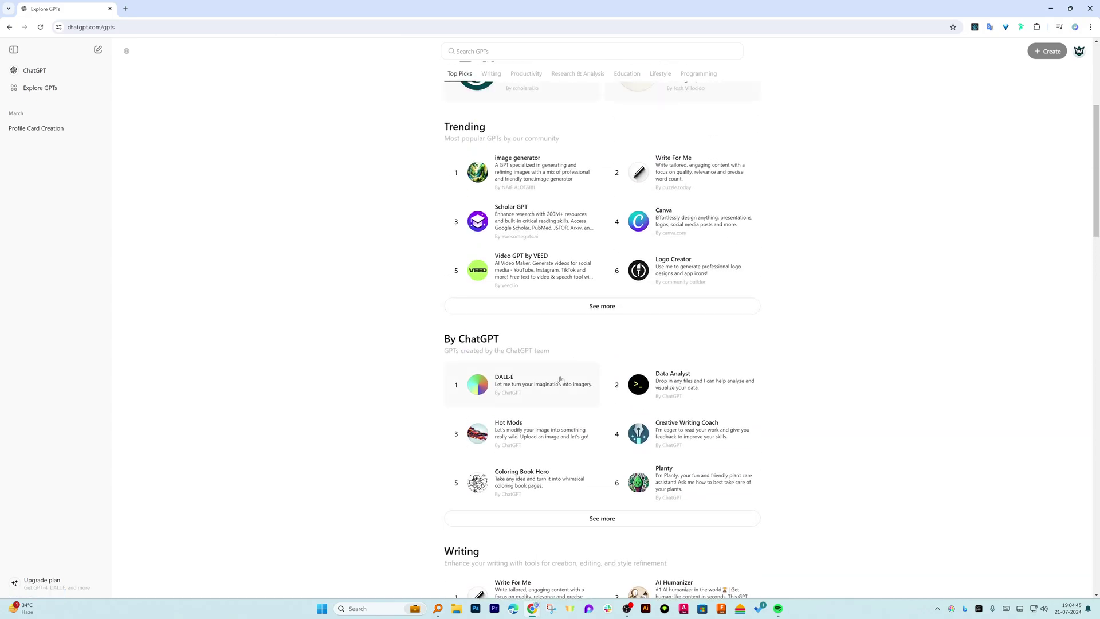
pyautogui.click(602, 147)
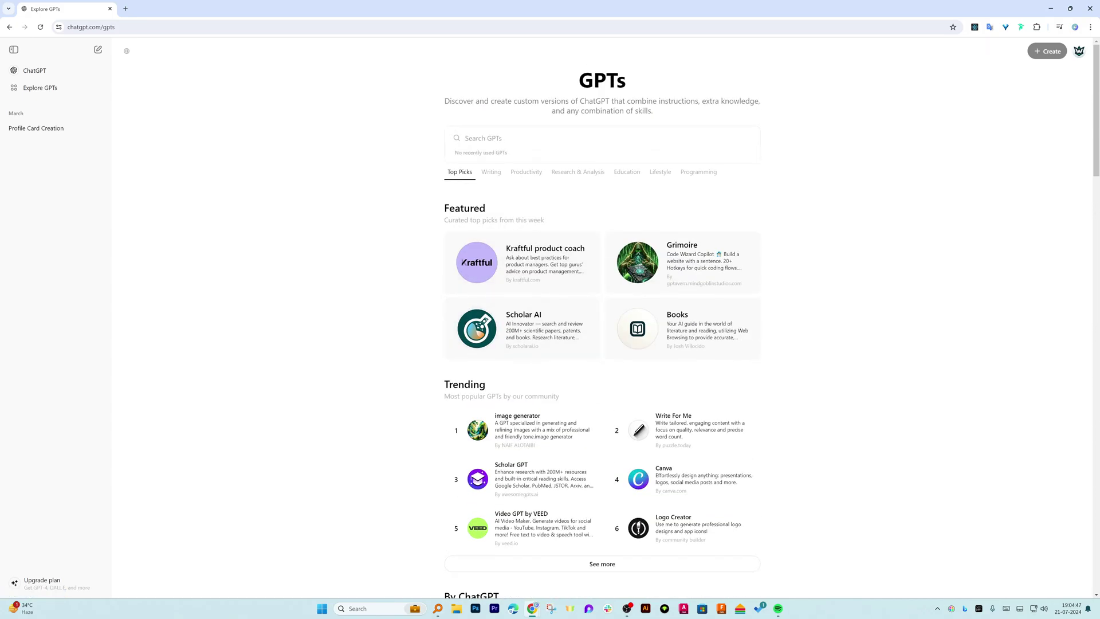
pyautogui.write('ppt generator')
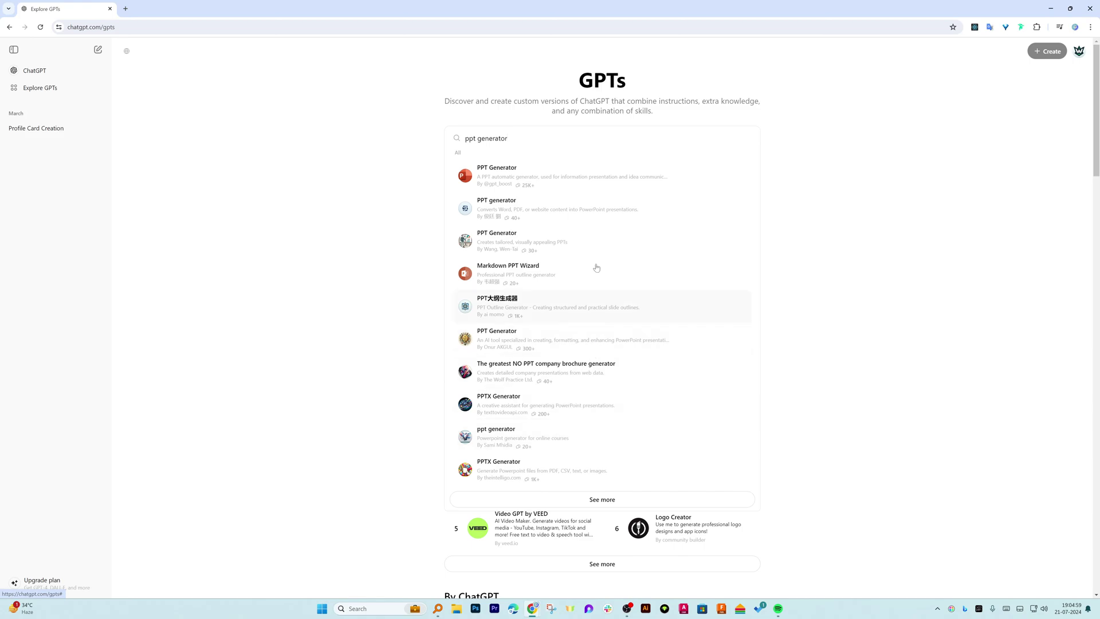
pyautogui.click(528, 190)
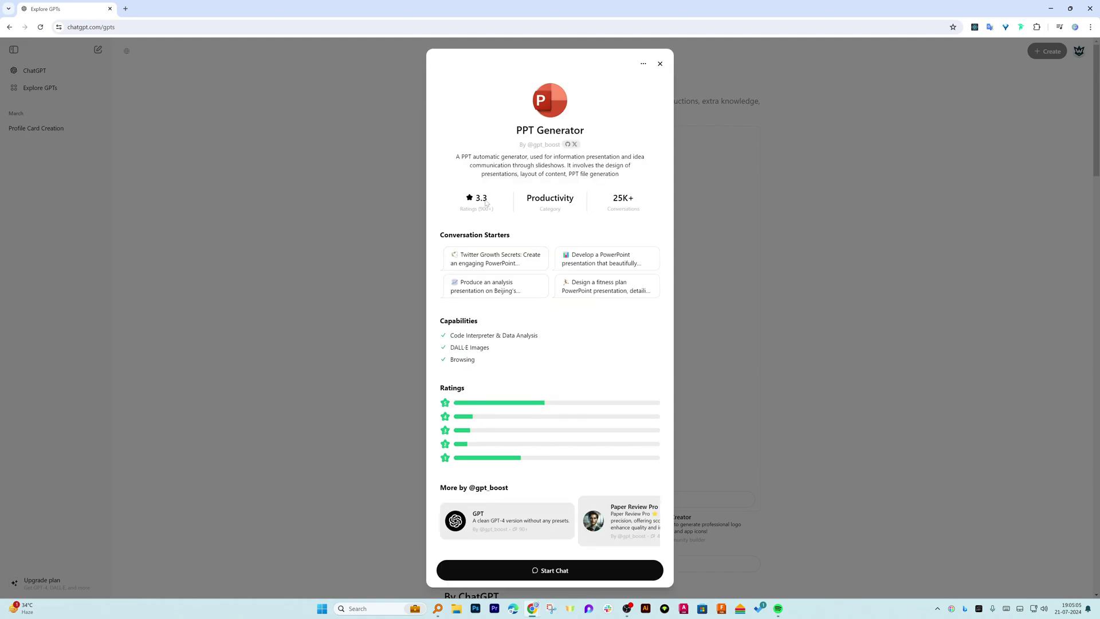
pyautogui.click(511, 571)
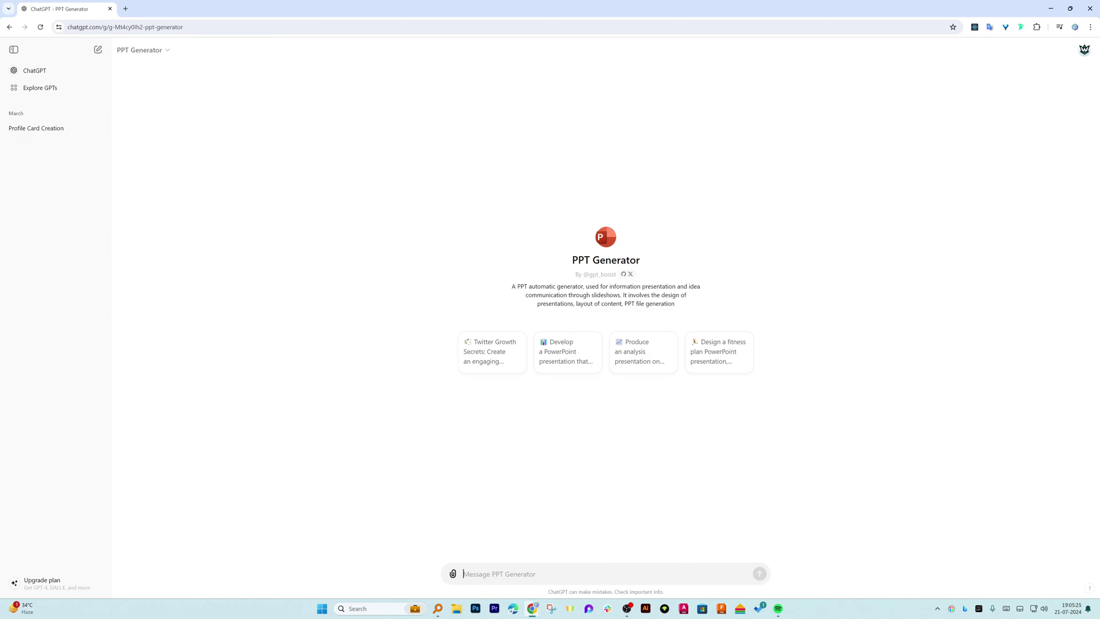
# Send the prompt "create a ppt on Apple as company", and download and open the generated presentation.
pyautogui.write('create a ppt on l')
pyautogui.press('BackSpace')
pyautogui.write('Apple as company')
pyautogui.press('Return')
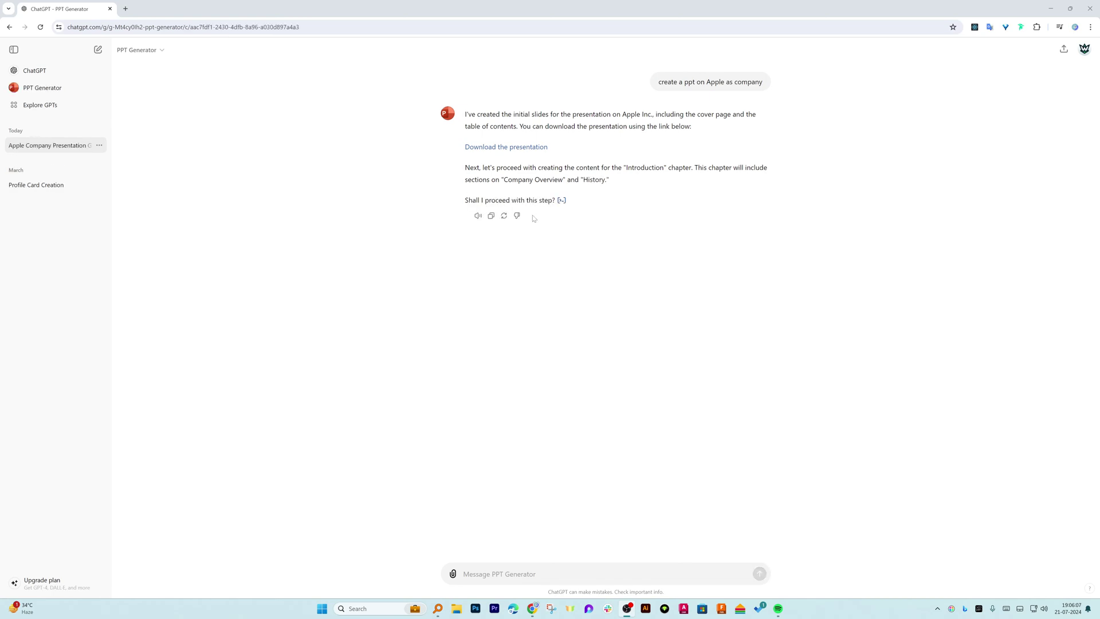
pyautogui.click(511, 148)
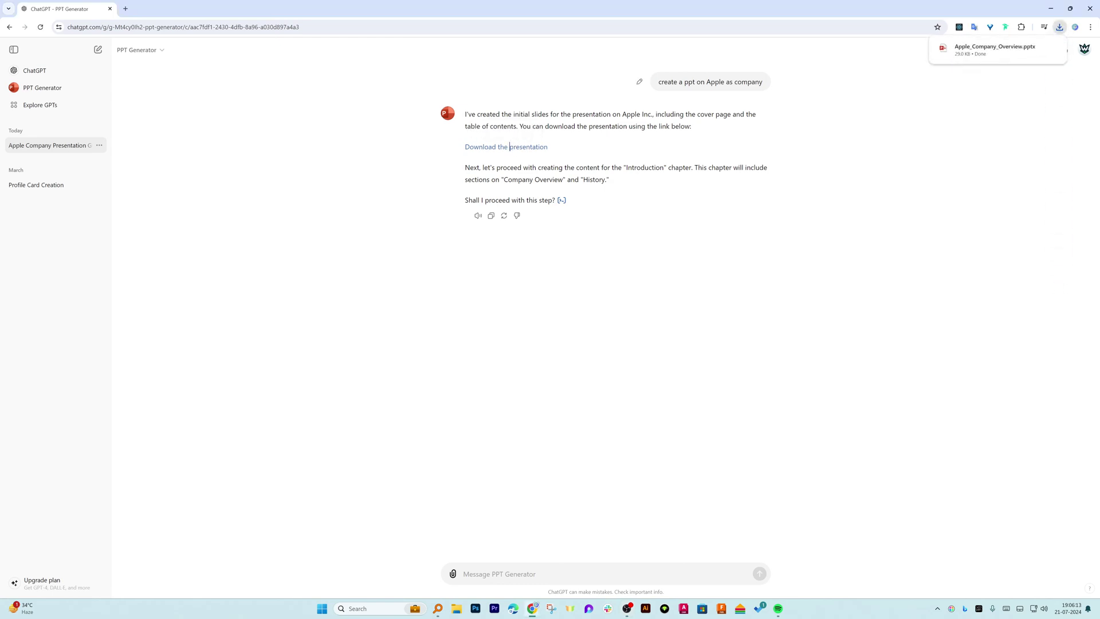
pyautogui.click(1013, 51)
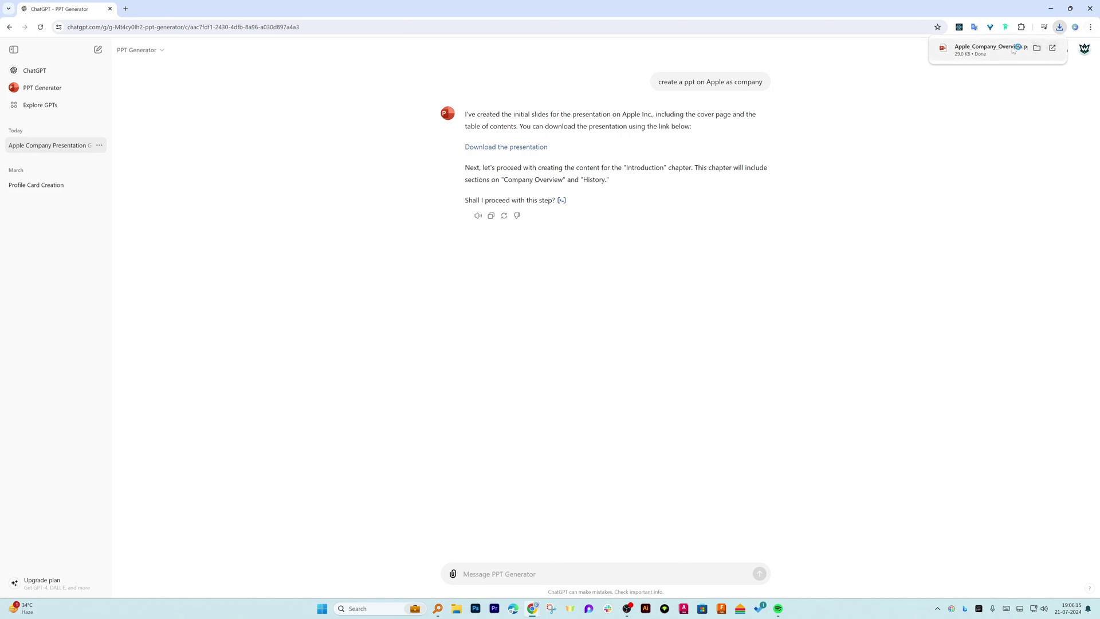
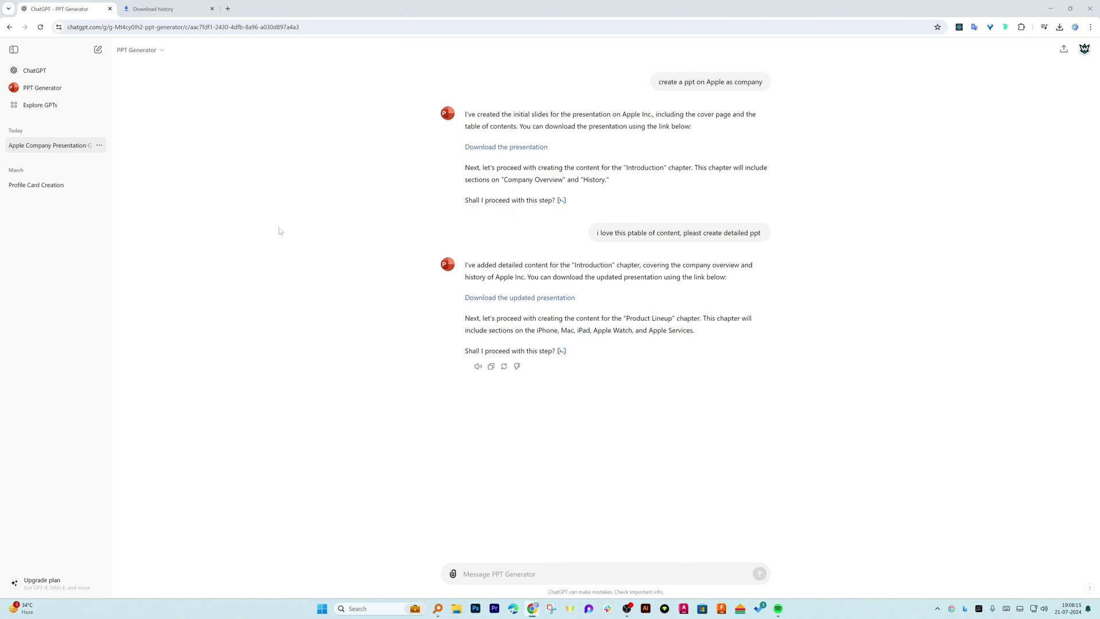
# Download the updated presentation, open it in PowerPoint and review its Table of Contents and Company Overview slides.
pyautogui.click(529, 299)
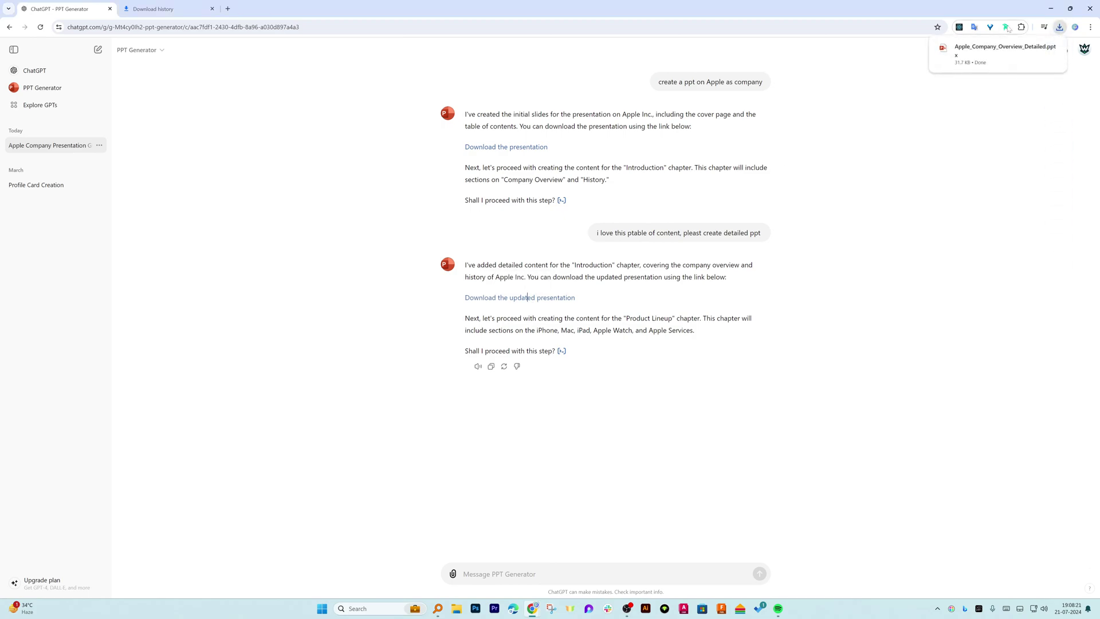
pyautogui.click(991, 52)
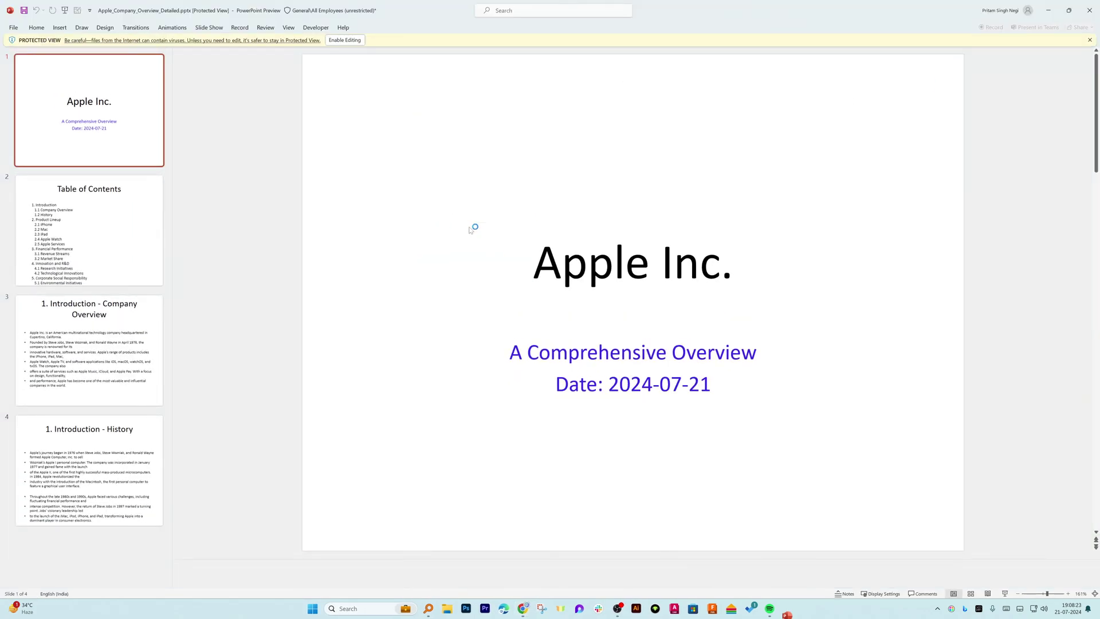
pyautogui.click(132, 234)
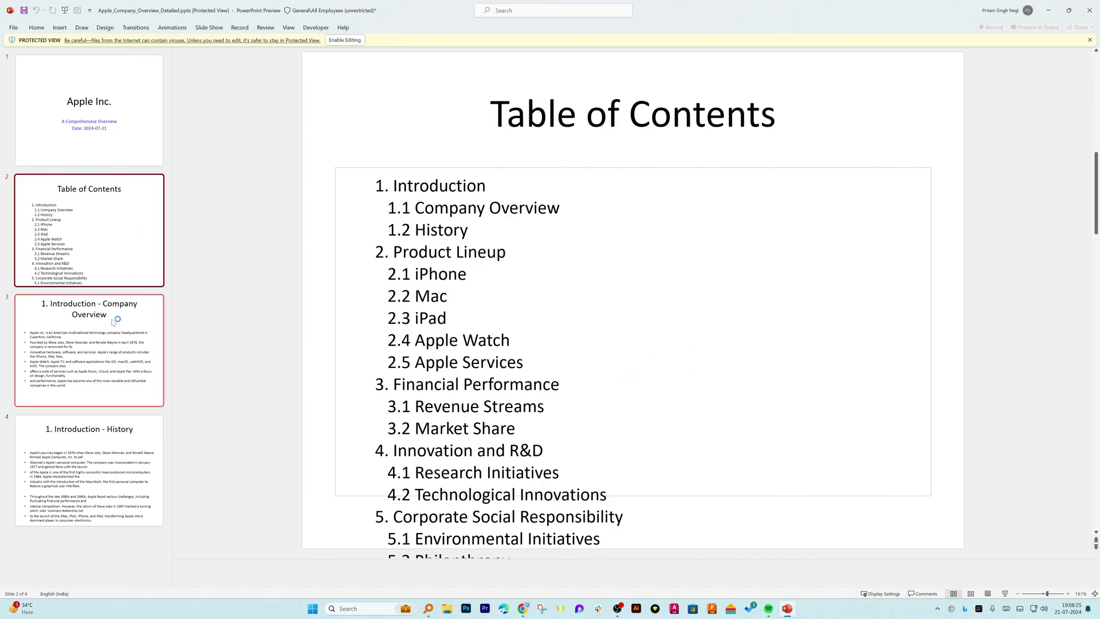
pyautogui.click(114, 324)
pyautogui.click(143, 220)
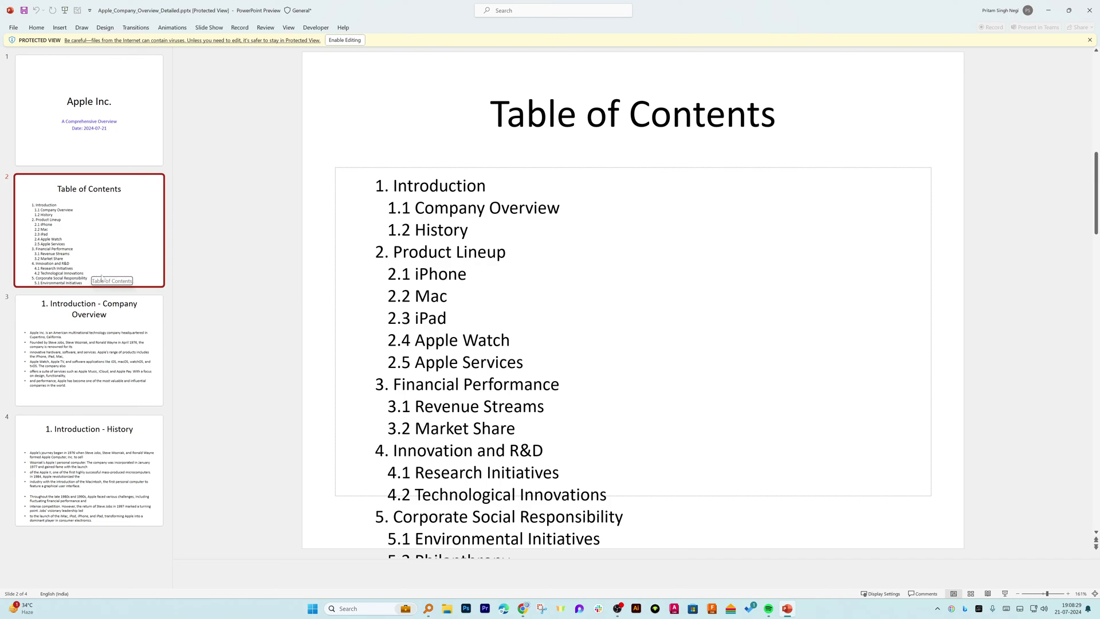
pyautogui.click(95, 322)
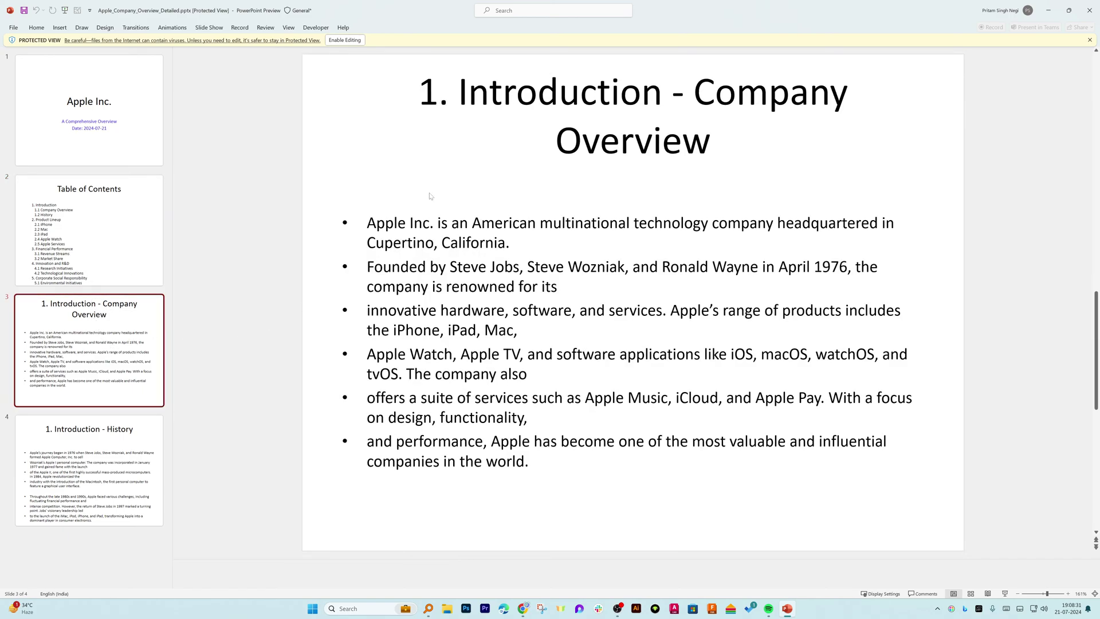
pyautogui.click(430, 196)
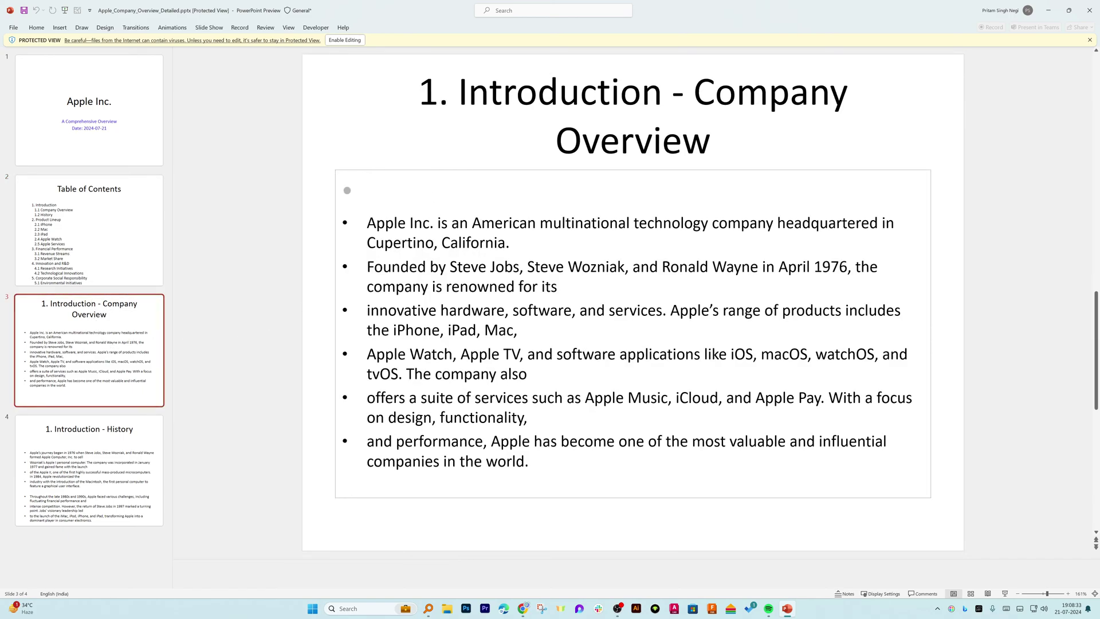
# Enable editing of the presentation and slightly reduce the height of the body text box on the Company Overview slide.
pyautogui.click(349, 41)
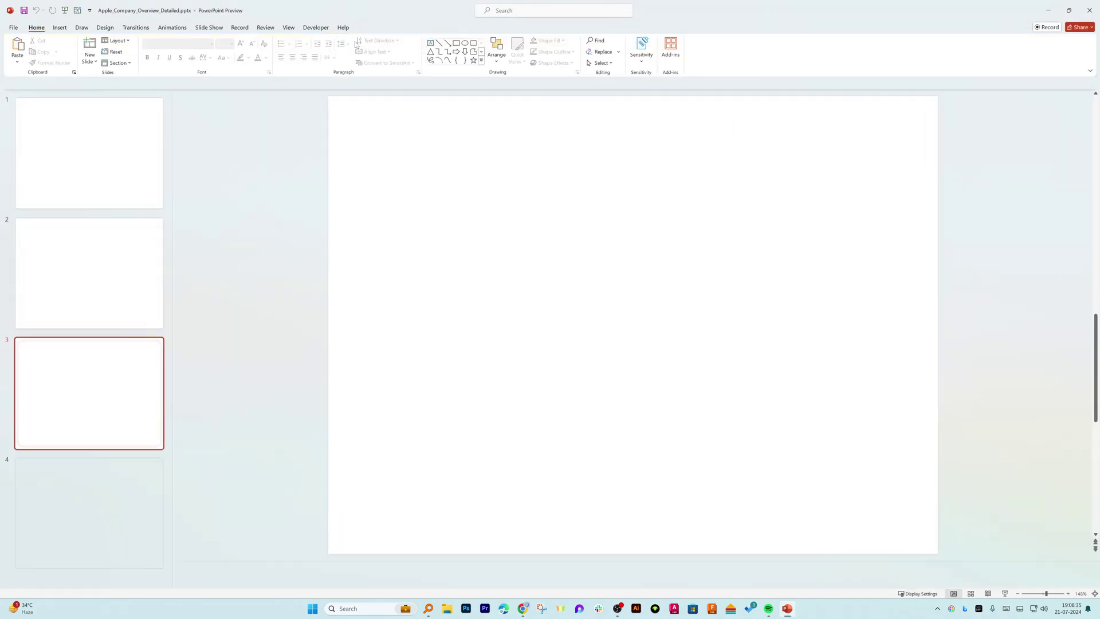
pyautogui.click(133, 280)
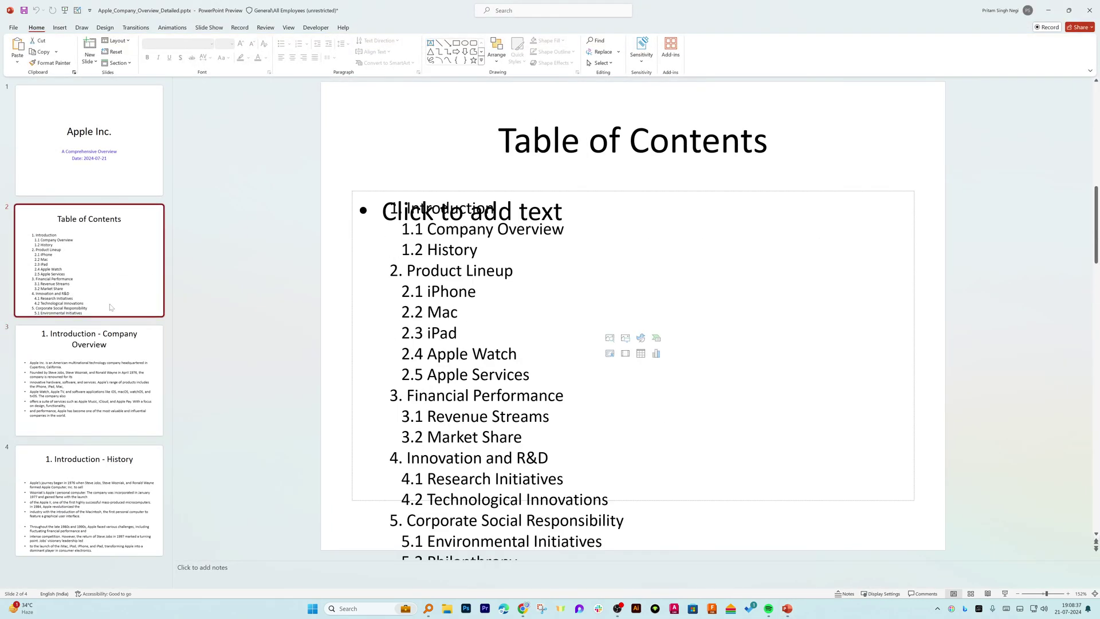
pyautogui.click(96, 412)
pyautogui.click(434, 242)
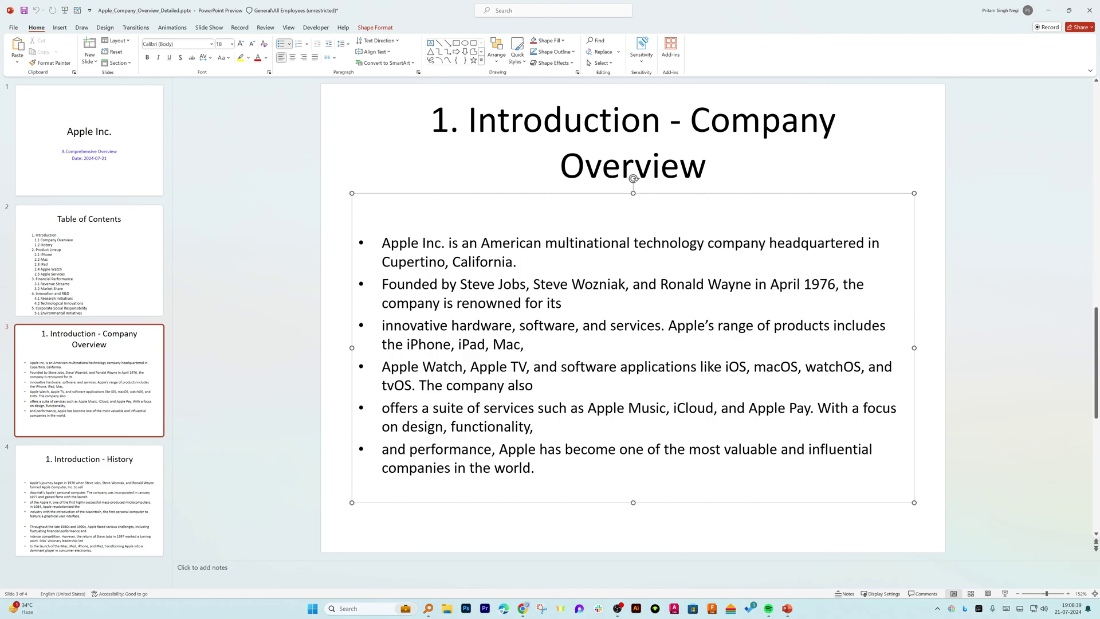
pyautogui.moveTo(633, 193); pyautogui.dragTo(631, 212)
pyautogui.moveTo(544, 213); pyautogui.dragTo(544, 201)
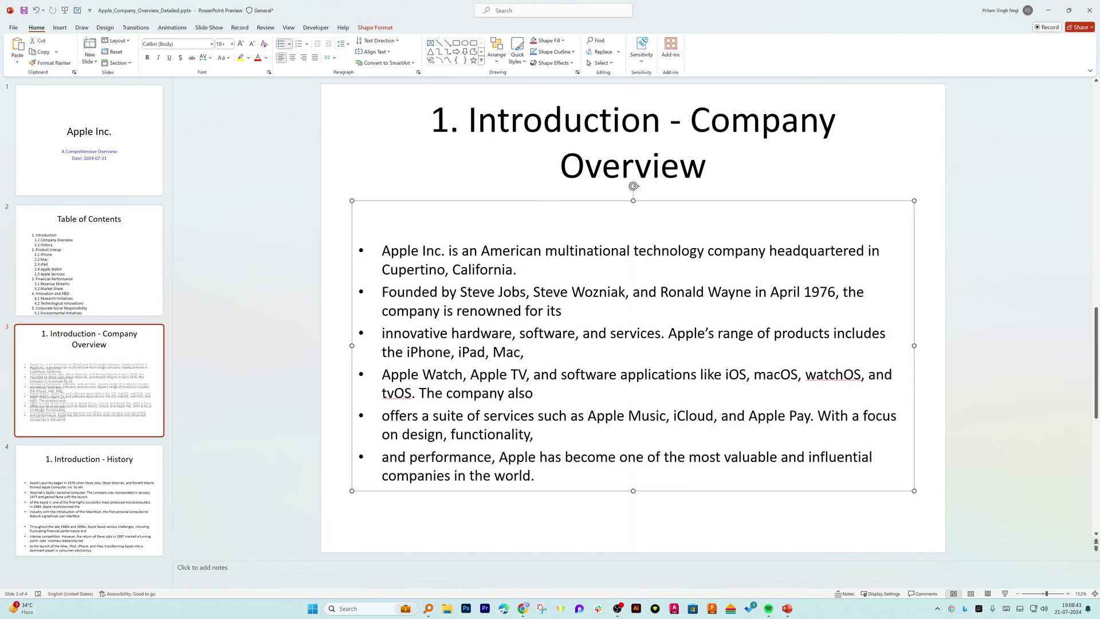
# Examine the bullet text on the Company Overview slide and compare it with the Table of Contents slide.
pyautogui.moveTo(545, 250); pyautogui.dragTo(709, 250)
pyautogui.click(629, 291)
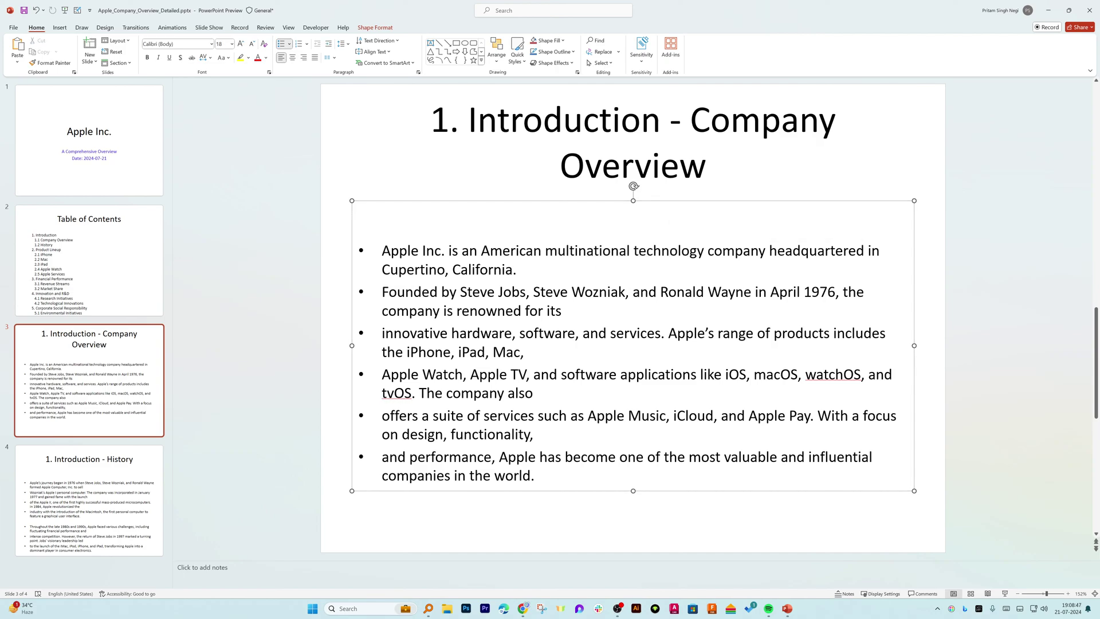
pyautogui.moveTo(382, 291); pyautogui.dragTo(572, 293)
pyautogui.moveTo(382, 333); pyautogui.dragTo(667, 333)
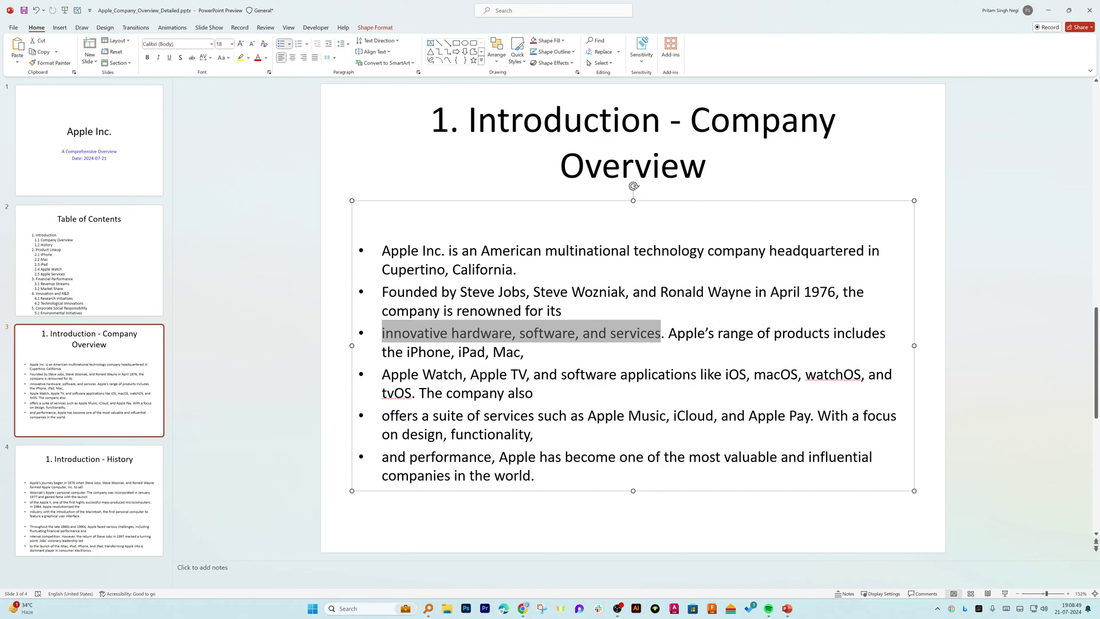
pyautogui.scroll(-5, 633, 344)
pyautogui.press('Up')
pyautogui.press('Up')
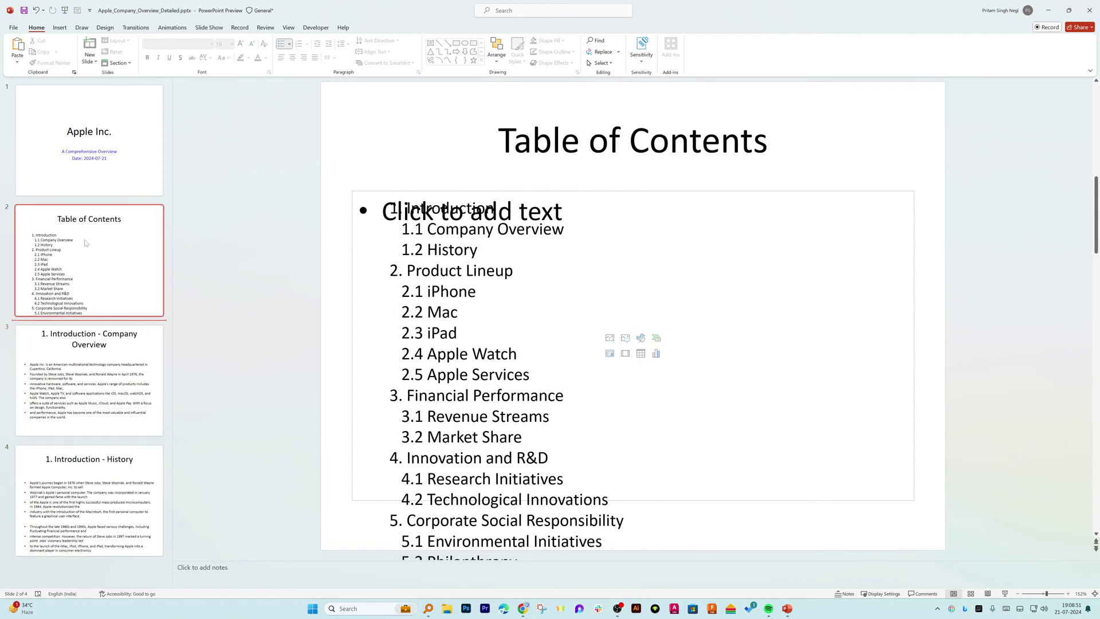
pyautogui.press('Down')
pyautogui.moveTo(402, 333); pyautogui.dragTo(511, 333)
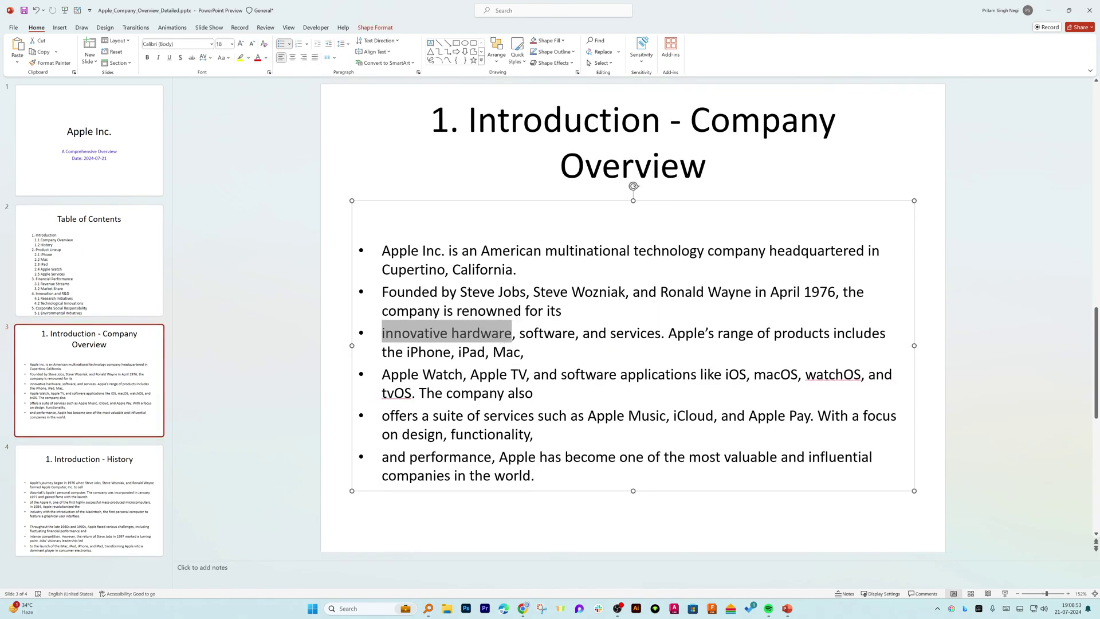
# Read through the remaining bullet points on the Introduction - Company Overview slide.
pyautogui.moveTo(422, 374); pyautogui.dragTo(527, 374)
pyautogui.moveTo(383, 415); pyautogui.dragTo(439, 415)
pyautogui.click(449, 455)
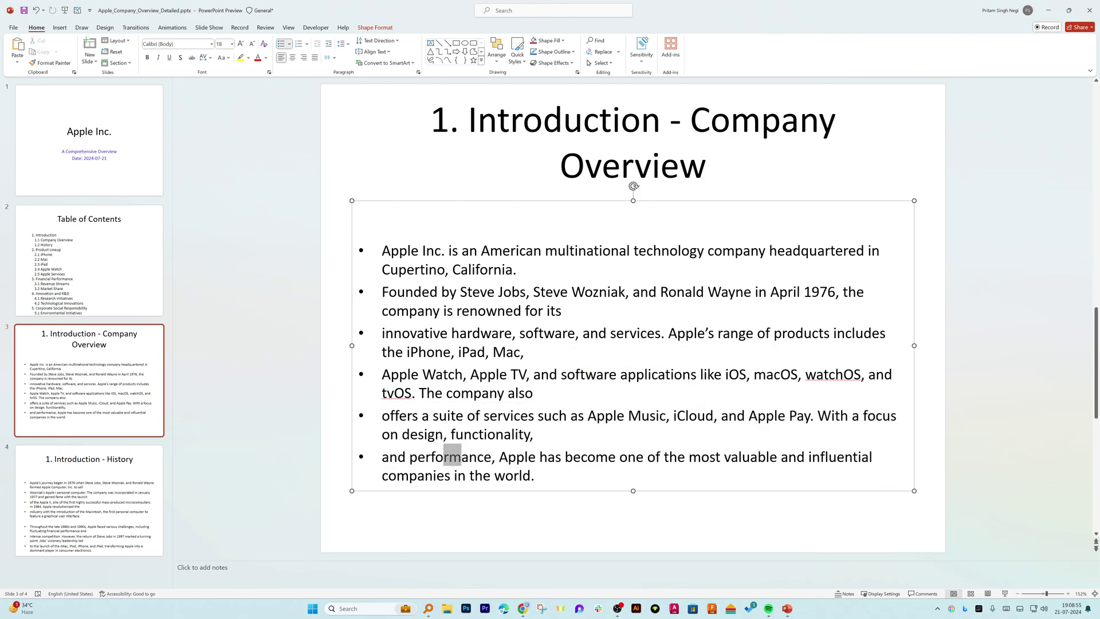
pyautogui.scroll(-1, 401, 435)
pyautogui.click(132, 350)
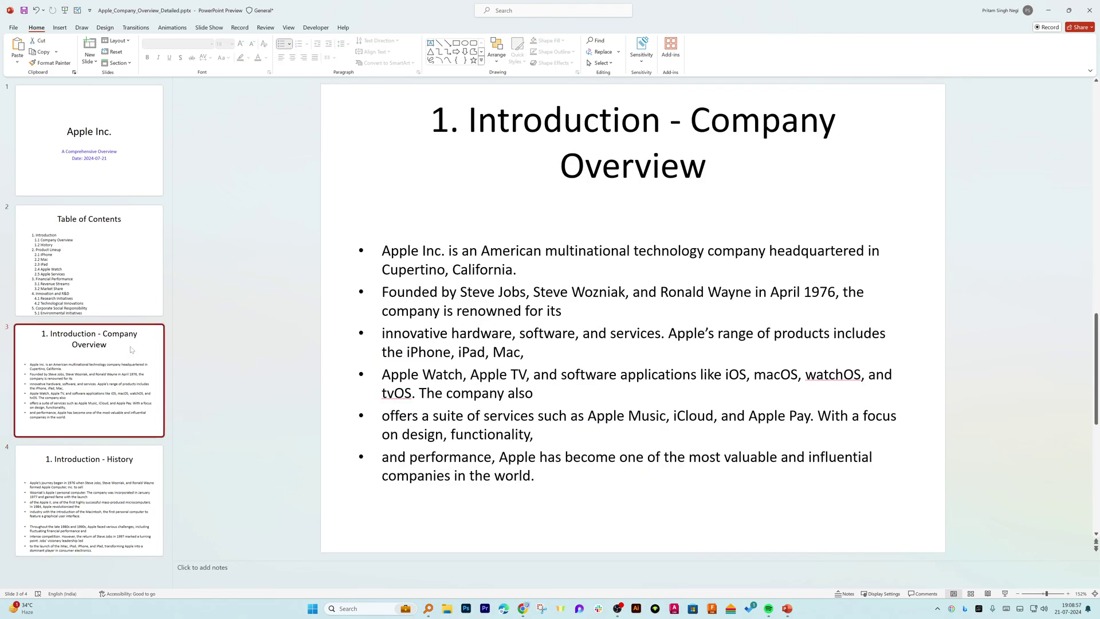
# Shift the body text box on the Introduction - History slide and close the presentation.
pyautogui.click(113, 473)
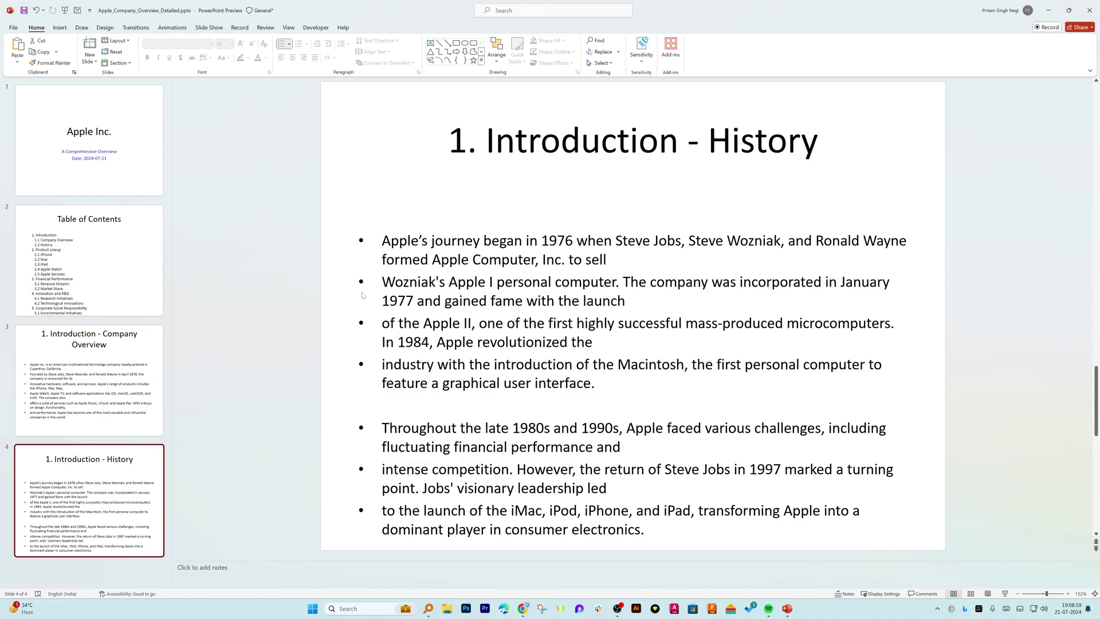
pyautogui.click(416, 282)
pyautogui.moveTo(487, 190); pyautogui.dragTo(490, 139)
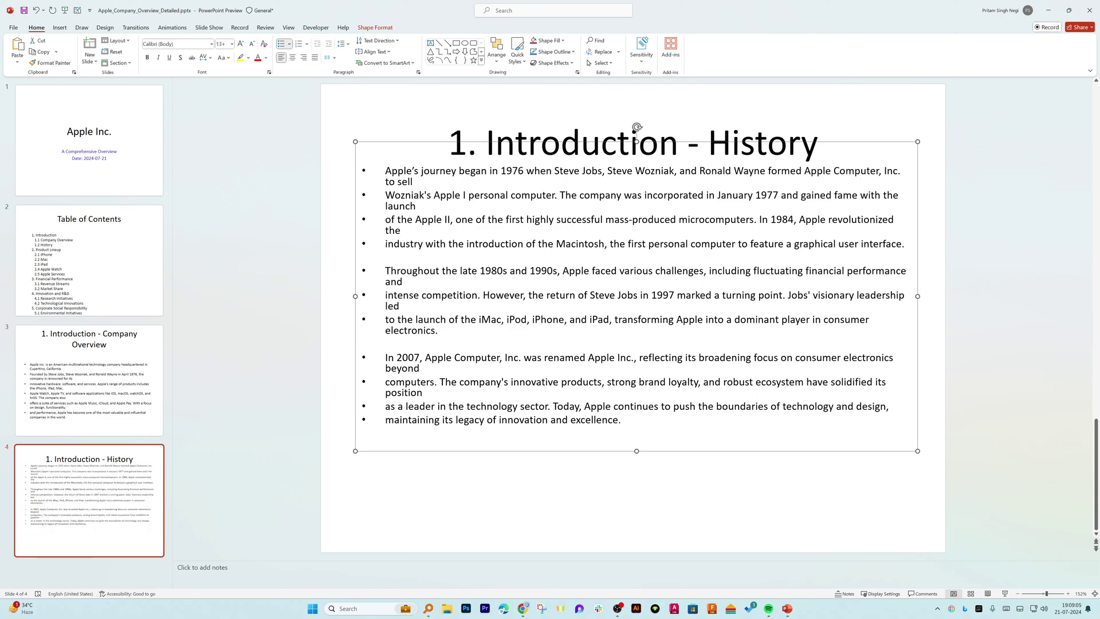
pyautogui.click(334, 135)
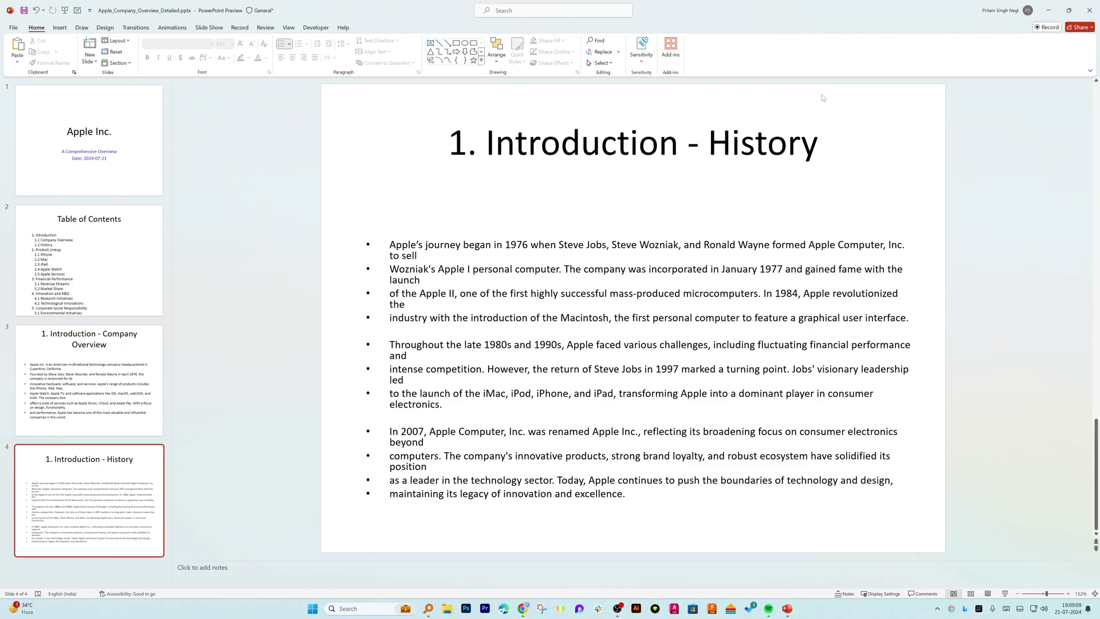
pyautogui.click(1089, 10)
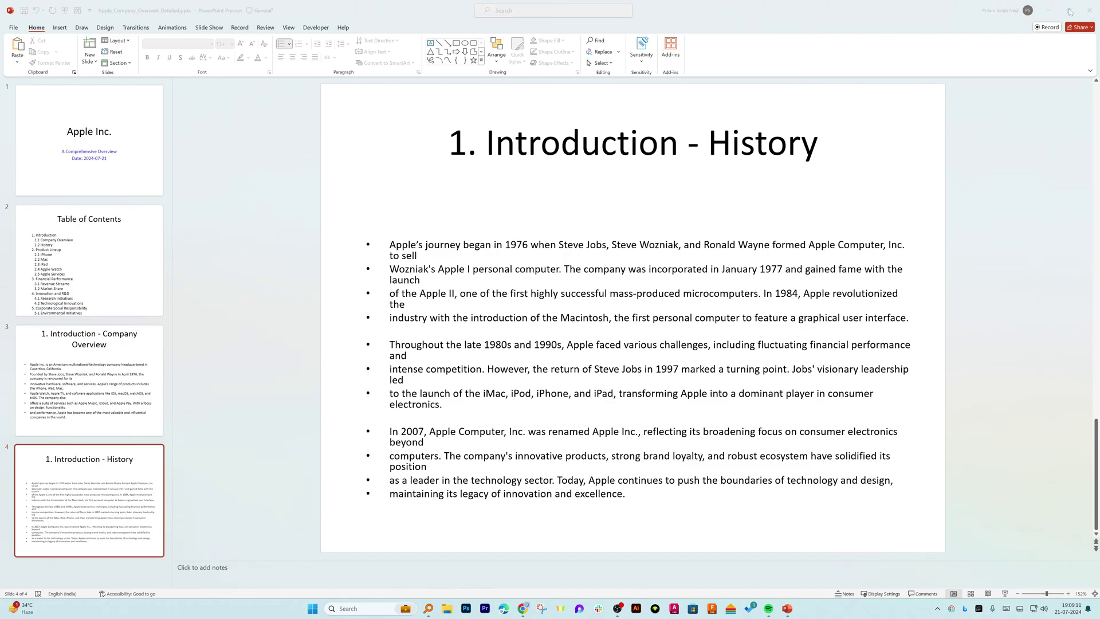
pyautogui.click(567, 321)
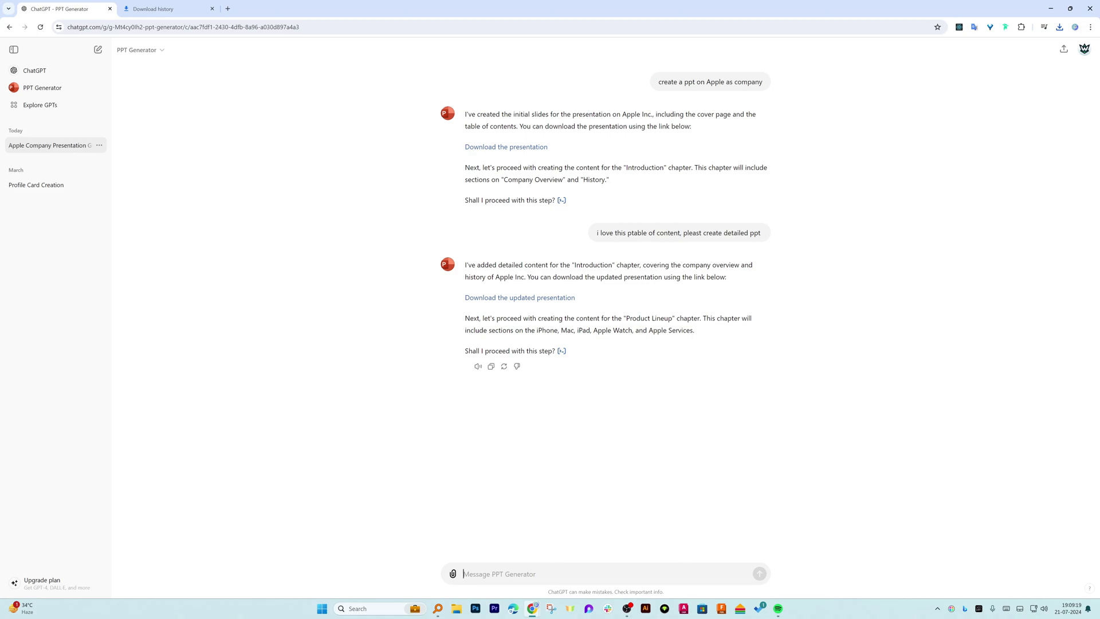
# Reply "yes" to PPT Generator so it proceeds with the "Product Lineup" chapter.
pyautogui.write('yes')
pyautogui.moveTo(465, 351); pyautogui.dragTo(501, 352)
pyautogui.click(536, 351)
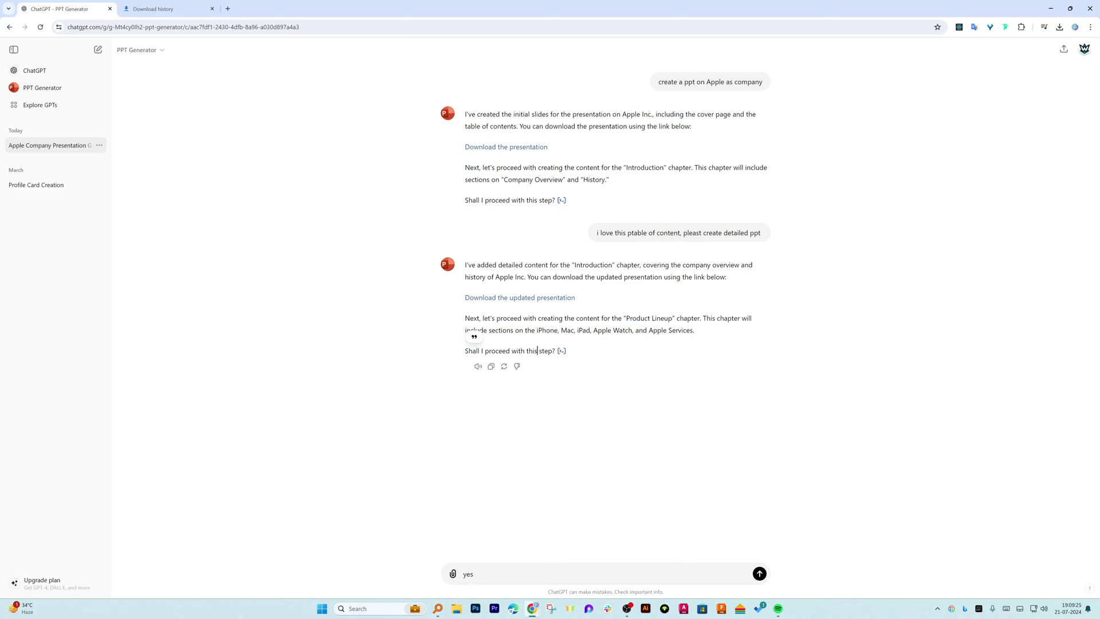
pyautogui.click(556, 570)
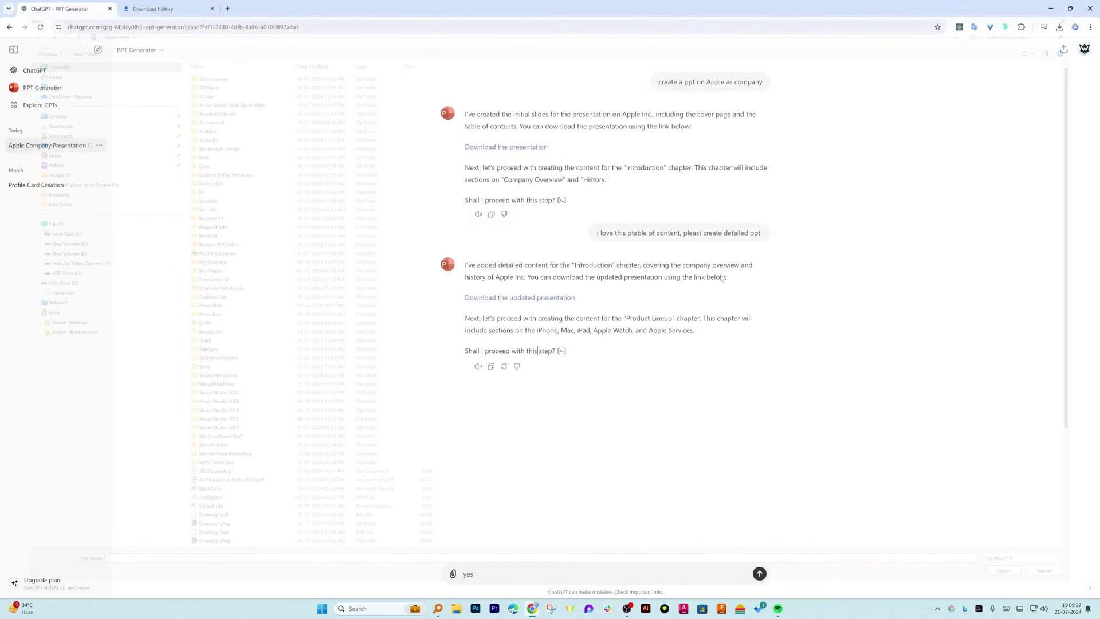
pyautogui.press('Escape')
pyautogui.press('Return')
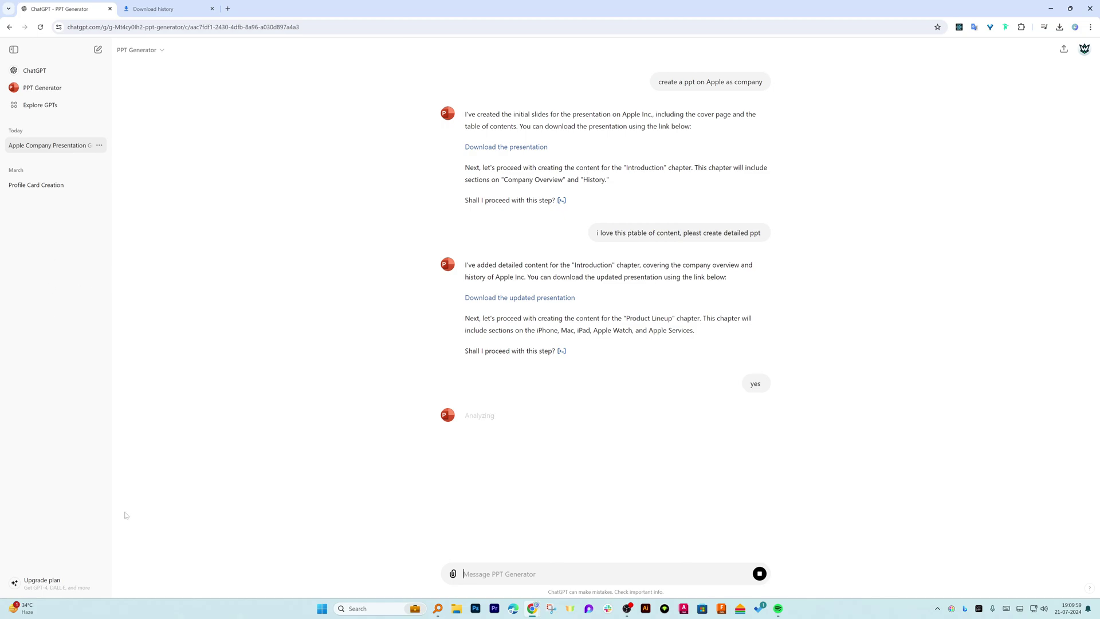
# View the available ChatGPT upgrade plans and leave the pricing page.
pyautogui.click(73, 582)
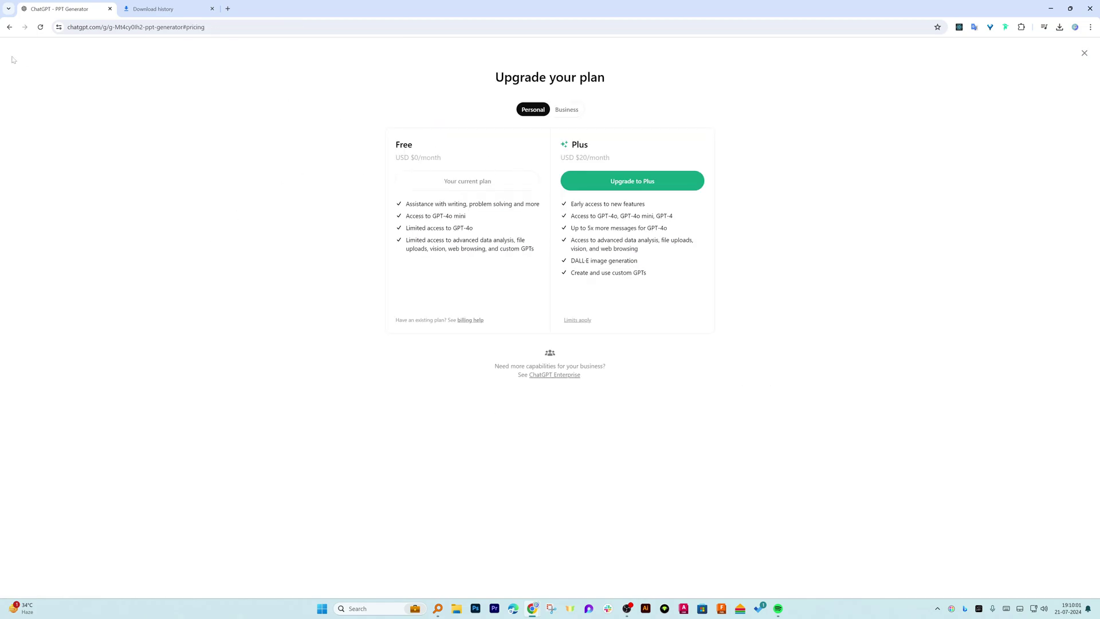
pyautogui.click(12, 29)
pyautogui.click(9, 27)
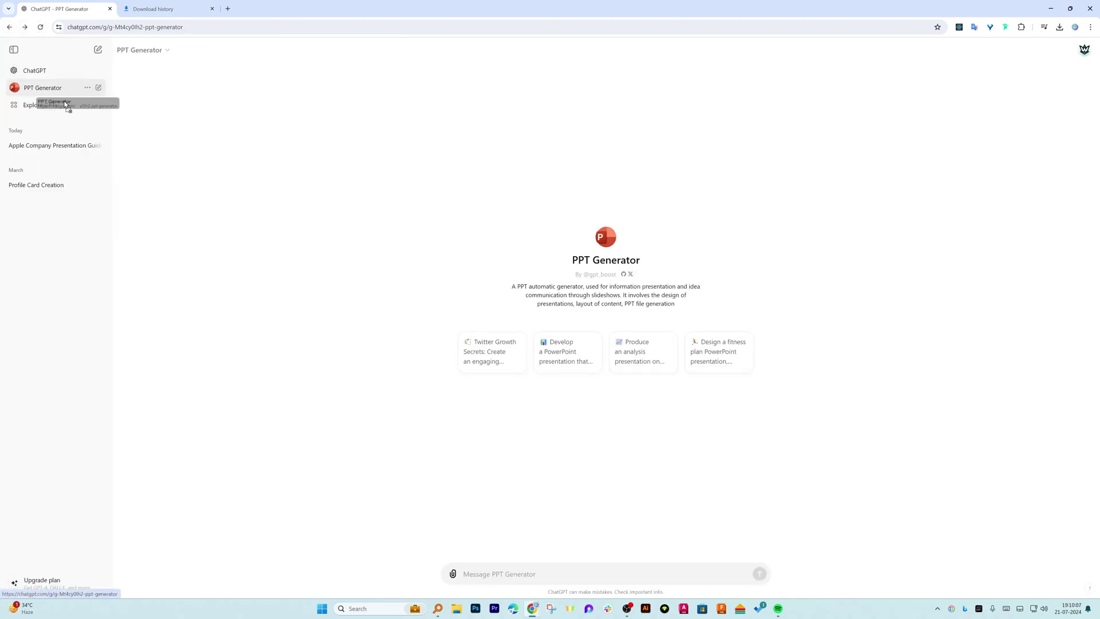
# Reopen the Apple company presentation chat and regenerate its paused reply.
pyautogui.click(60, 145)
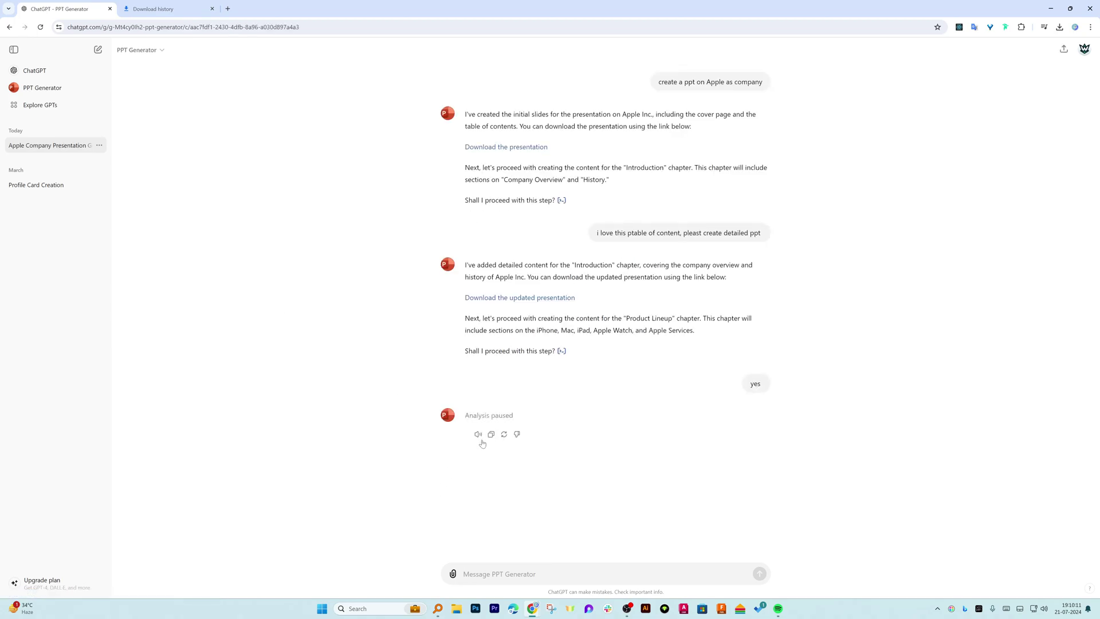
pyautogui.click(505, 434)
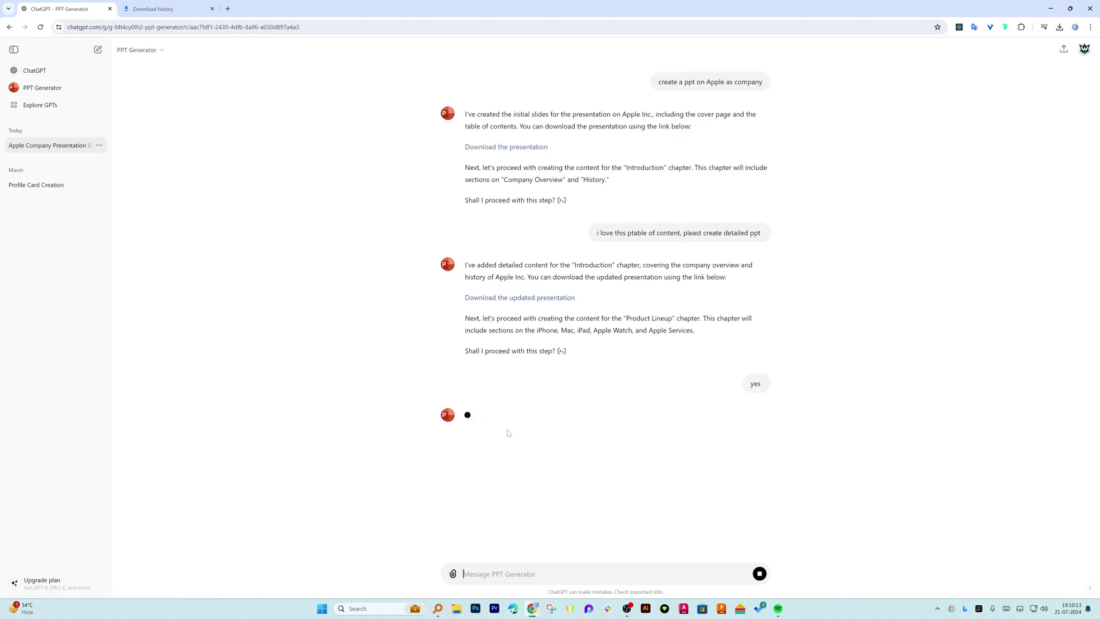
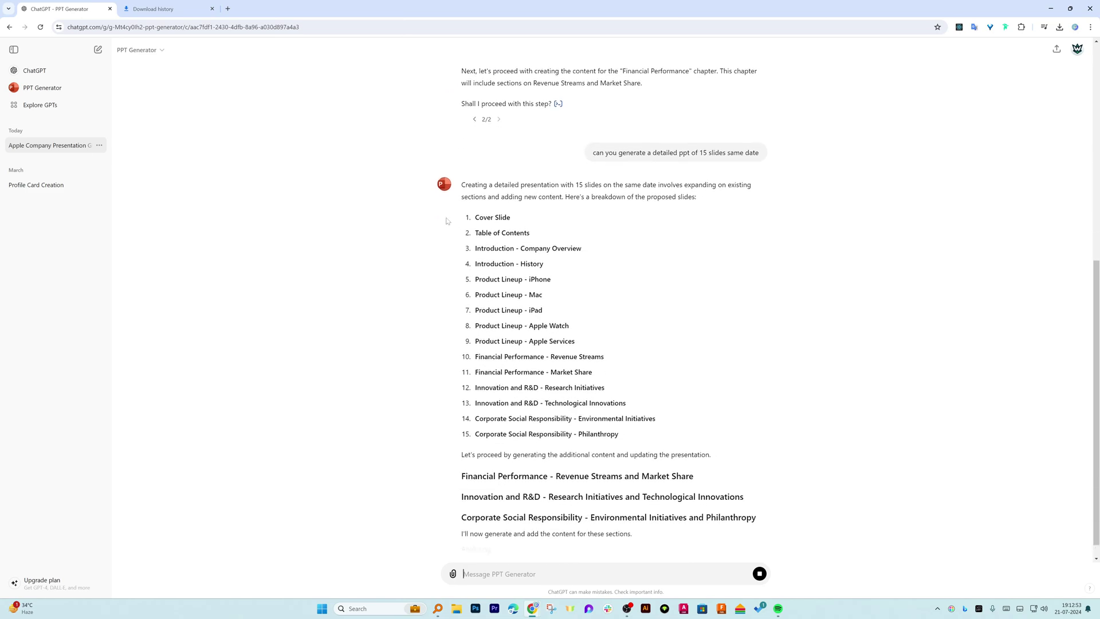
# Enlarge the page zoom beyond 175% and hide the chat sidebar to read the proposed 15-slide outline.
pyautogui.hotkey('ctrl', '+')
pyautogui.hotkey('ctrl', '+')
pyautogui.hotkey('ctrl', '+')
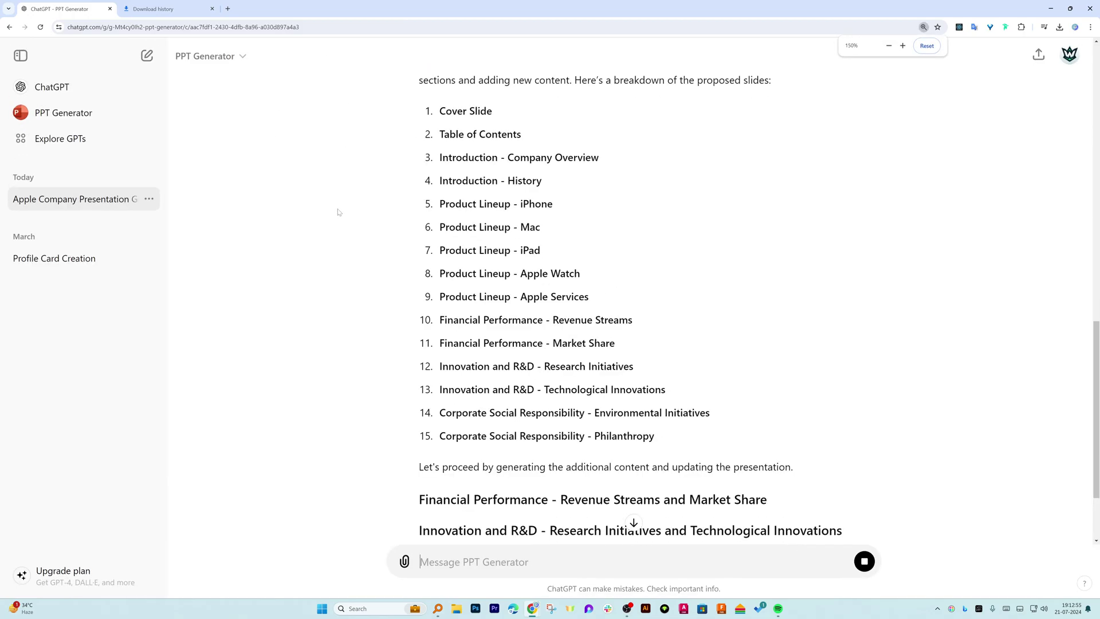
pyautogui.click(1090, 28)
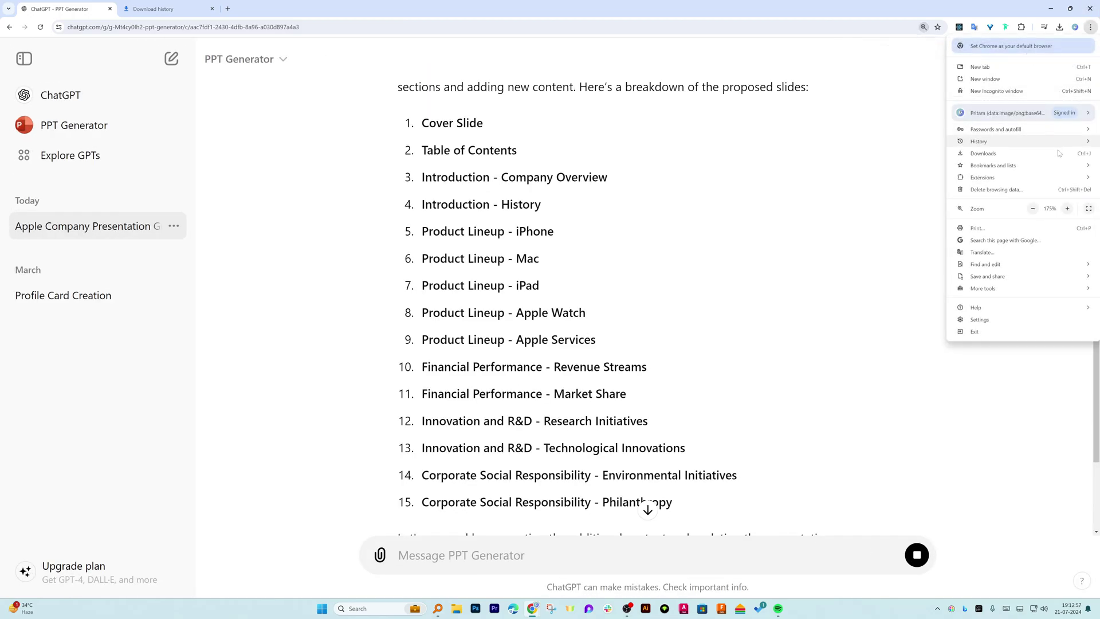
pyautogui.click(1067, 209)
pyautogui.click(297, 150)
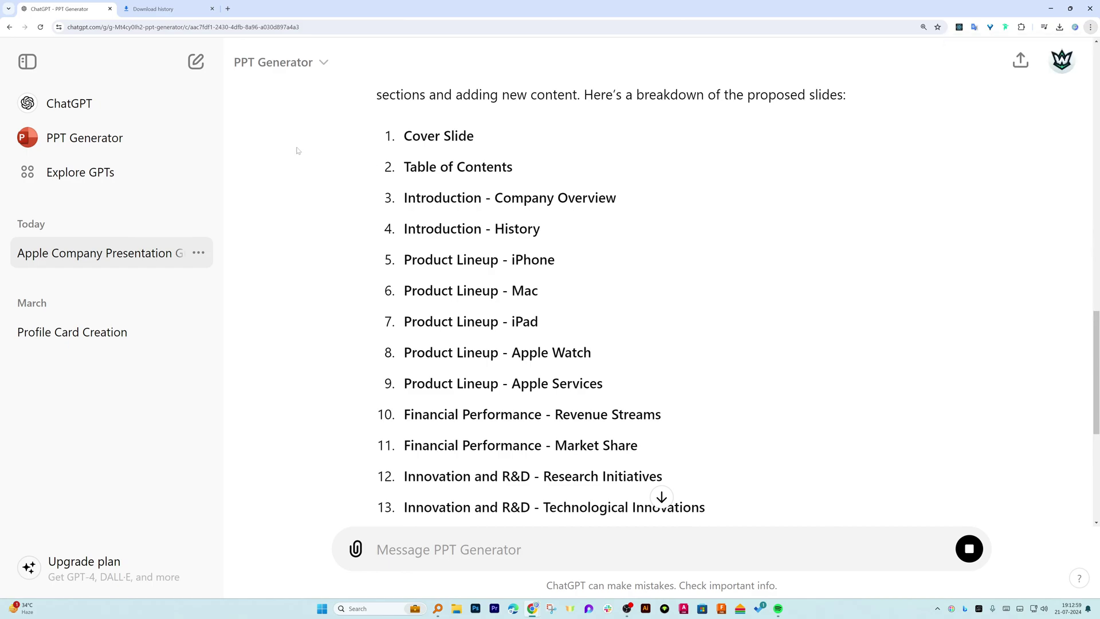
pyautogui.click(27, 61)
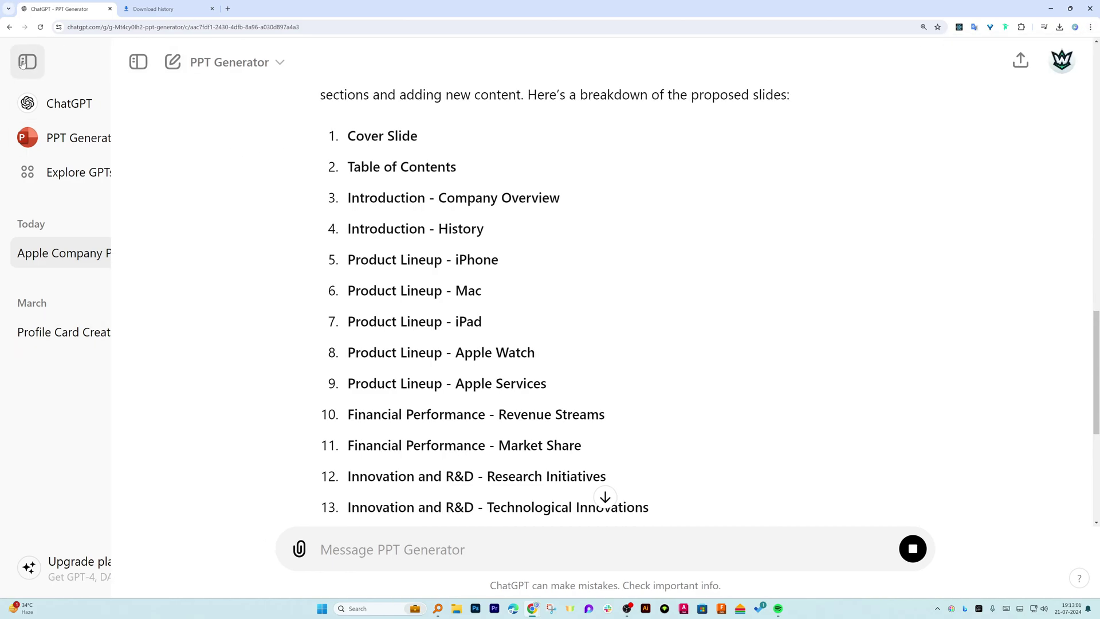
pyautogui.scroll(-5, 129, 253)
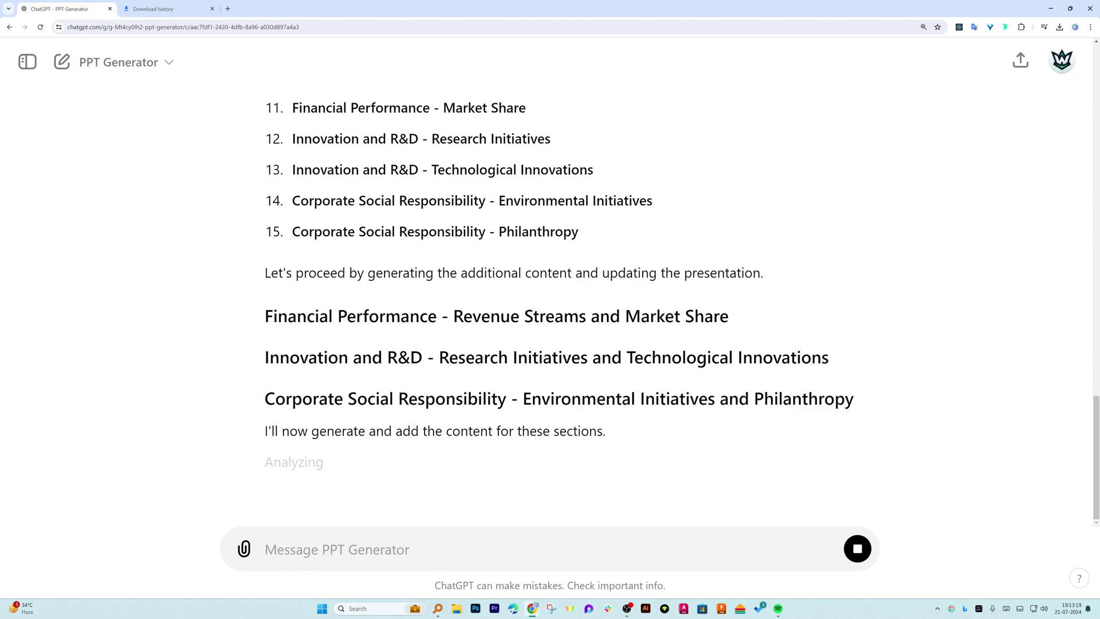
pyautogui.press('super+e')
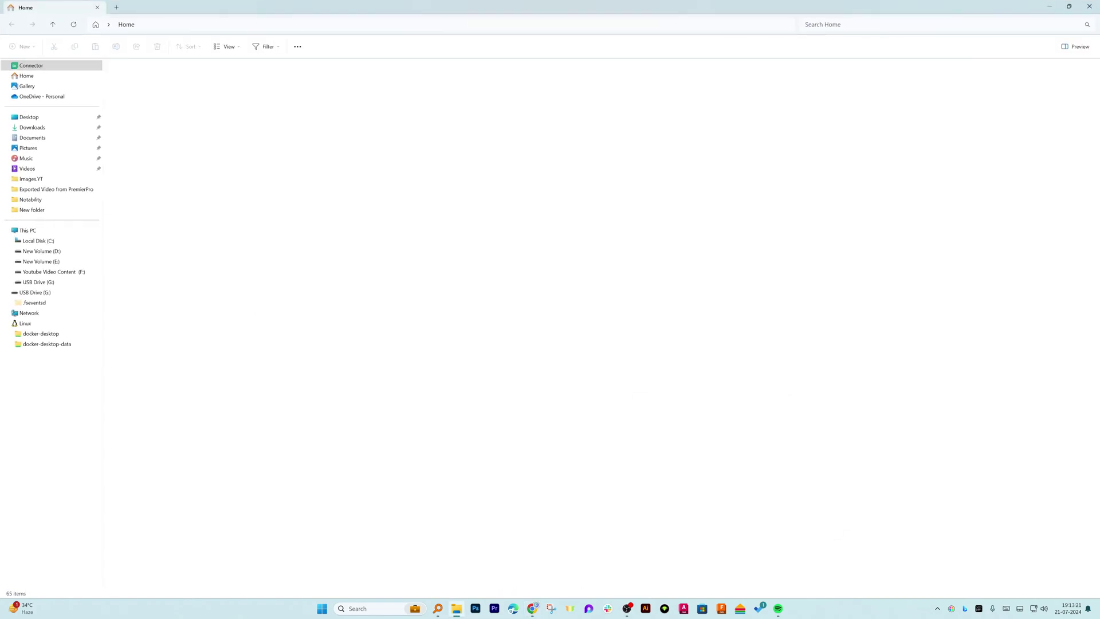
pyautogui.hotkey('alt', 'Tab')
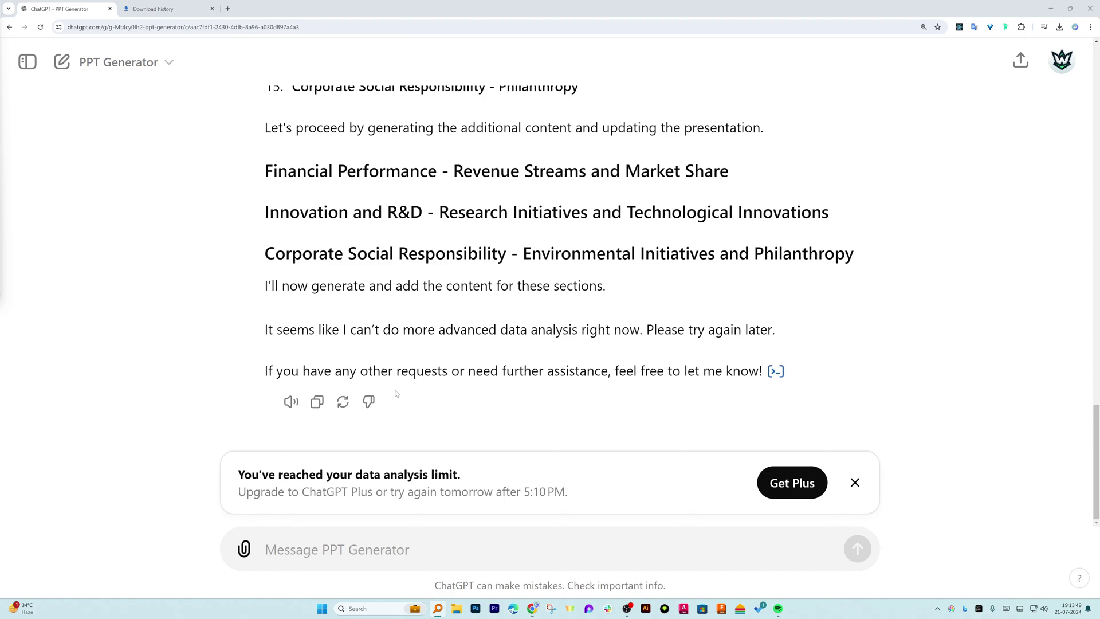
# Show the sidebar again and copy the conversation's first prompt, "create a ppt on Apple as company".
pyautogui.scroll(20, 395, 393)
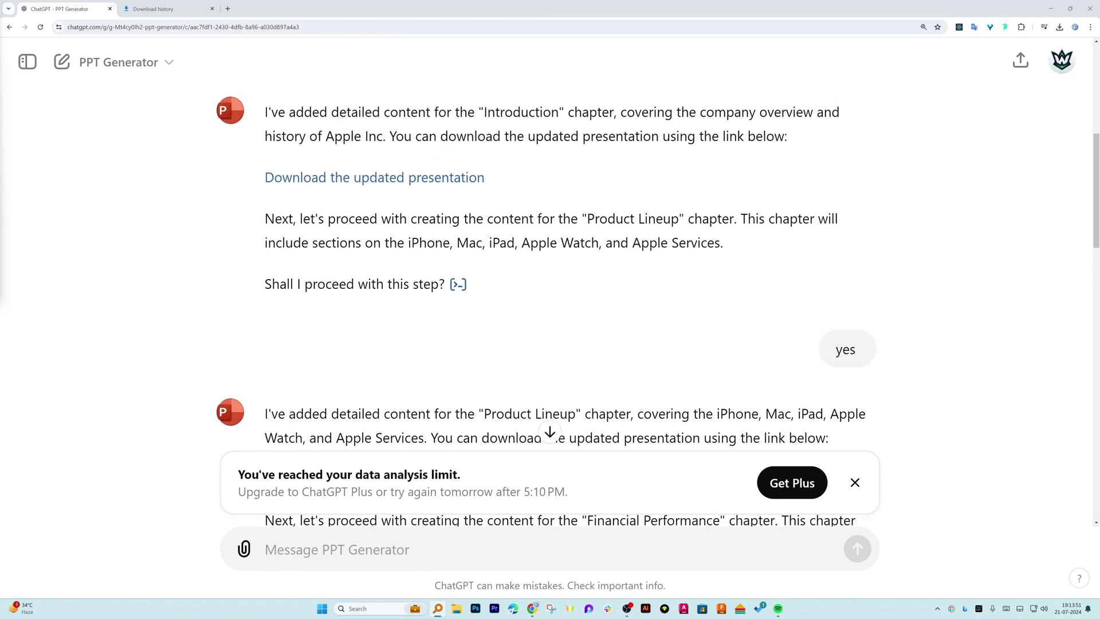
pyautogui.scroll(-20, 395, 388)
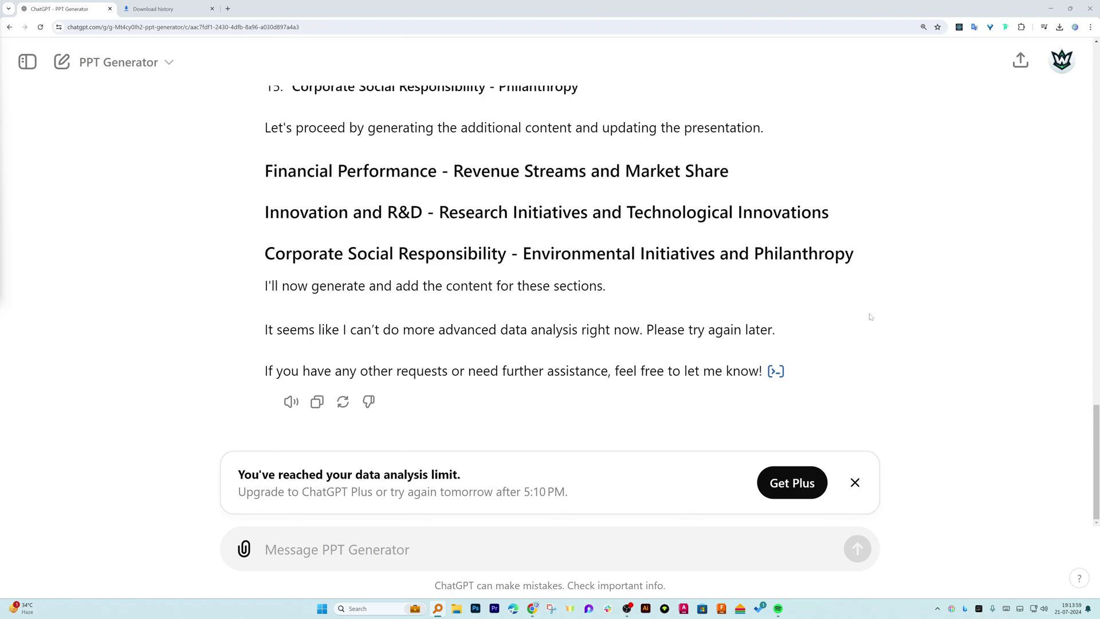
pyautogui.scroll(10, 598, 438)
pyautogui.scroll(-10, 597, 439)
pyautogui.click(25, 64)
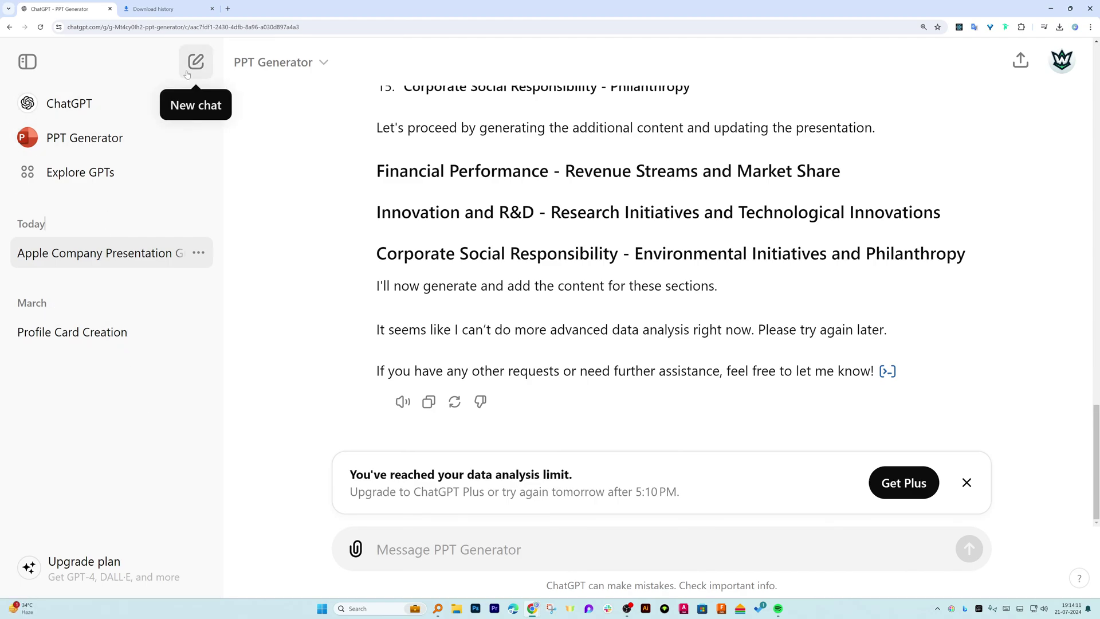
pyautogui.scroll(10, 504, 296)
pyautogui.scroll(6, 504, 295)
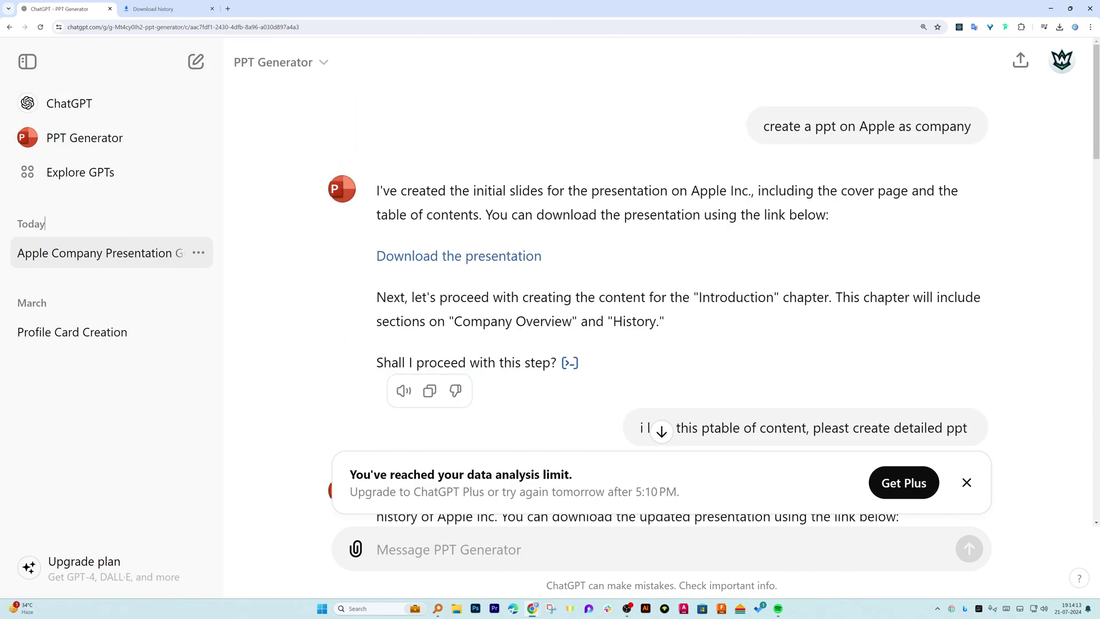
pyautogui.moveTo(971, 126); pyautogui.dragTo(764, 126)
pyautogui.hotkey('ctrl', 'c')
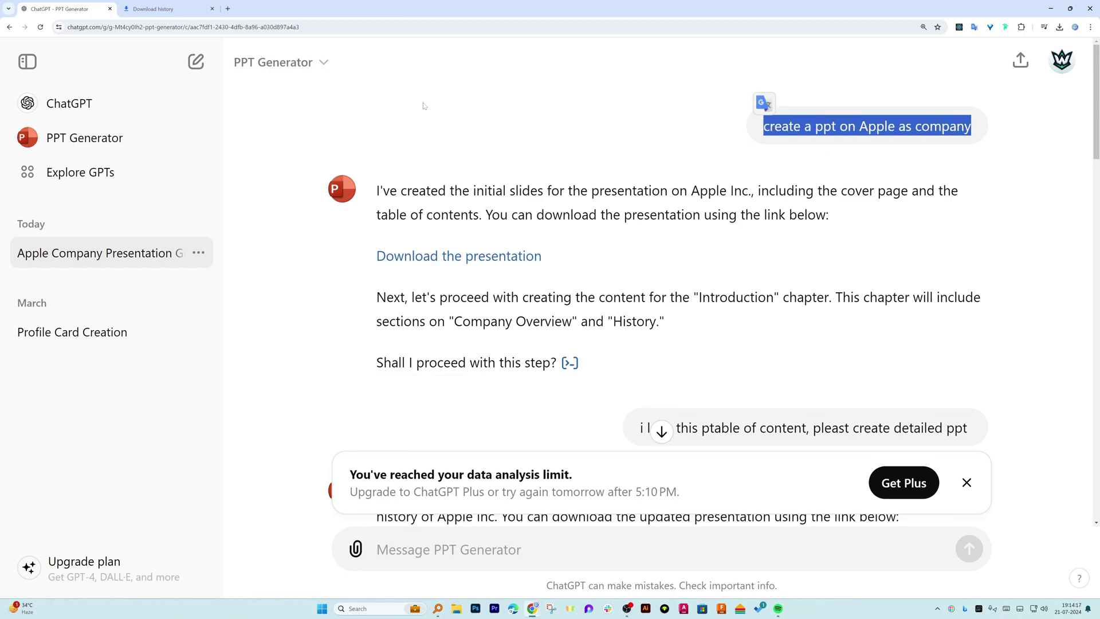
pyautogui.click(1036, 149)
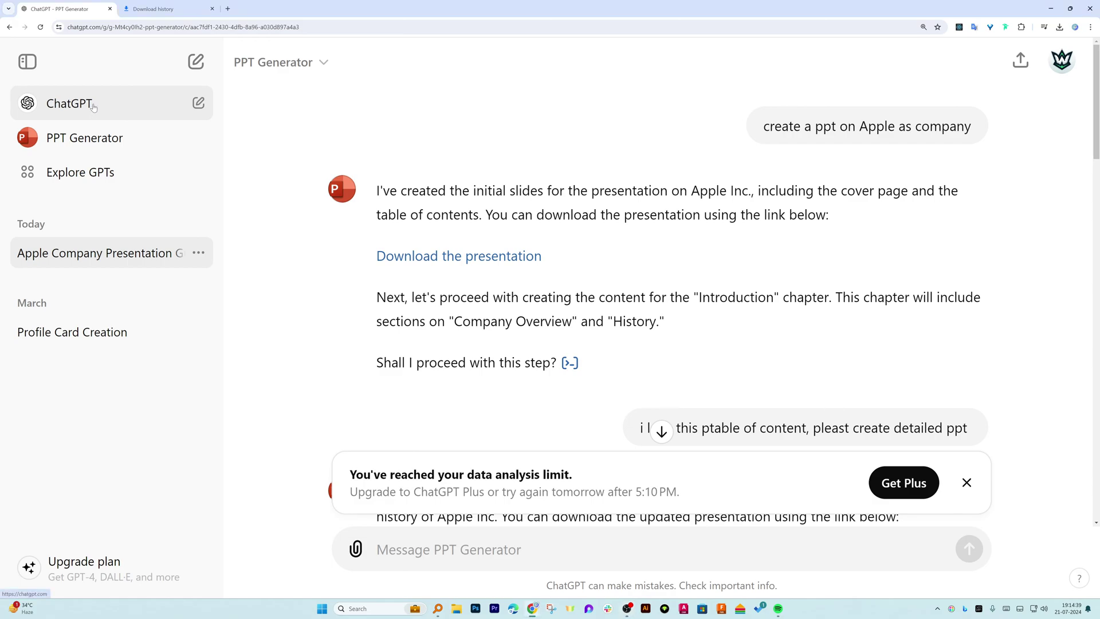
# Start a new regular ChatGPT chat, check its model options and hide the sidebar.
pyautogui.click(185, 68)
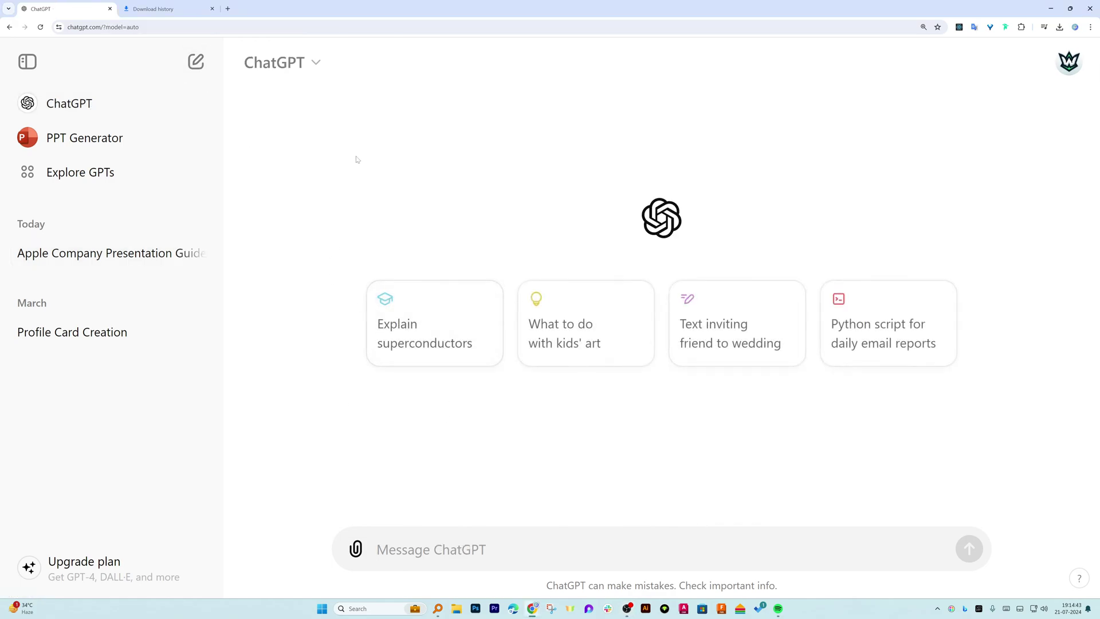
pyautogui.click(317, 65)
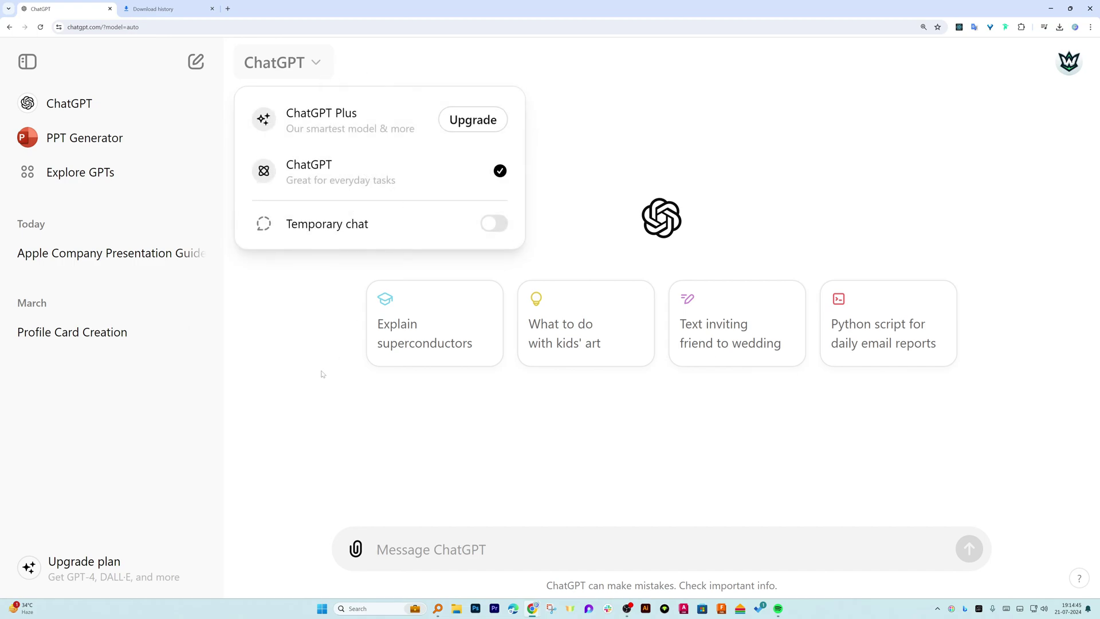
pyautogui.click(314, 394)
pyautogui.click(27, 59)
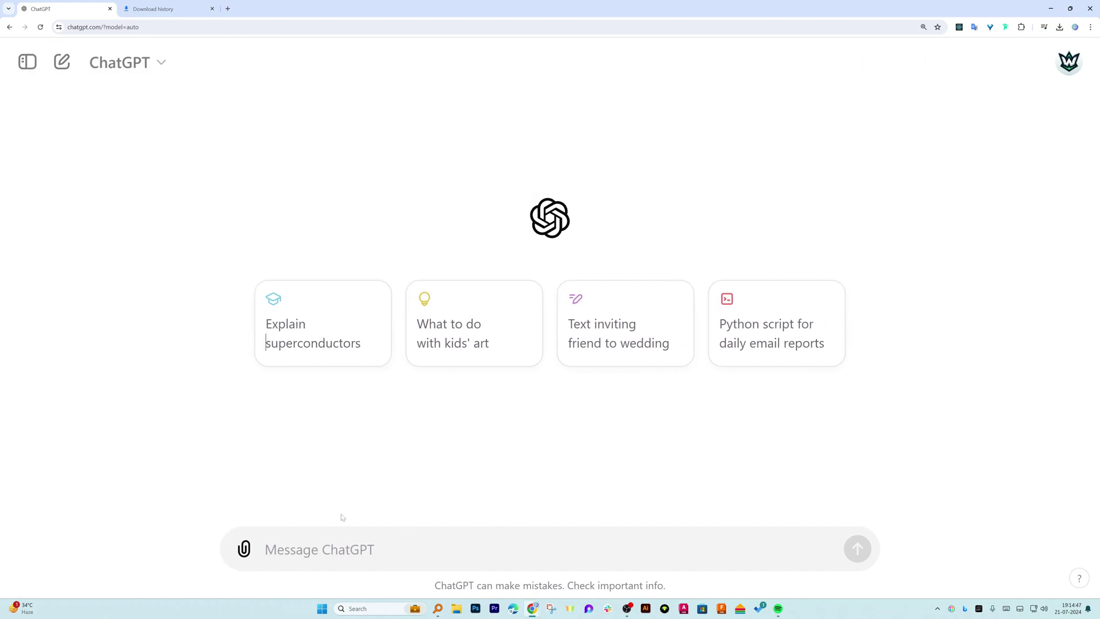
# Paste the copied prompt into the message and reword it as "create a ppt content 20 slide on Apple as company".
pyautogui.hotkey('ctrl', 'v')
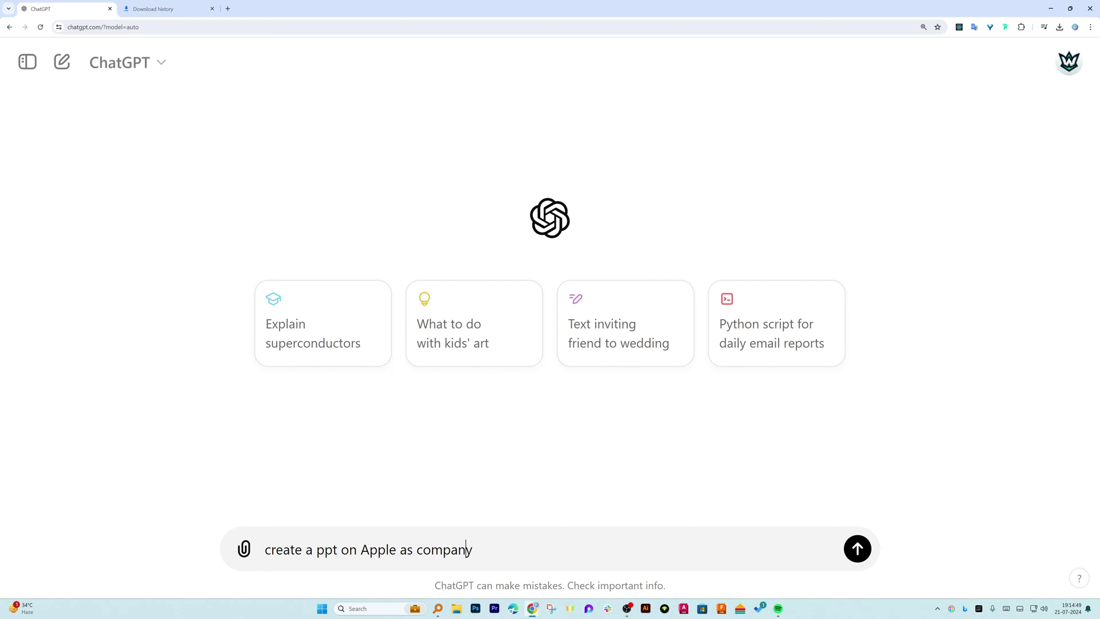
pyautogui.press('Left')
pyautogui.press('Left')
pyautogui.press('Left')
pyautogui.press('Left')
pyautogui.press('Left')
pyautogui.press('Left')
pyautogui.press('Left')
pyautogui.press('Left')
pyautogui.press('Left')
pyautogui.press('Left')
pyautogui.press('Left')
pyautogui.press('Left')
pyautogui.press('Left')
pyautogui.press('Left')
pyautogui.press('Left')
pyautogui.press('Left')
pyautogui.press('Left')
pyautogui.press('Left')
pyautogui.press('Left')
pyautogui.write('content ')
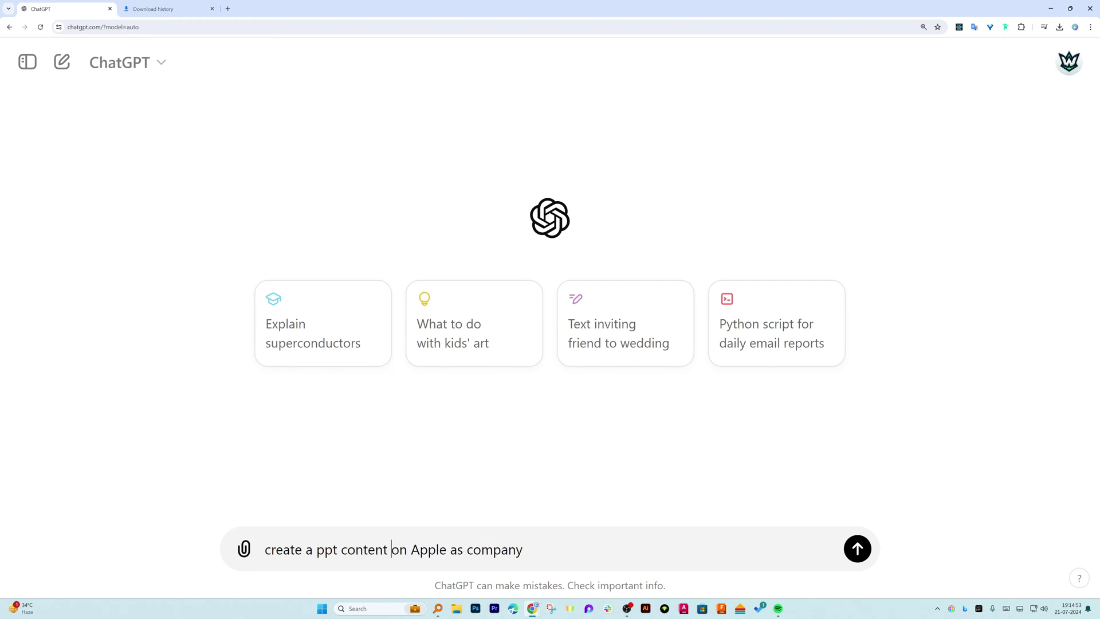
pyautogui.write('20 sli')
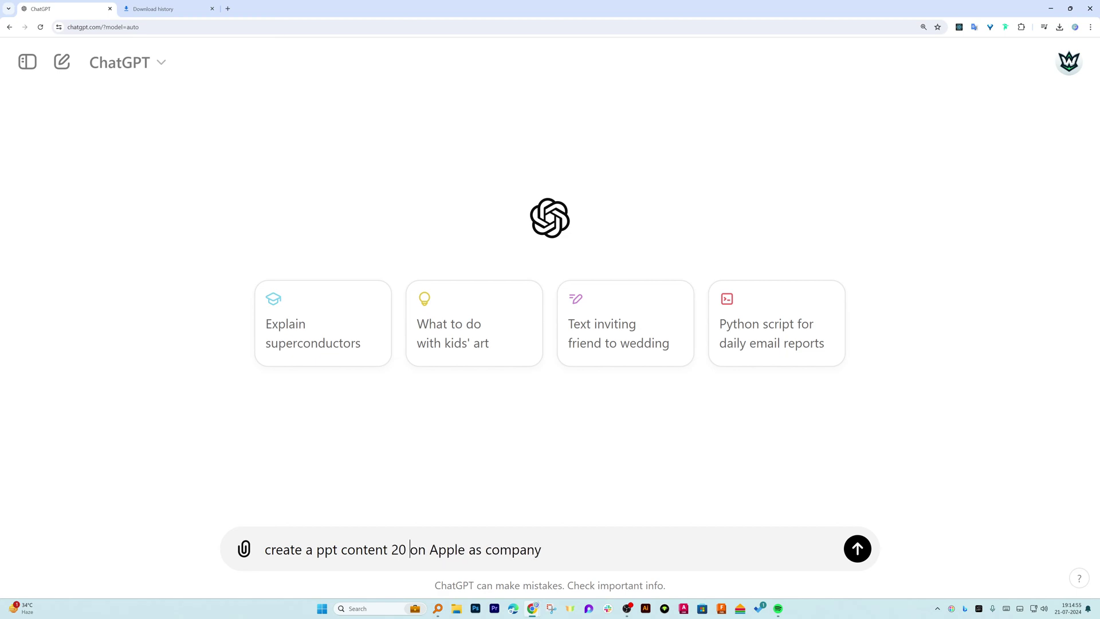
pyautogui.write('de')
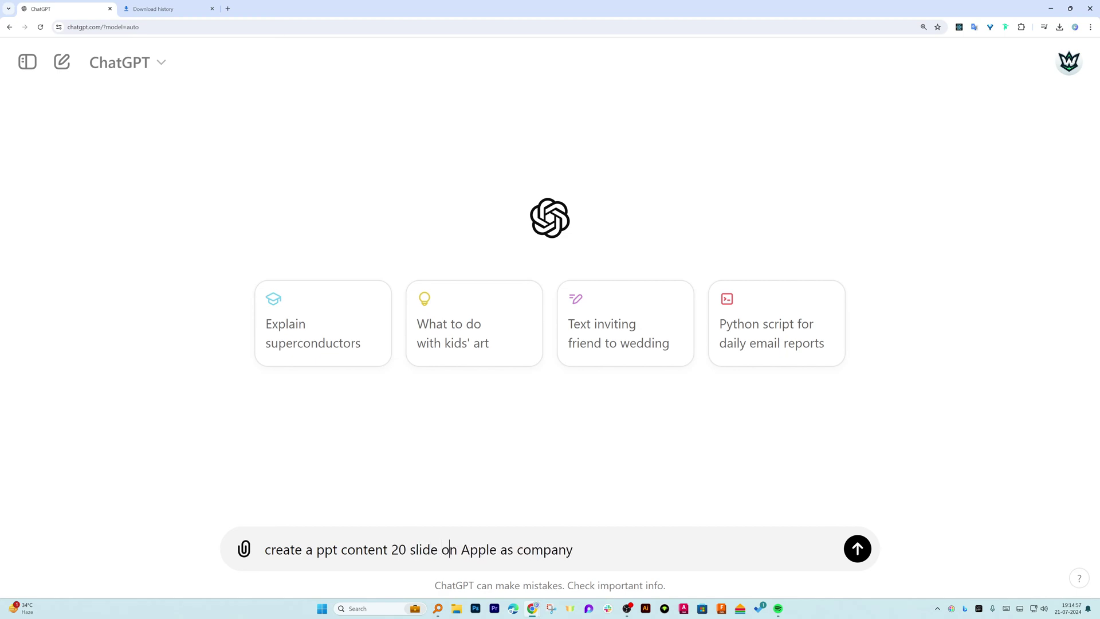
# Append "and it's products" to the end of the prompt and send it.
pyautogui.press('Right')
pyautogui.press('Right')
pyautogui.press('Right')
pyautogui.press('Right')
pyautogui.press('Right')
pyautogui.press('Right')
pyautogui.press('Right')
pyautogui.press('Right')
pyautogui.press('Right')
pyautogui.press('Right')
pyautogui.press('Right')
pyautogui.press('Right')
pyautogui.press('Right')
pyautogui.press('Right')
pyautogui.press('Right')
pyautogui.press('Right')
pyautogui.press('Right')
pyautogui.press('Right')
pyautogui.write("and it's products")
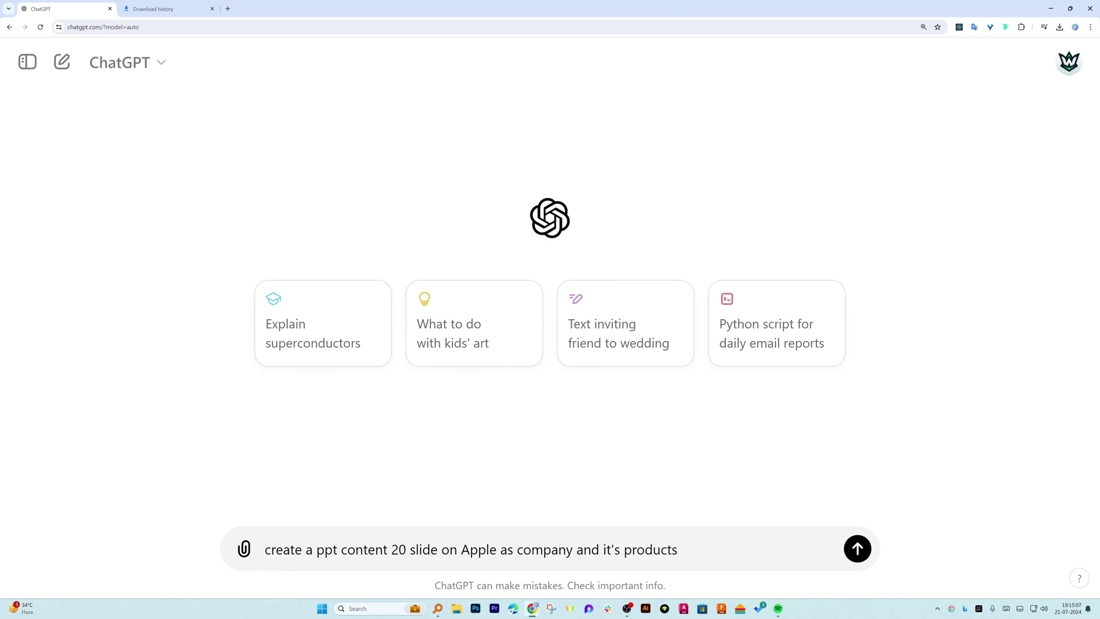
pyautogui.press('Return')
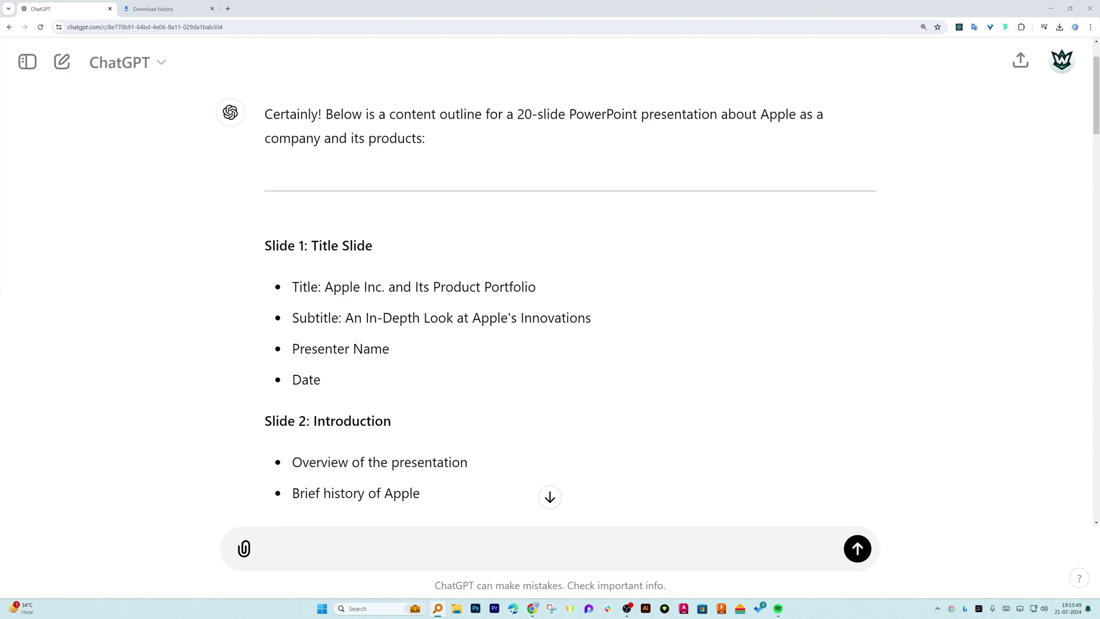
# Skim the generated 20-slide outline on Apple and examine how much detail the opening slides contain.
pyautogui.press('super+e')
pyautogui.scroll(-15, 372, 204)
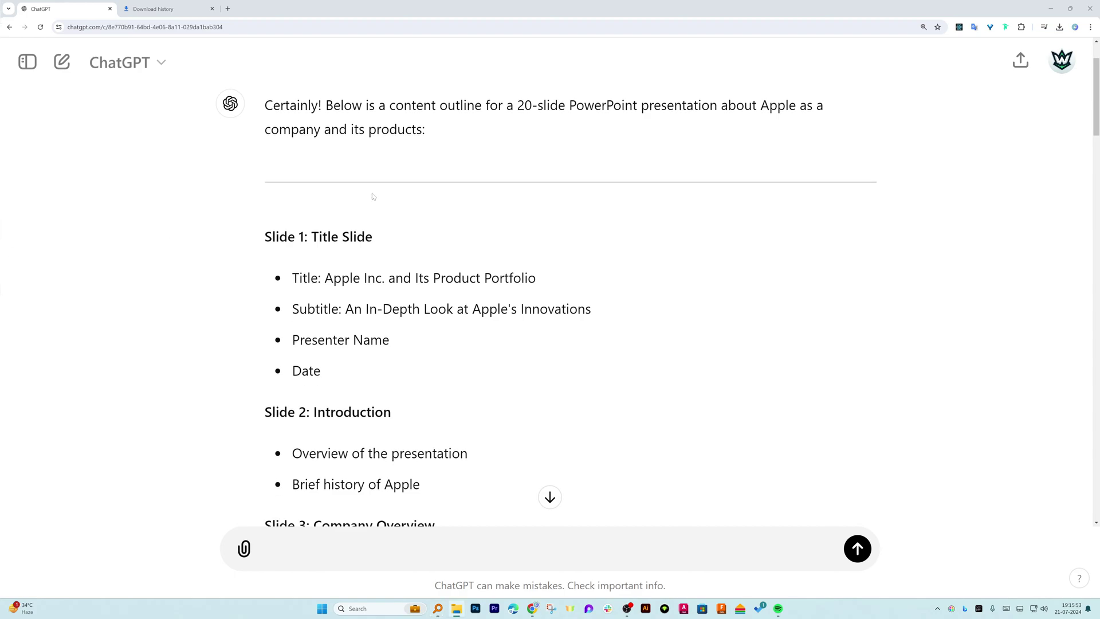
pyautogui.scroll(-15, 371, 205)
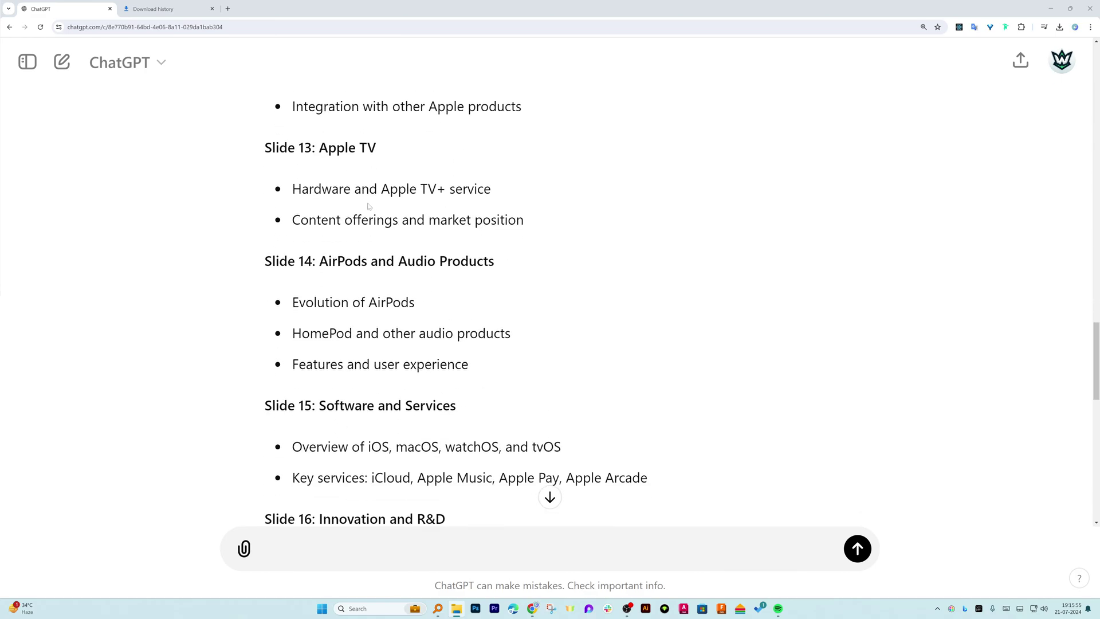
pyautogui.scroll(20, 208, 287)
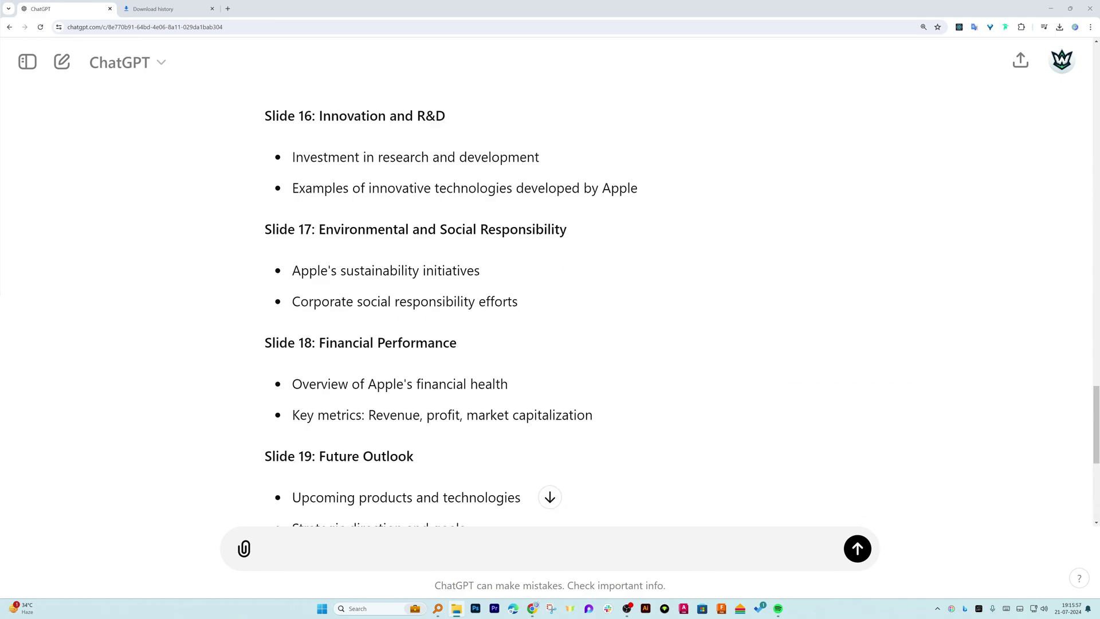
pyautogui.scroll(10, 312, 301)
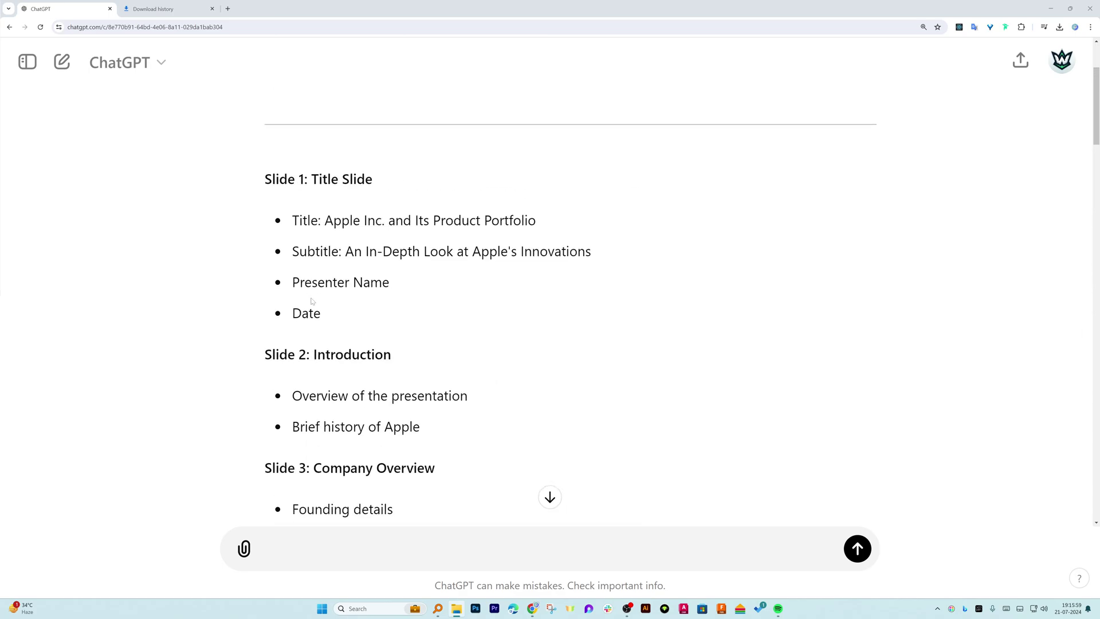
pyautogui.scroll(-3, 311, 301)
pyautogui.scroll(-4, 312, 301)
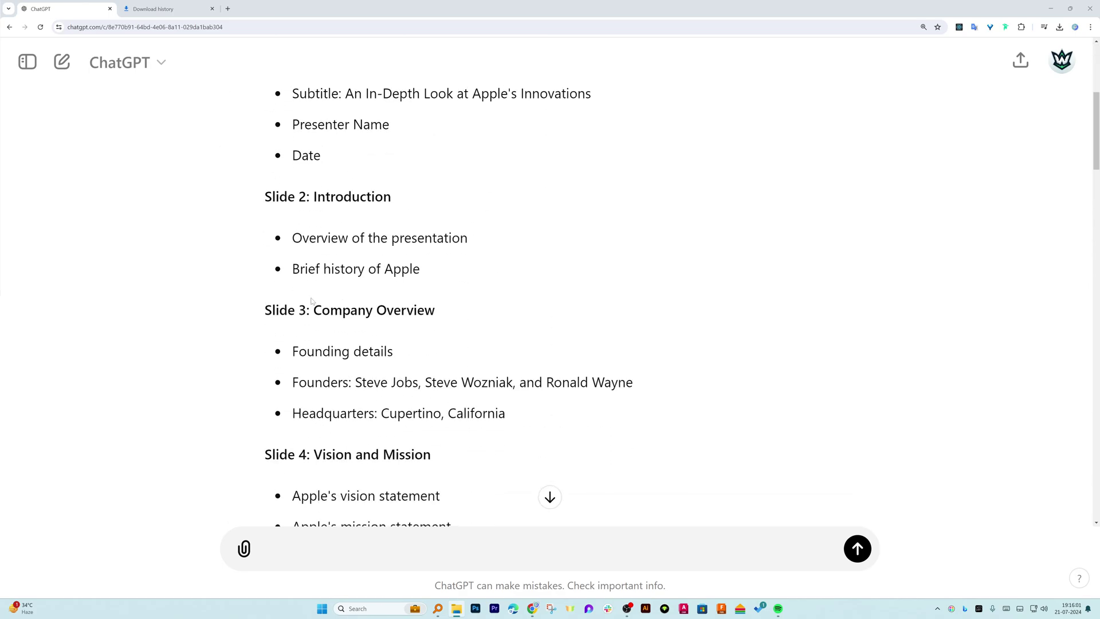
pyautogui.scroll(2, 312, 301)
pyautogui.scroll(2, 550, 301)
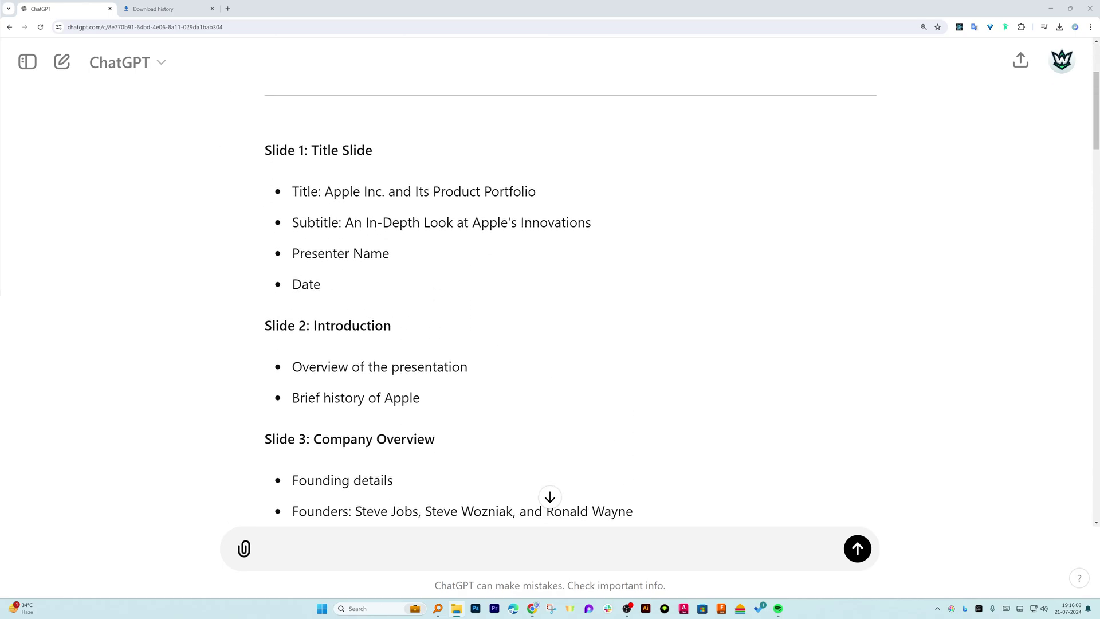
pyautogui.scroll(-4, 550, 301)
pyautogui.click(384, 568)
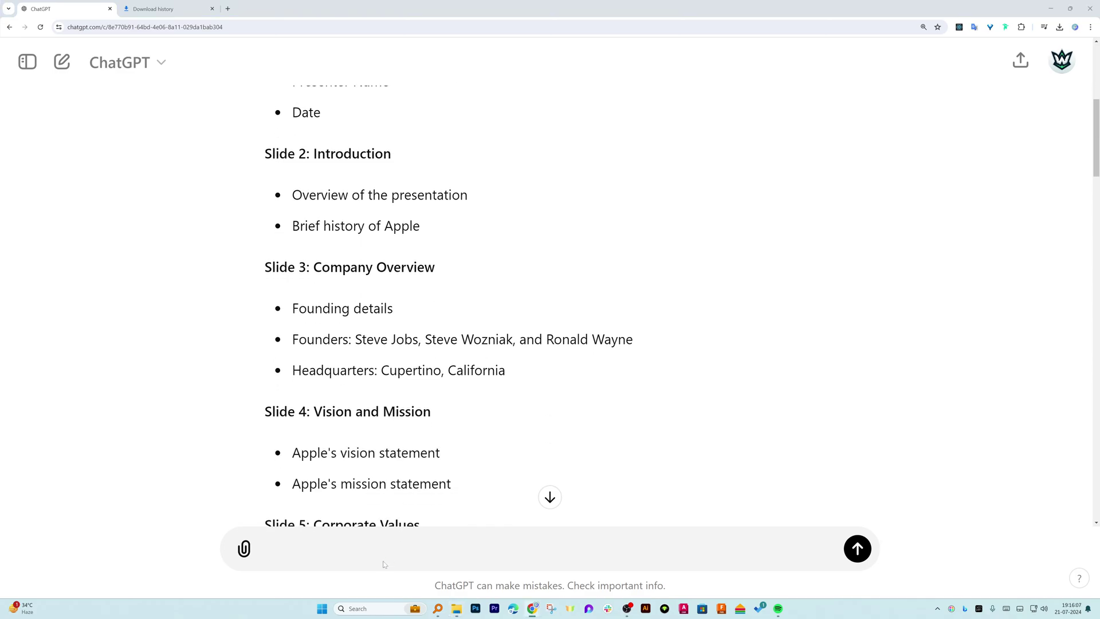
pyautogui.hotkey('ctrl', 'u')
pyautogui.write('also')
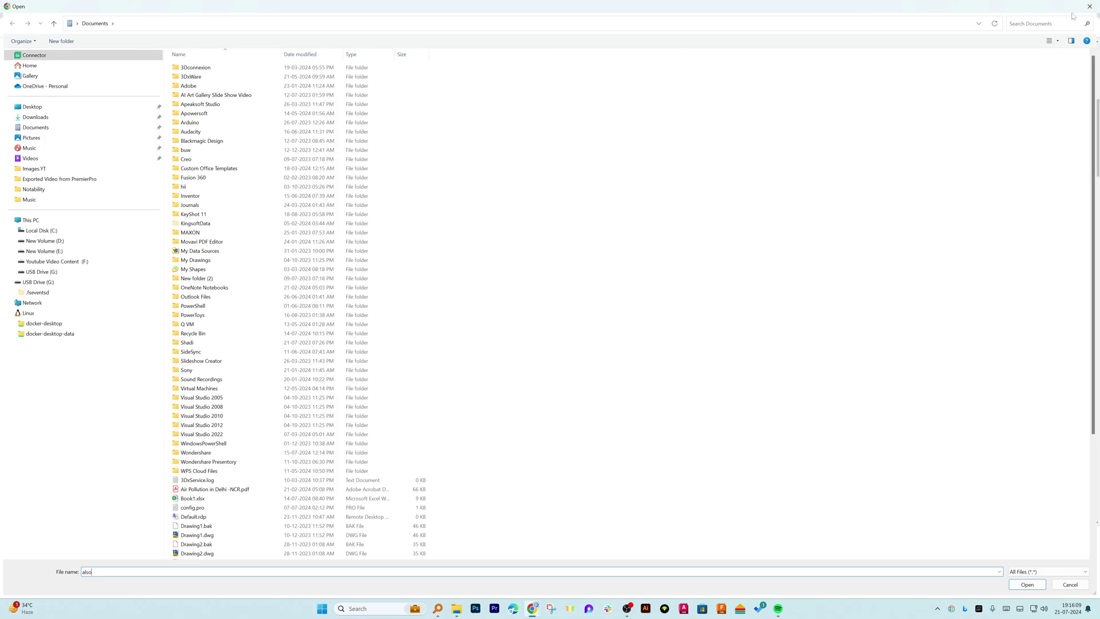
pyautogui.click(1090, 6)
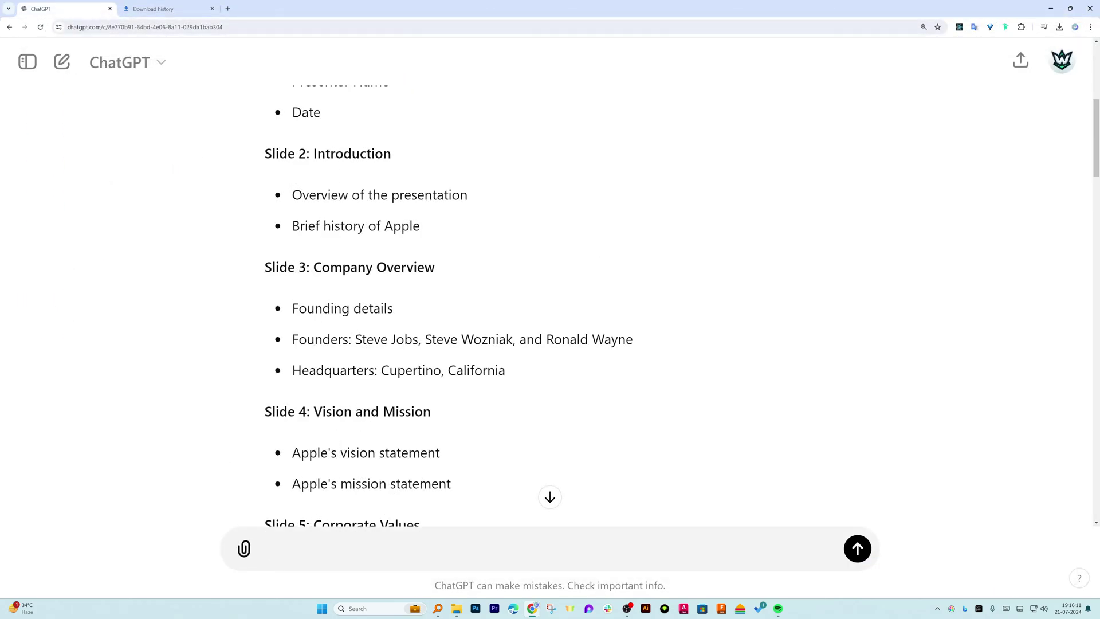
# Send the follow-up request "we also need para talks about the heading please add that also in all the slide".
pyautogui.write('we')
pyautogui.write(' also need ')
pyautogui.write('de')
pyautogui.write('pa')
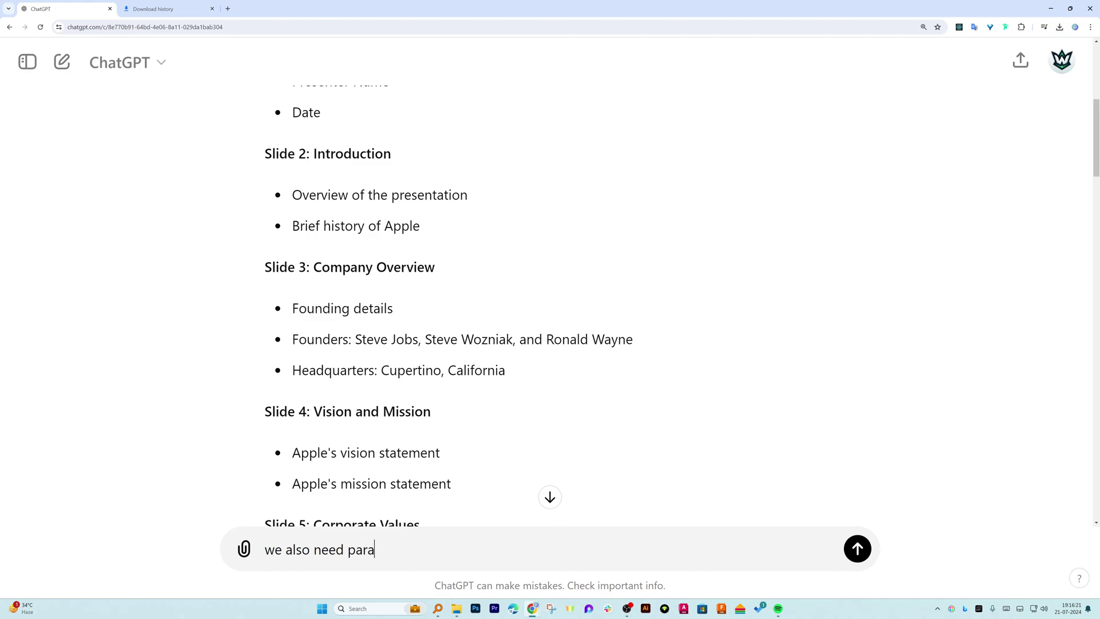
pyautogui.write('ra talks about the heading ')
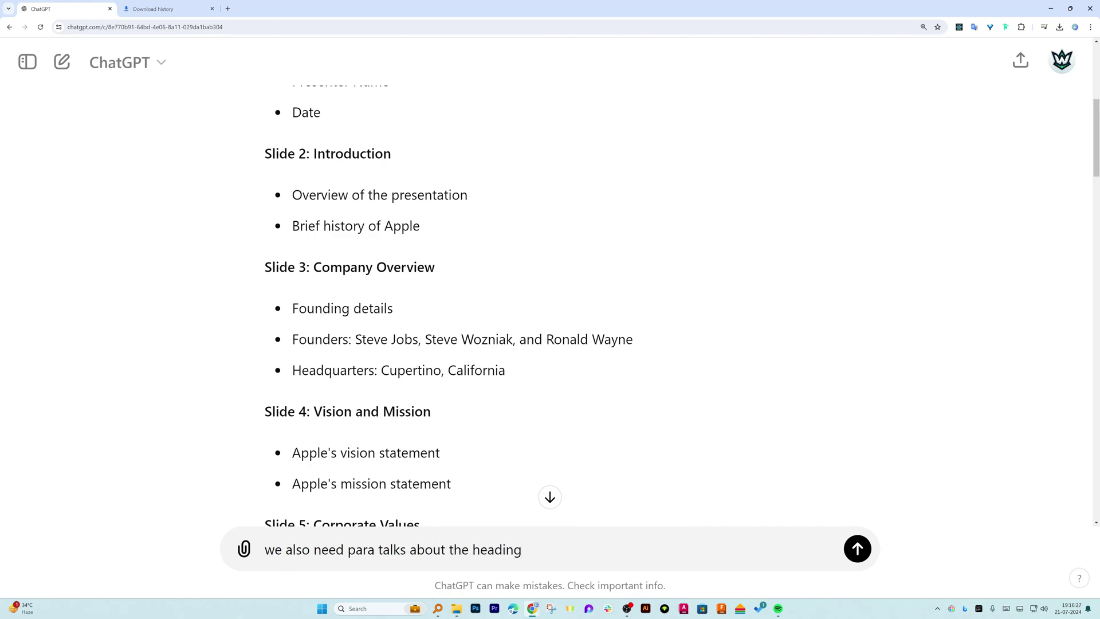
pyautogui.write('please a ')
pyautogui.write('d that also')
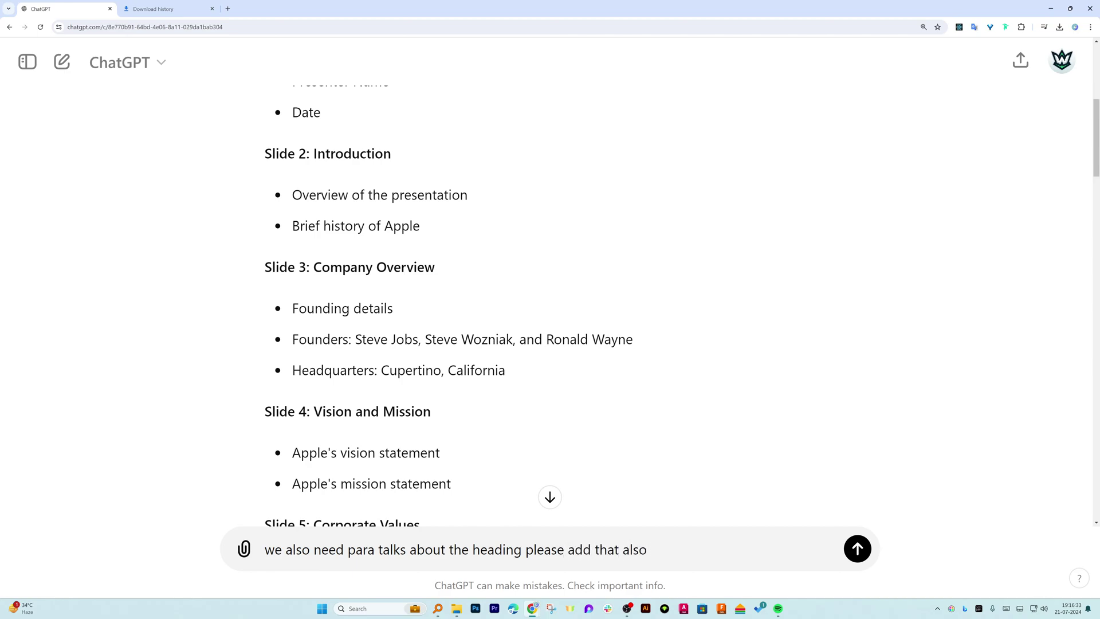
pyautogui.write(' in all the slide')
pyautogui.press('Return')
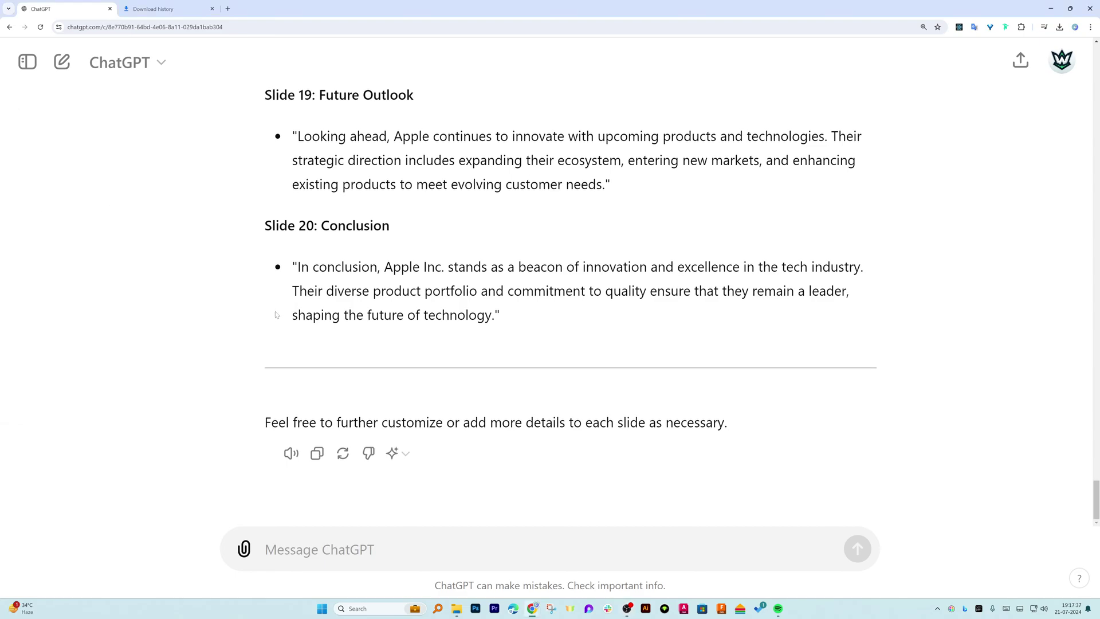
pyautogui.scroll(12, 281, 309)
pyautogui.scroll(-12, 284, 303)
pyautogui.scroll(1, 298, 320)
pyautogui.scroll(-1, 314, 368)
pyautogui.write('make i')
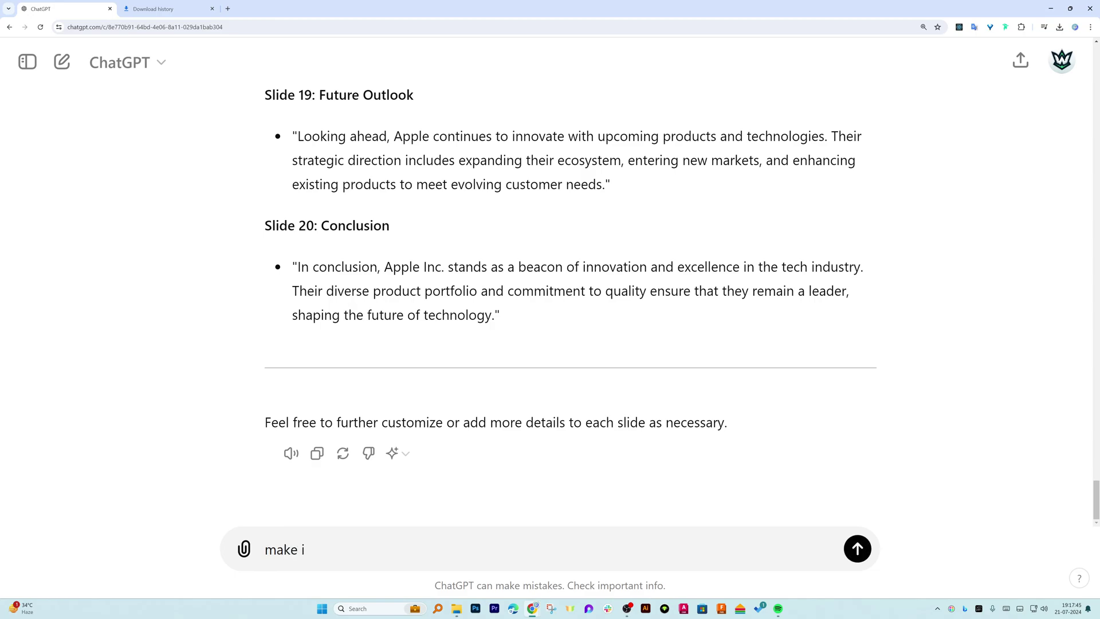
pyautogui.press('BackSpace')
pyautogui.press('BackSpace')
pyautogui.press('BackSpace')
pyautogui.press('BackSpace')
pyautogui.press('BackSpace')
pyautogui.press('BackSpace')
# Draft the message "i am going to add this content to word then i will convert this to power point so please make it compatible.".
pyautogui.write('i am going to add')
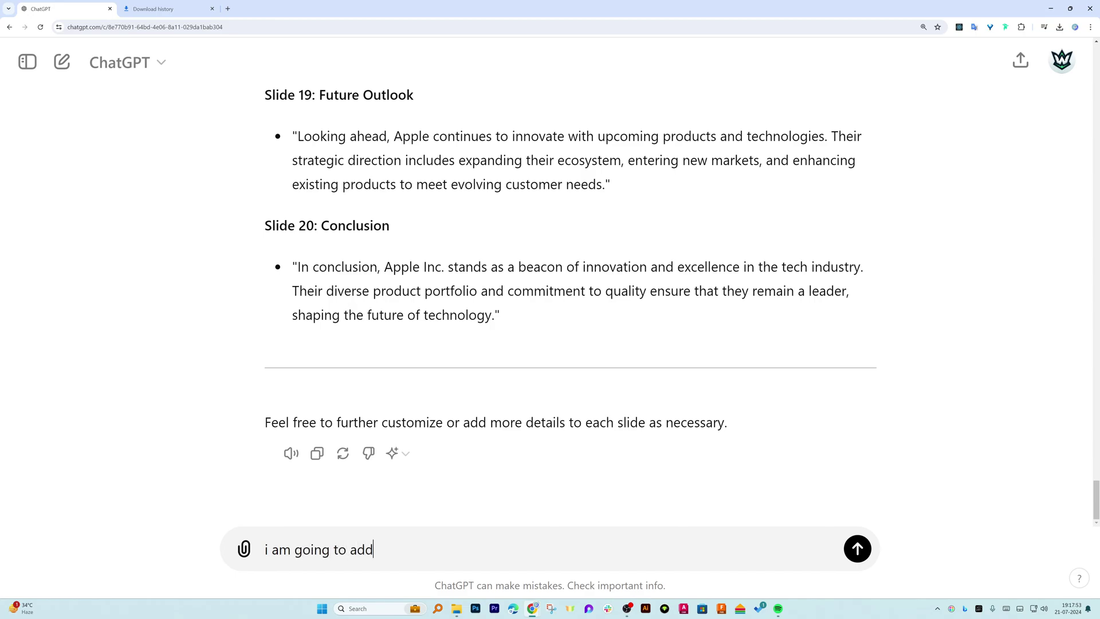
pyautogui.write(' this conten')
pyautogui.write('t tp')
pyautogui.write(' word then ')
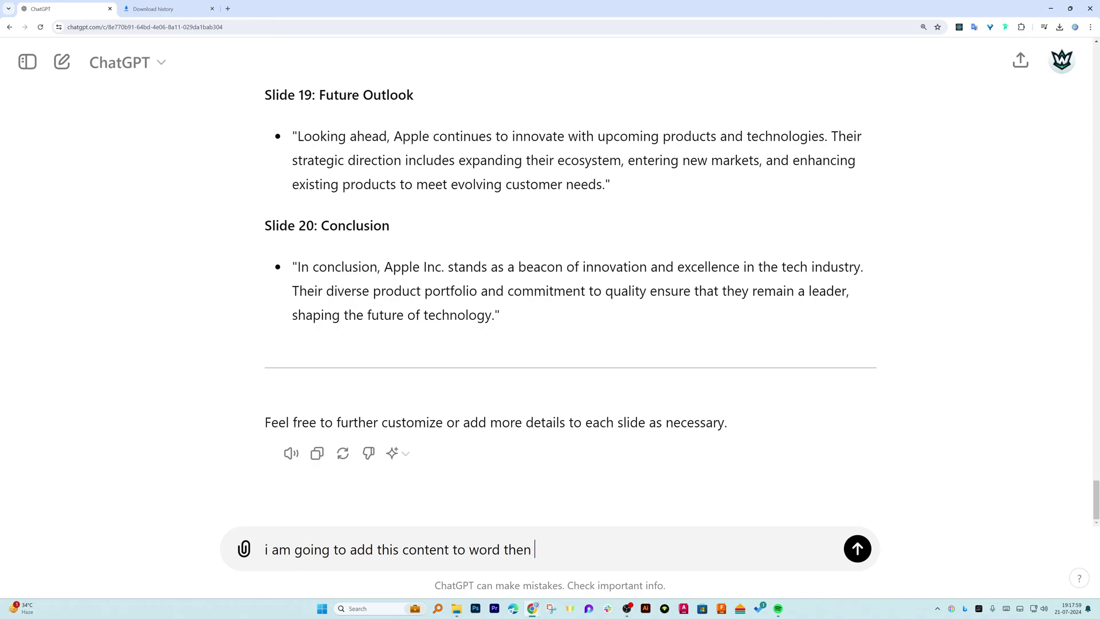
pyautogui.write('i will convert th')
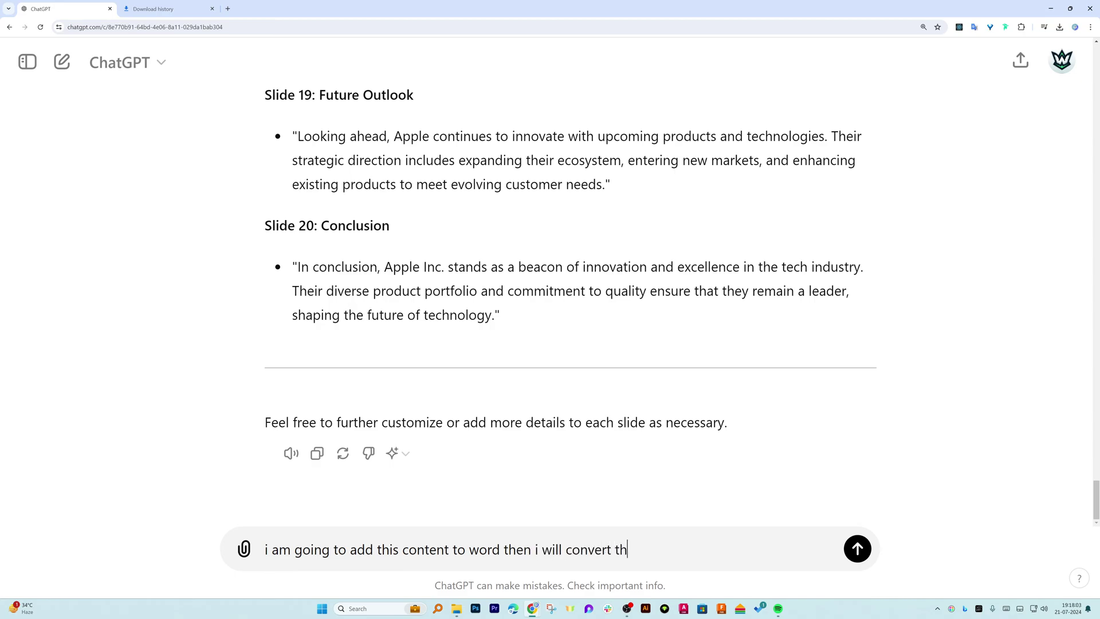
pyautogui.write('is to power poin')
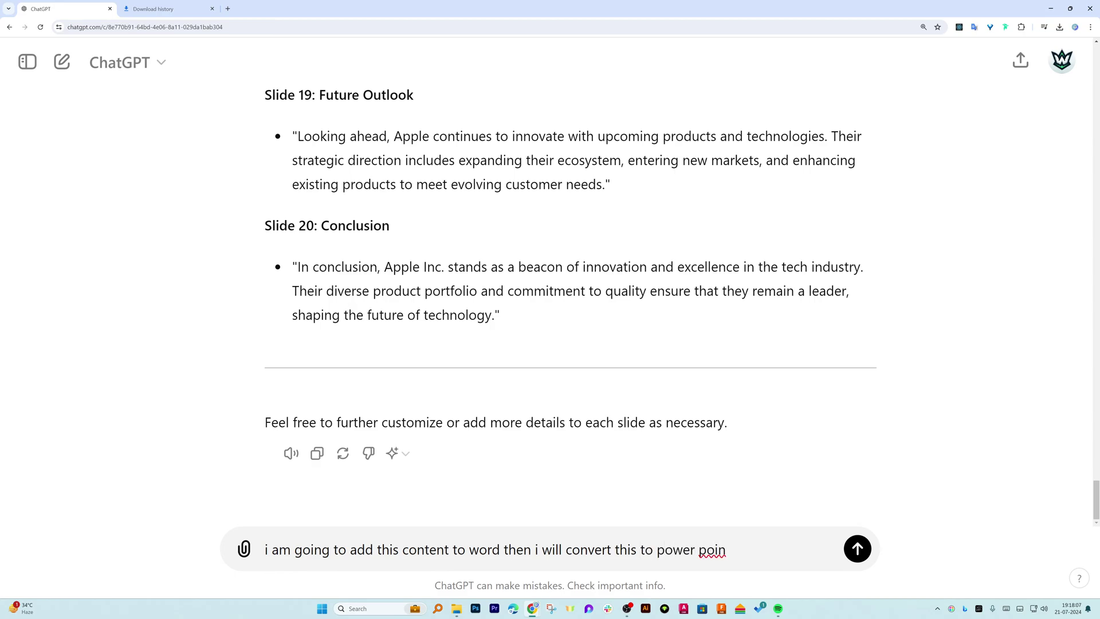
pyautogui.press('BackSpace')
pyautogui.write('t so please make it ')
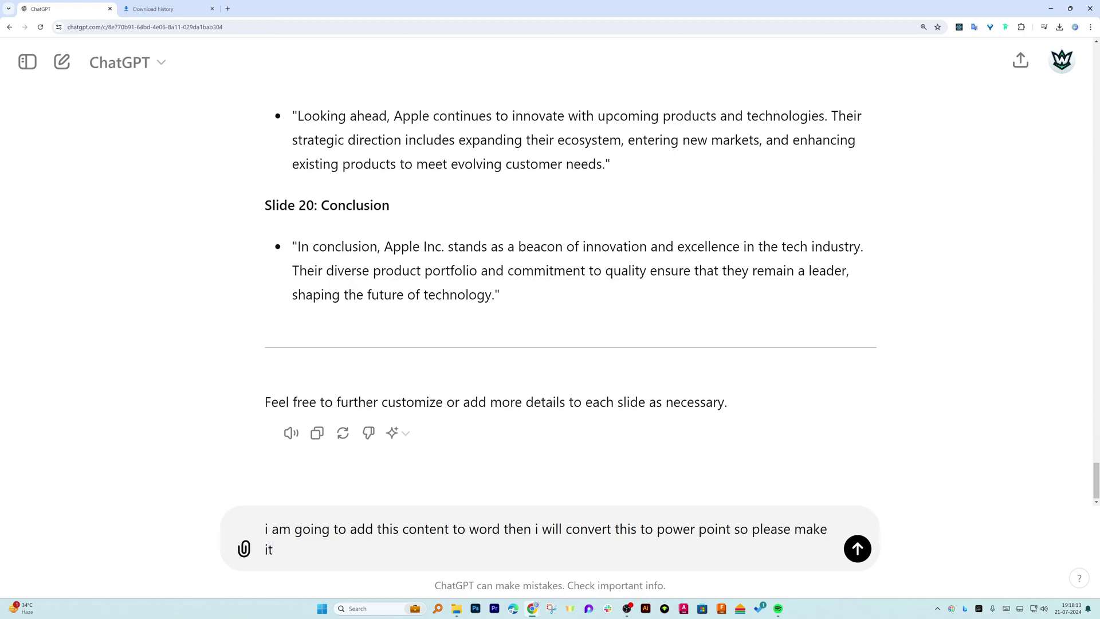
pyautogui.write('compatible. please ')
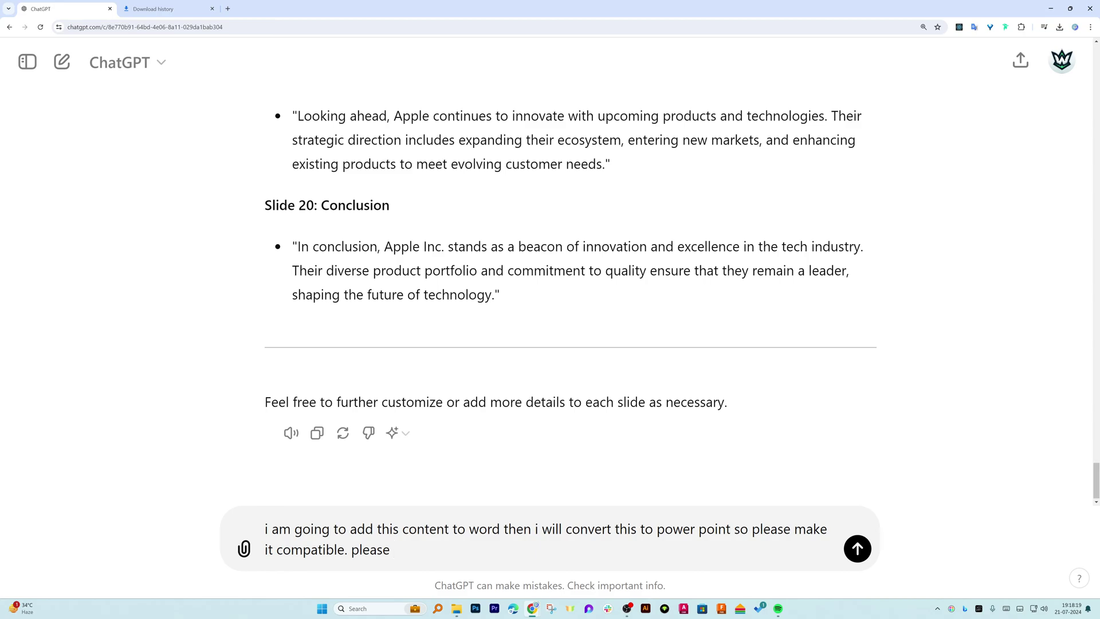
# Extend the message with the request "remove slide 1 slide 2 written", send it and skim the reformatted content.
pyautogui.write('remove slide 1 slide ')
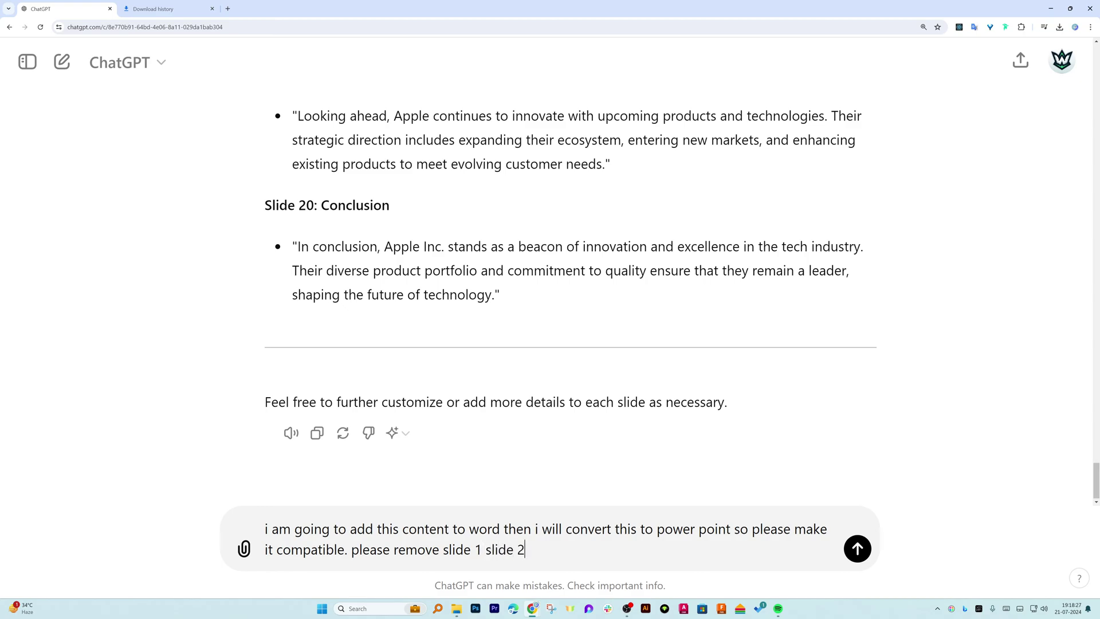
pyautogui.write('2 written')
pyautogui.press('Return')
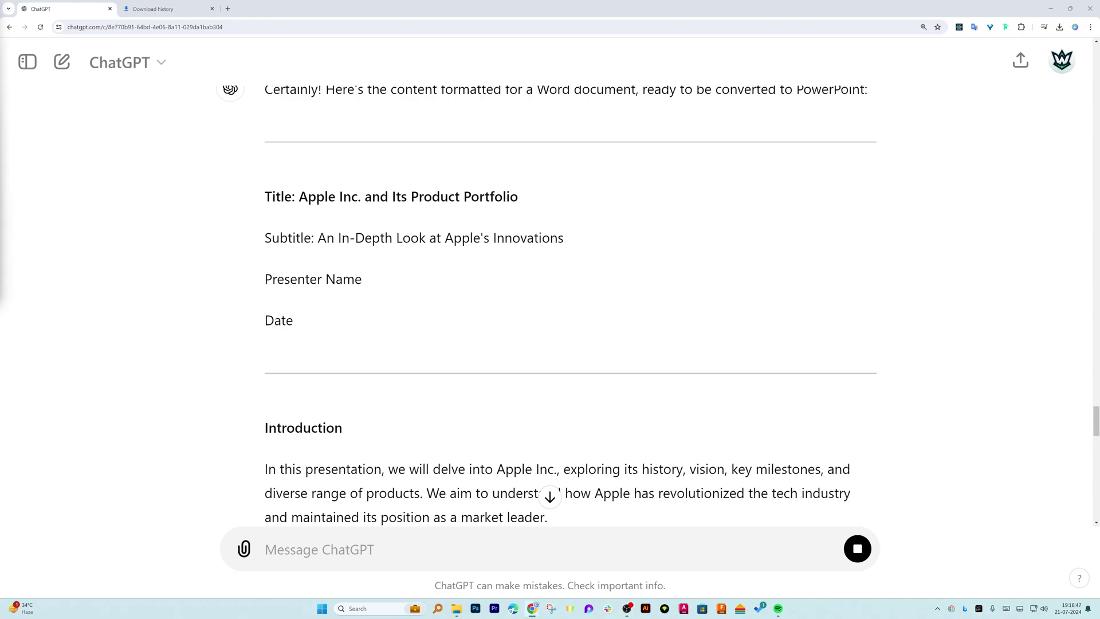
pyautogui.scroll(-10, 570, 299)
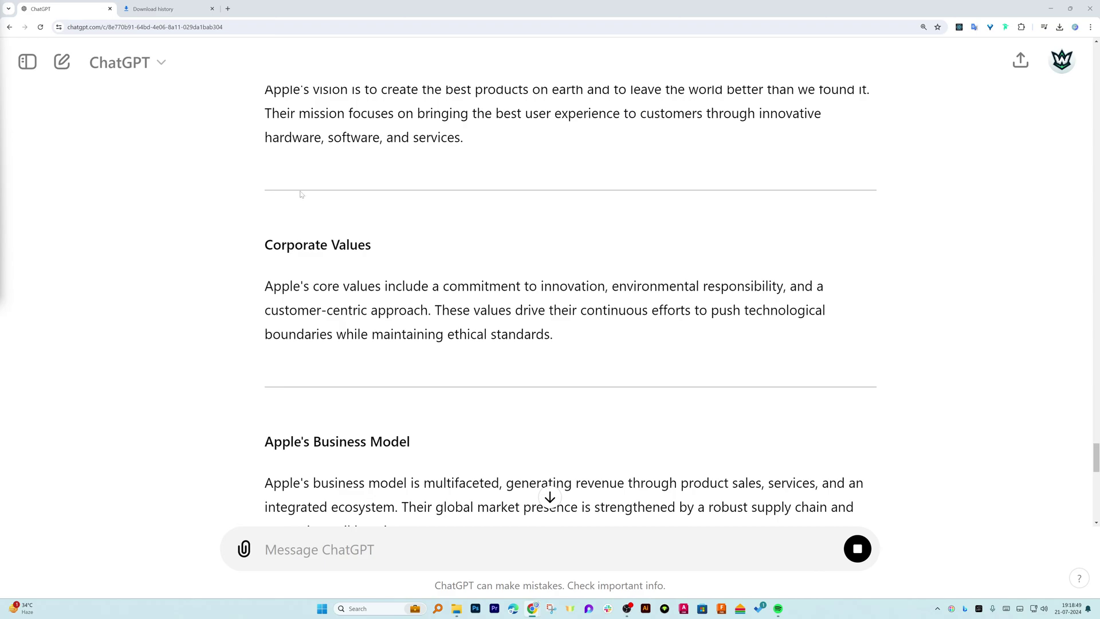
pyautogui.scroll(-10, 301, 193)
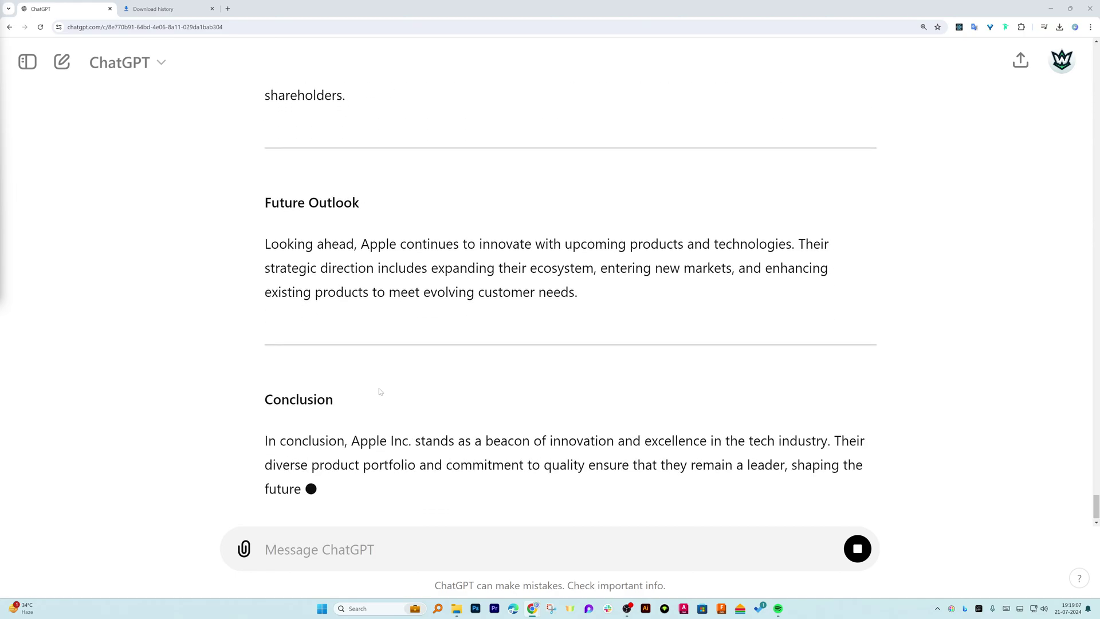
# Open Microsoft 365 at office.com in a new browser tab, close the download history tab and create a blank Word document.
pyautogui.click(227, 9)
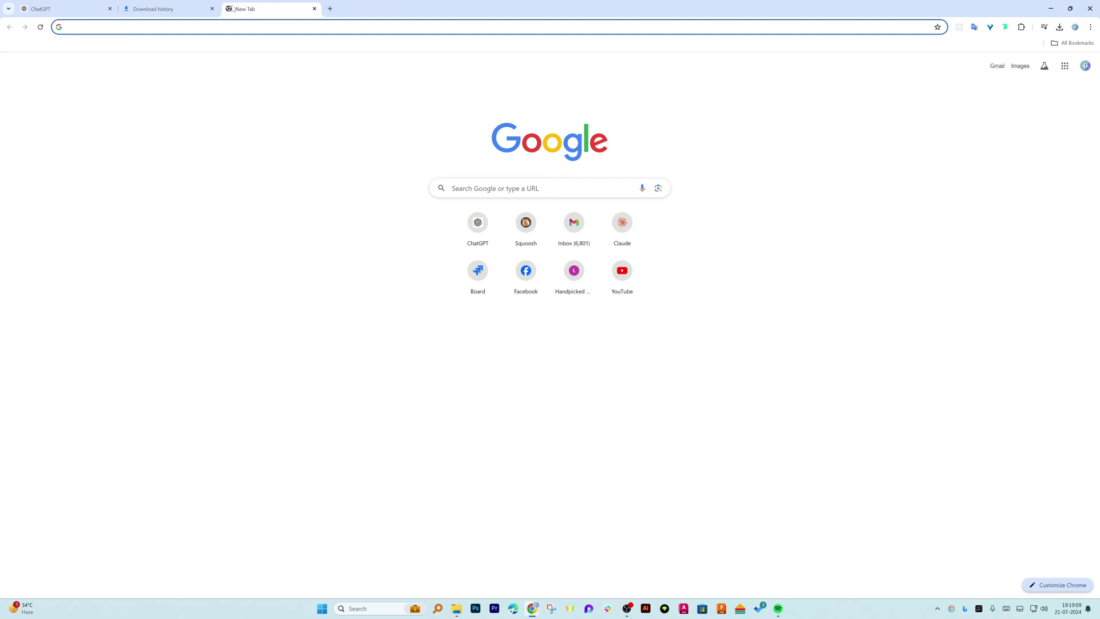
pyautogui.write('of')
pyautogui.press('Return')
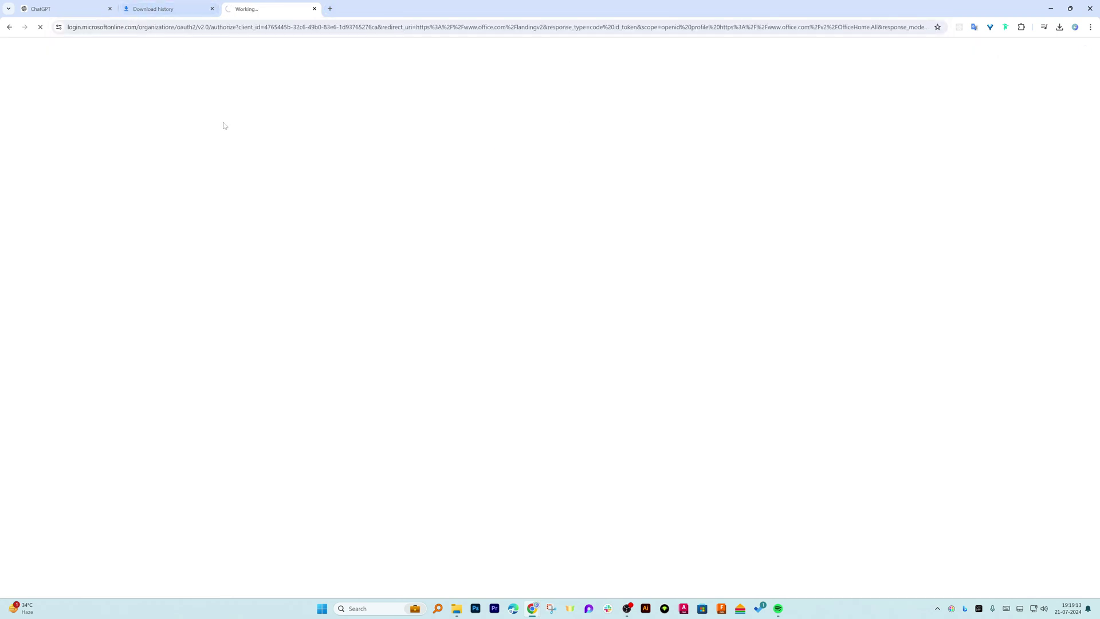
pyautogui.click(212, 9)
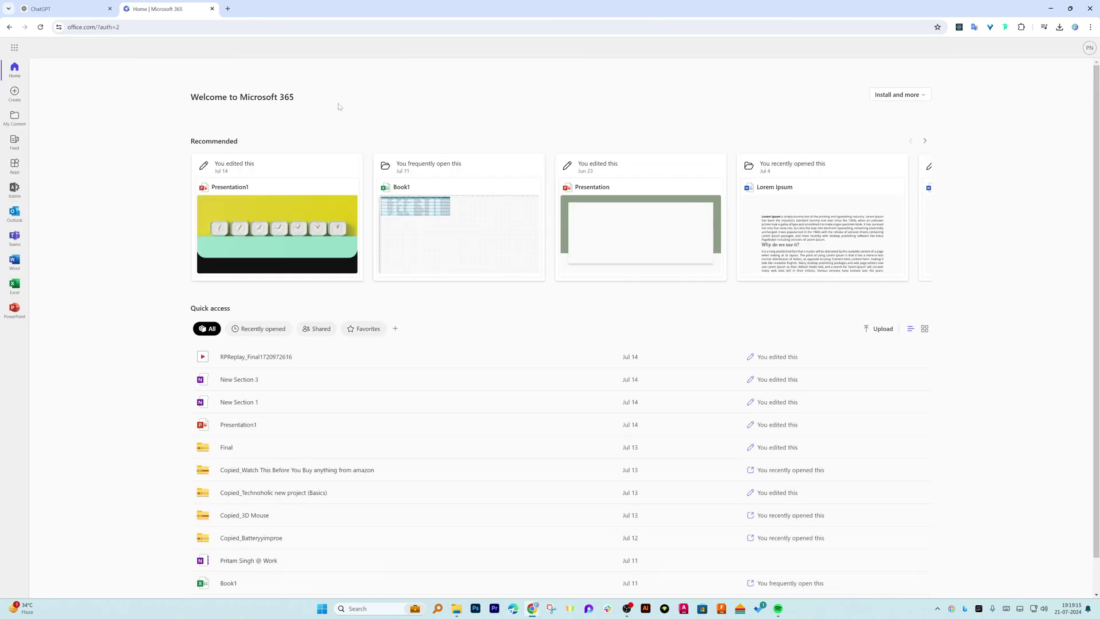
pyautogui.click(26, 92)
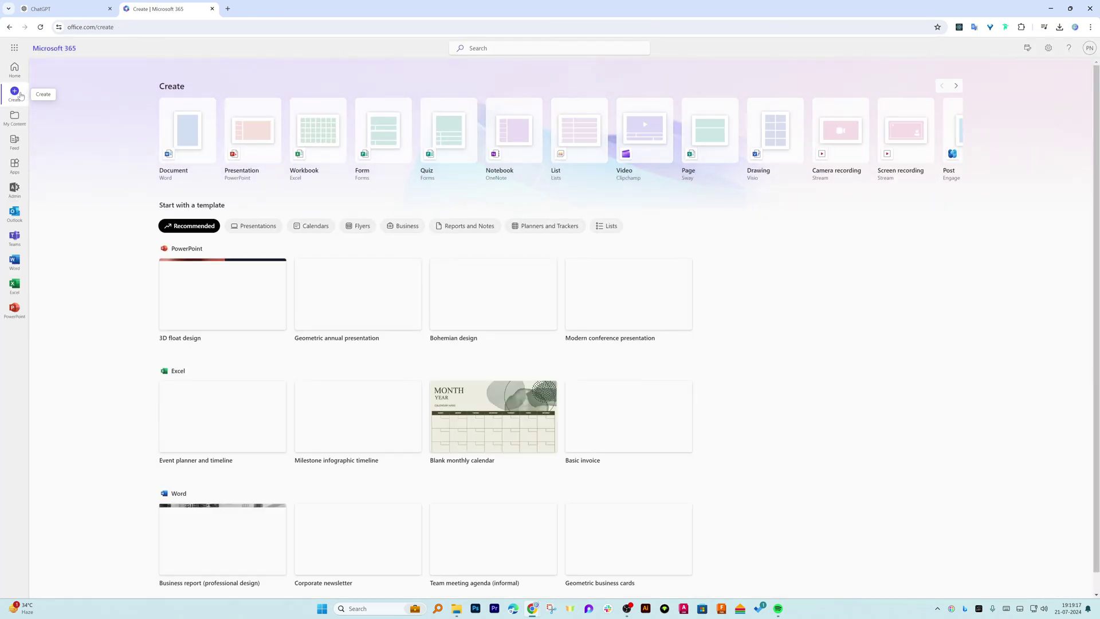
pyautogui.click(177, 130)
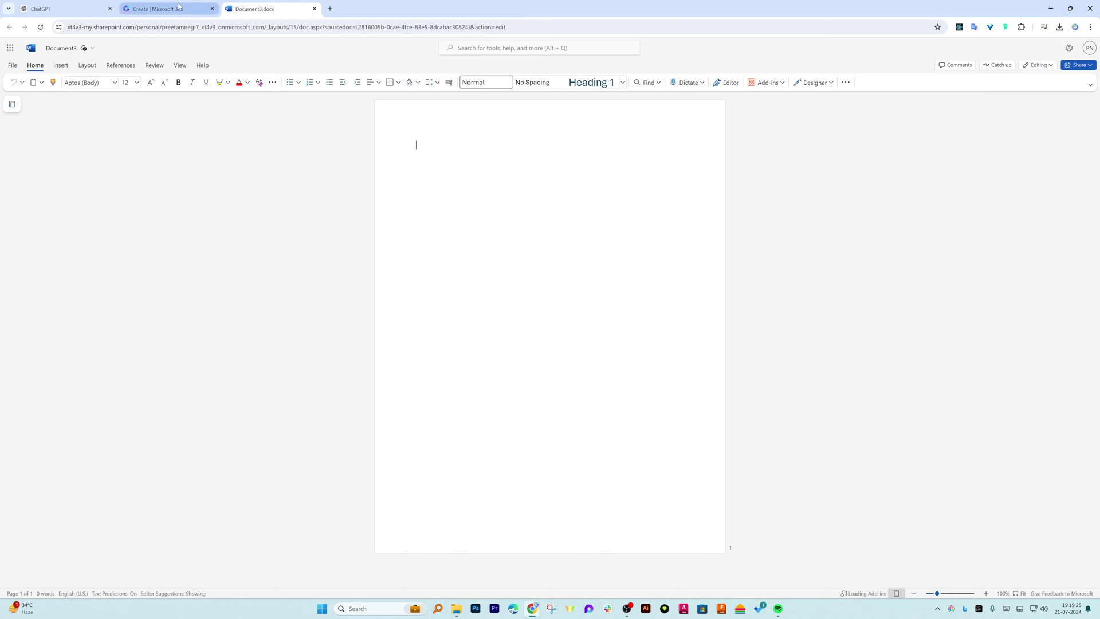
# Copy the ChatGPT presentation text from the Introduction heading through the end of the Conclusion paragraph.
pyautogui.click(90, 5)
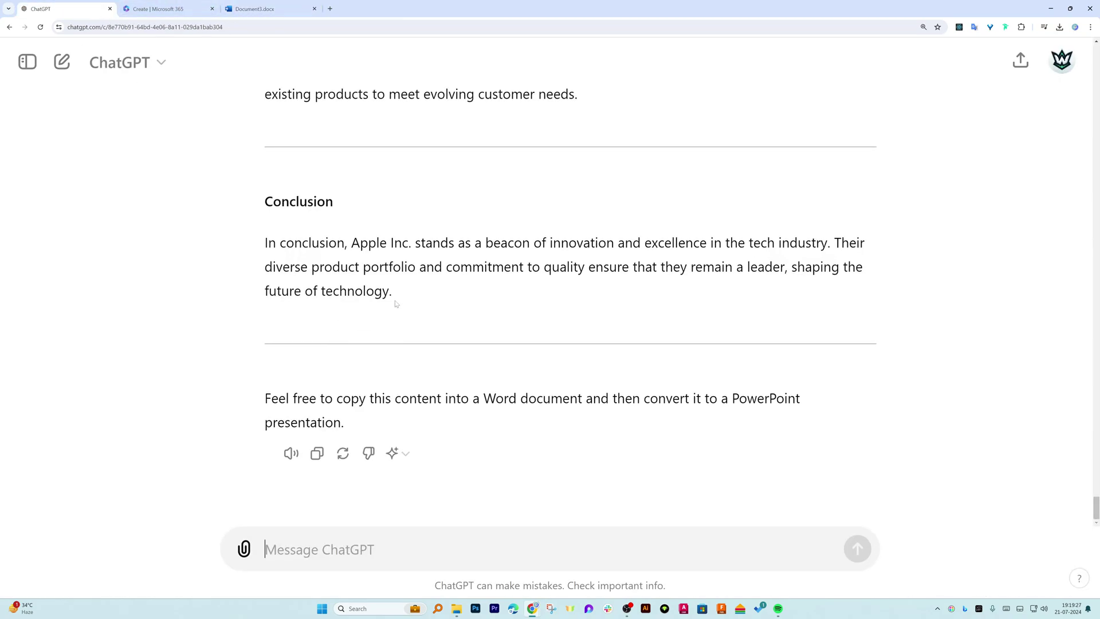
pyautogui.moveTo(393, 298); pyautogui.dragTo(286, 243)
pyautogui.scroll(1, 286, 243)
pyautogui.scroll(15, 284, 286)
pyautogui.moveTo(285, 278); pyautogui.dragTo(261, 324)
pyautogui.scroll(20, 285, 297)
pyautogui.scroll(3, 275, 294)
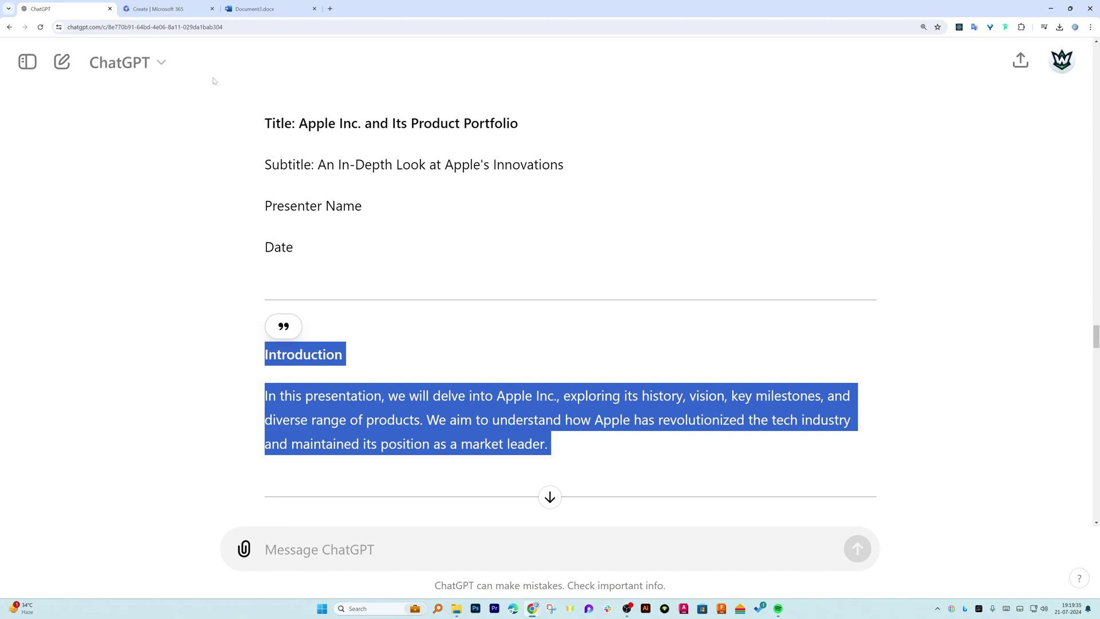
# Paste the copied presentation content into the blank Word document and return to its beginning.
pyautogui.click(158, 8)
pyautogui.click(257, 9)
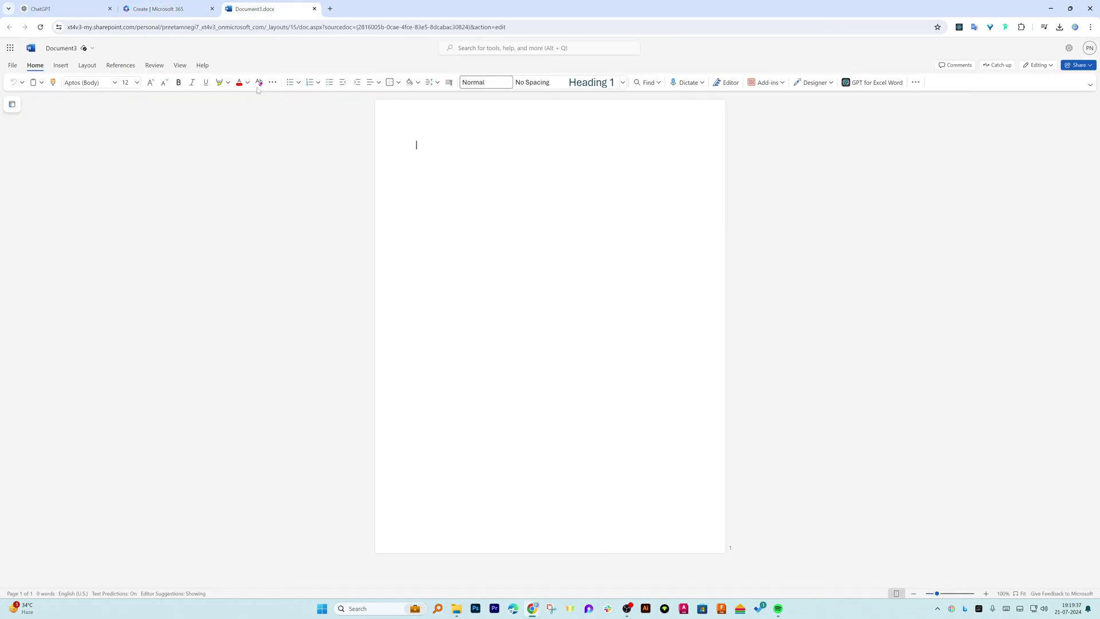
pyautogui.hotkey('ctrl', 'v')
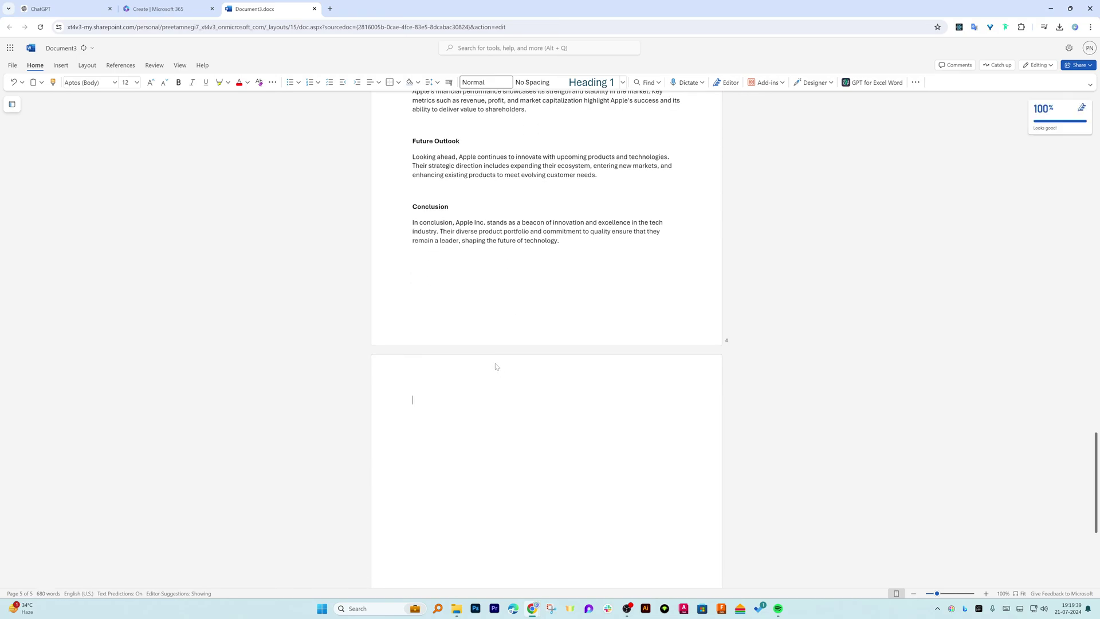
pyautogui.scroll(20, 401, 286)
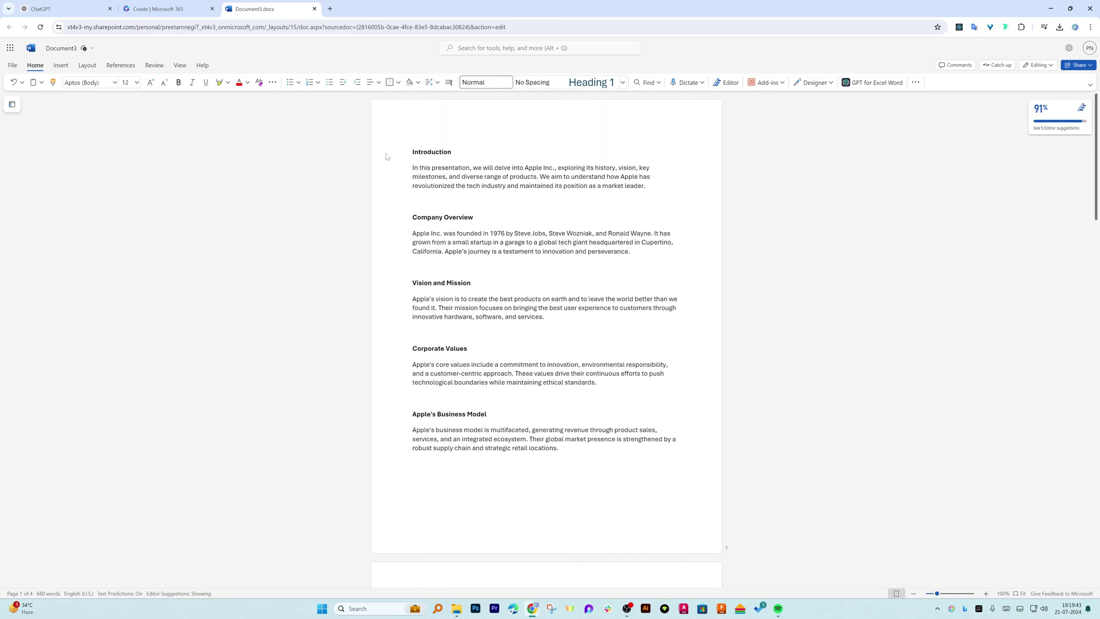
# Copy the title text "Apple Inc. and Its Product Portfolio" from the ChatGPT response, without the "Title:" label.
pyautogui.click(166, 8)
pyautogui.click(63, 9)
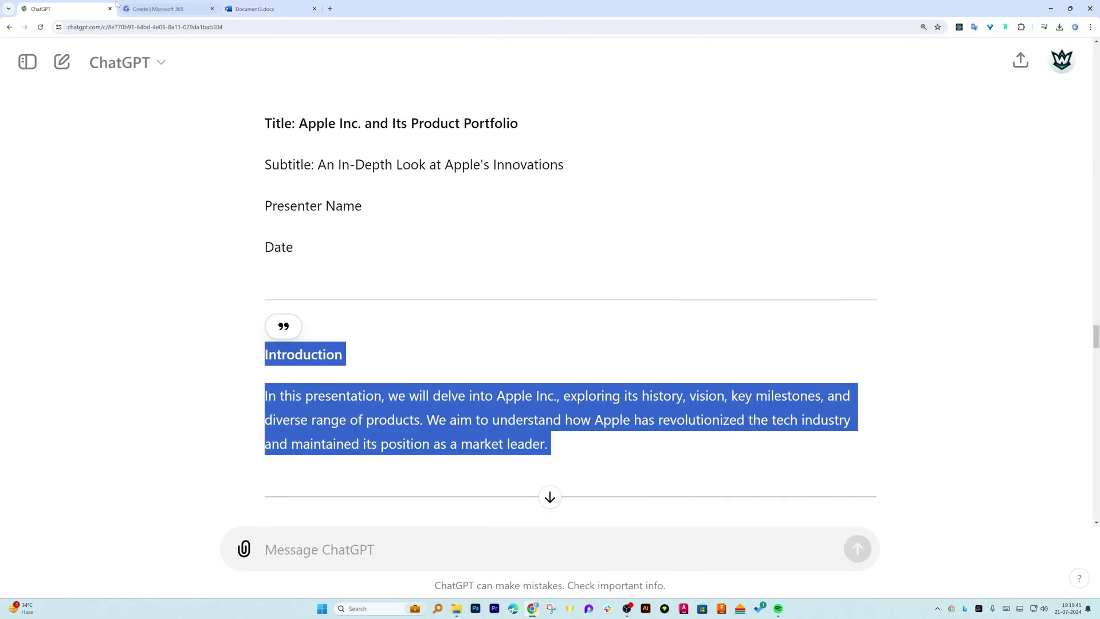
pyautogui.click(189, 8)
pyautogui.click(63, 9)
pyautogui.scroll(1, 309, 279)
pyautogui.click(403, 208)
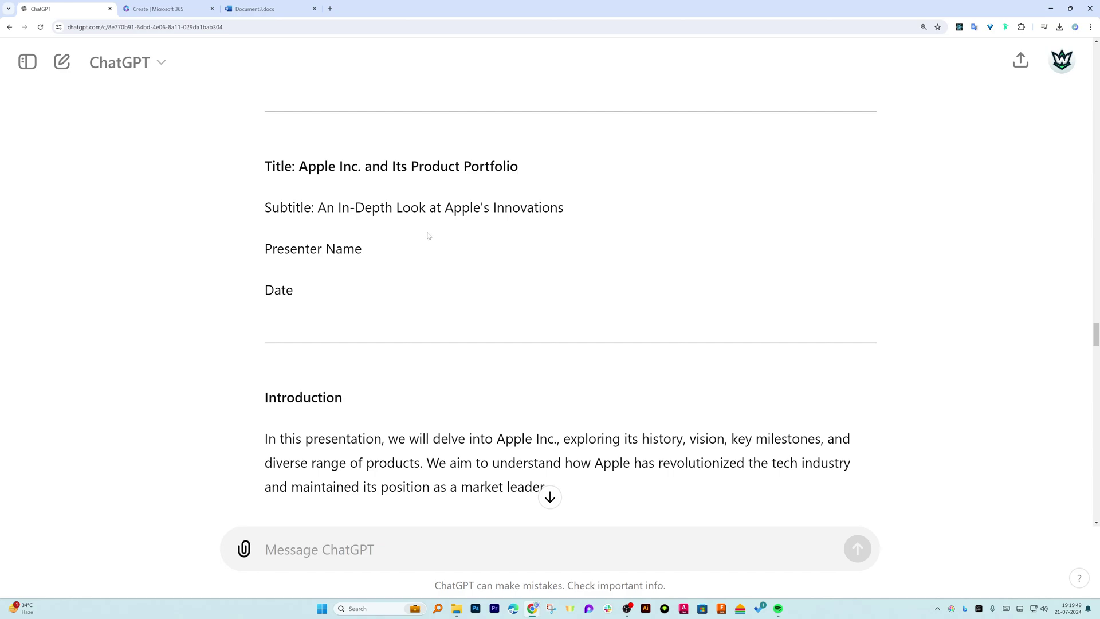
pyautogui.moveTo(518, 166); pyautogui.dragTo(298, 166)
pyautogui.hotkey('ctrl', 'c')
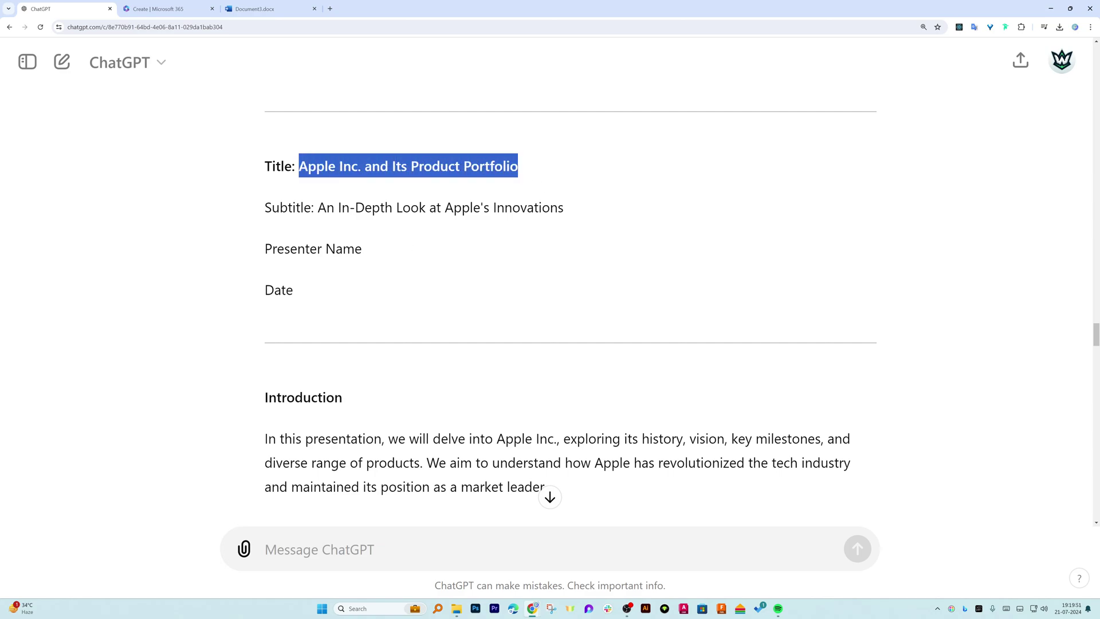
# Paste the title "Apple Inc. and Its Product Portfolio" on a new line above Introduction in the Word document.
pyautogui.click(258, 7)
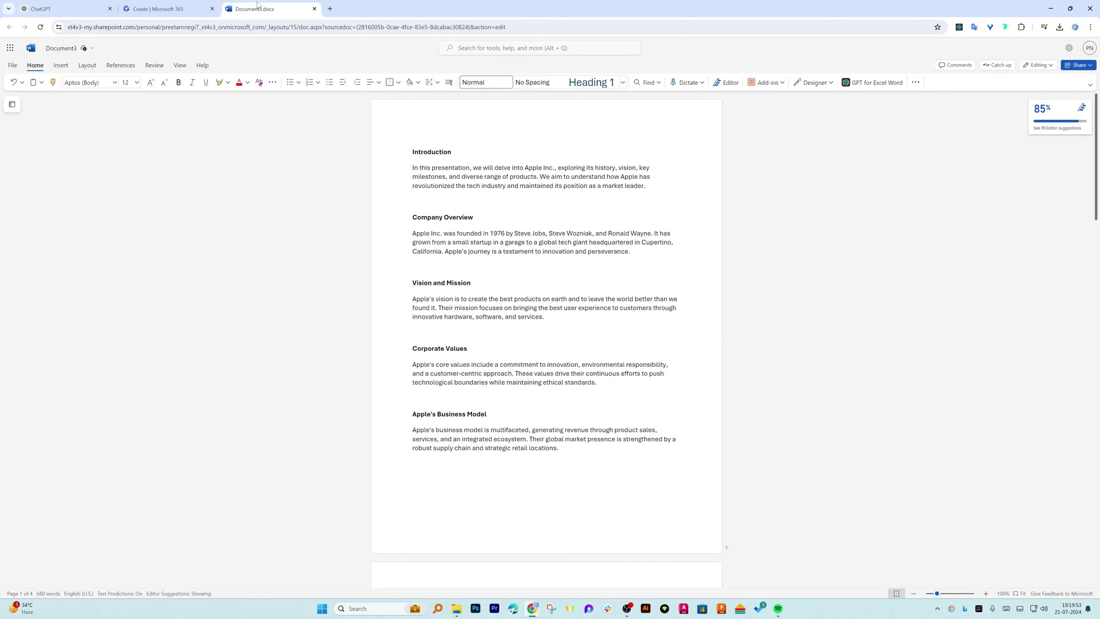
pyautogui.click(408, 127)
pyautogui.press('Return')
pyautogui.hotkey('ctrl', 'v')
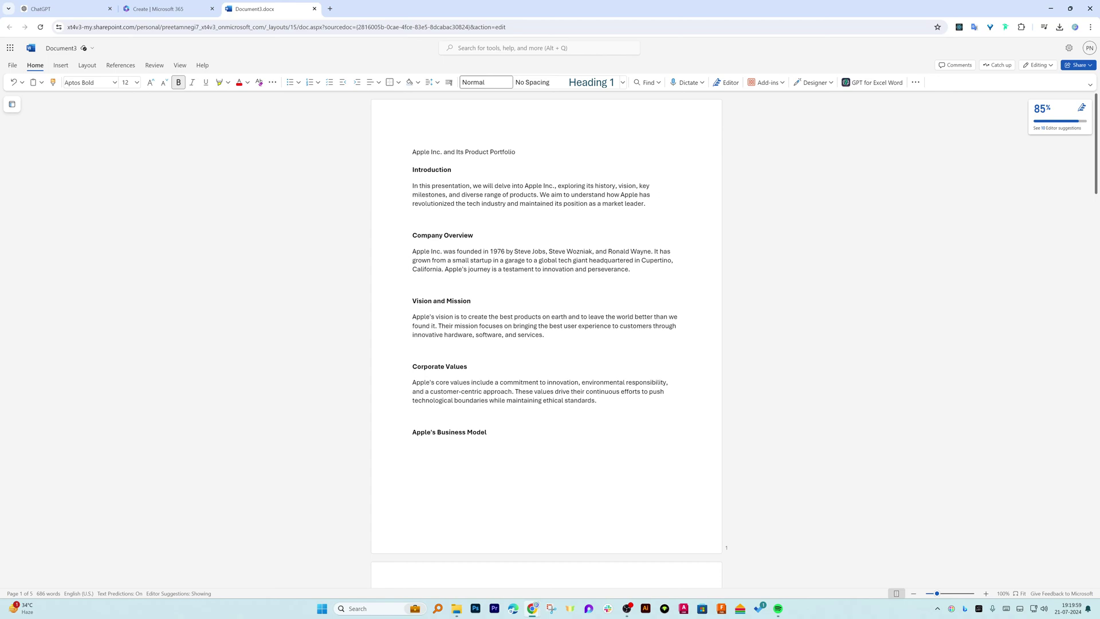
# Apply the Heading 1 style to the document title "Apple Inc. and Its Product Portfolio".
pyautogui.moveTo(515, 152); pyautogui.dragTo(412, 152)
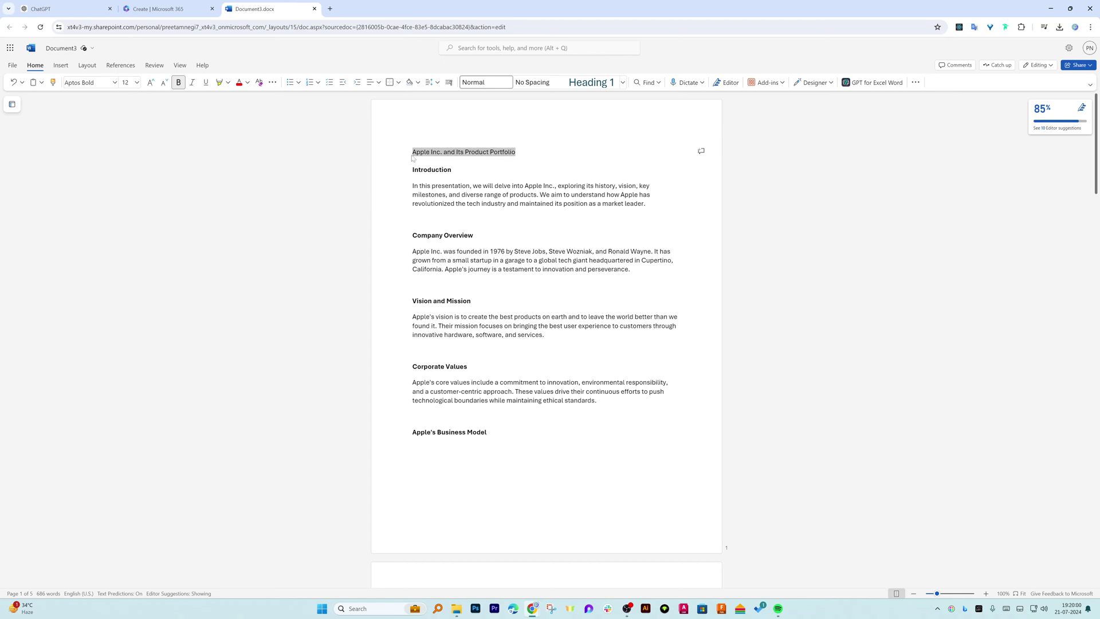
pyautogui.click(610, 84)
pyautogui.click(619, 146)
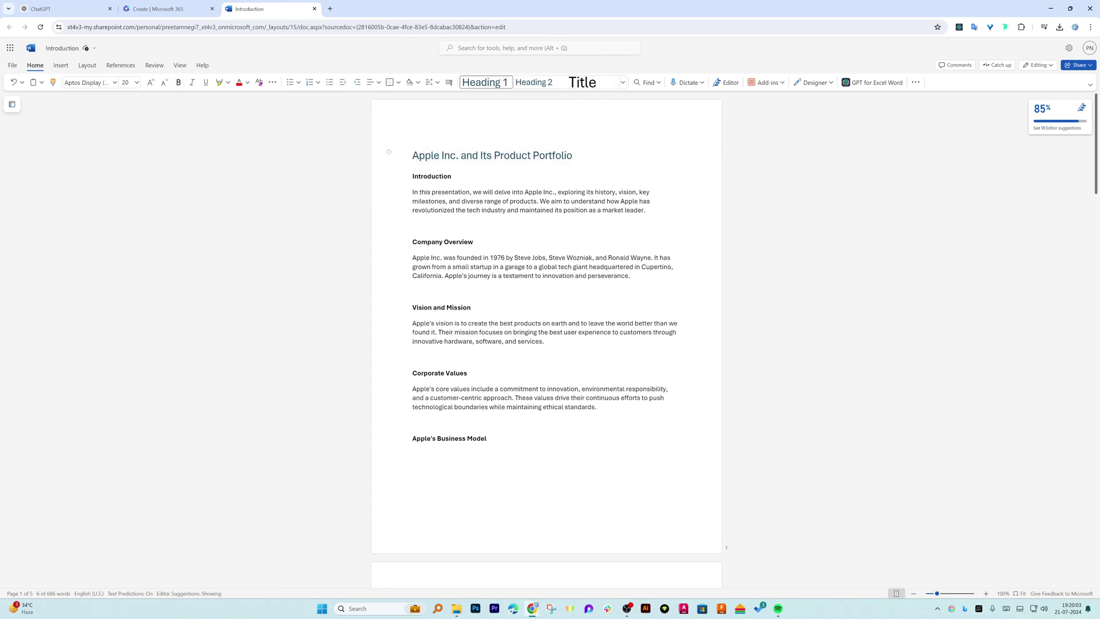
# Apply the Heading 2 style to the Introduction heading.
pyautogui.click(435, 176)
pyautogui.doubleClick(435, 175)
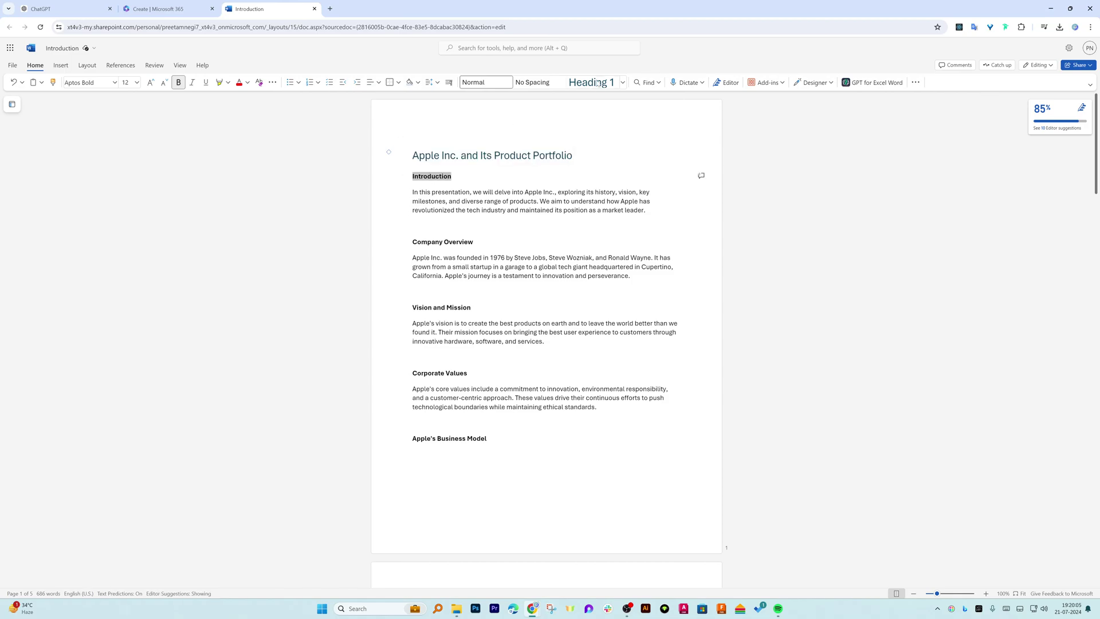
pyautogui.click(623, 83)
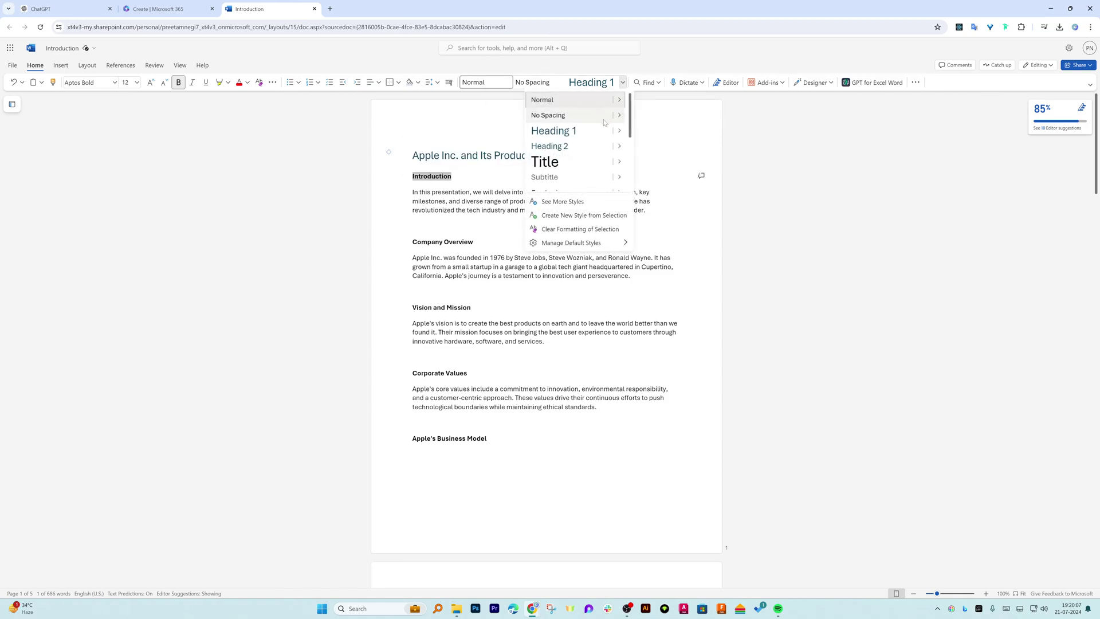
pyautogui.click(586, 149)
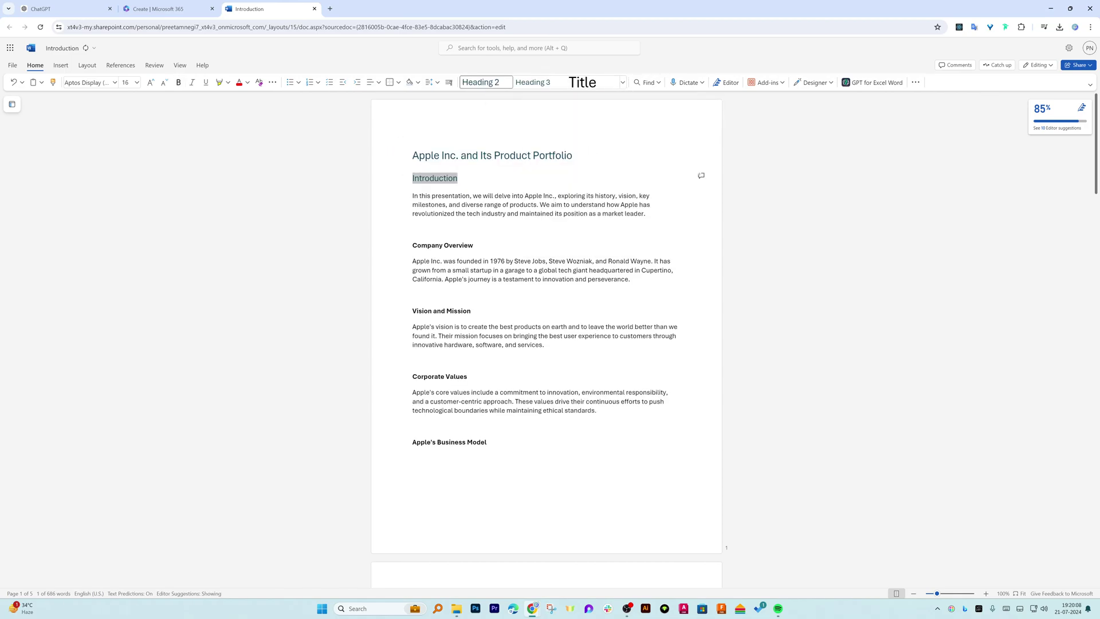
# Try to copy the Introduction heading's formatting onto the Company Overview heading with Format Painter.
pyautogui.click(54, 83)
pyautogui.moveTo(491, 245); pyautogui.dragTo(381, 246)
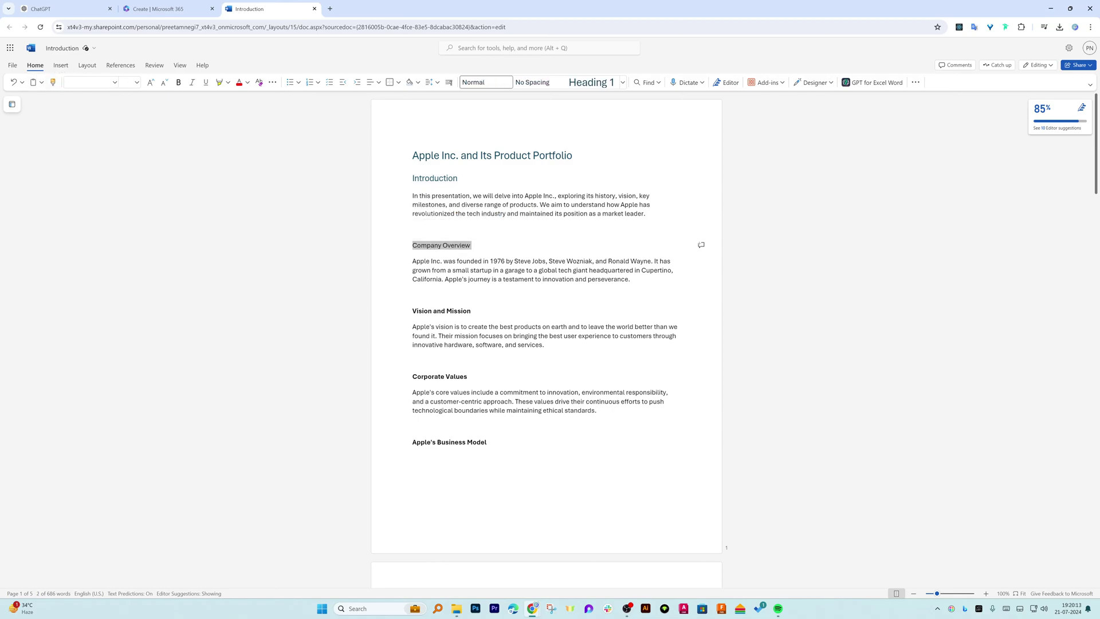
pyautogui.click(473, 311)
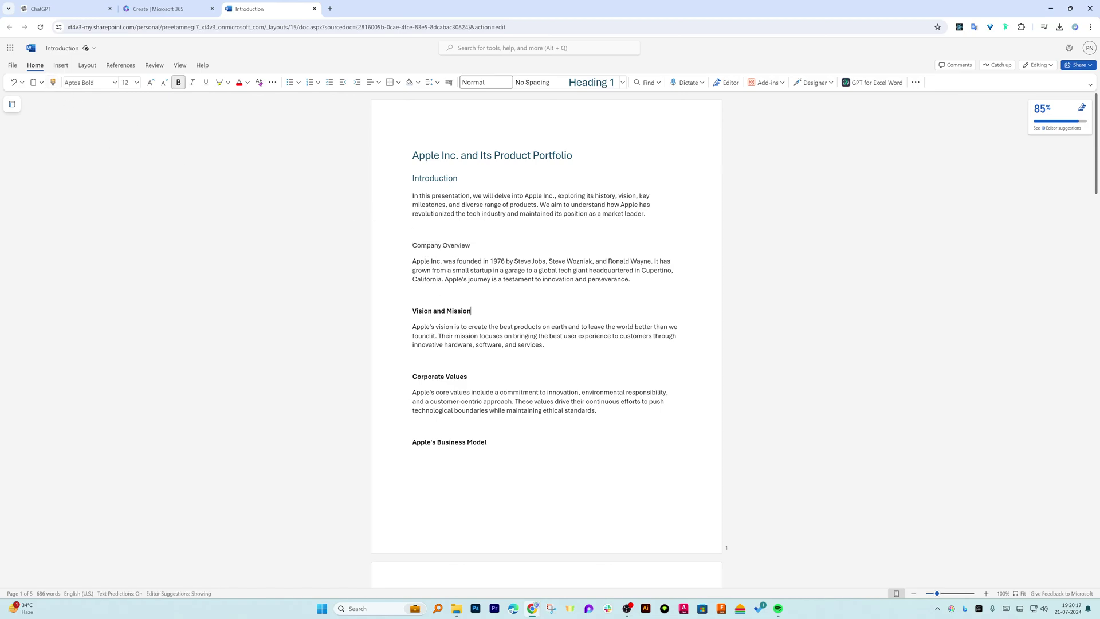
pyautogui.moveTo(456, 179); pyautogui.dragTo(410, 178)
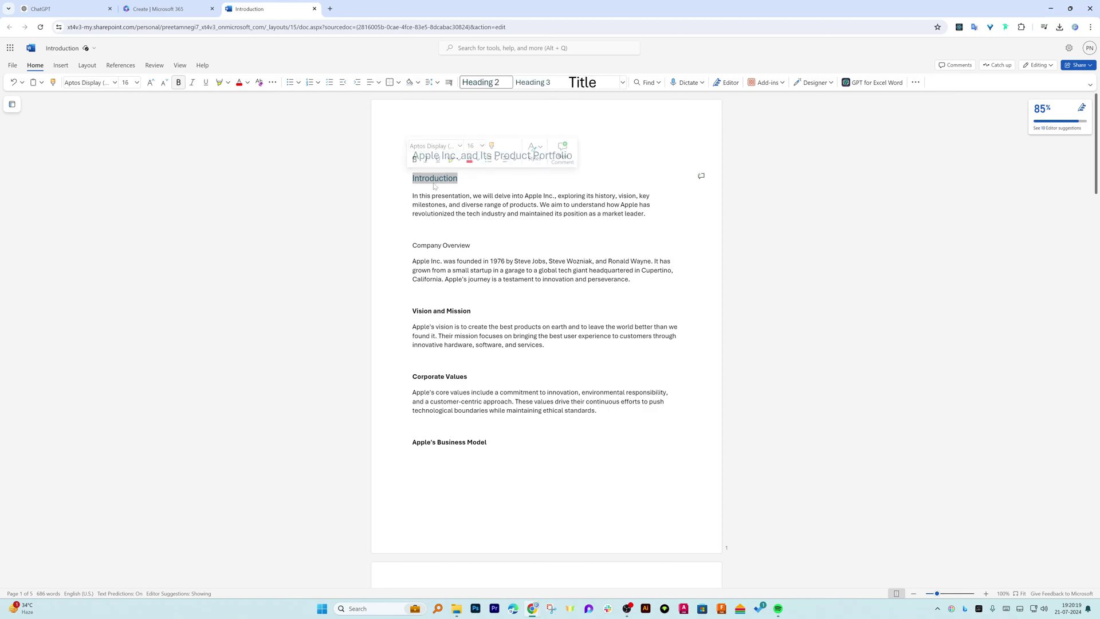
pyautogui.click(430, 178)
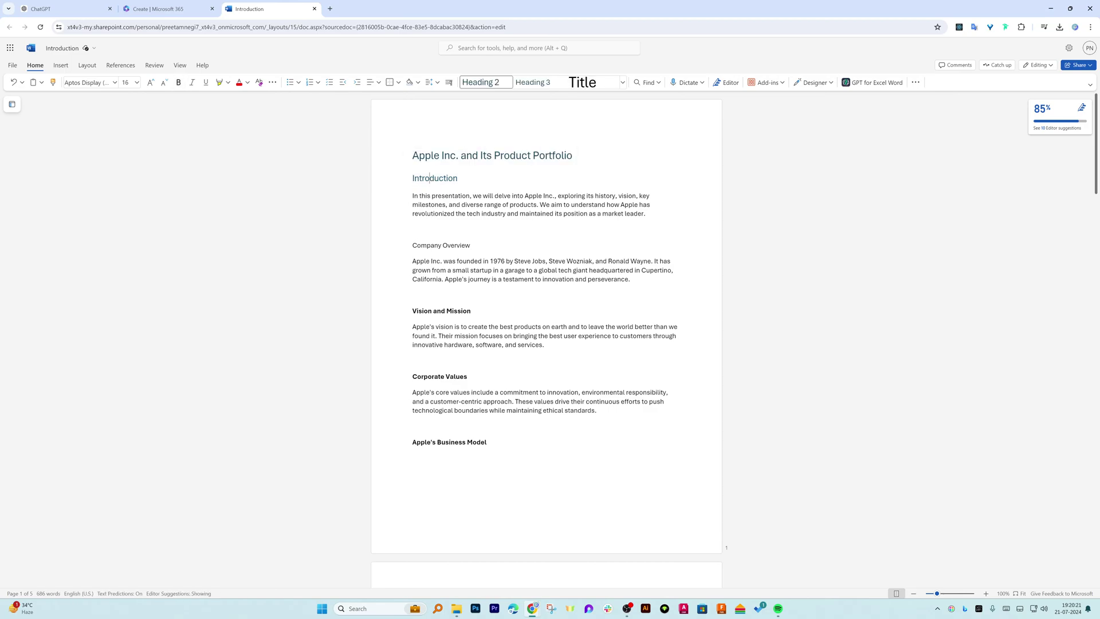
# Apply the Heading 2 style to the Company Overview heading.
pyautogui.click(403, 246)
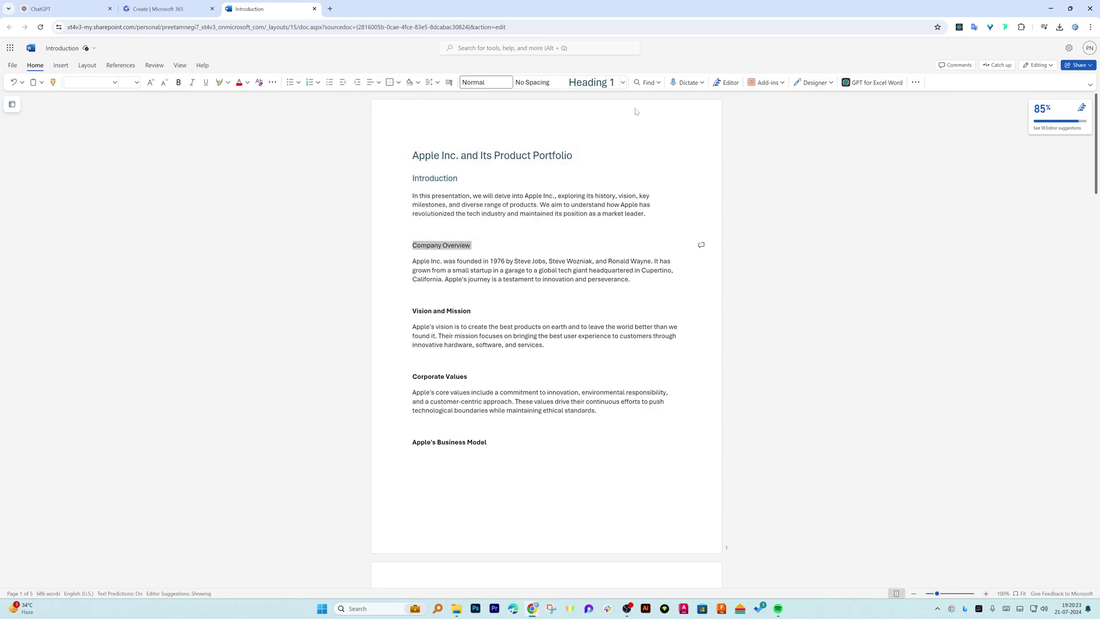
pyautogui.click(622, 83)
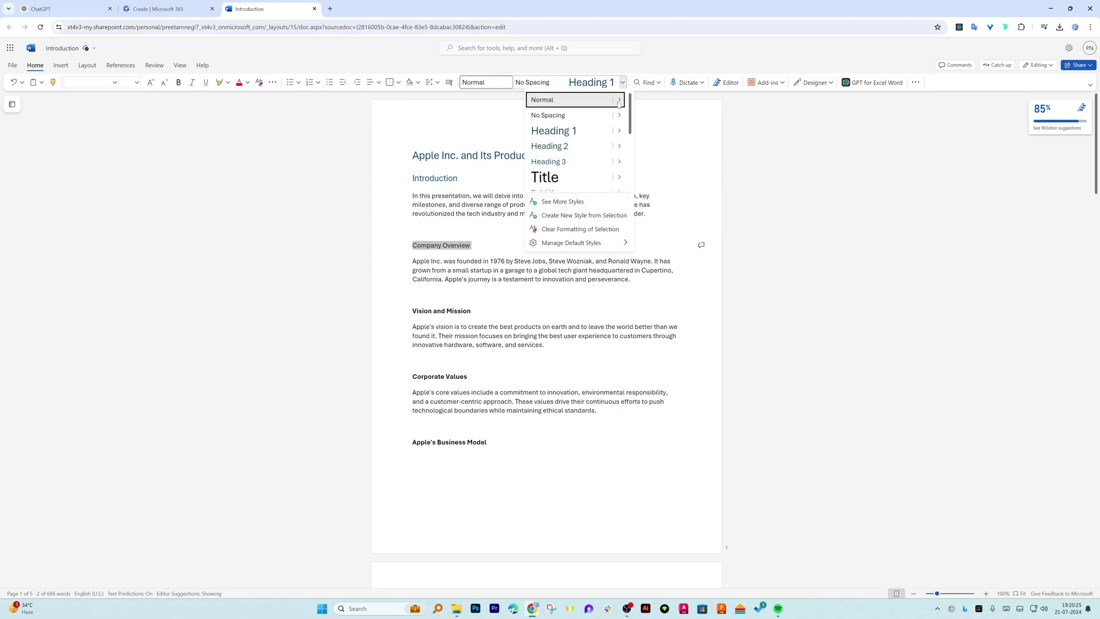
pyautogui.click(553, 146)
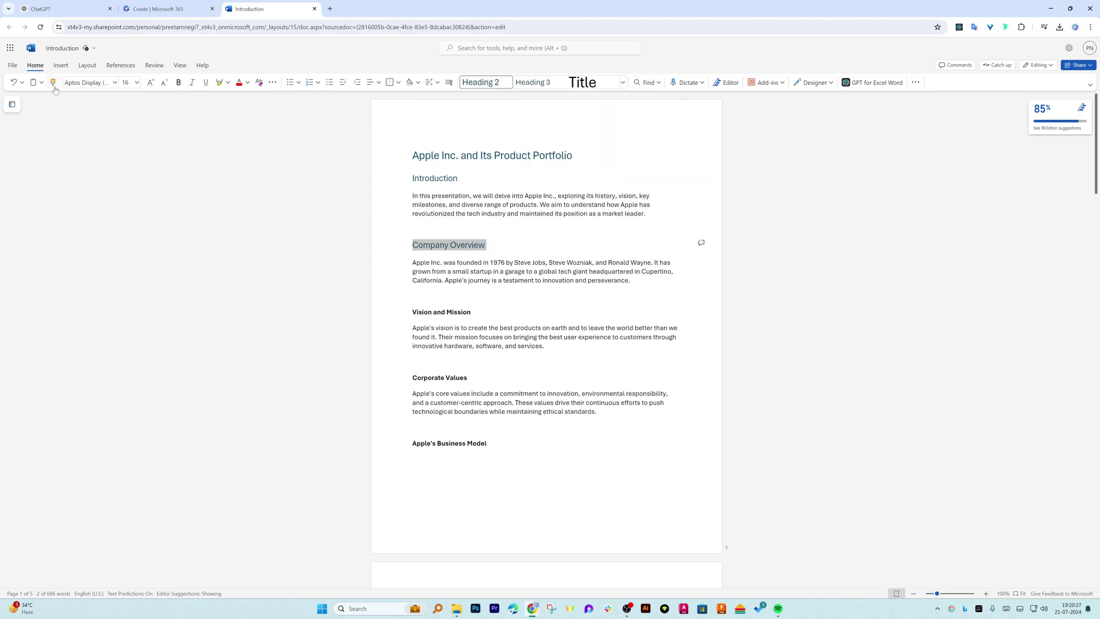
# Copy the Heading 2 formatting with Format Painter to the Vision and Mission, Corporate Values and Apple's Business Model headings.
pyautogui.moveTo(471, 311); pyautogui.dragTo(412, 312)
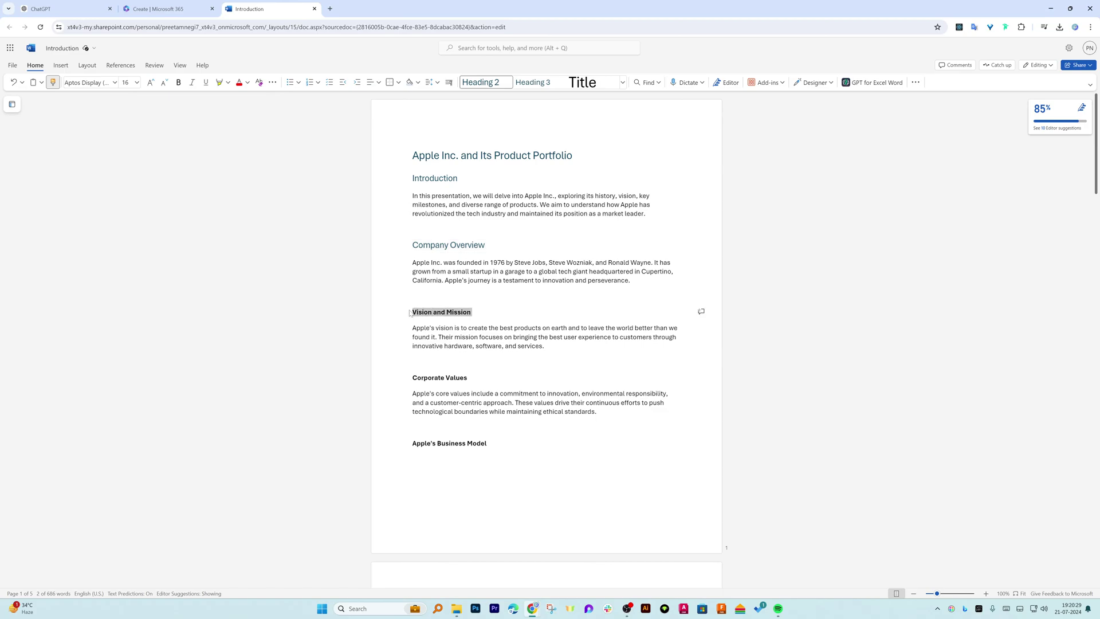
pyautogui.click(53, 82)
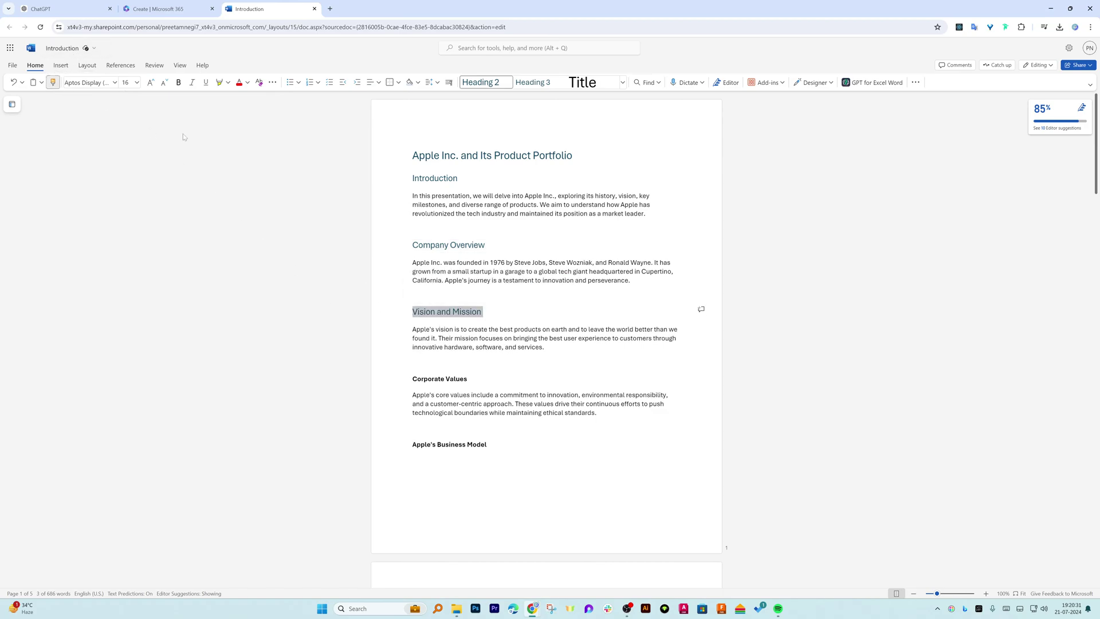
pyautogui.moveTo(469, 379); pyautogui.dragTo(412, 379)
pyautogui.scroll(-3, 290, 187)
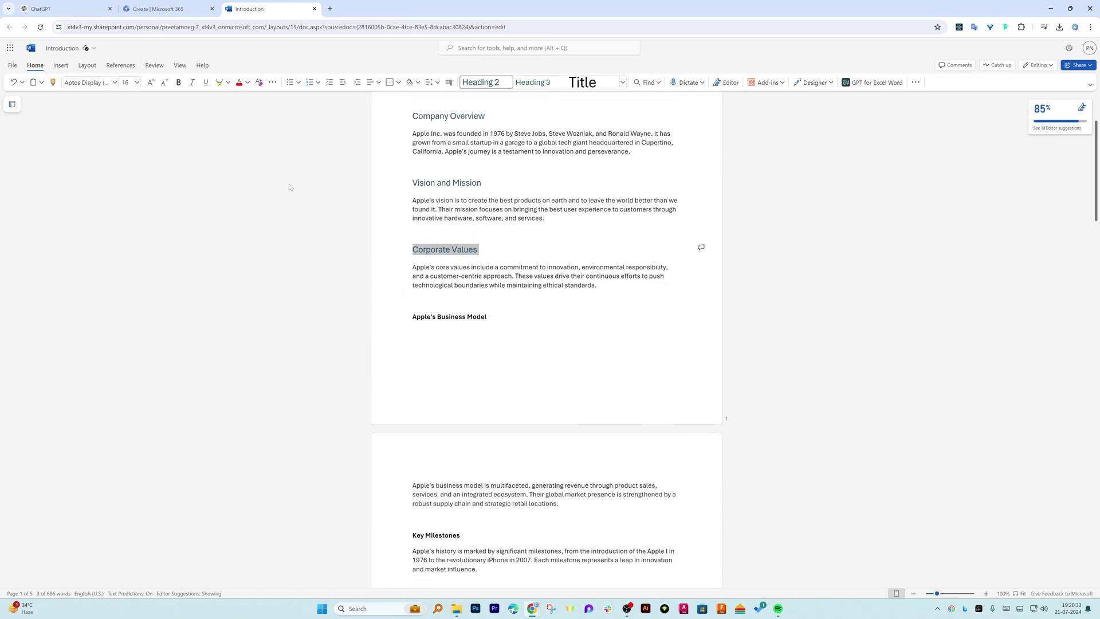
pyautogui.click(52, 82)
pyautogui.moveTo(496, 316); pyautogui.dragTo(412, 316)
# Copy the Heading 2 formatting with Format Painter to the Key Milestones, Product Line Overview, iPhone and Mac Computers headings.
pyautogui.scroll(-6, 294, 175)
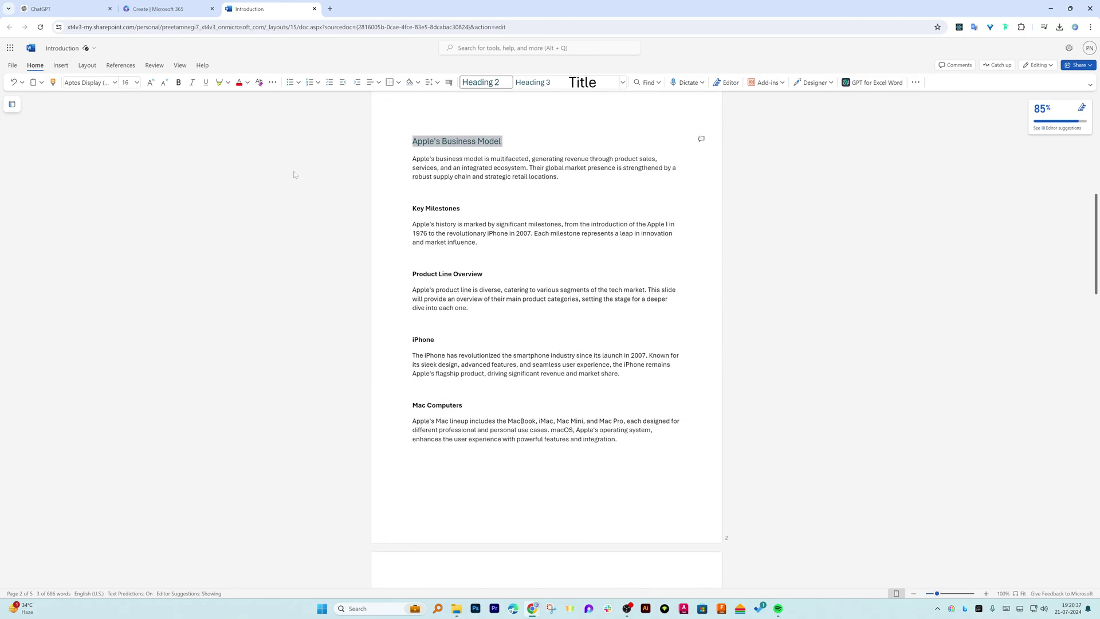
pyautogui.click(53, 82)
pyautogui.moveTo(466, 209); pyautogui.dragTo(386, 207)
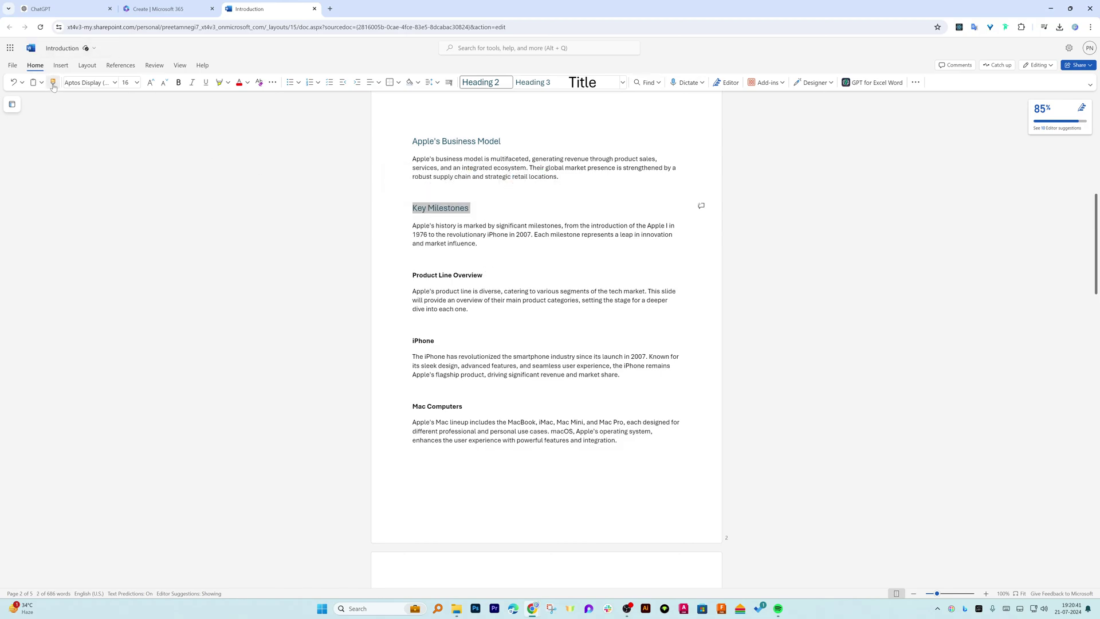
pyautogui.moveTo(489, 272); pyautogui.dragTo(413, 275)
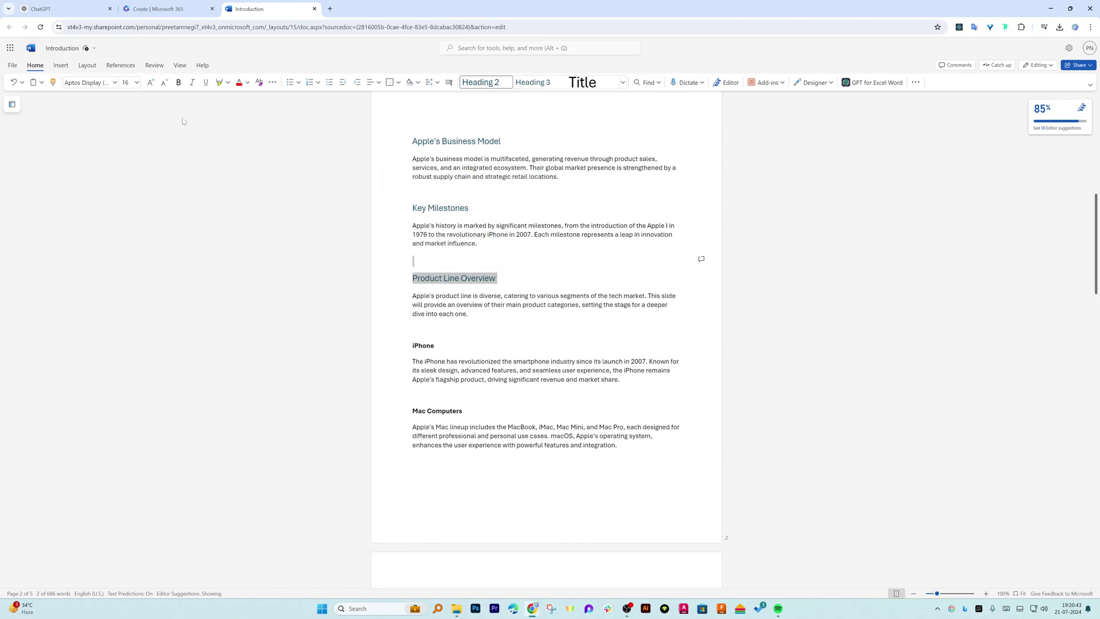
pyautogui.click(53, 82)
pyautogui.moveTo(439, 346); pyautogui.dragTo(413, 345)
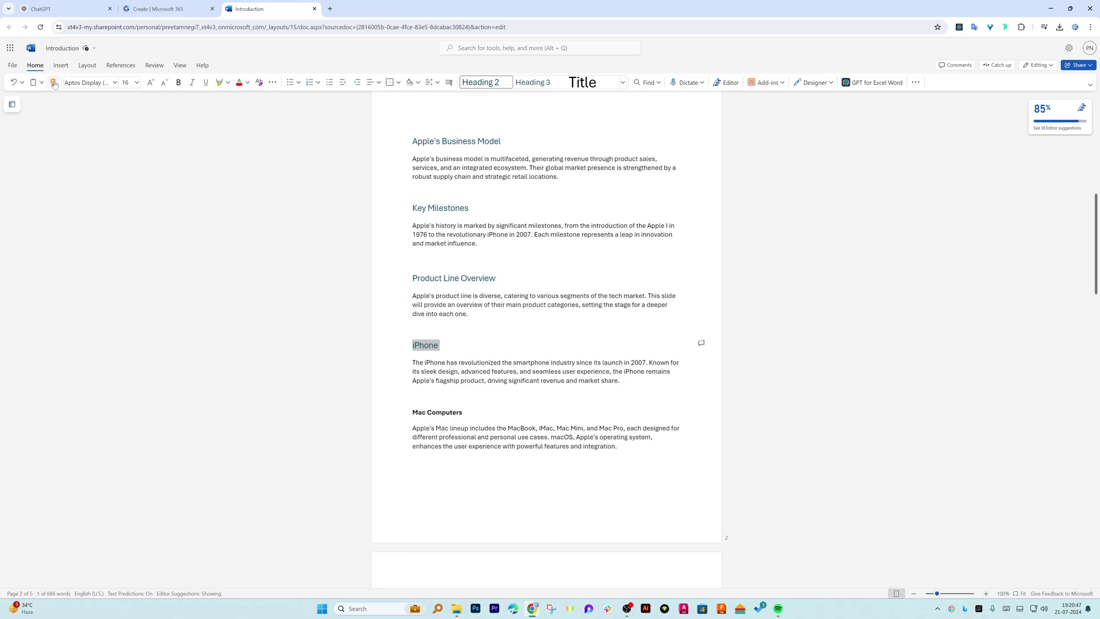
pyautogui.click(53, 82)
pyautogui.moveTo(480, 410); pyautogui.dragTo(387, 412)
# Copy the Heading 2 formatting with Format Painter to the iPad, Apple Watch and Apple TV headings.
pyautogui.scroll(-7, 386, 412)
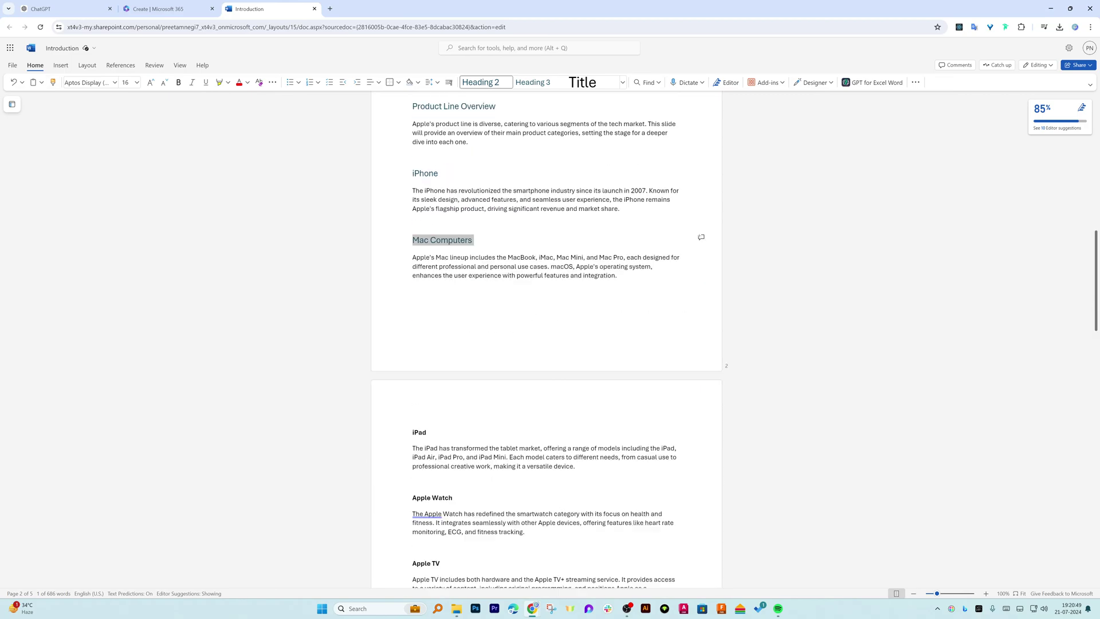
pyautogui.click(53, 82)
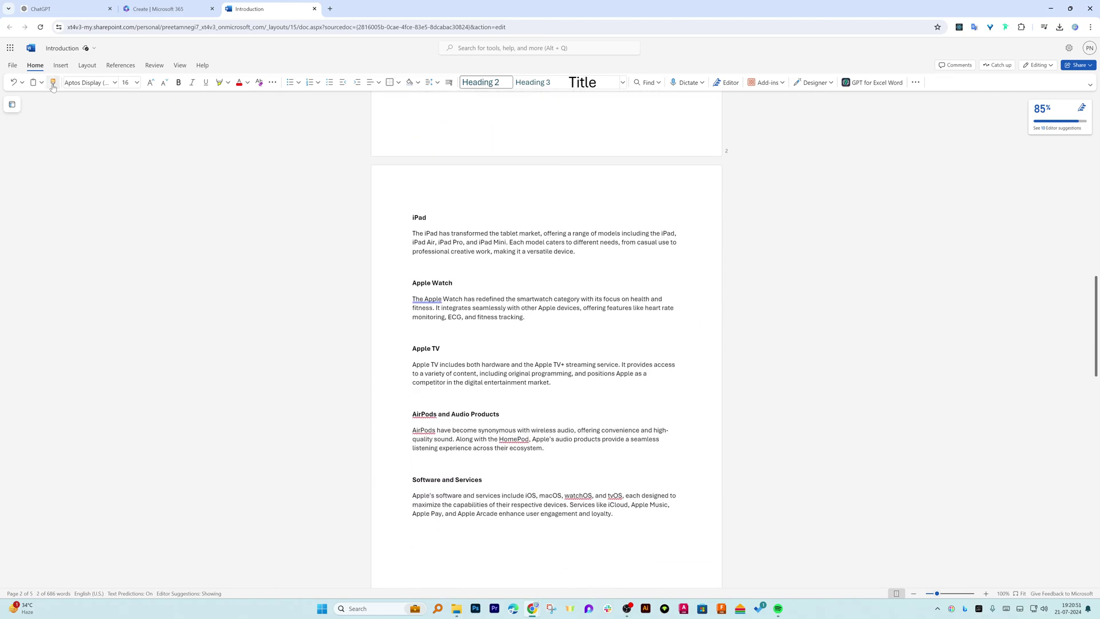
pyautogui.moveTo(443, 222); pyautogui.dragTo(410, 218)
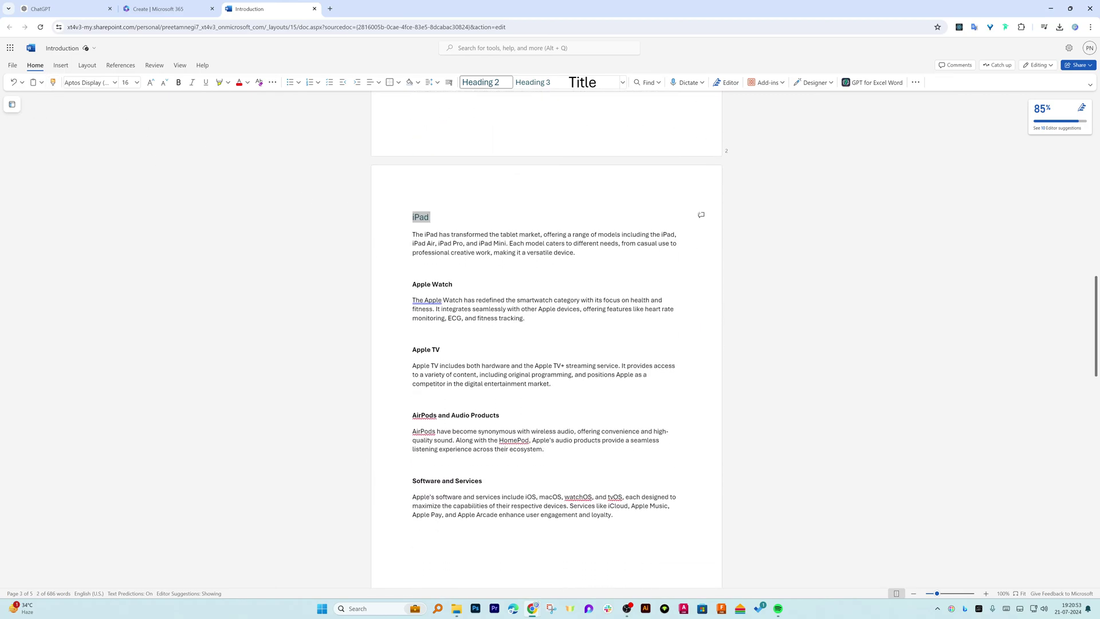
pyautogui.click(52, 82)
pyautogui.moveTo(449, 285); pyautogui.dragTo(463, 283)
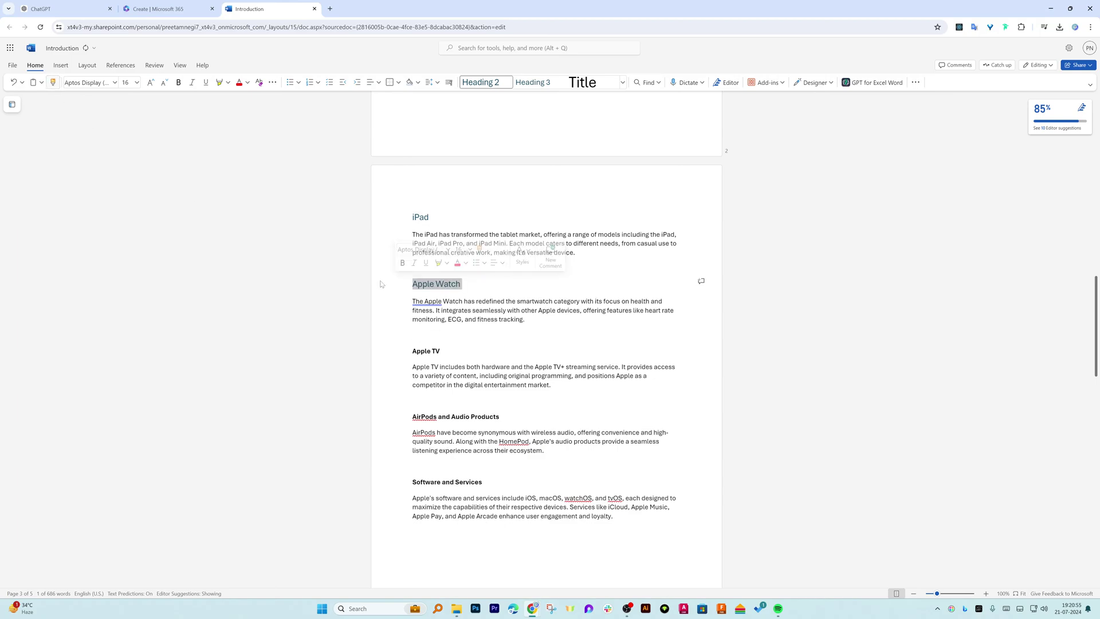
pyautogui.click(52, 82)
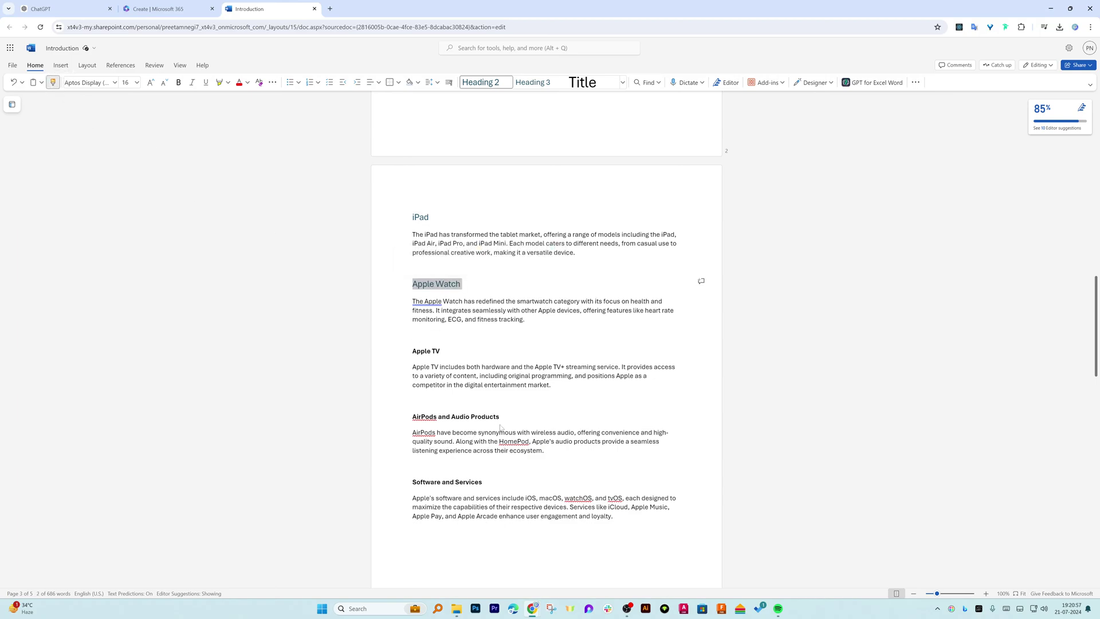
pyautogui.moveTo(462, 347); pyautogui.dragTo(411, 351)
# Copy the Heading 2 formatting with Format Painter to the AirPods and Audio Products and Software and Services headings.
pyautogui.click(53, 82)
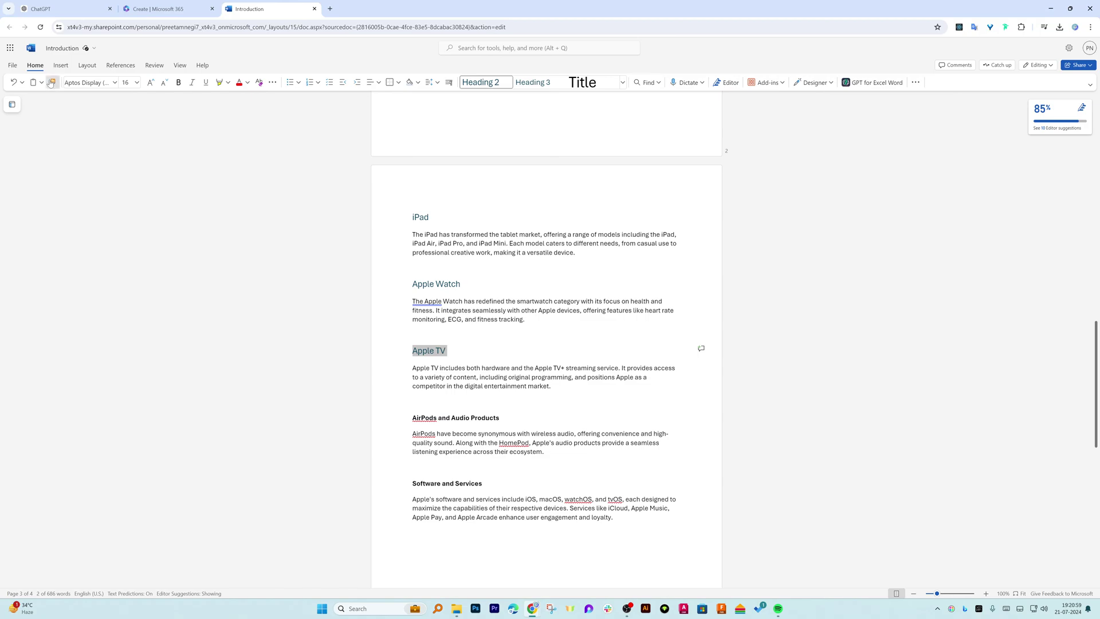
pyautogui.moveTo(502, 419); pyautogui.dragTo(410, 418)
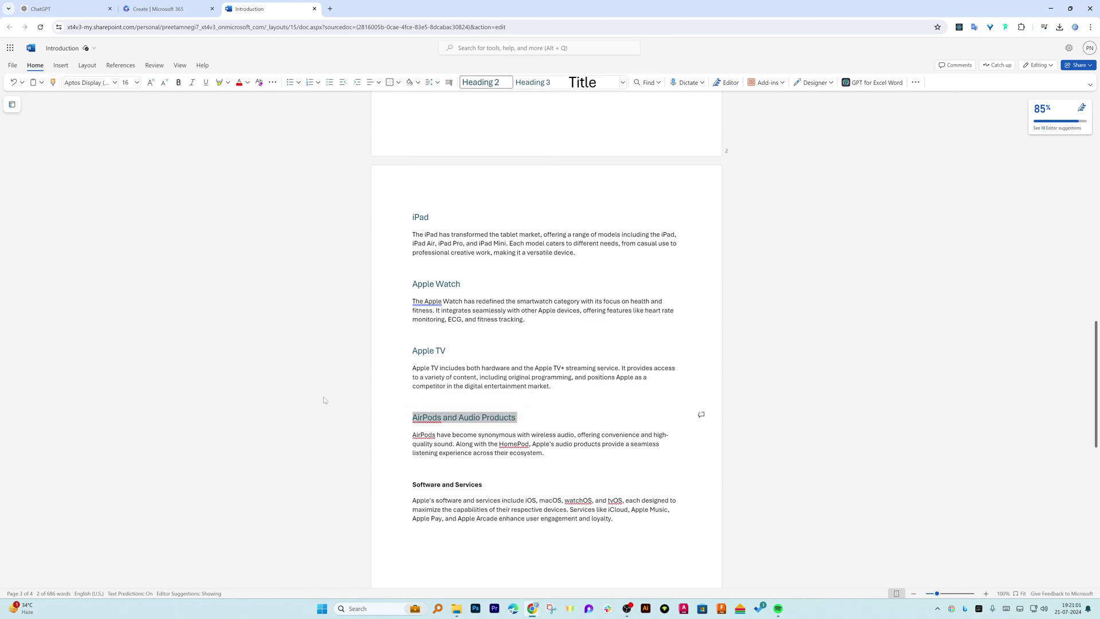
pyautogui.click(53, 82)
pyautogui.scroll(-3, 491, 370)
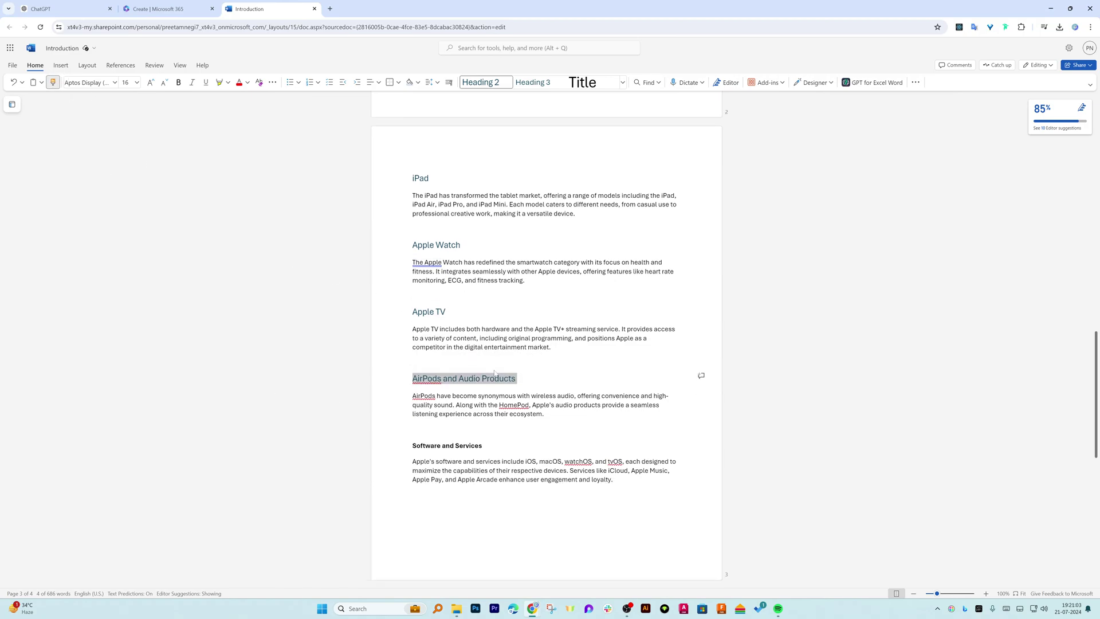
pyautogui.scroll(-2, 491, 370)
pyautogui.moveTo(483, 269); pyautogui.dragTo(410, 269)
# Copy the Heading 2 formatting with Format Painter to the Innovation and R&D, Environmental and Social Responsibility and Financial Performance headings.
pyautogui.click(52, 82)
pyautogui.scroll(-5, 456, 282)
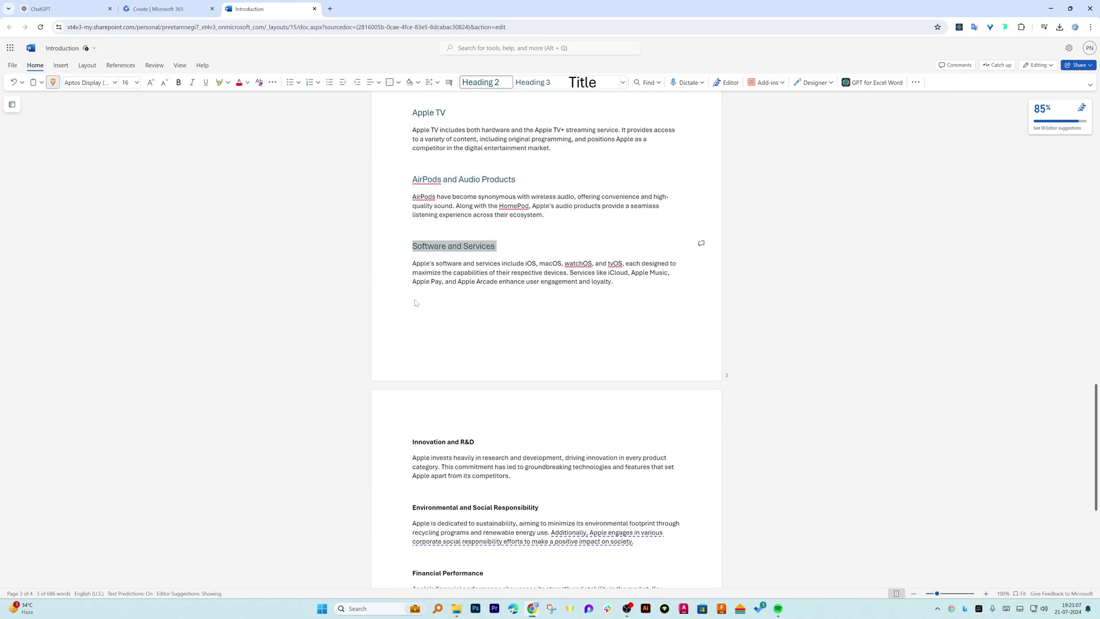
pyautogui.moveTo(491, 250); pyautogui.dragTo(413, 250)
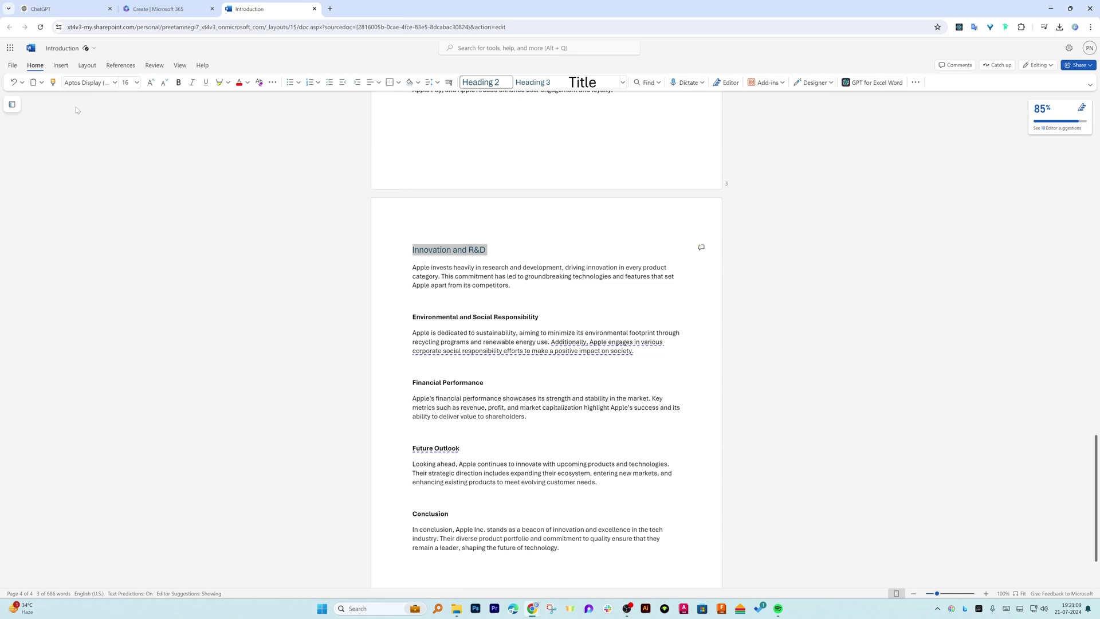
pyautogui.click(52, 82)
pyautogui.moveTo(545, 320); pyautogui.dragTo(412, 317)
pyautogui.click(53, 81)
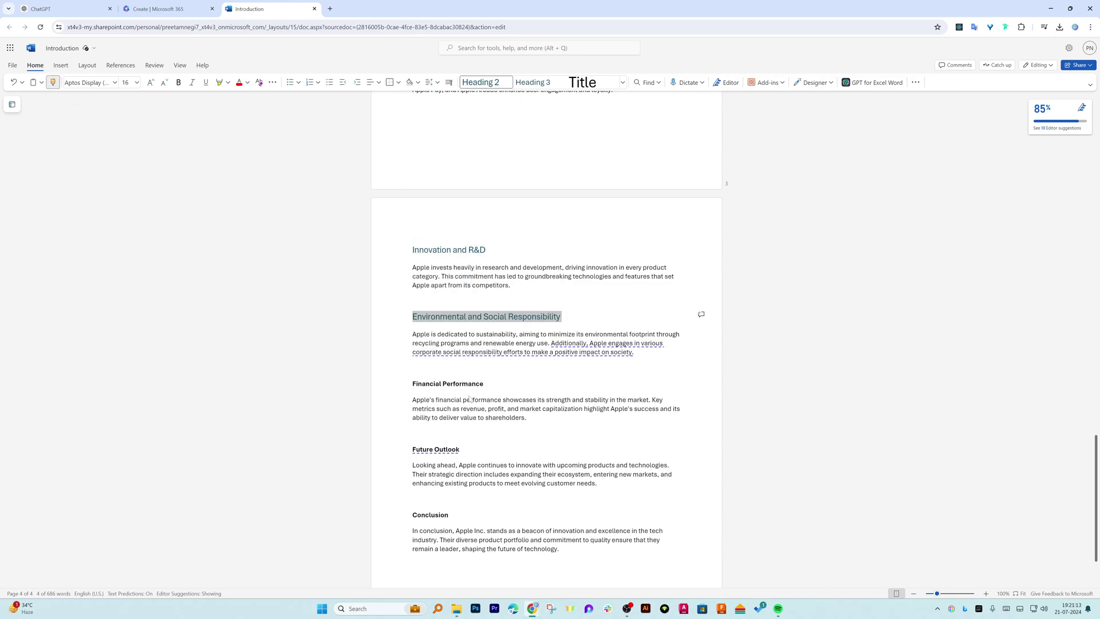
pyautogui.moveTo(492, 385); pyautogui.dragTo(411, 384)
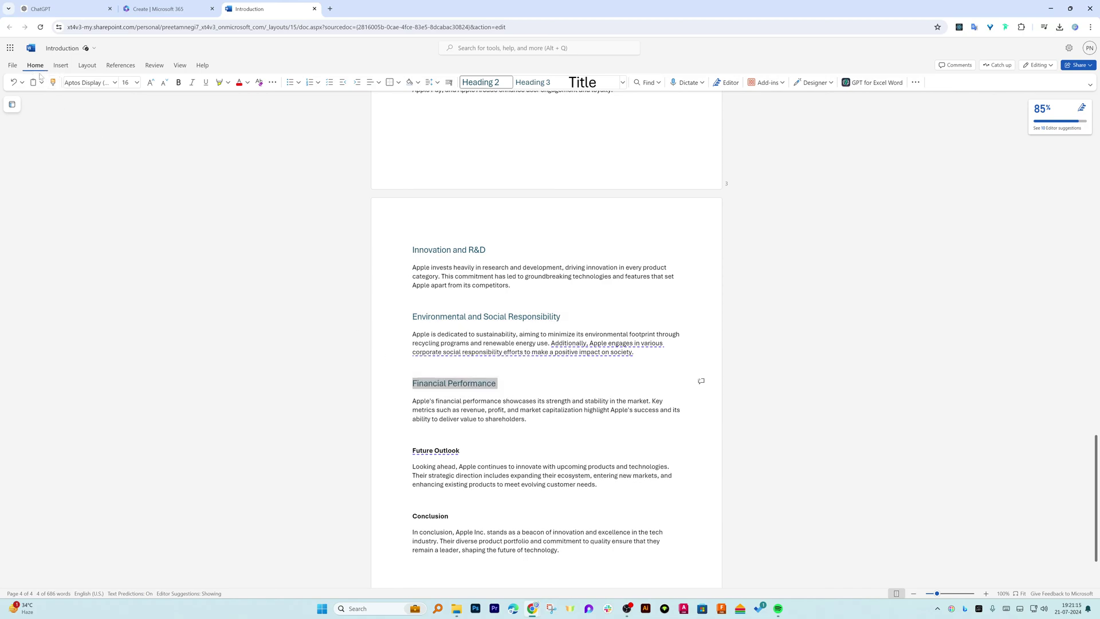
# Copy the Heading 2 formatting with Format Painter to the Future Outlook and Conclusion headings.
pyautogui.click(52, 82)
pyautogui.moveTo(469, 450); pyautogui.dragTo(412, 450)
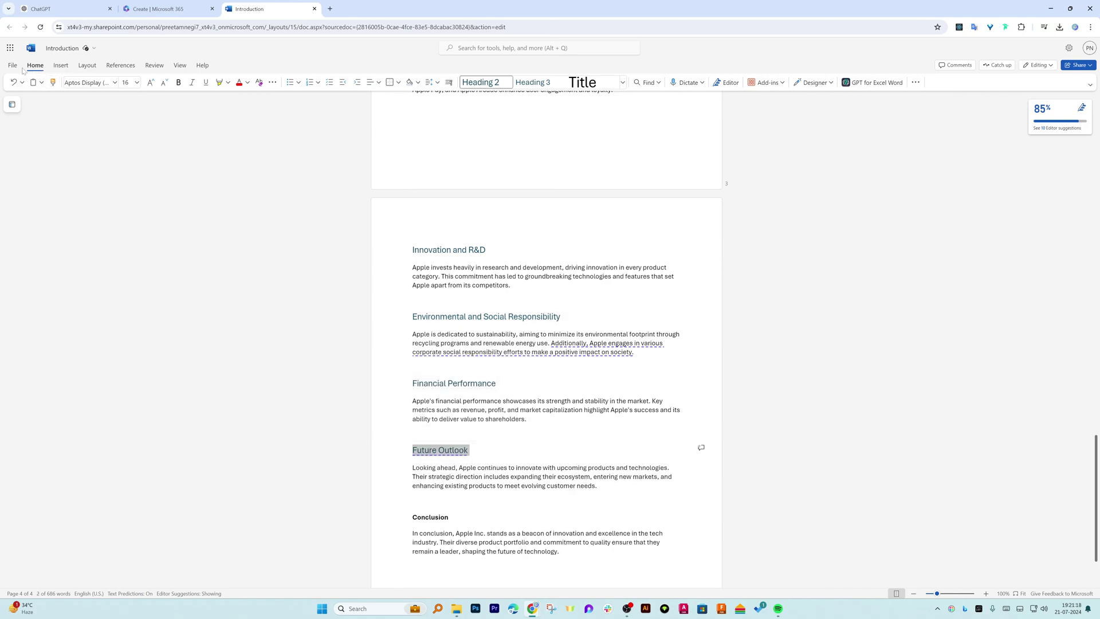
pyautogui.click(52, 82)
pyautogui.scroll(-2, 460, 423)
pyautogui.moveTo(460, 426); pyautogui.dragTo(411, 427)
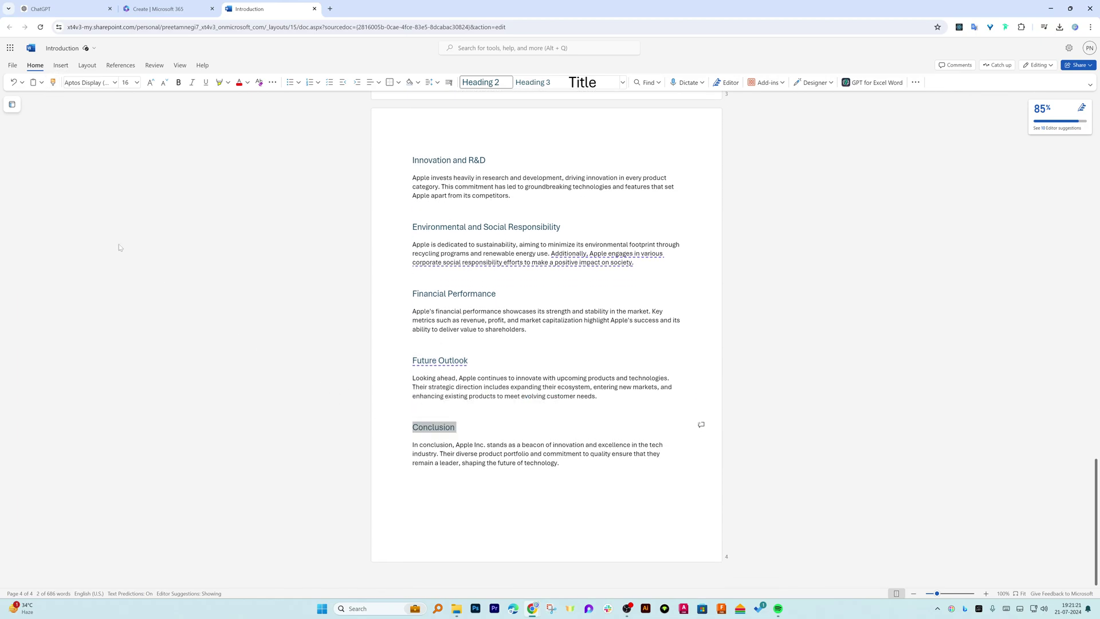
# Start exporting the document to a PowerPoint presentation so its design themes can be chosen.
pyautogui.click(12, 65)
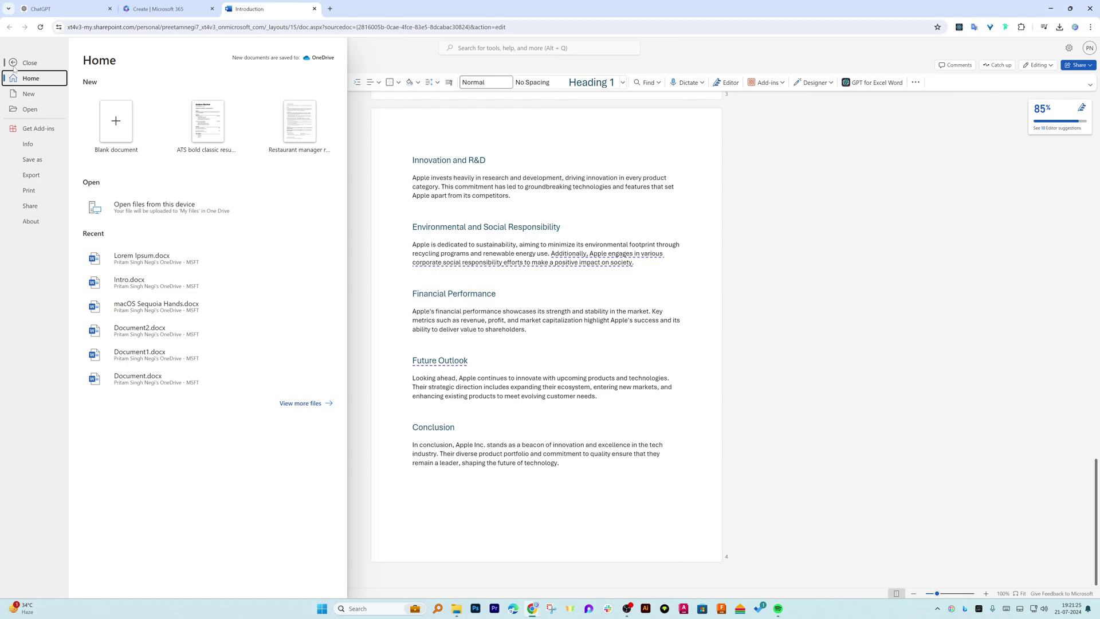
pyautogui.click(32, 174)
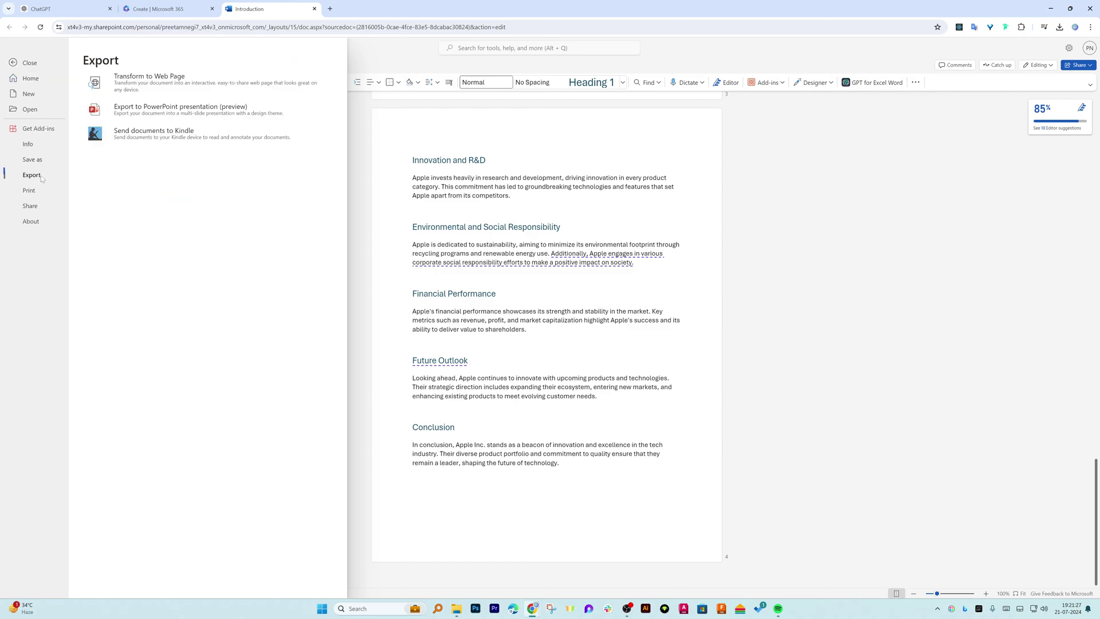
pyautogui.click(182, 118)
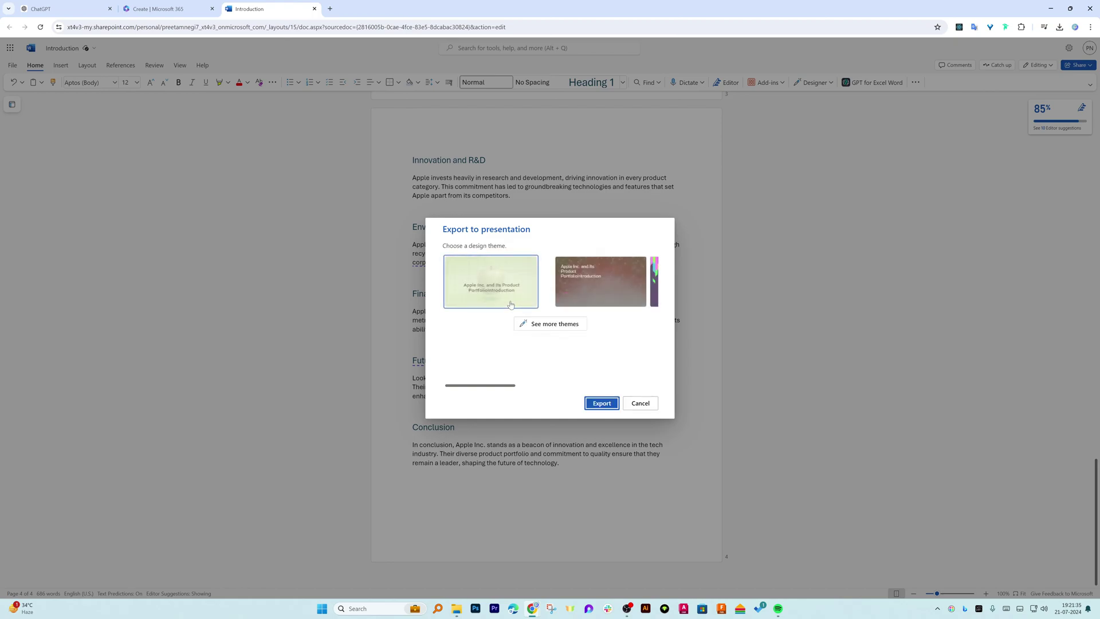
# Load more design themes, choose the green-blue wave theme with the black title band, and export the presentation.
pyautogui.click(548, 322)
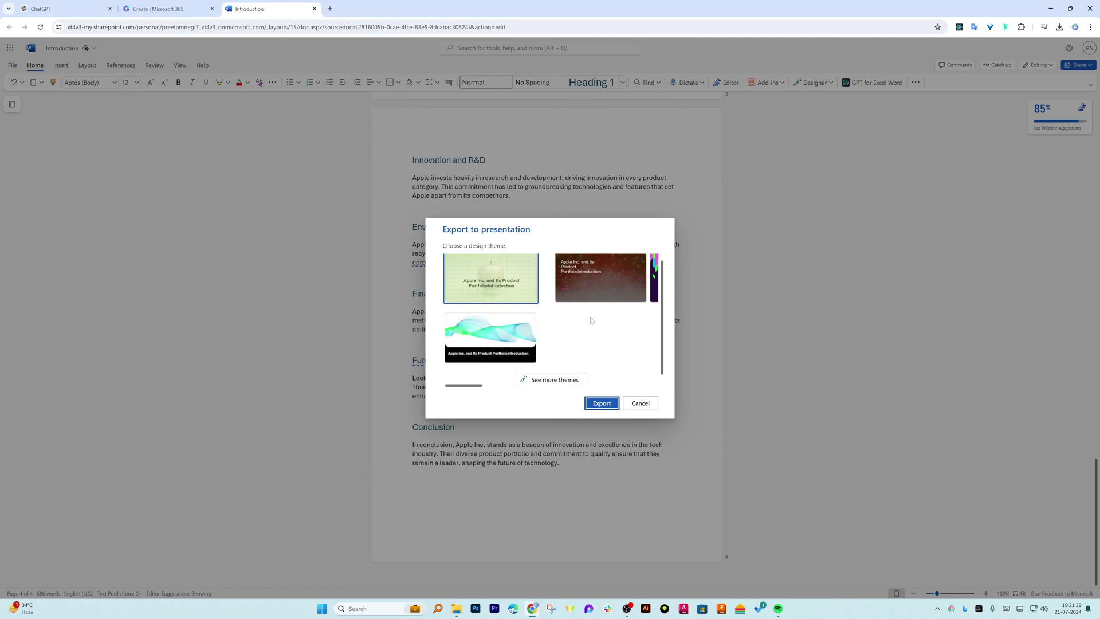
pyautogui.moveTo(465, 386)
pyautogui.mouseDown()
pyautogui.moveTo(656, 387)
pyautogui.moveTo(457, 388)
pyautogui.mouseUp()
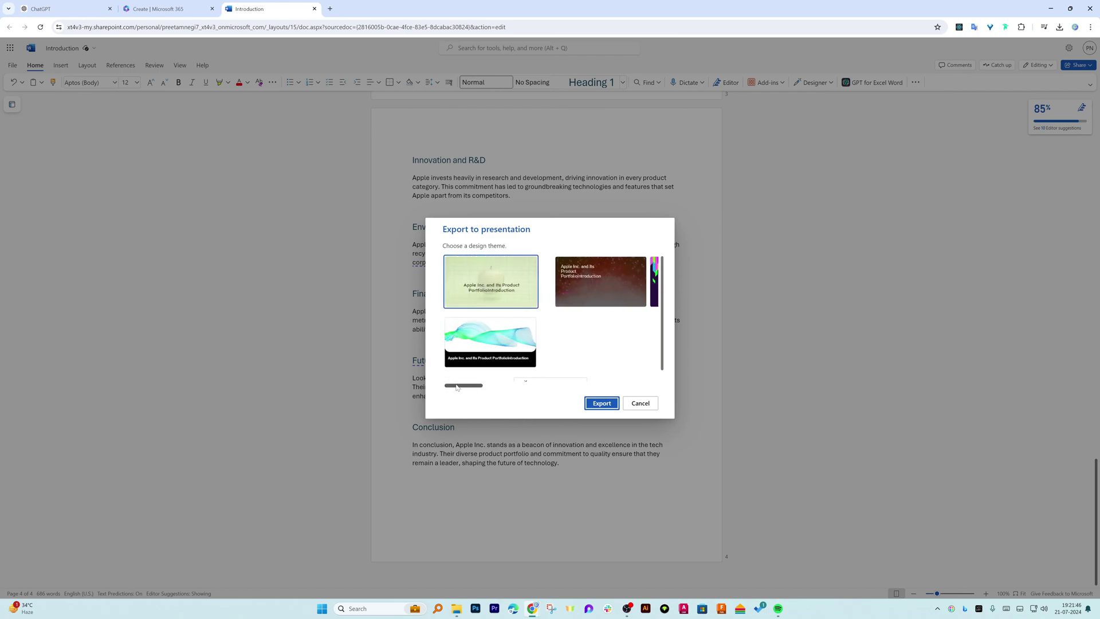
pyautogui.click(497, 326)
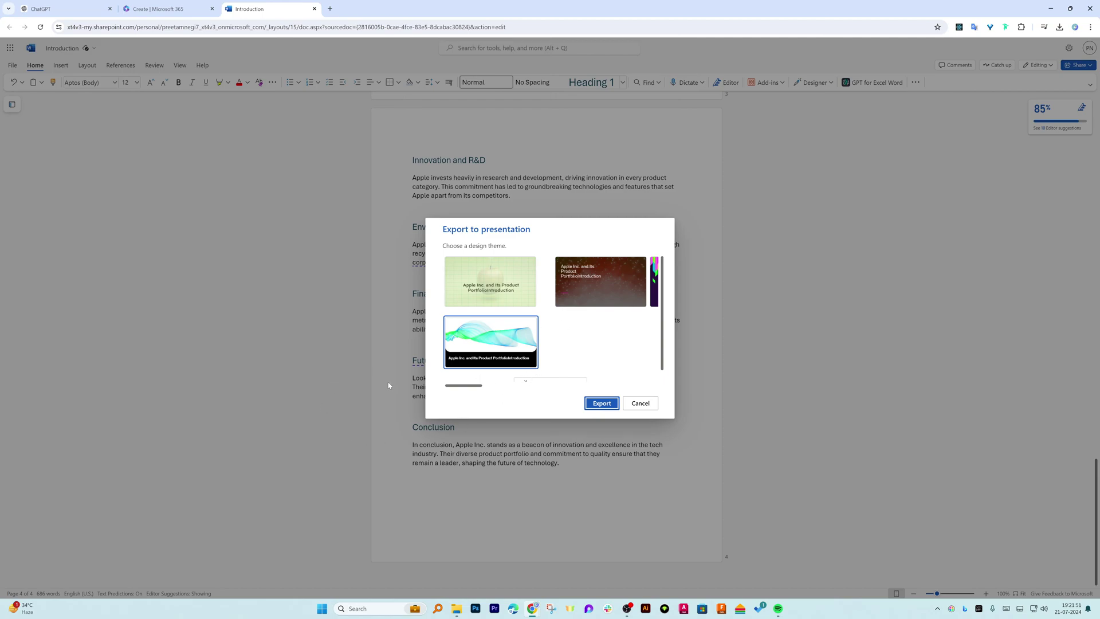
pyautogui.click(596, 405)
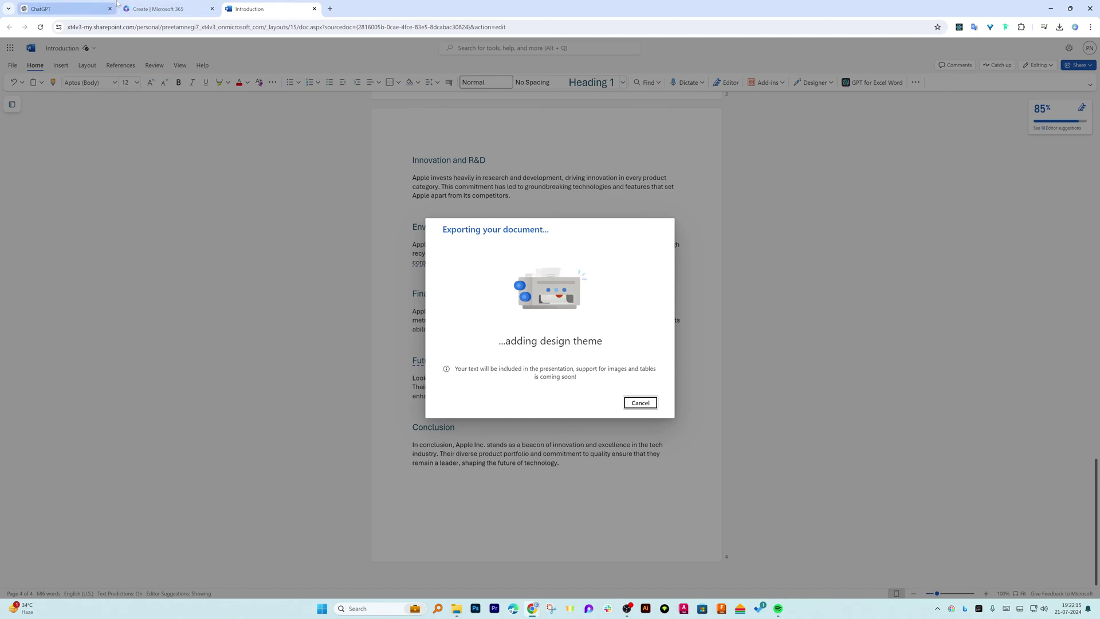
pyautogui.click(142, 4)
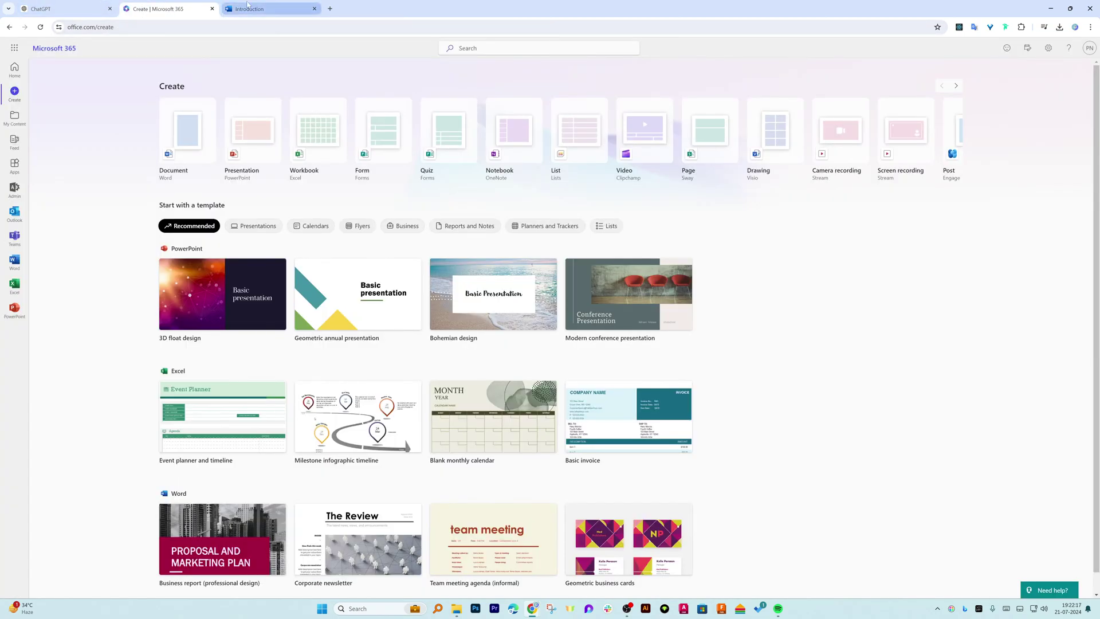
pyautogui.moveTo(82, 51); pyautogui.dragTo(29, 49)
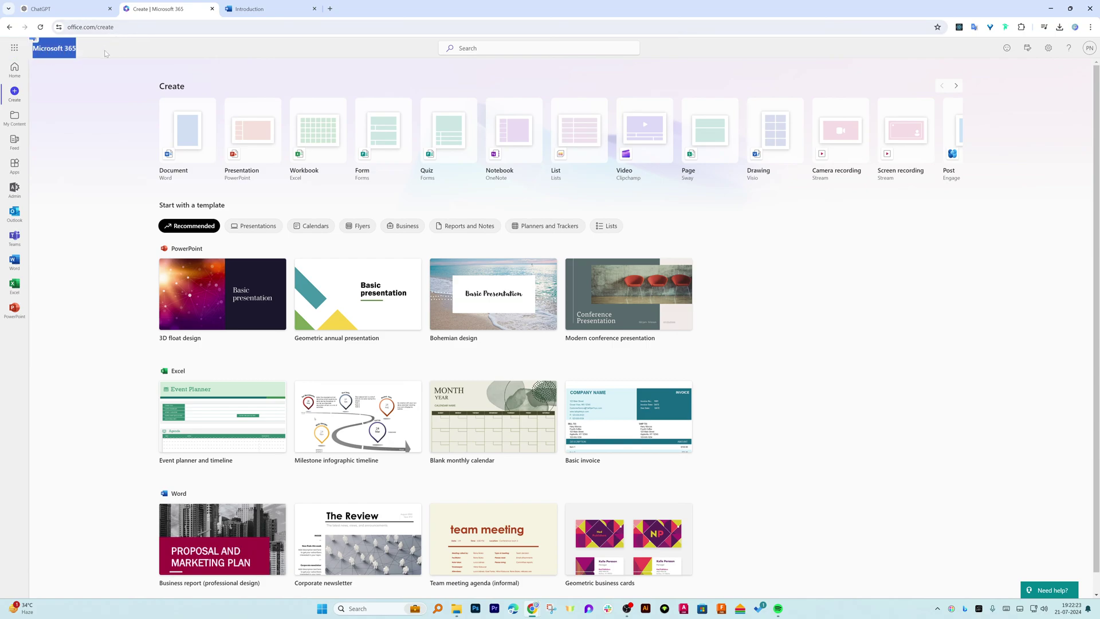
pyautogui.click(89, 53)
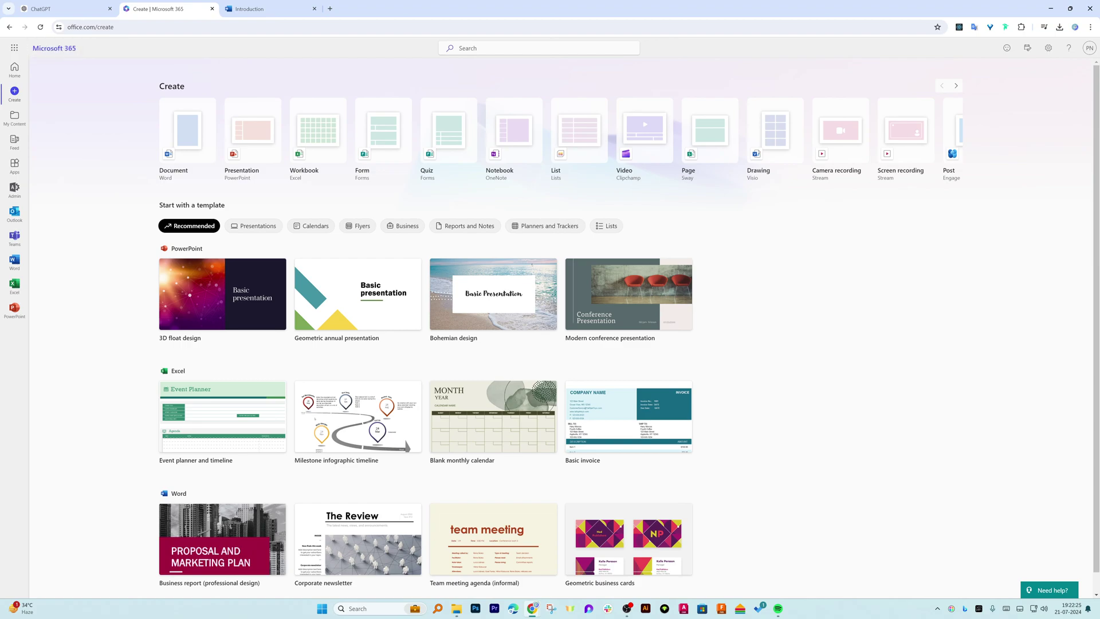
pyautogui.moveTo(77, 50); pyautogui.dragTo(31, 49)
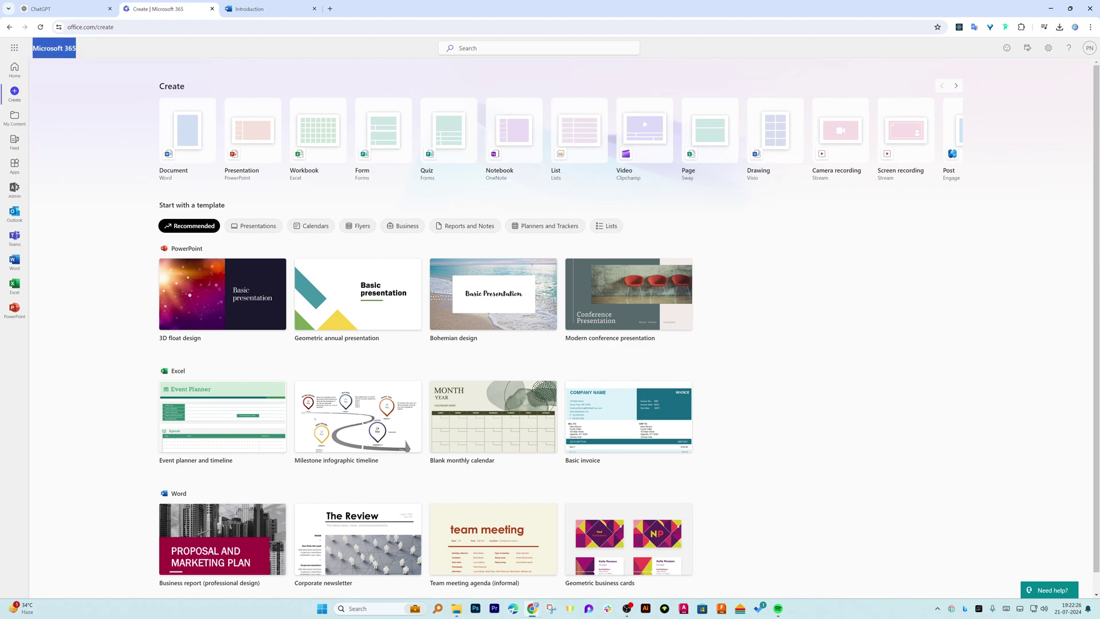
pyautogui.click(90, 54)
pyautogui.moveTo(92, 52); pyautogui.dragTo(34, 51)
pyautogui.click(101, 59)
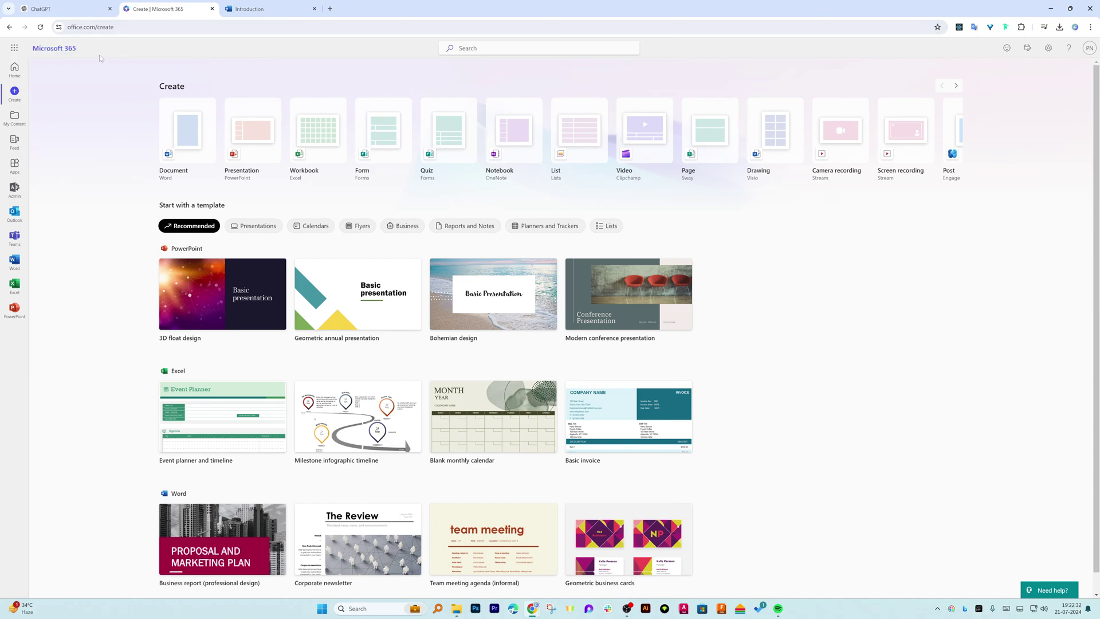
pyautogui.click(256, 6)
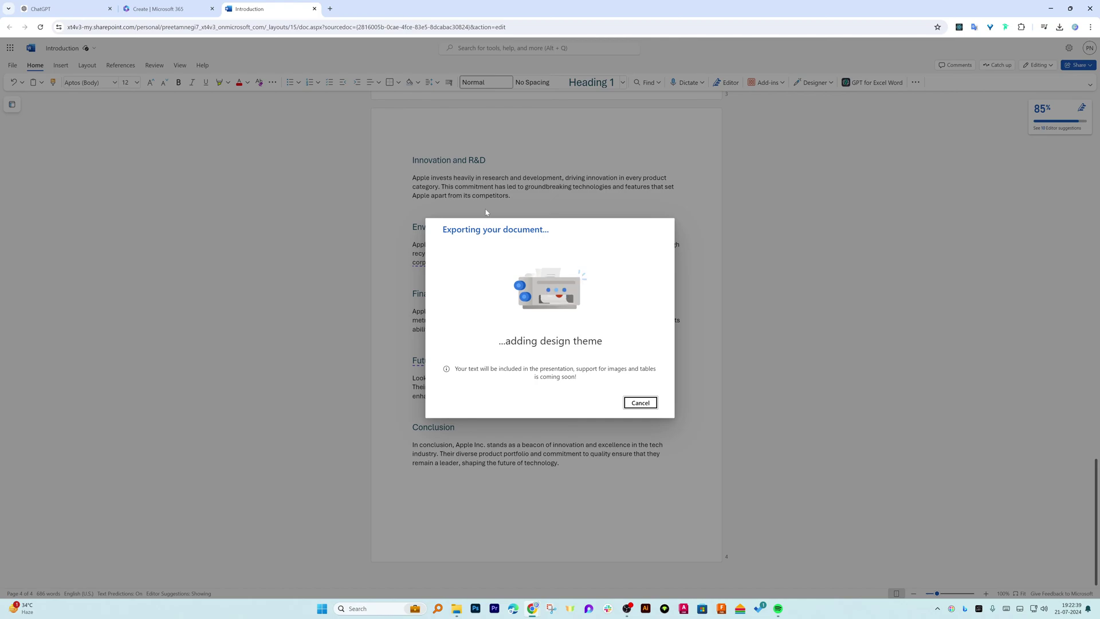
# Find the desktop PowerPoint app by searching Windows for "offi", open it and create a blank presentation.
pyautogui.click(322, 608)
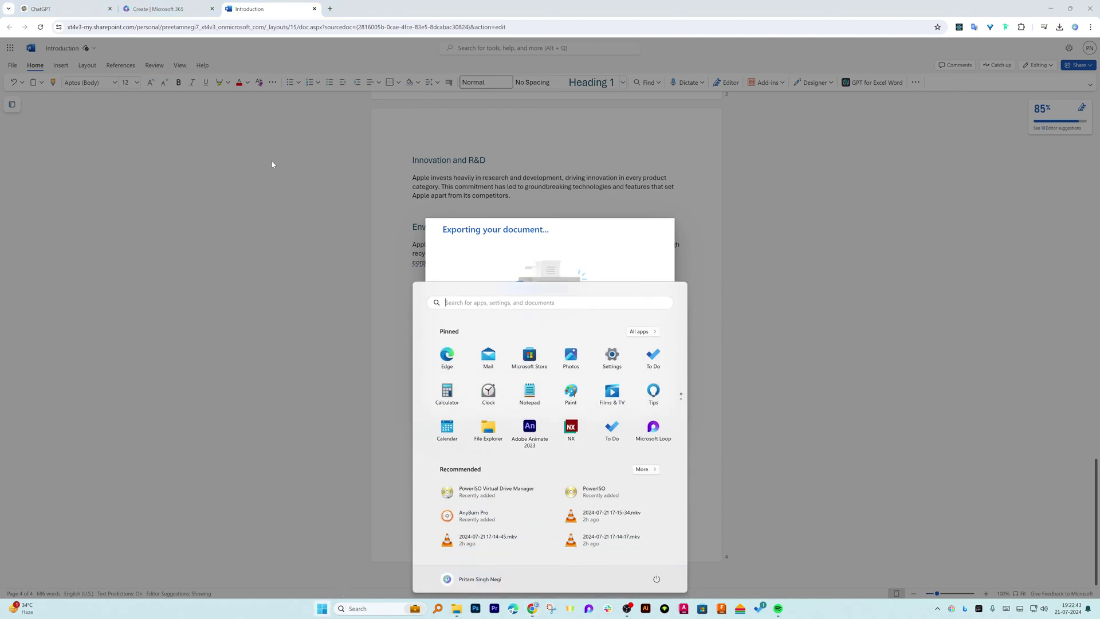
pyautogui.write('o')
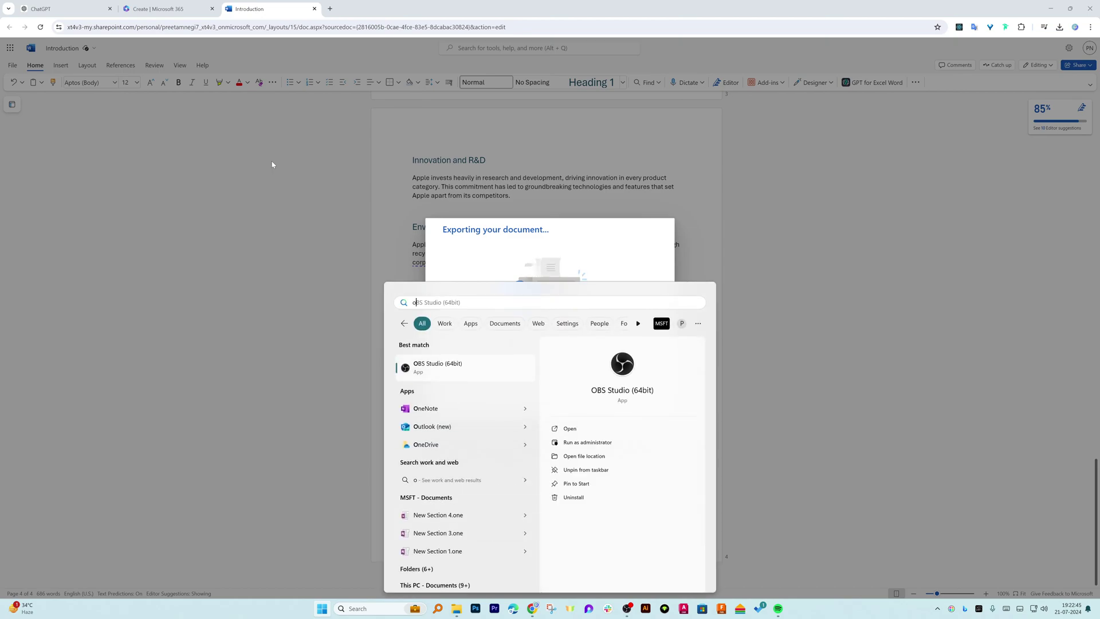
pyautogui.press('BackSpace')
pyautogui.write('o')
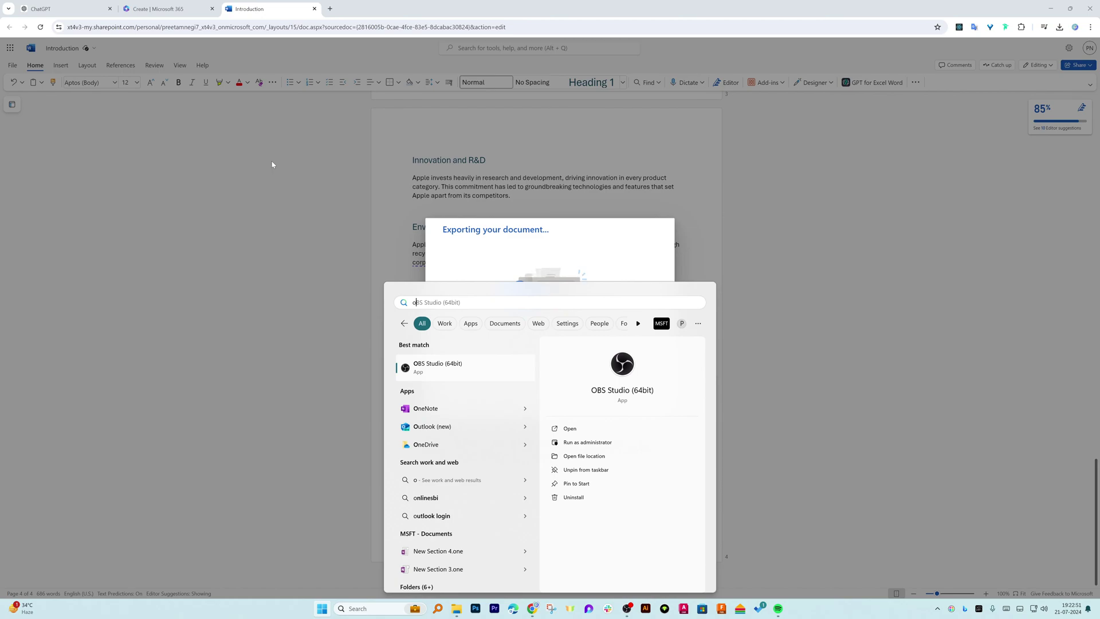
pyautogui.write('ffi')
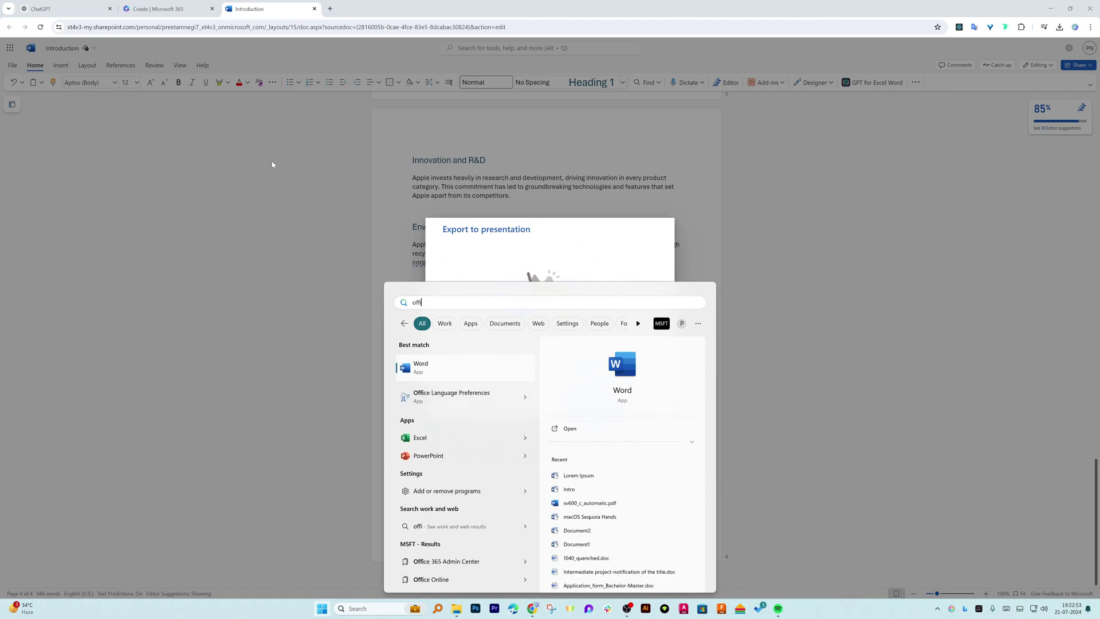
pyautogui.click(428, 456)
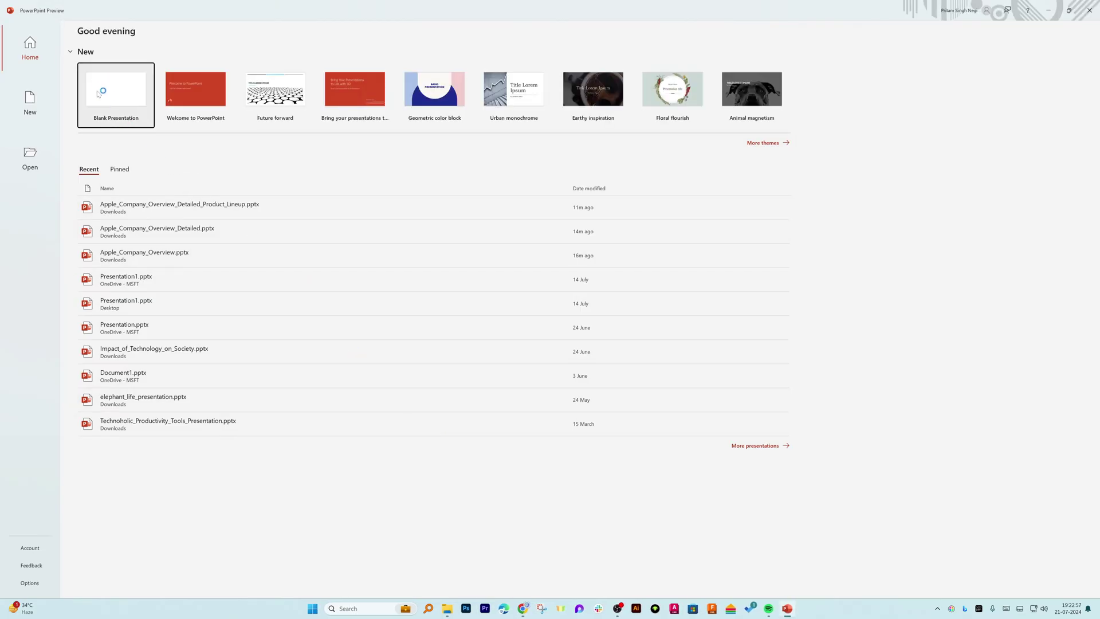
pyautogui.click(116, 88)
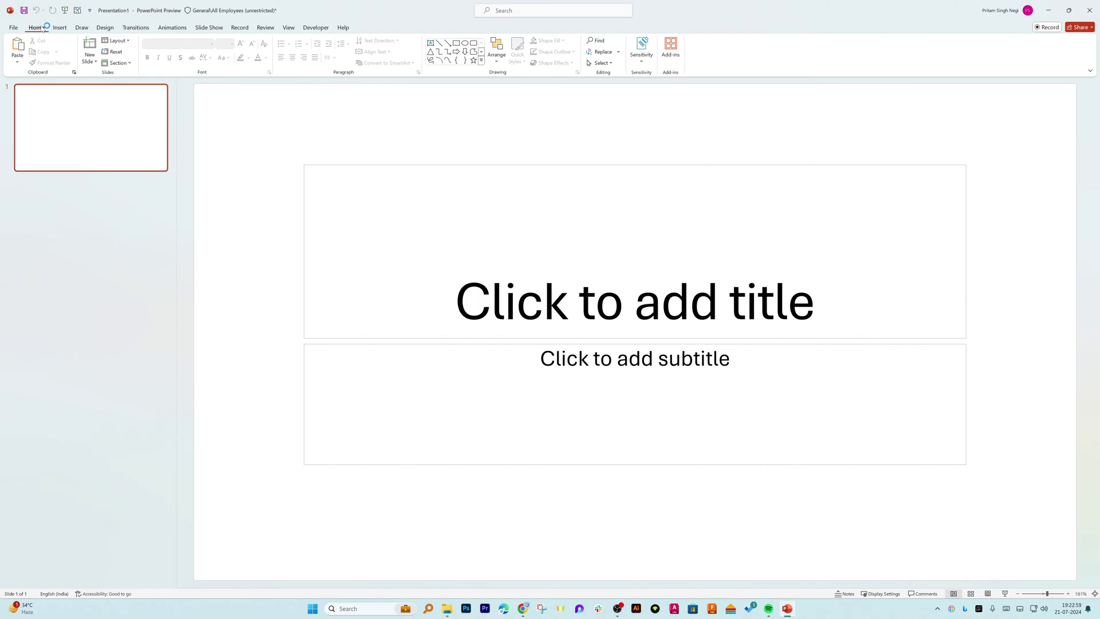
# Check the Office product and version information on PowerPoint's account page, and return to the blank slide's title placeholder.
pyautogui.click(14, 27)
pyautogui.click(35, 544)
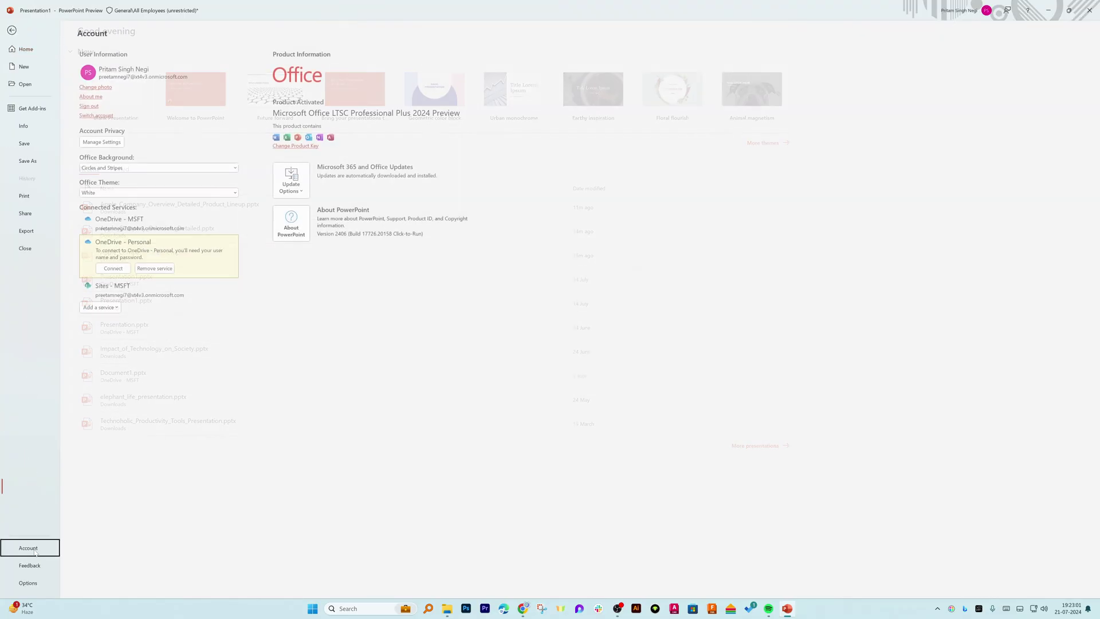
pyautogui.click(17, 32)
pyautogui.click(481, 169)
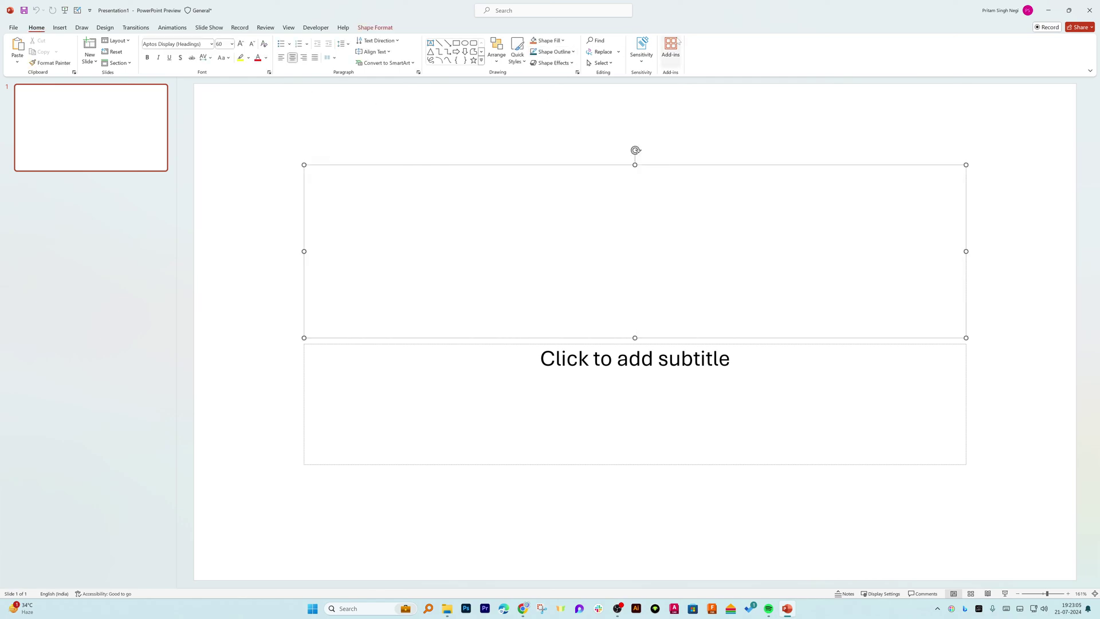
# Close the blank desktop presentation, switch back to the Word document in the browser, and retry its export to a presentation.
pyautogui.click(649, 136)
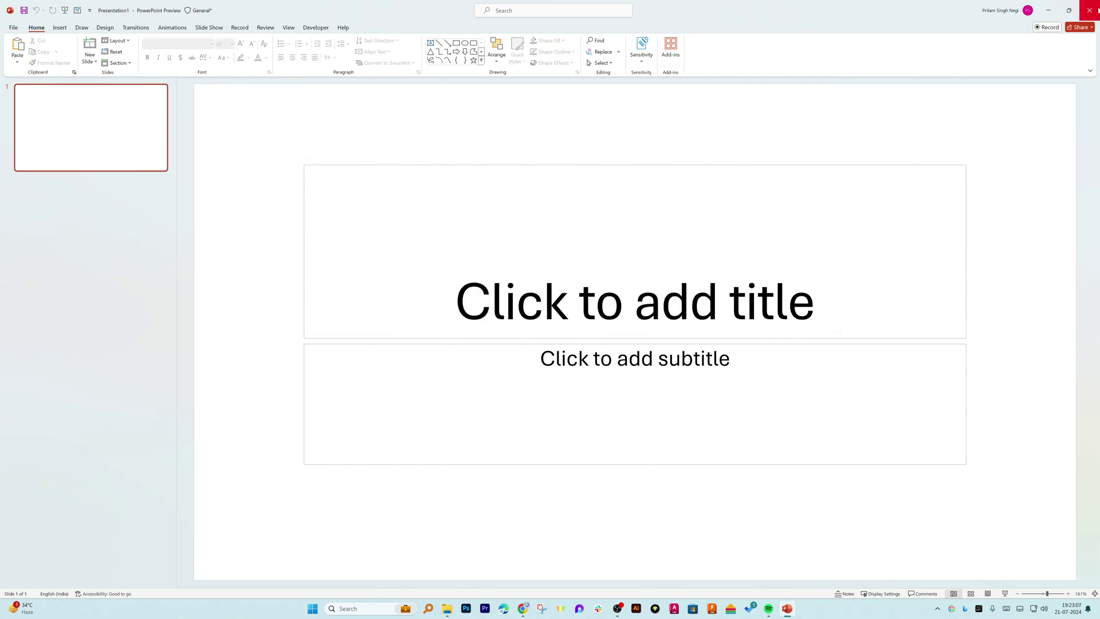
pyautogui.click(1090, 10)
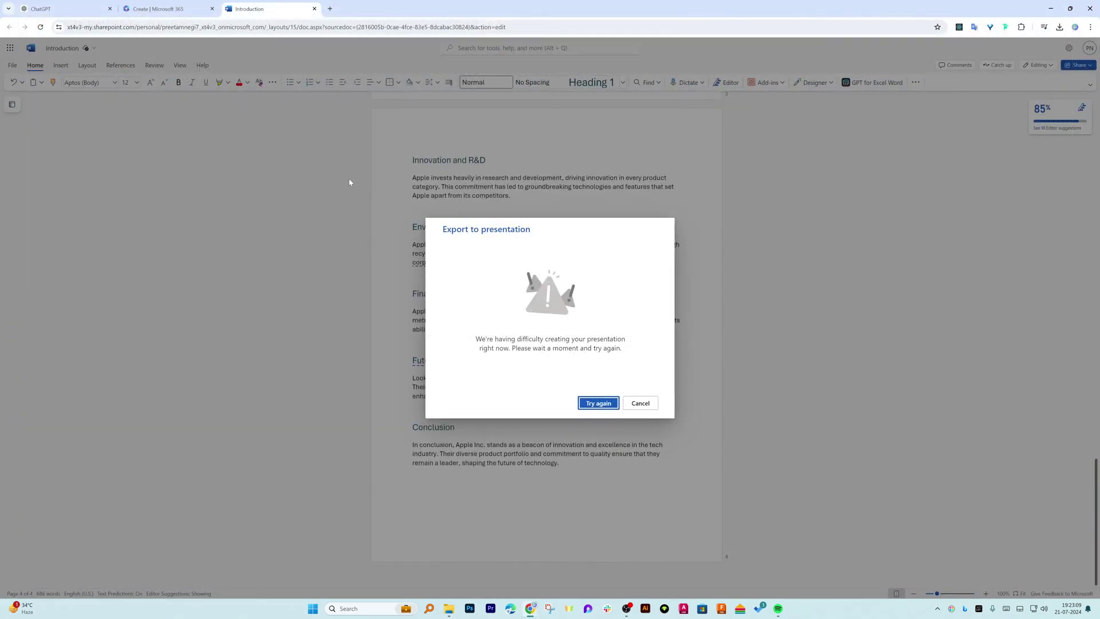
pyautogui.click(167, 10)
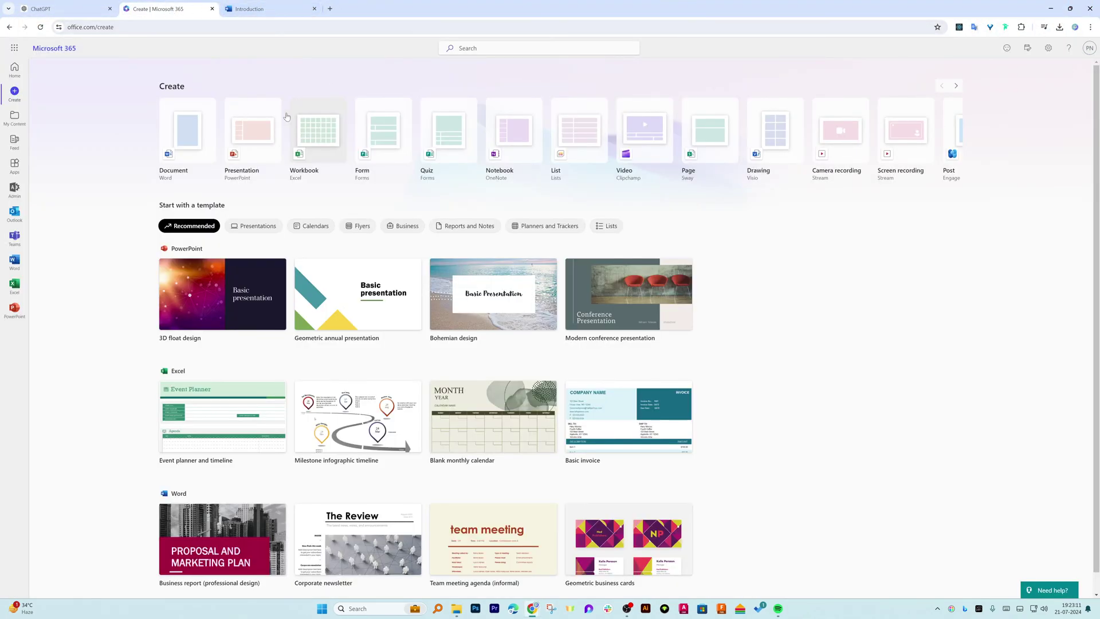
pyautogui.click(263, 8)
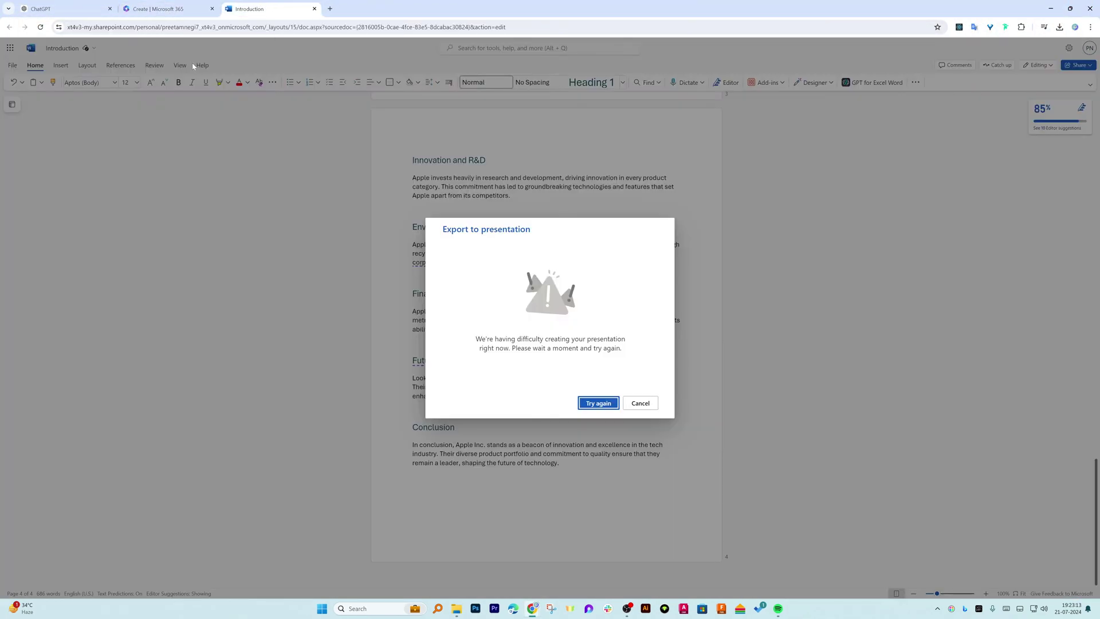
pyautogui.click(599, 404)
# Create a blank PowerPoint presentation from Microsoft 365's create page and show the Designer ideas for its title slide.
pyautogui.click(173, 12)
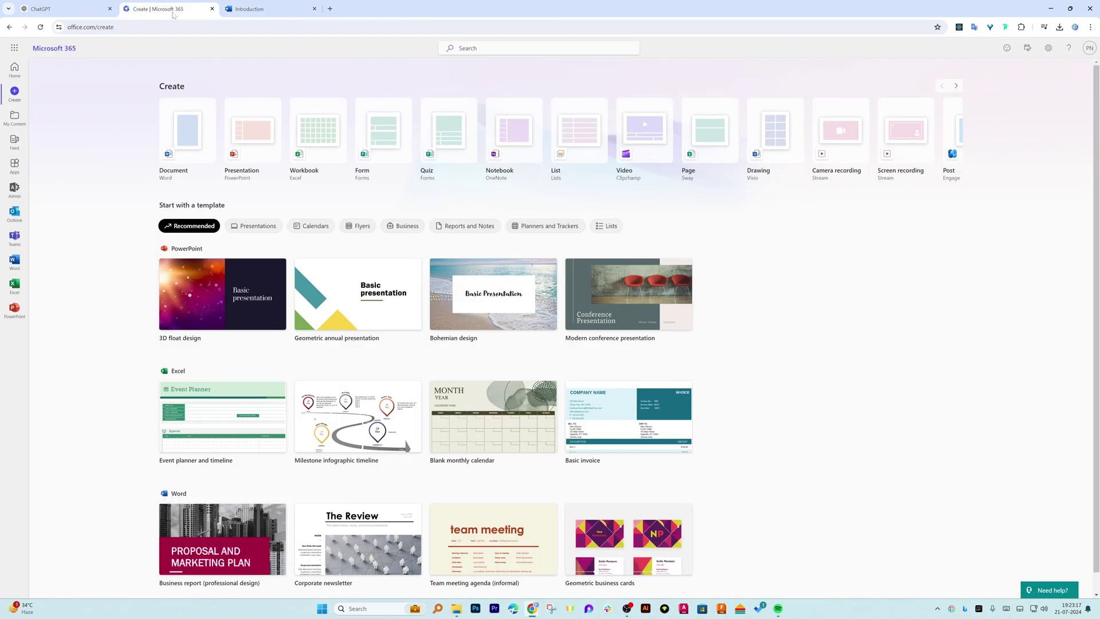
pyautogui.click(253, 144)
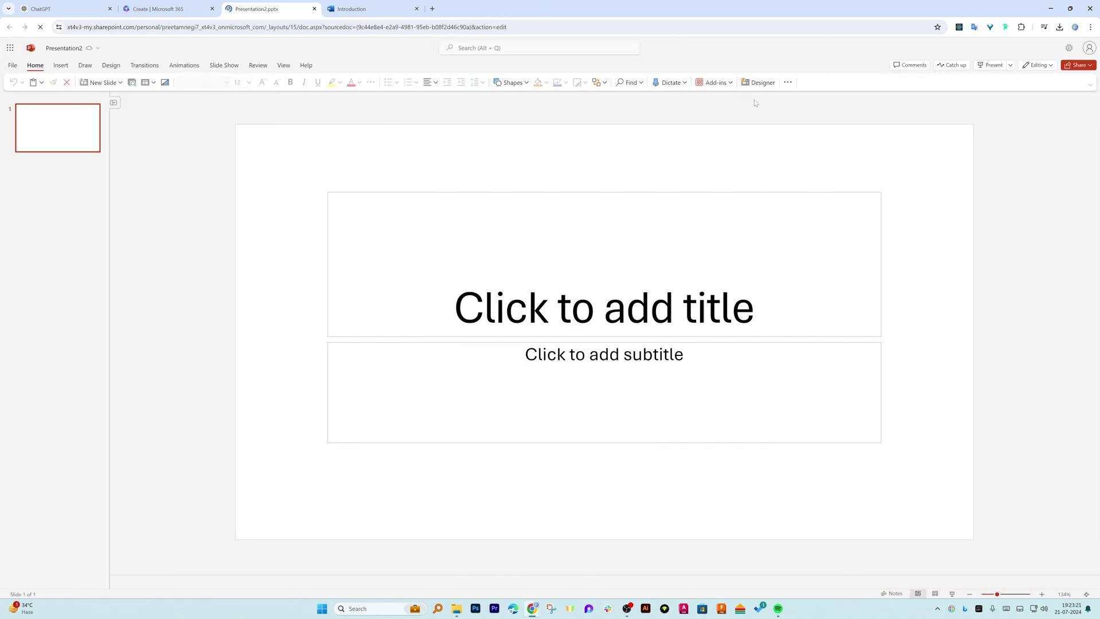
pyautogui.click(761, 84)
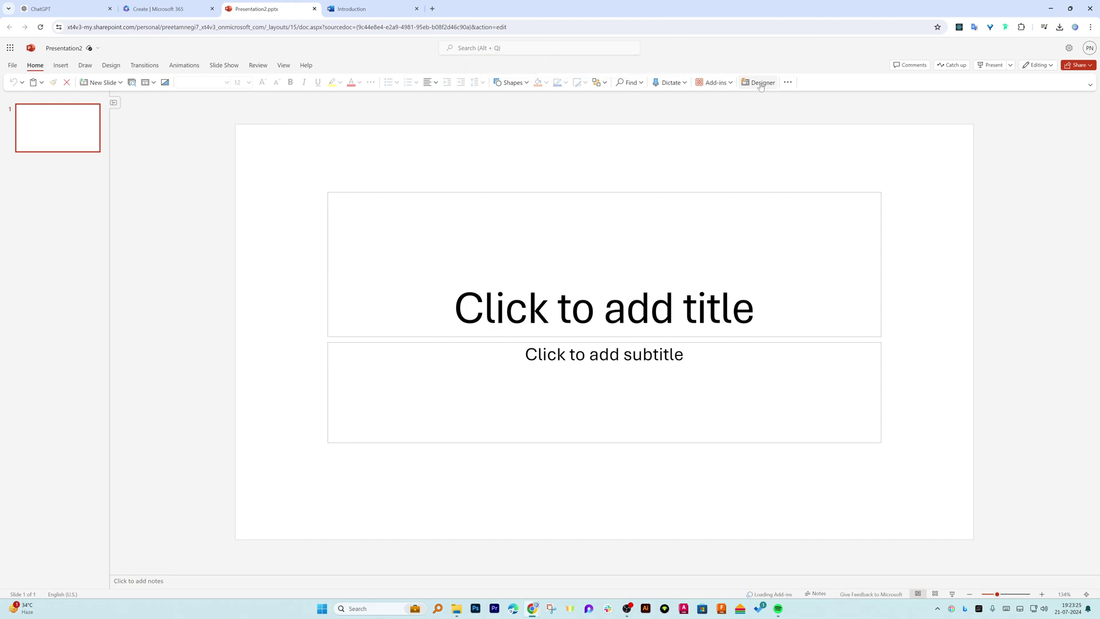
pyautogui.click(758, 84)
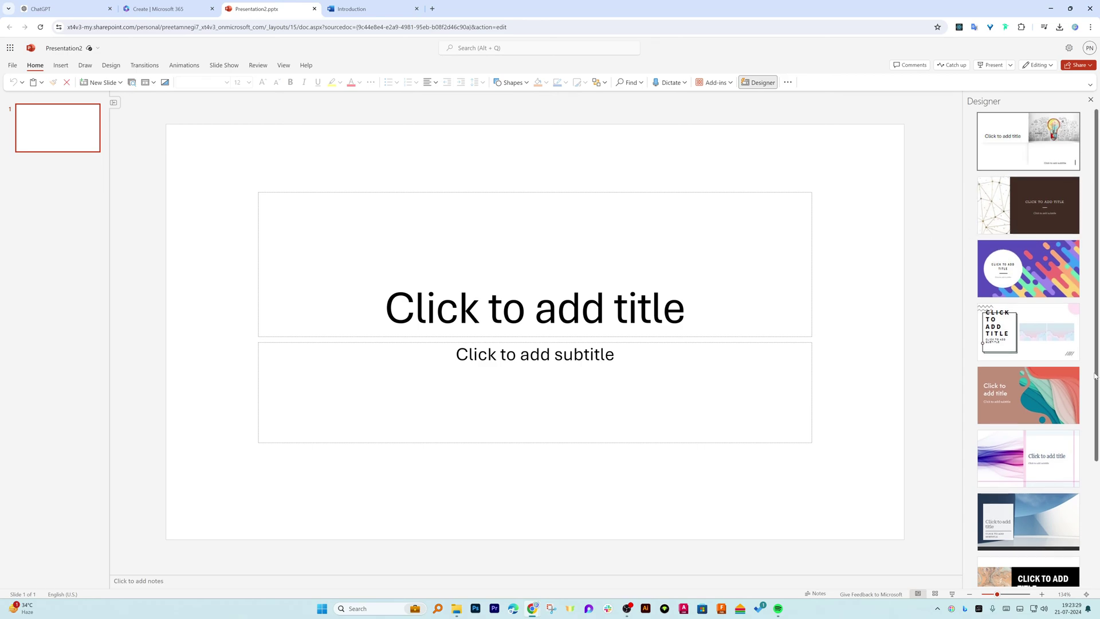
# Try the blue curved-wall design, replace it with the marbled design with the black title band, and browse Designer's Architecture pictures.
pyautogui.scroll(-1, 1028, 377)
pyautogui.scroll(-3, 1028, 377)
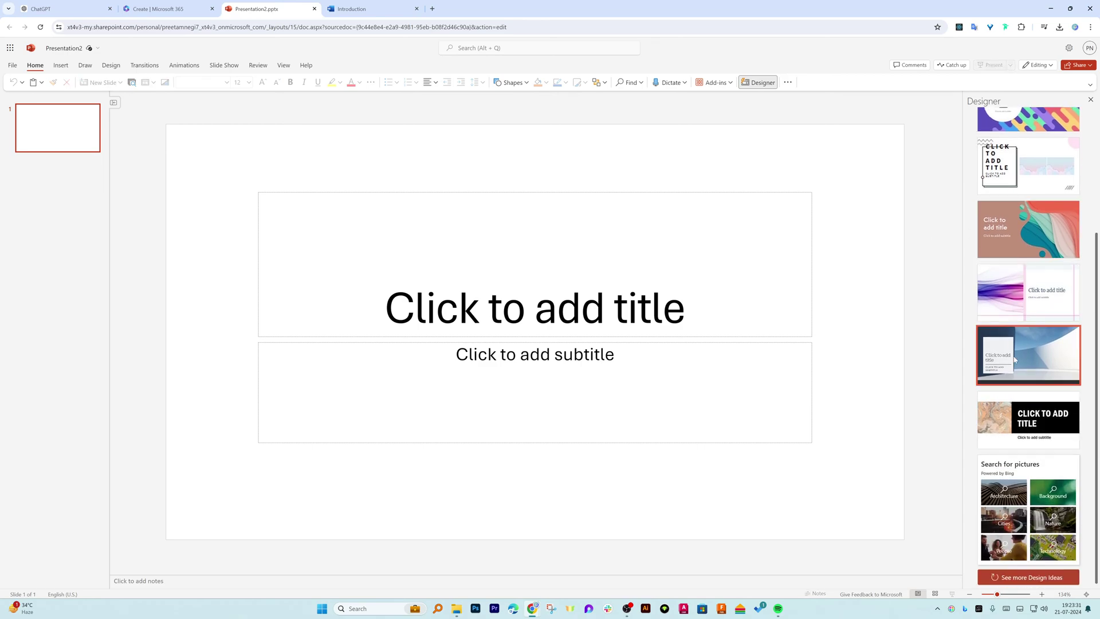
pyautogui.click(1028, 355)
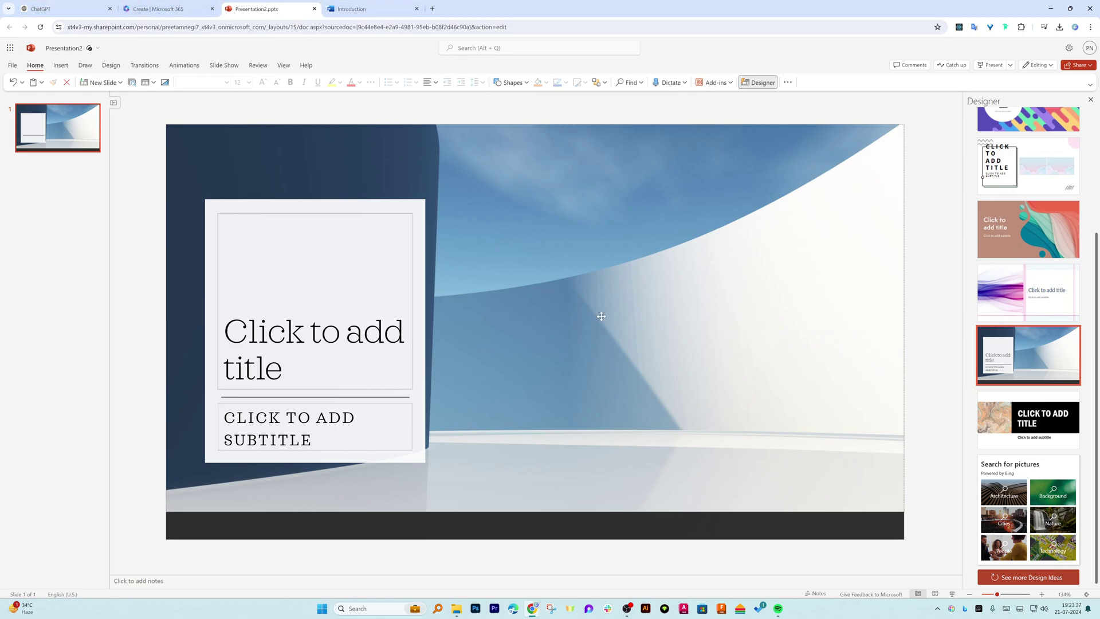
pyautogui.click(1029, 435)
pyautogui.click(1008, 491)
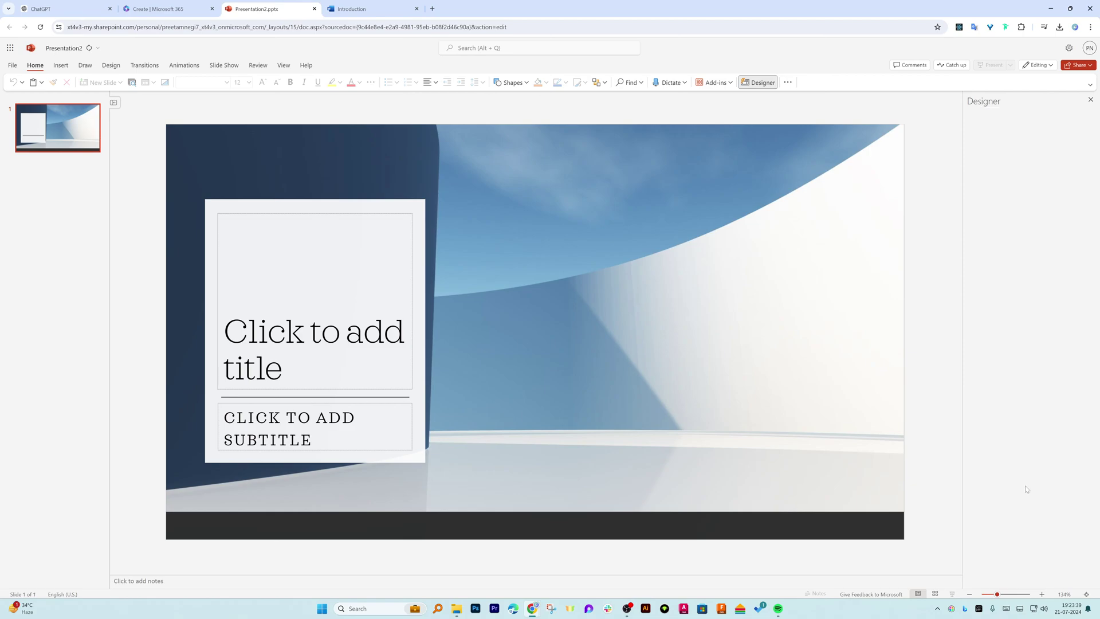
pyautogui.click(1003, 207)
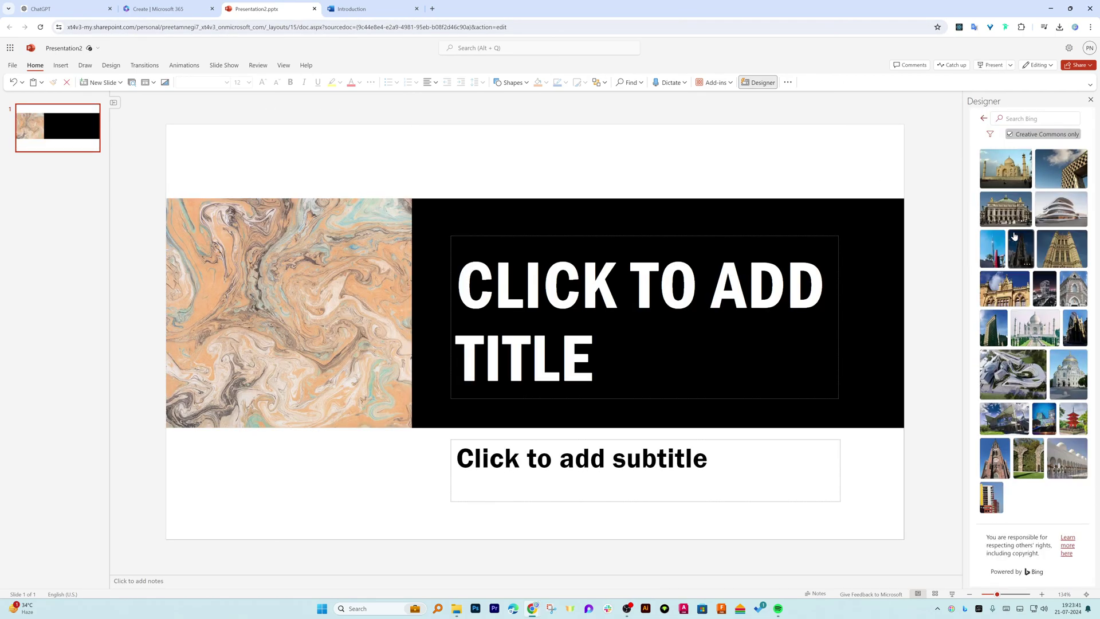
# Check on the Word export, then ask ChatGPT to create a PowerPoint macro which can create a rectangle by itself.
pyautogui.click(367, 8)
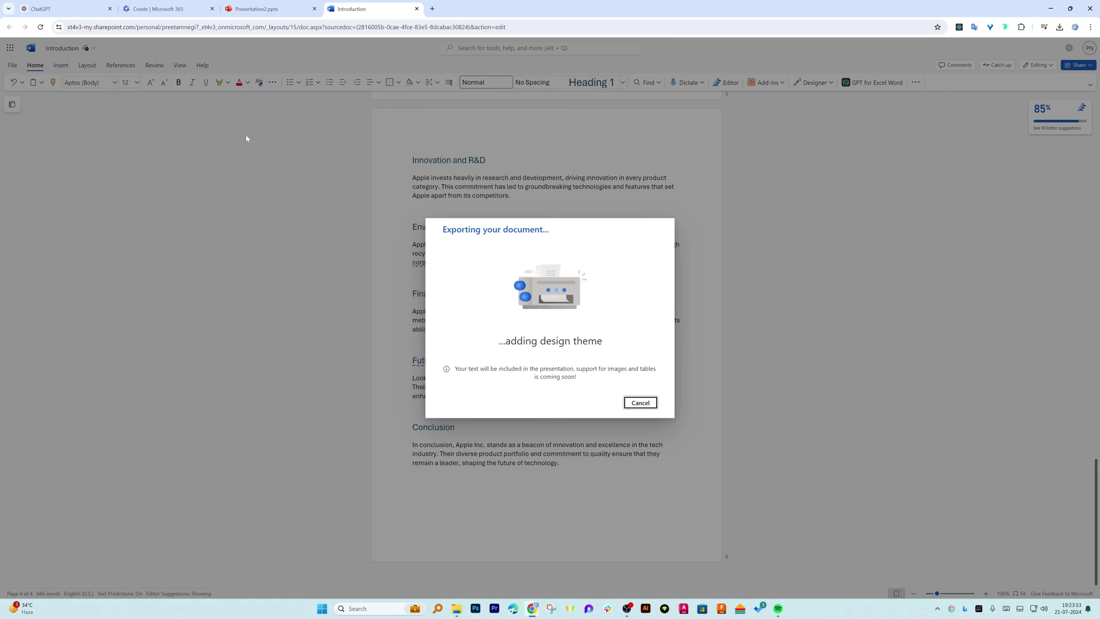
pyautogui.click(63, 8)
pyautogui.scroll(-4, 550, 286)
pyautogui.scroll(-15, 315, 233)
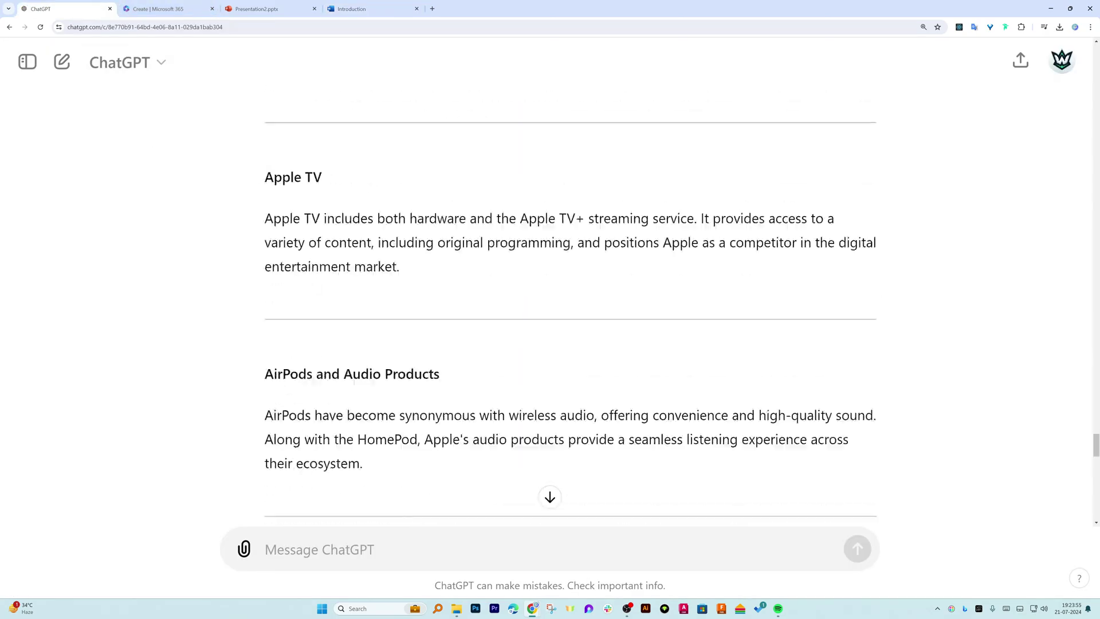
pyautogui.scroll(20, 362, 218)
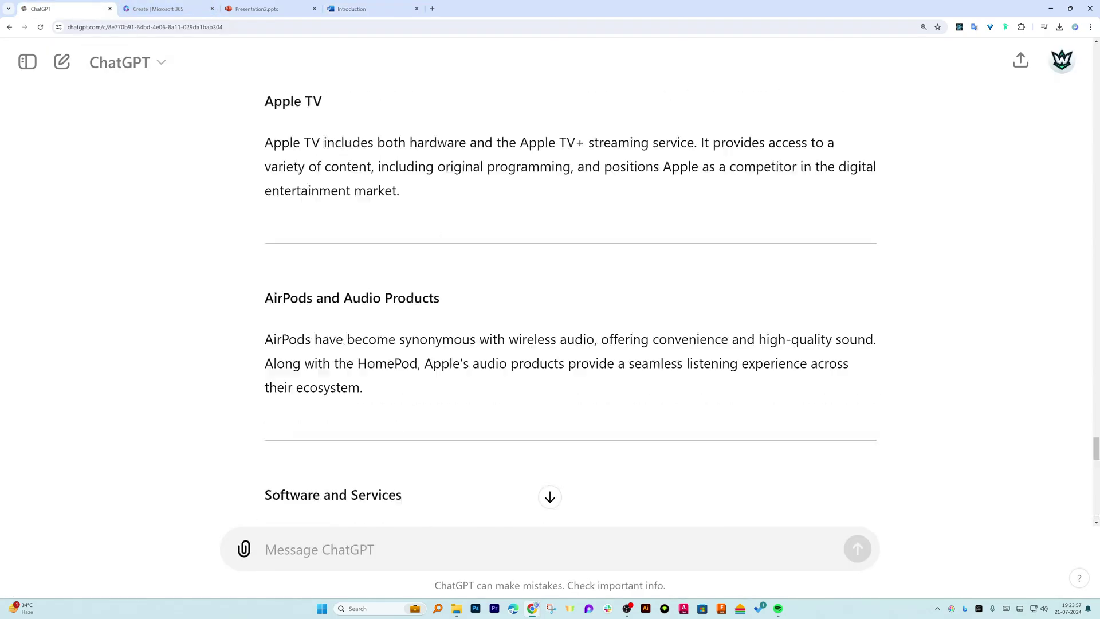
pyautogui.scroll(-20, 355, 234)
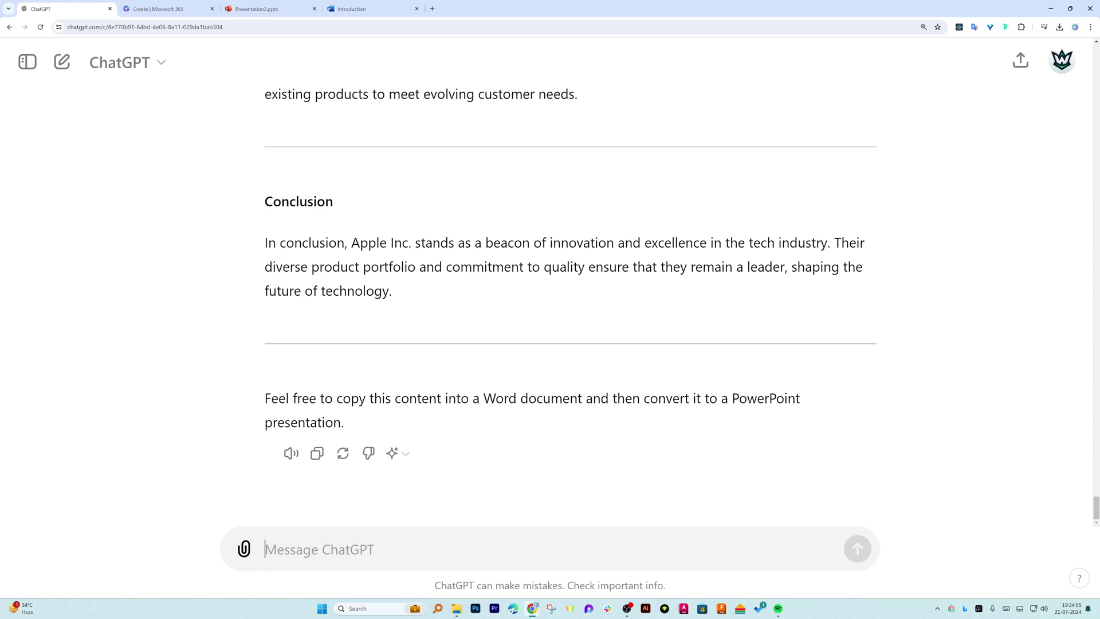
pyautogui.write('create ')
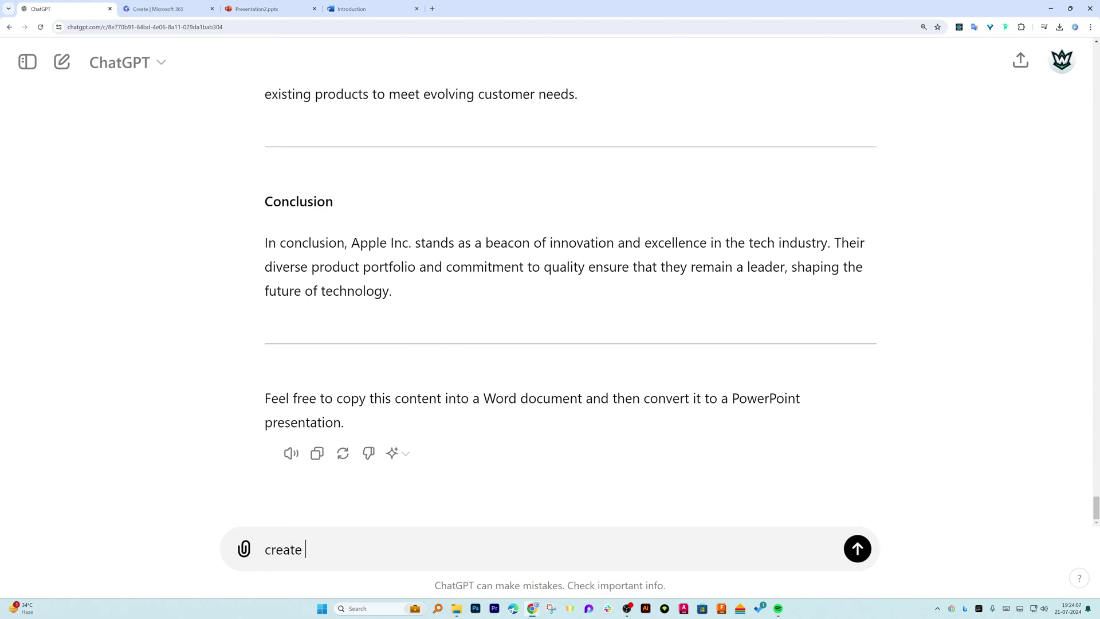
pyautogui.write('a macro in power po')
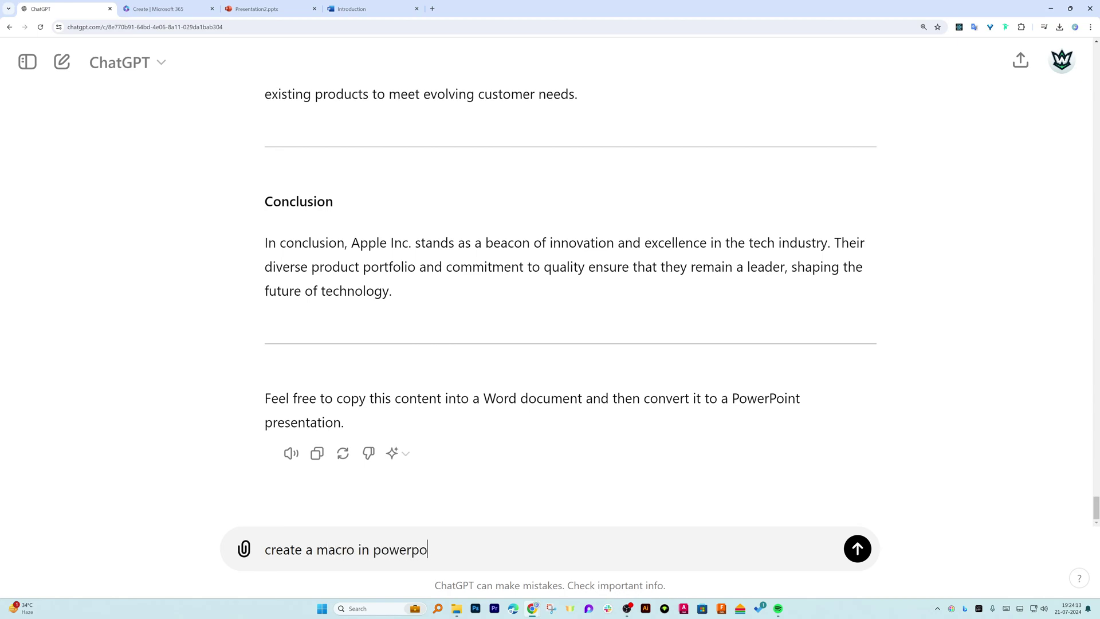
pyautogui.write('int which can ')
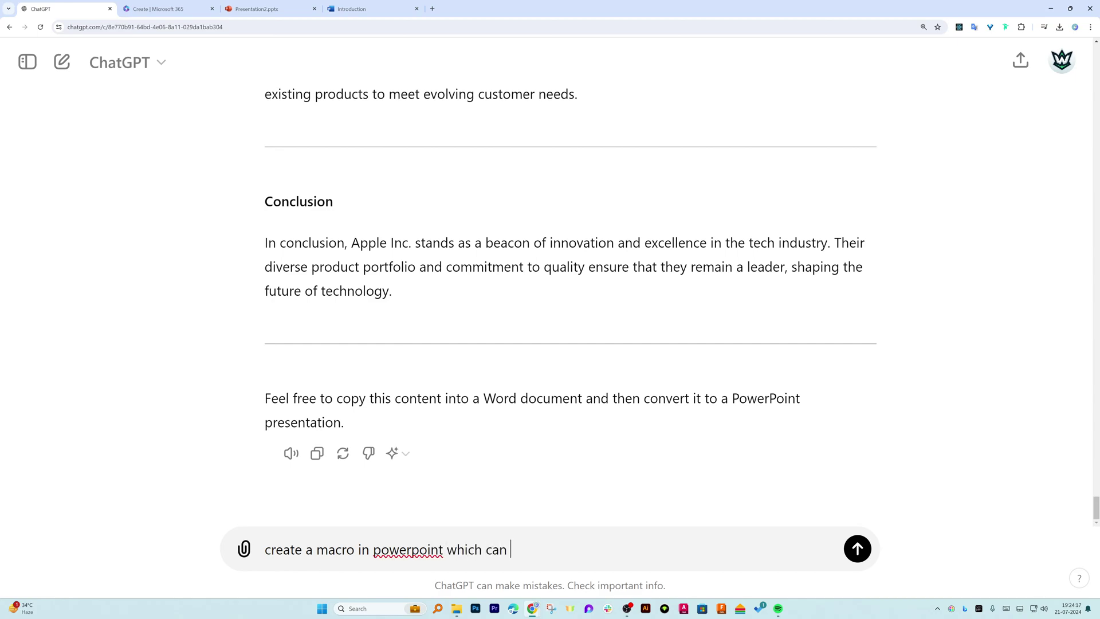
pyautogui.write('create a reactangle by i')
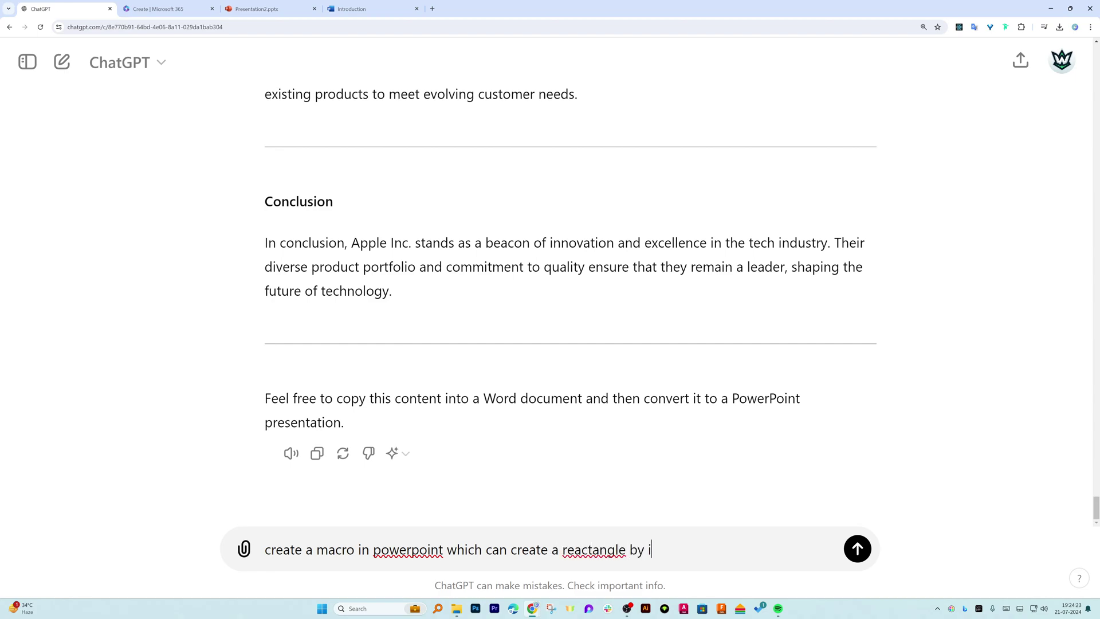
pyautogui.write('tseltf')
pyautogui.press('Return')
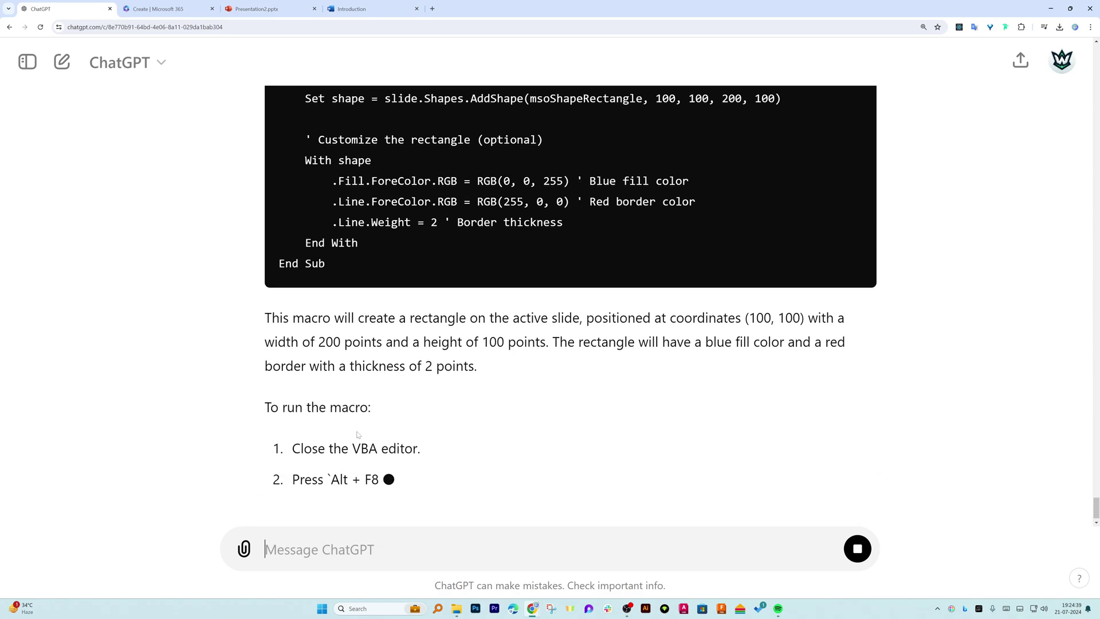
# Copy ChatGPT's CreateRectangle VBA code and review the instructions for adding it to a module.
pyautogui.scroll(8, 361, 416)
pyautogui.scroll(-3, 361, 416)
pyautogui.scroll(-3, 361, 416)
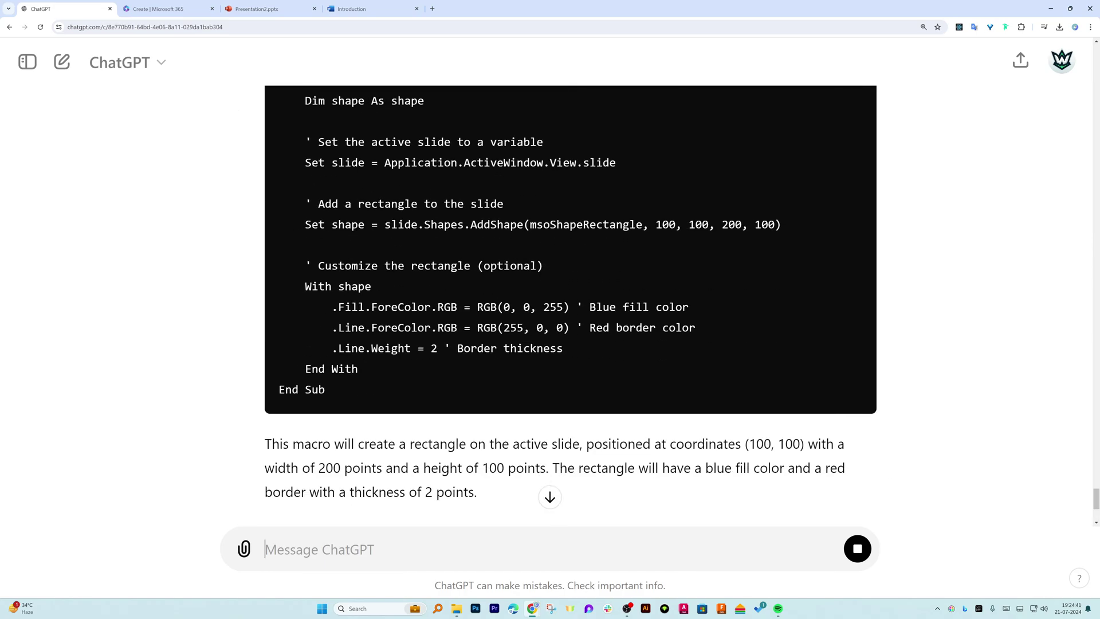
pyautogui.scroll(3, 361, 416)
pyautogui.scroll(-2, 361, 416)
pyautogui.scroll(2, 807, 218)
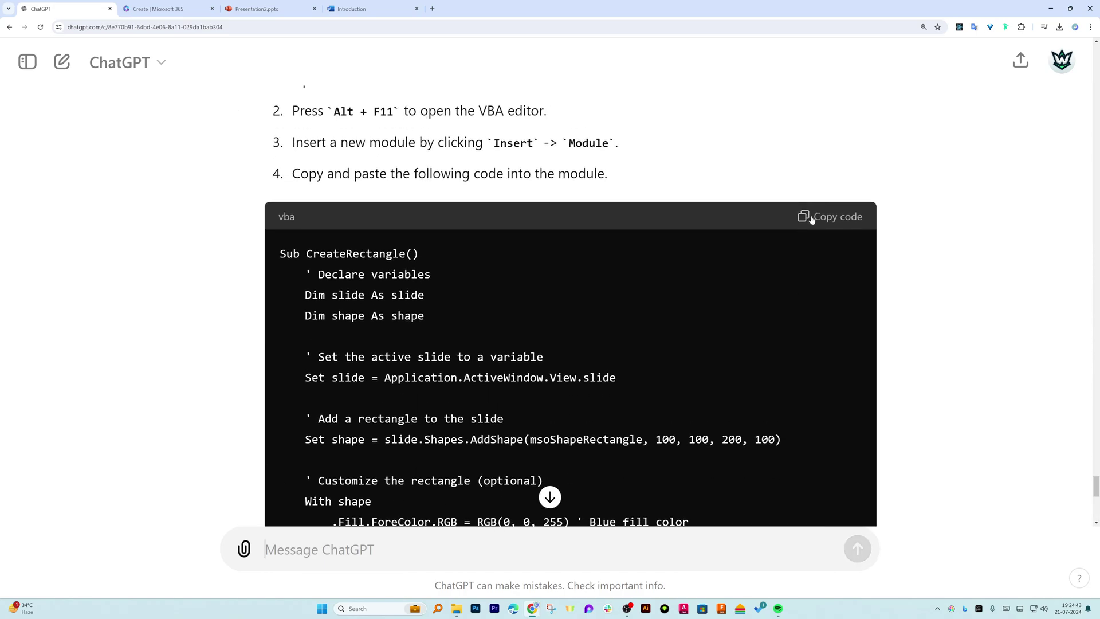
pyautogui.click(811, 220)
pyautogui.scroll(-2, 811, 221)
pyautogui.scroll(-6, 448, 293)
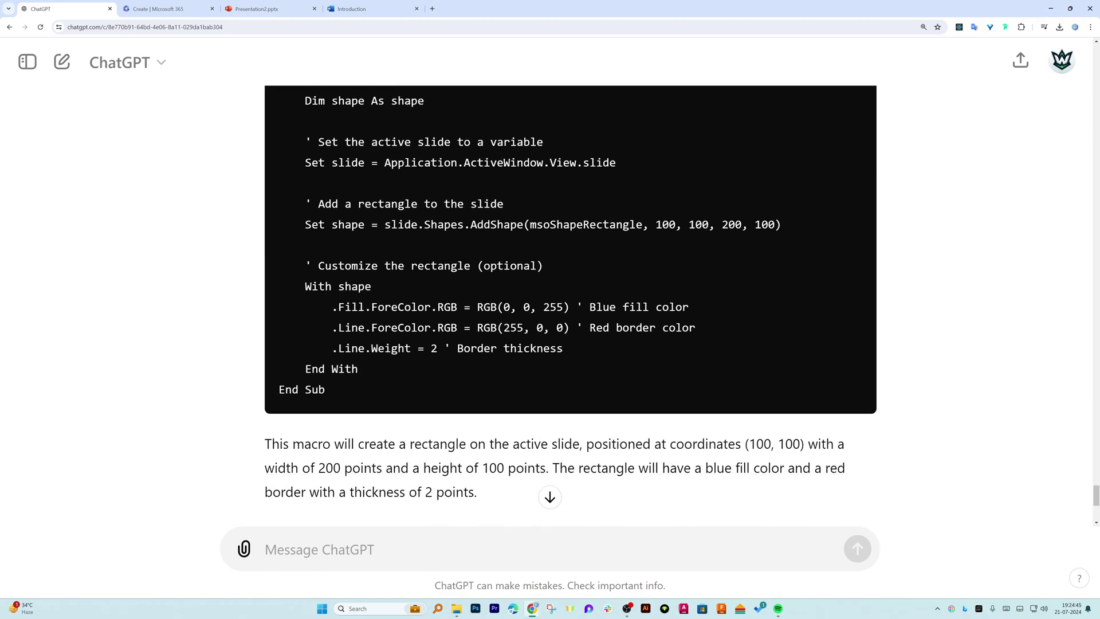
pyautogui.scroll(15, 448, 292)
pyautogui.scroll(-8, 449, 292)
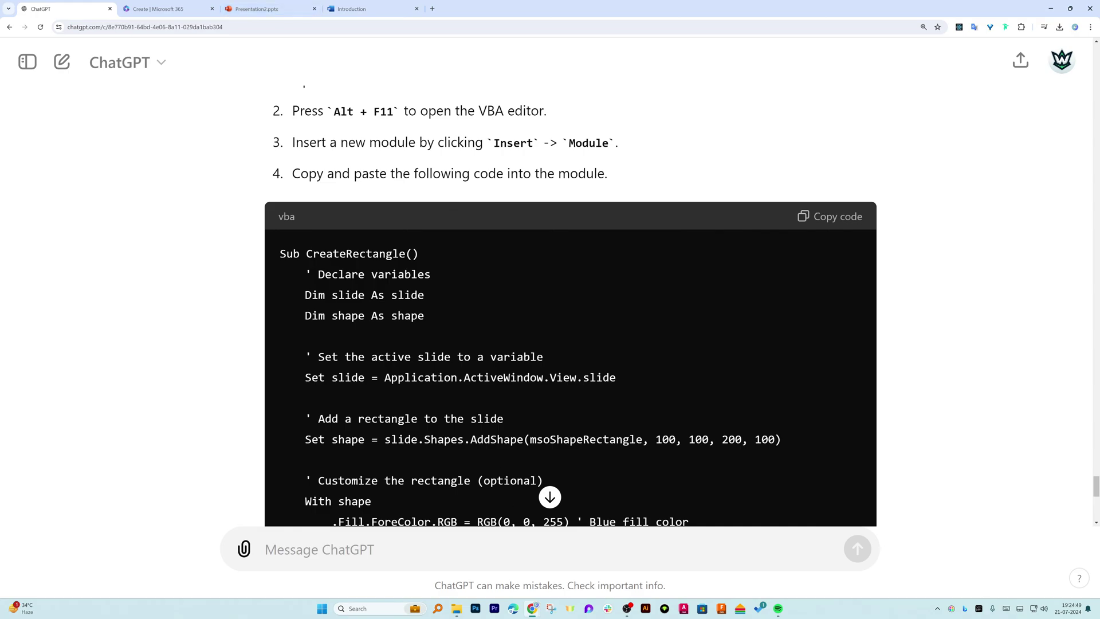
# Open the desktop PowerPoint app by searching Windows for "powerpoint" and create a blank presentation.
pyautogui.click(323, 609)
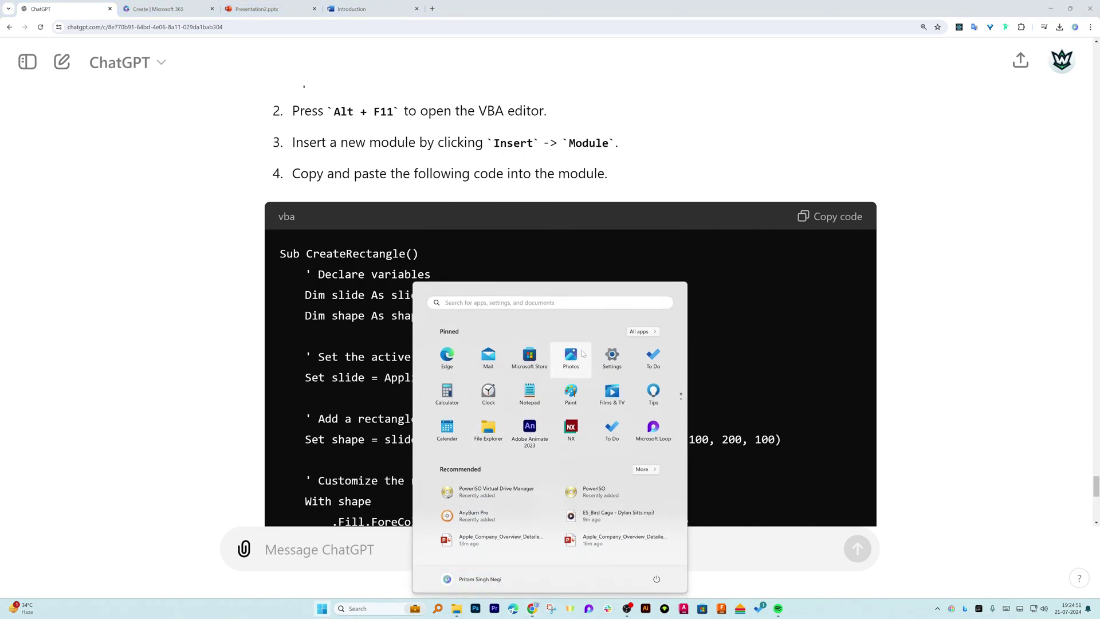
pyautogui.write('powerpoint')
pyautogui.press('Return')
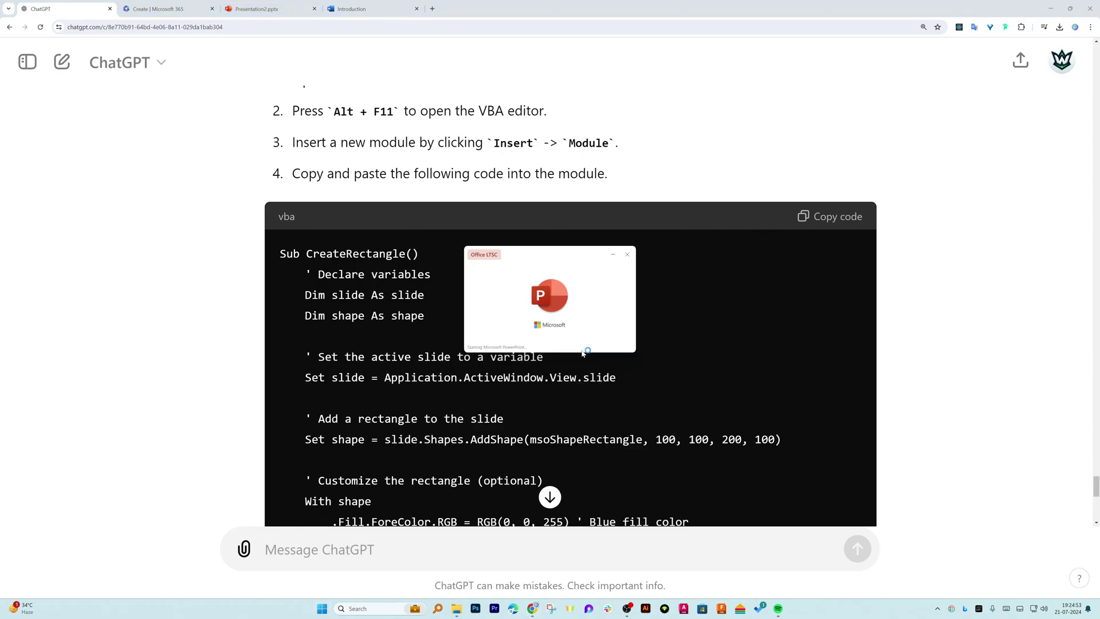
pyautogui.click(106, 93)
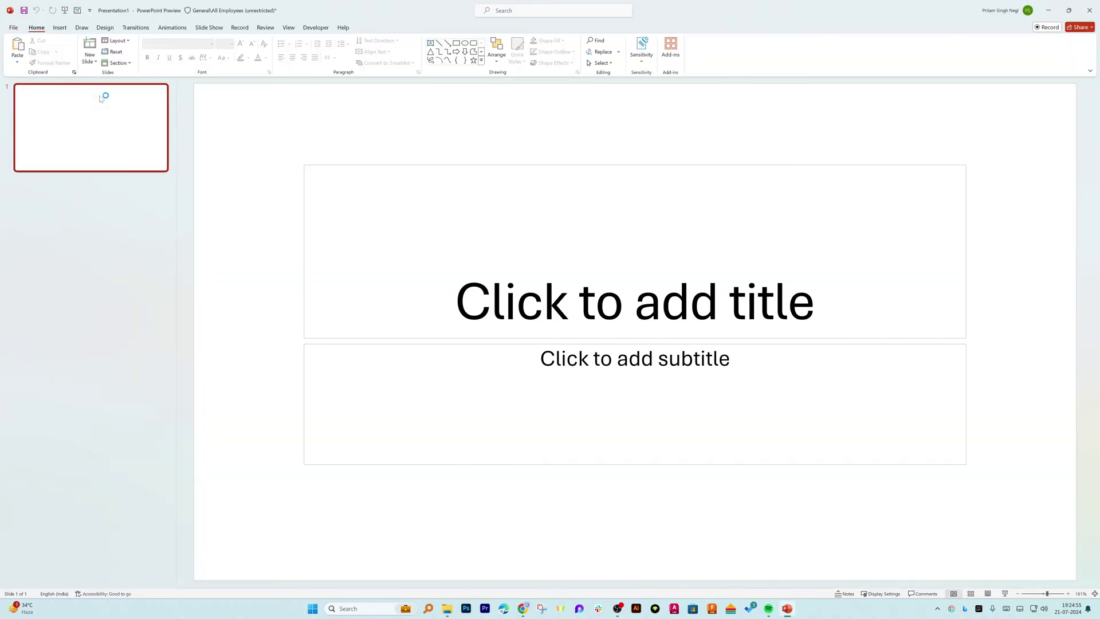
# Delete the title and subtitle placeholders from the first slide.
pyautogui.click(425, 165)
pyautogui.press('Delete')
pyautogui.click(410, 344)
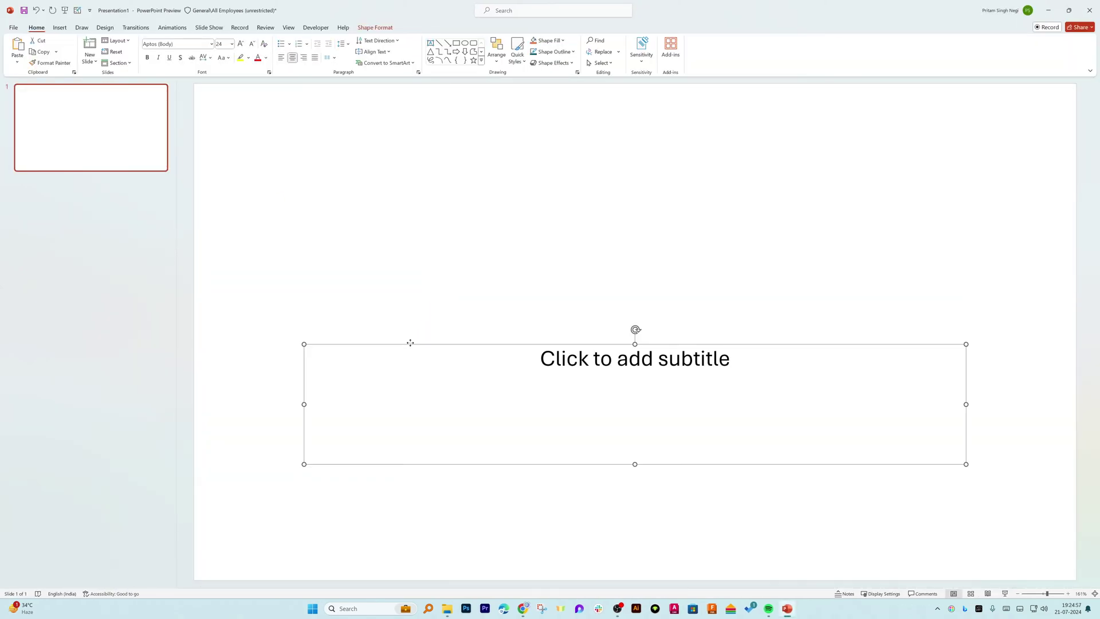
pyautogui.press('Delete')
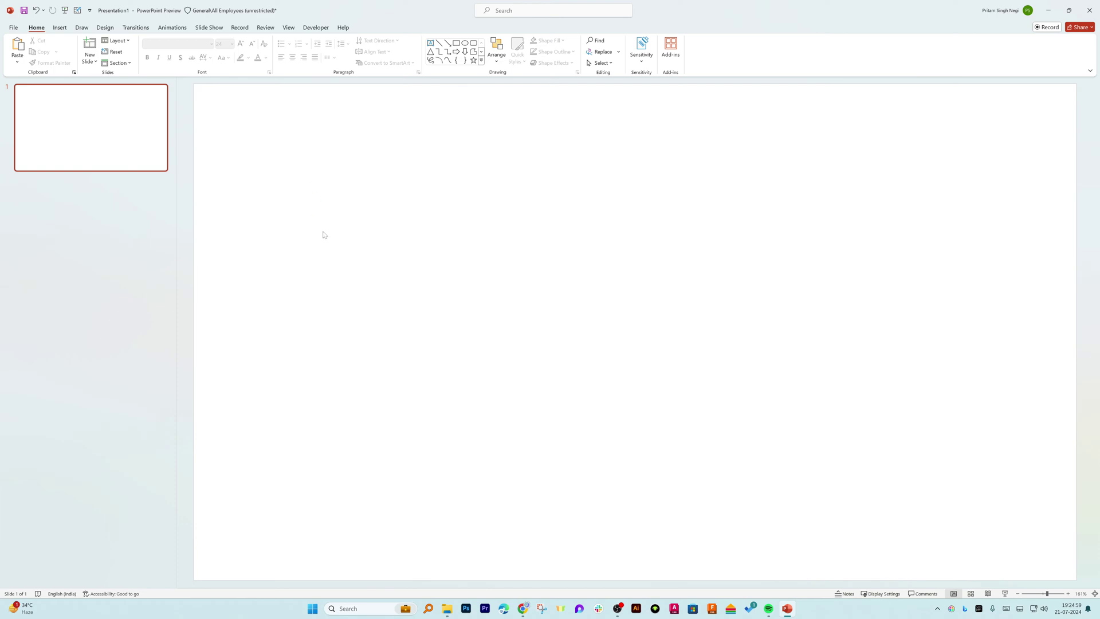
# Create a new macro named rectangle_cretor in Presentation1.
pyautogui.press('alt')
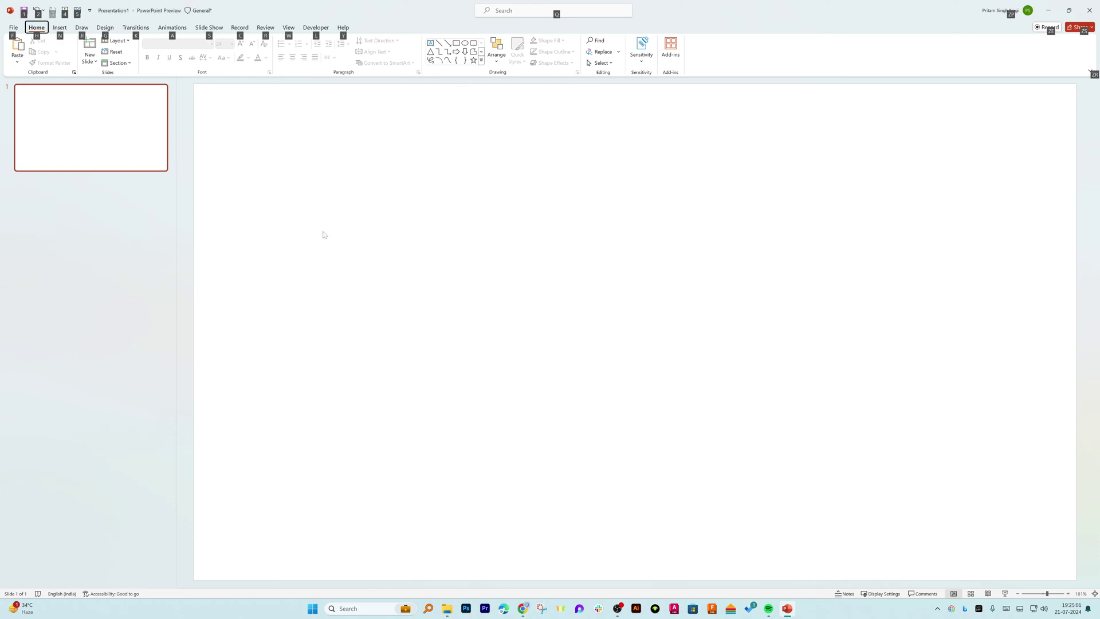
pyautogui.press('Escape')
pyautogui.click(316, 27)
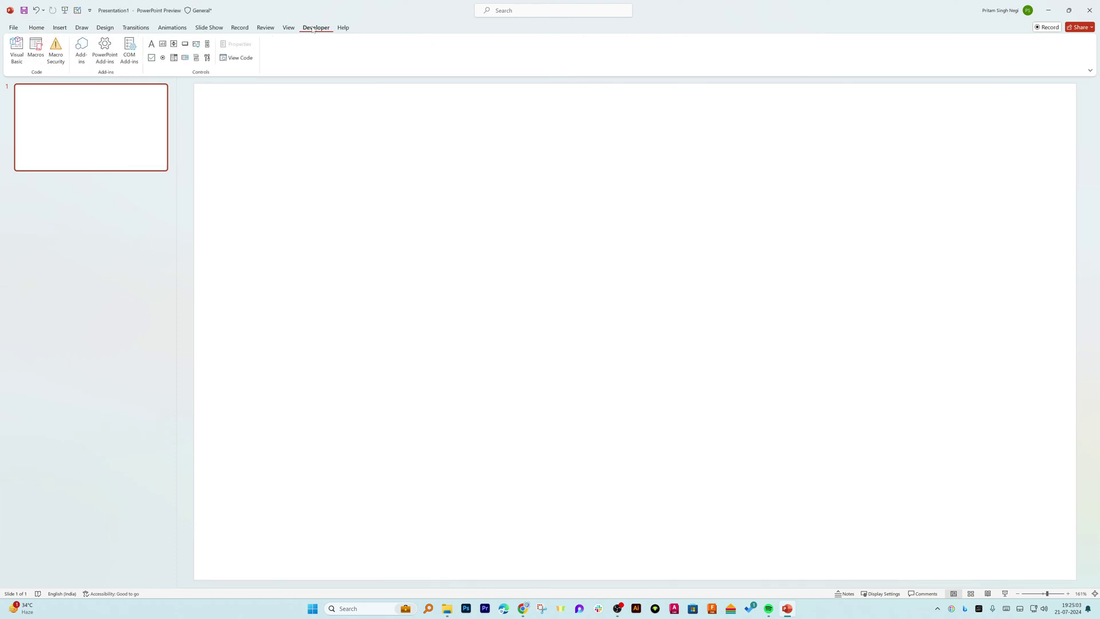
pyautogui.click(36, 49)
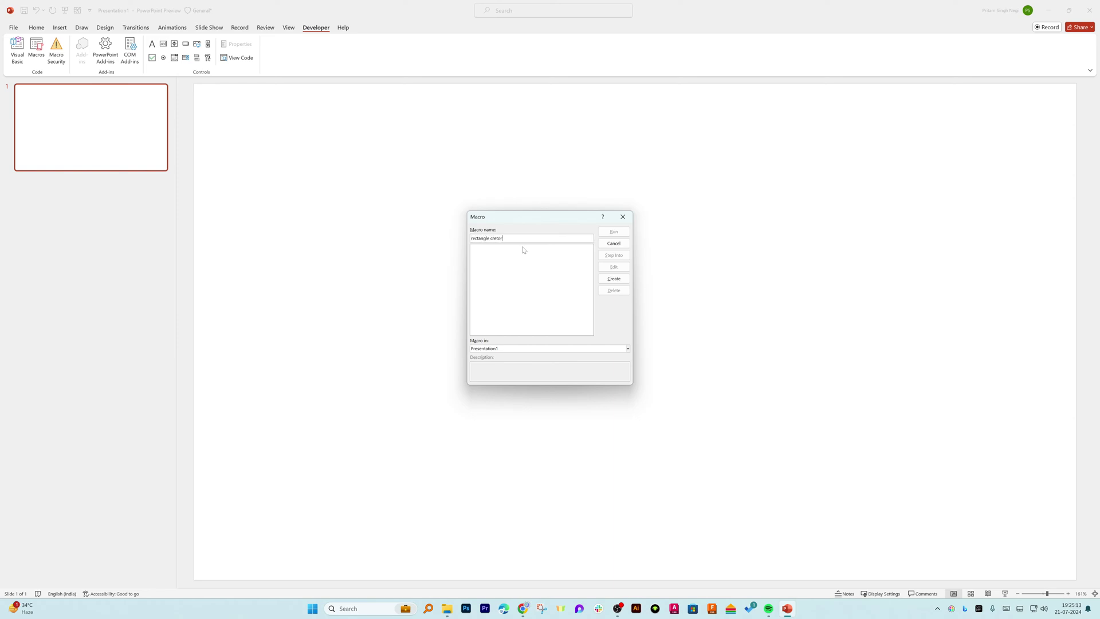
pyautogui.click(614, 279)
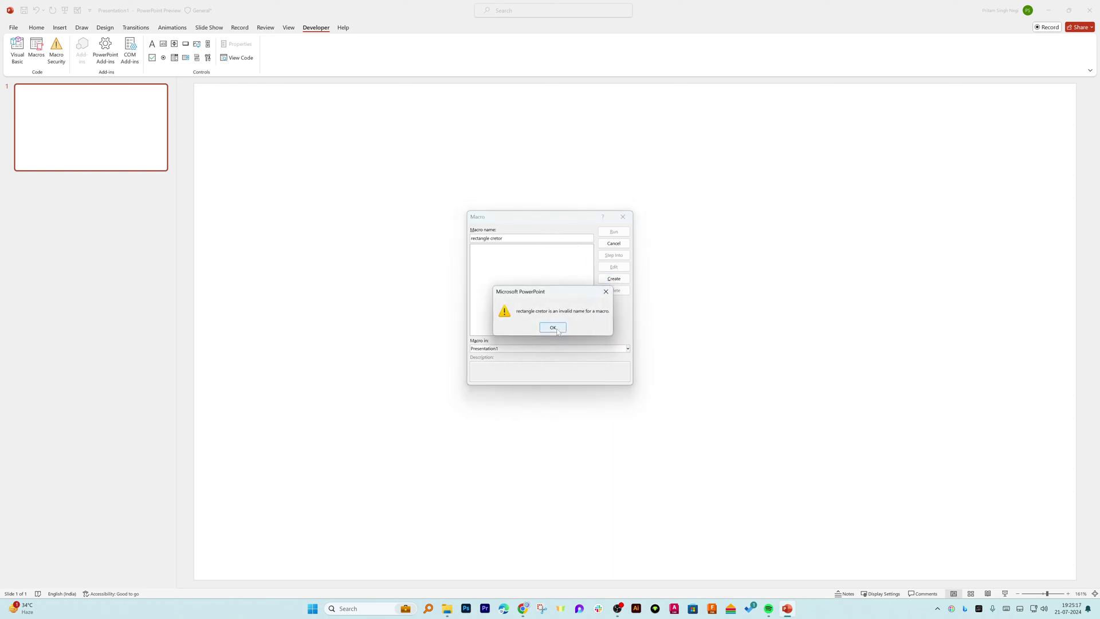
pyautogui.click(557, 332)
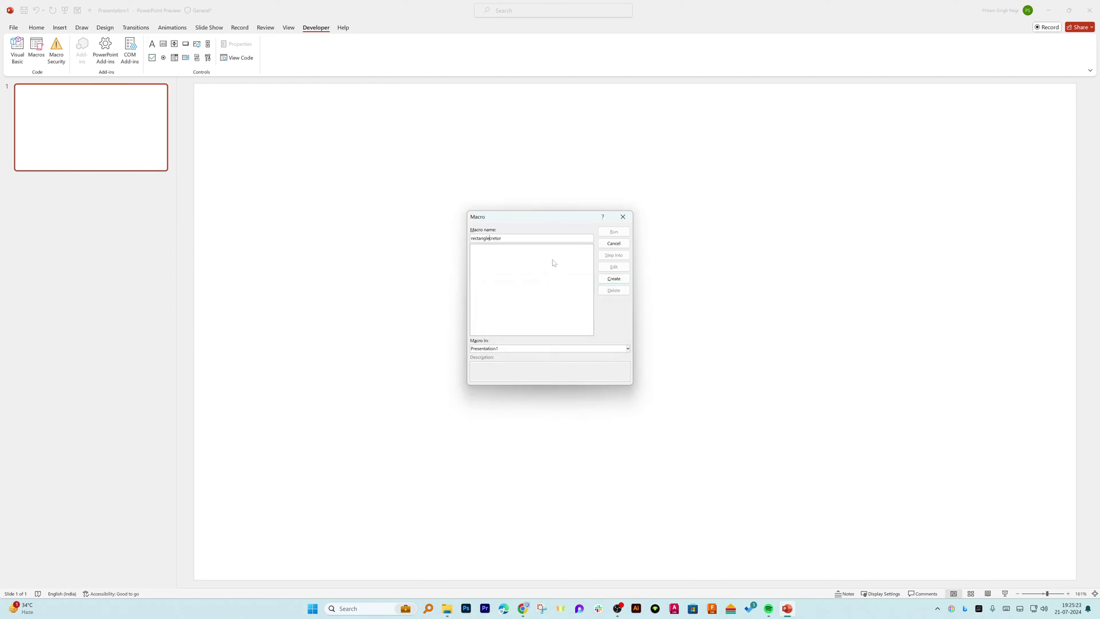
pyautogui.click(614, 279)
# Replace all the code in Module1 with the copied CreateRectangle VBA code and close the code window.
pyautogui.hotkey('ctrl', 'a')
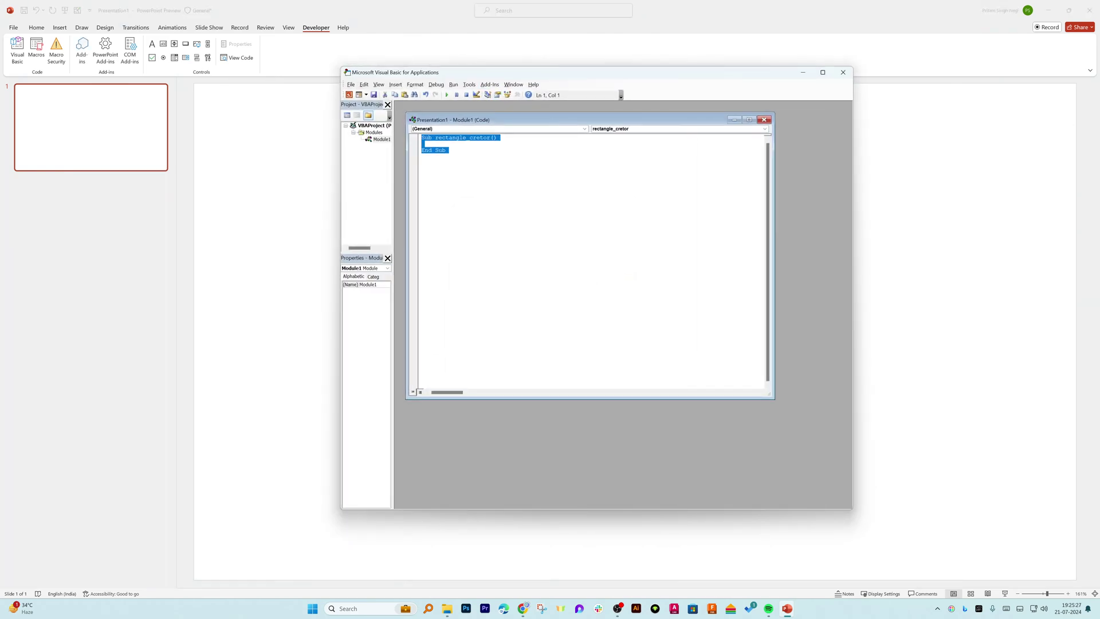
pyautogui.write("Sub CreateRectangle()     ' Declare variables     Dim slide As slide     Dim shape As shape      ' Set the active slide to a variable     Set slide = Application.ActiveWindow.View.slide      ' Add a rectangle to the slide     Set shape = slide.Shapes.AddShape(msoShapeRectangle, 100, 100, 200, 100)      ' Customize the rectangle (optional)     With shape         .Fill.ForeColor.RGB = RGB(0, 0, 255) ' Blue fill color         .Line.ForeColor.RGB = RGB(255, 0, 0) ' Red border color         .Line.Weight = 2 ' Border thickness     End With End Sub")
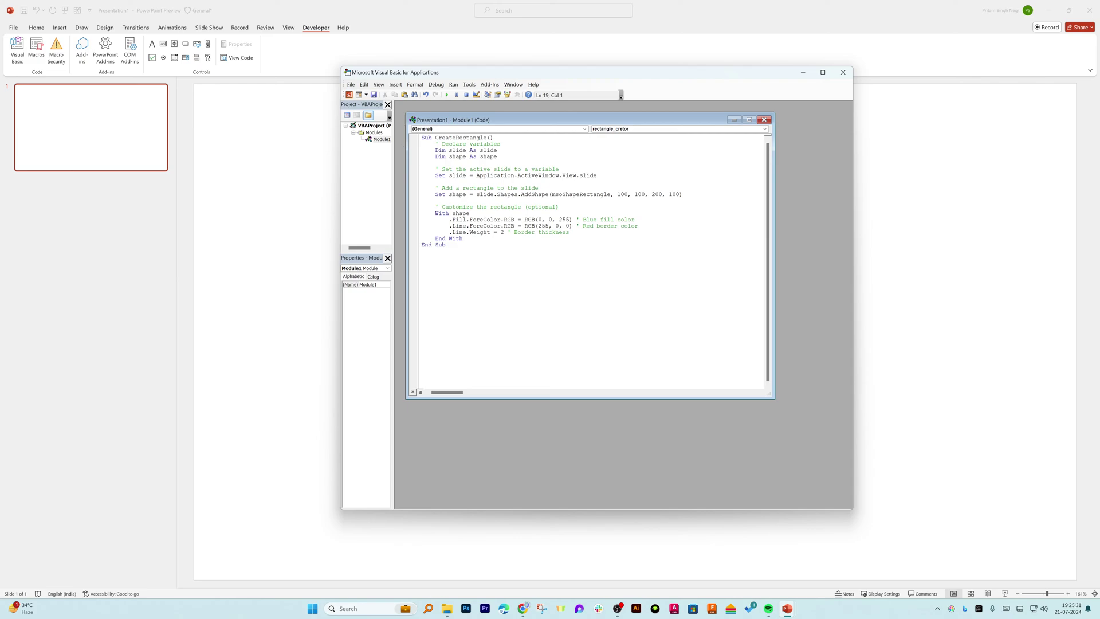
pyautogui.click(765, 120)
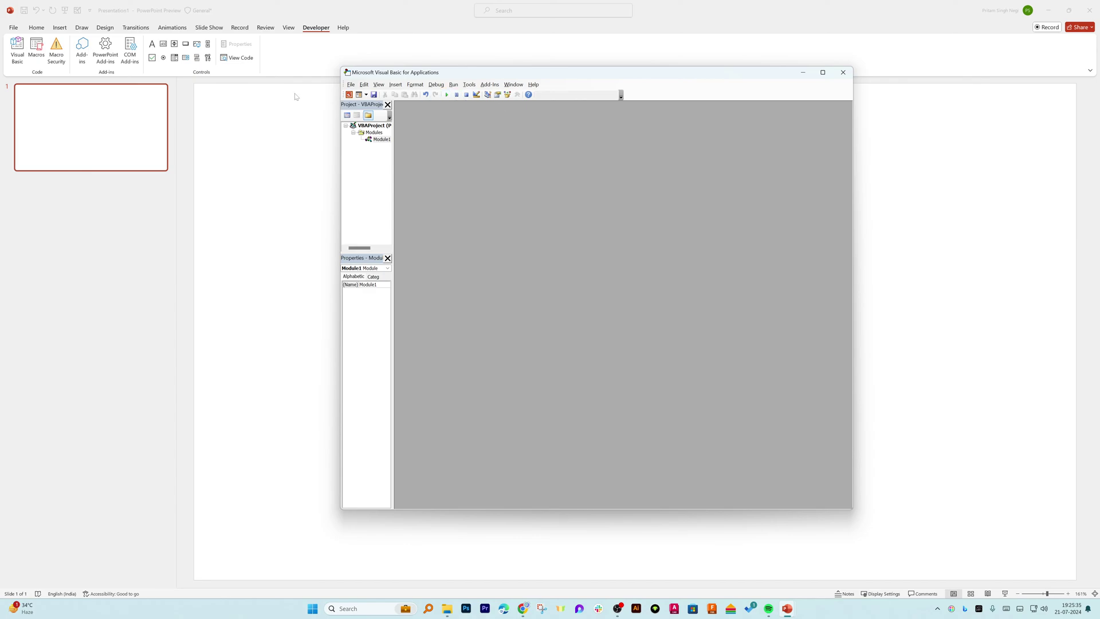
# Save the presentation to the Desktop as Presentation1.pptx in the macro-free PowerPoint Presentation format.
pyautogui.click(374, 95)
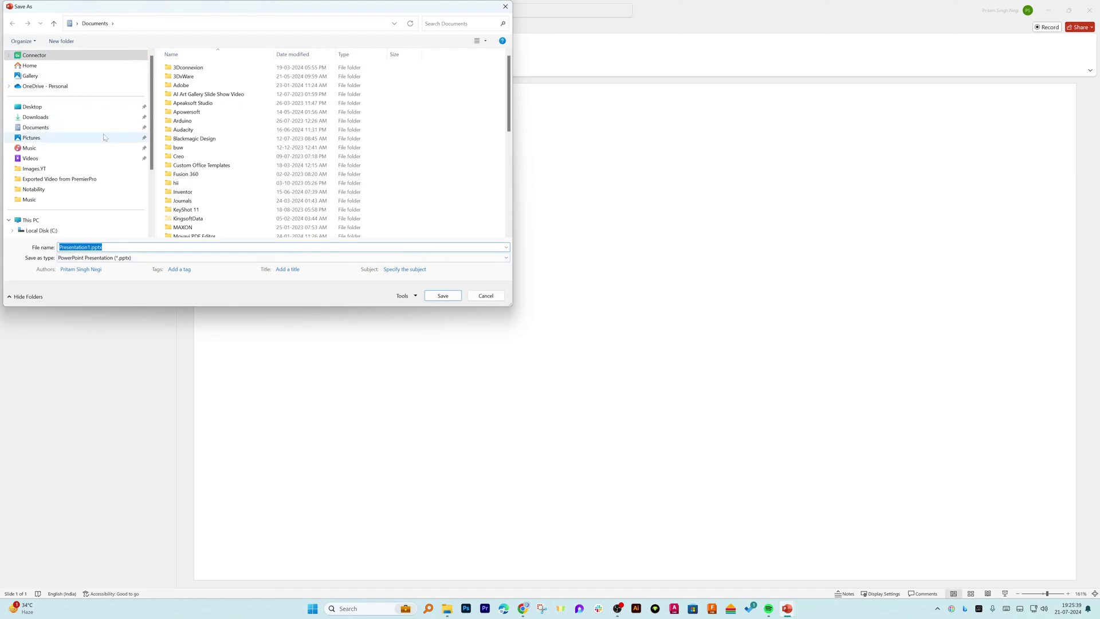
pyautogui.click(35, 107)
pyautogui.click(442, 296)
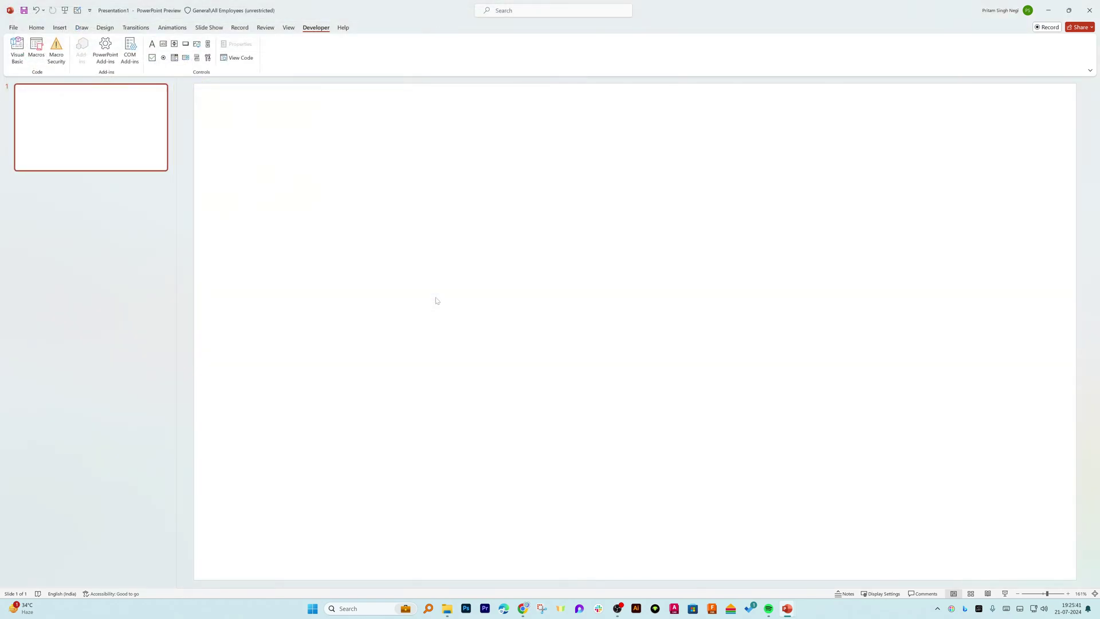
pyautogui.click(537, 342)
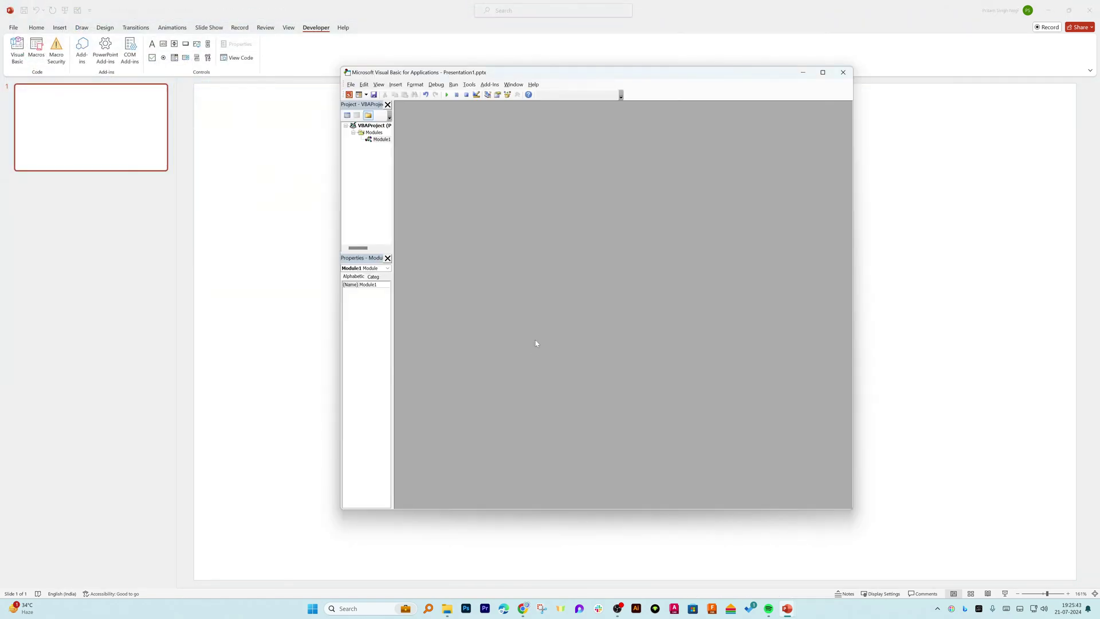
# Run the CreateRectangle macro, close the VBA editor and check the rectangle drawn on the slide.
pyautogui.click(448, 95)
pyautogui.click(615, 184)
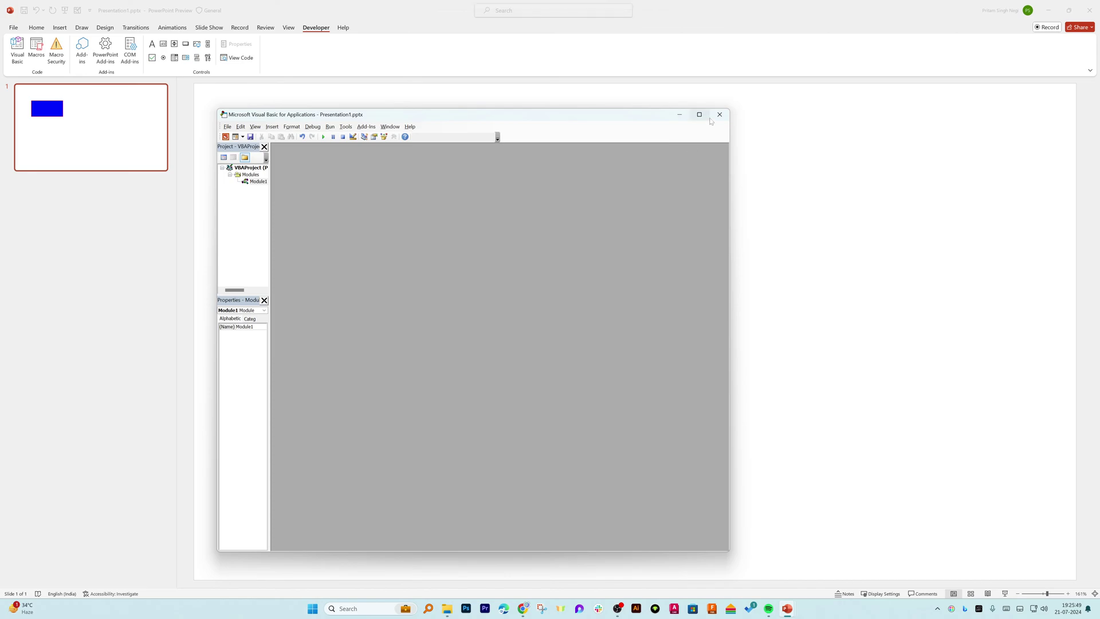
pyautogui.hotkey('alt', 'q')
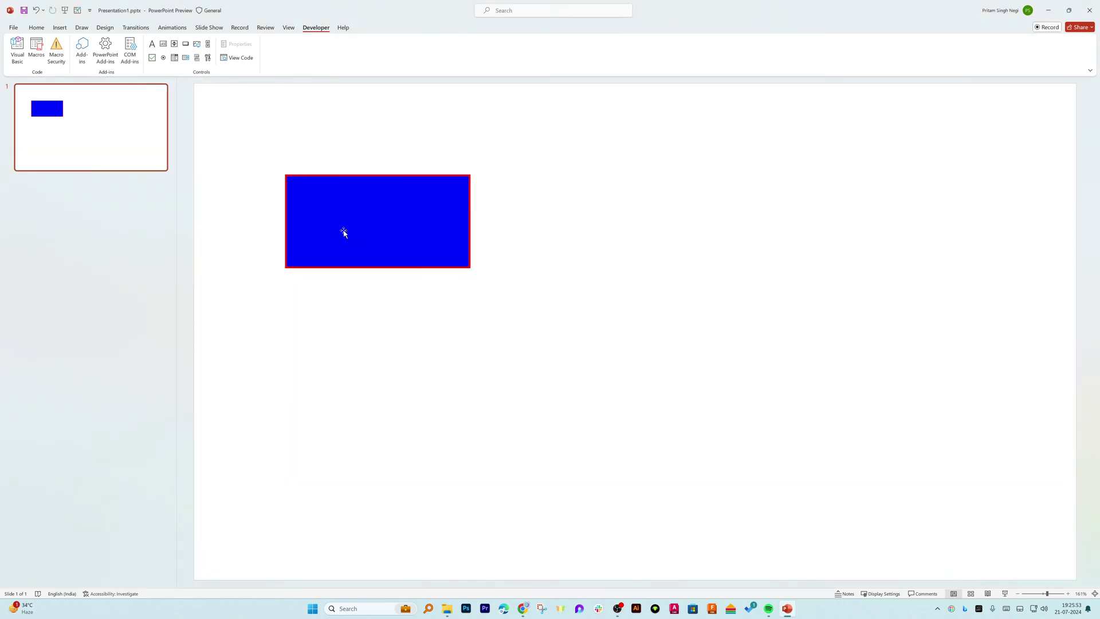
pyautogui.click(331, 182)
pyautogui.click(579, 283)
# Visit the personal code-sharing website in Chrome, pass the robot check for "Merge Excel Sheet Data To 1", and close the site.
pyautogui.hotkey('alt', 'Tab')
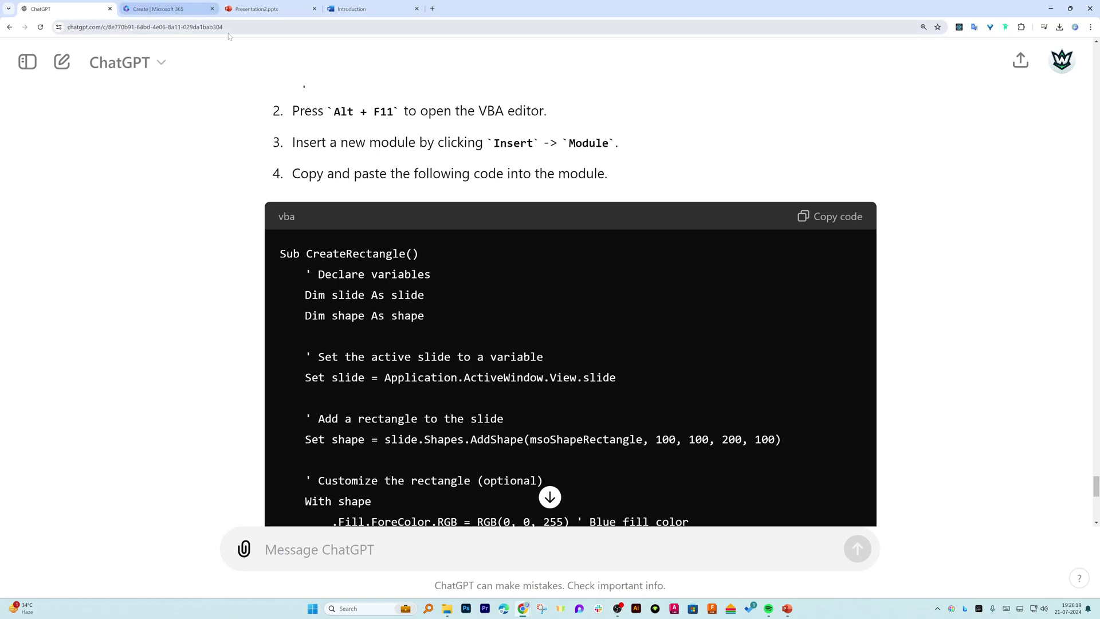
pyautogui.click(432, 4)
pyautogui.write('cod')
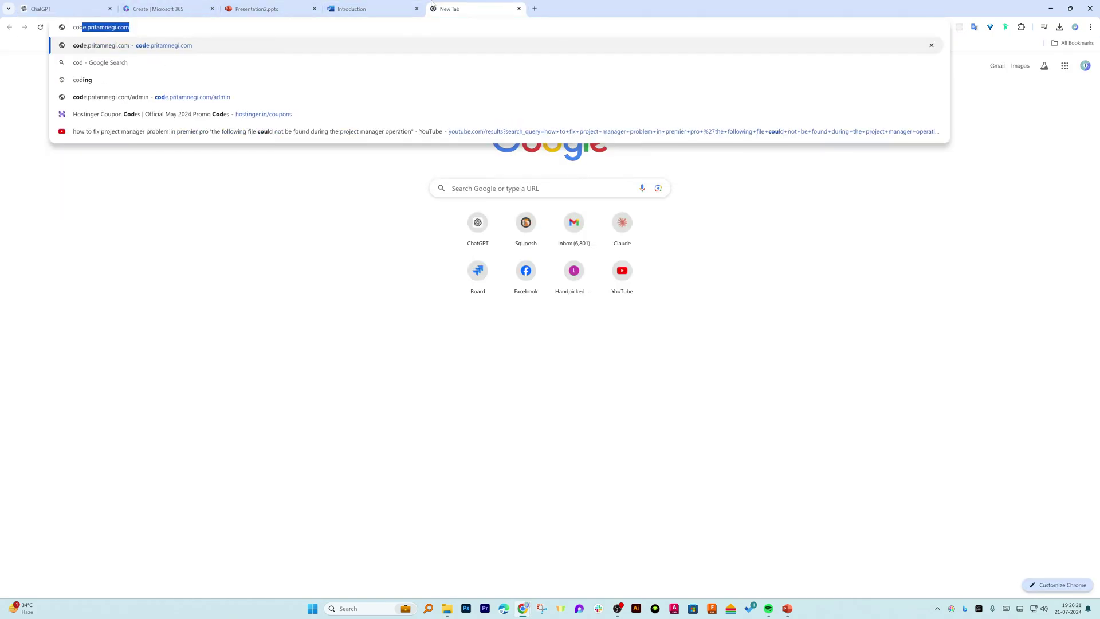
pyautogui.press('Return')
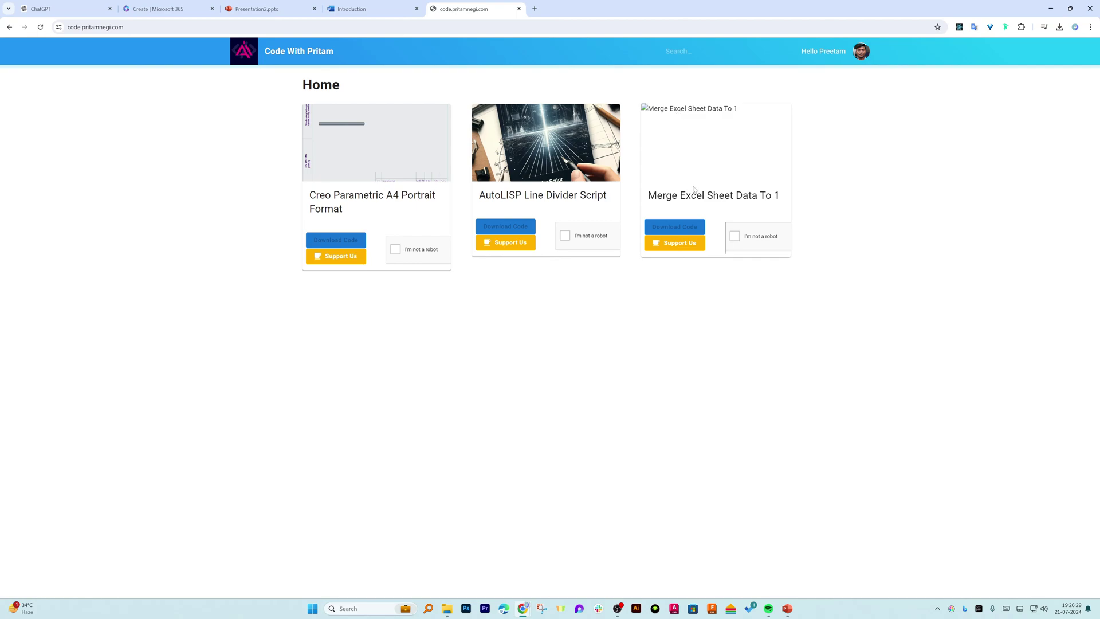
pyautogui.click(737, 238)
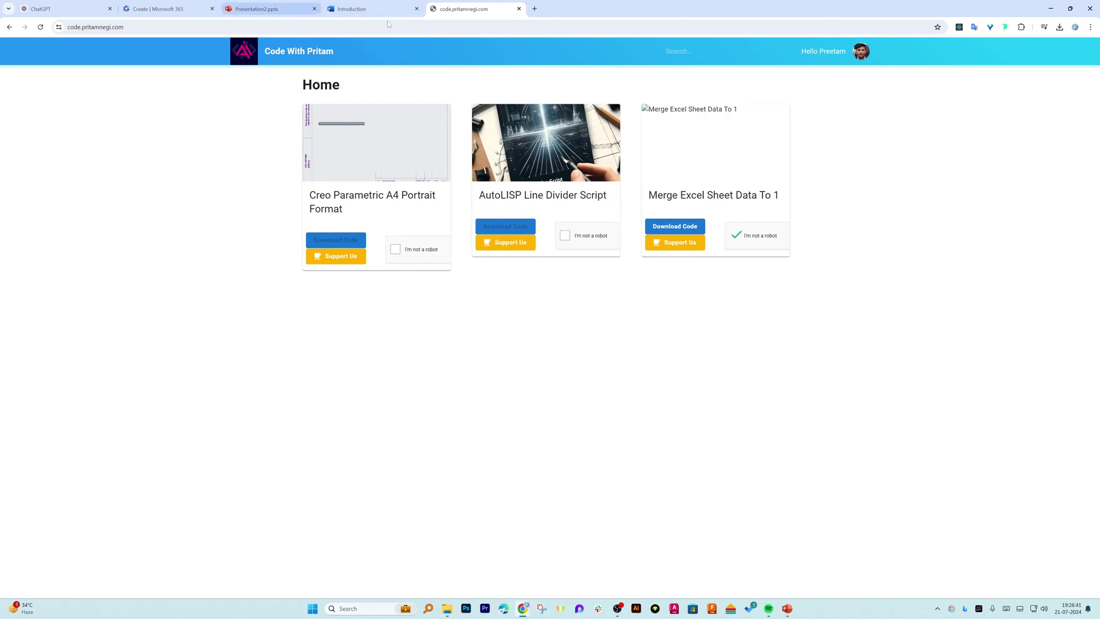
pyautogui.click(518, 10)
# Review ChatGPT's explanation of the rectangle macro and its instructions for running it.
pyautogui.scroll(-5, 550, 426)
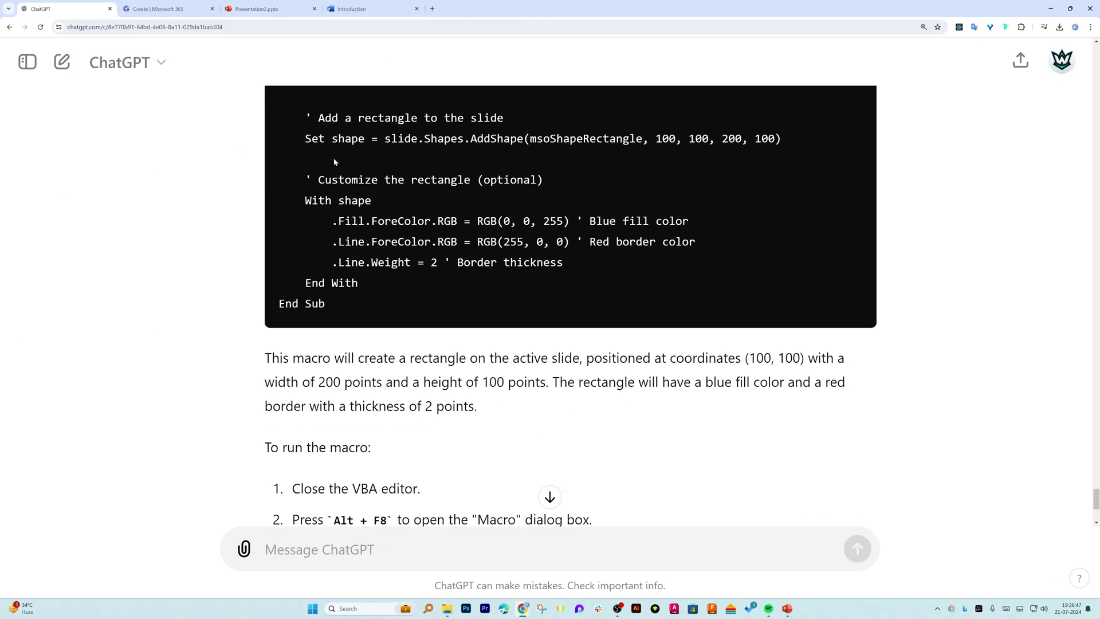
pyautogui.scroll(-4, 343, 166)
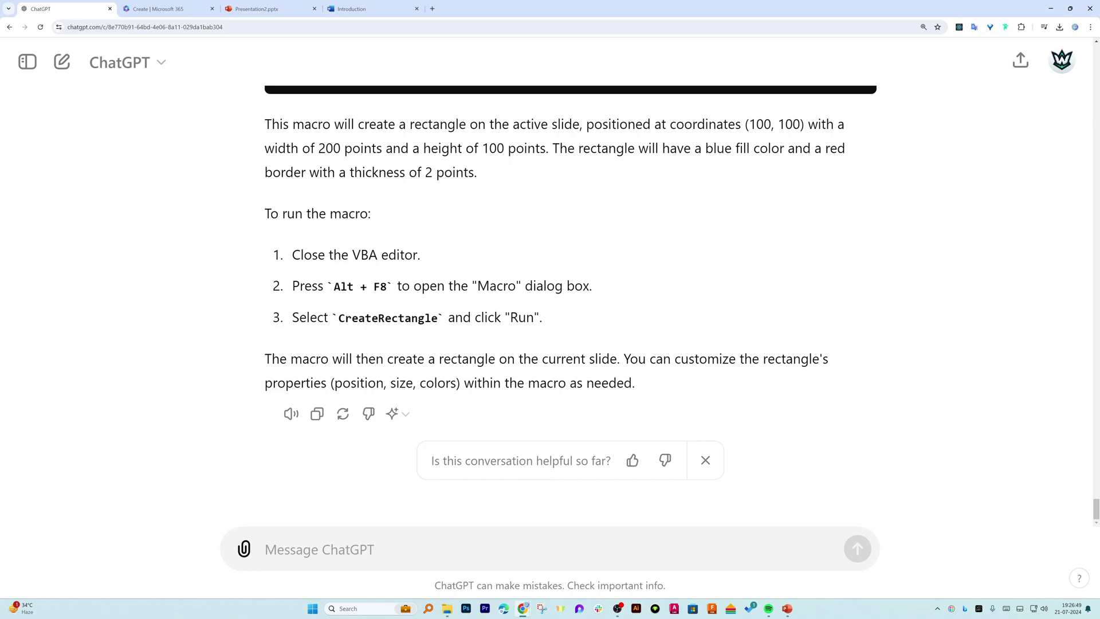
pyautogui.scroll(15, 346, 198)
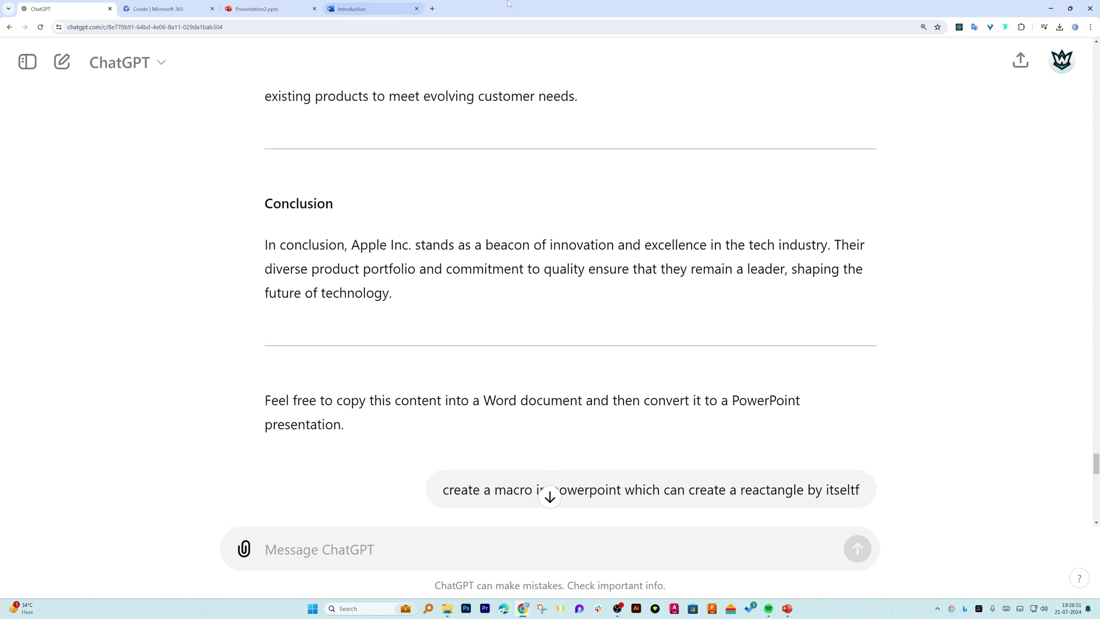
# Return to the Introduction Word document and cancel its export to a presentation.
pyautogui.click(269, 10)
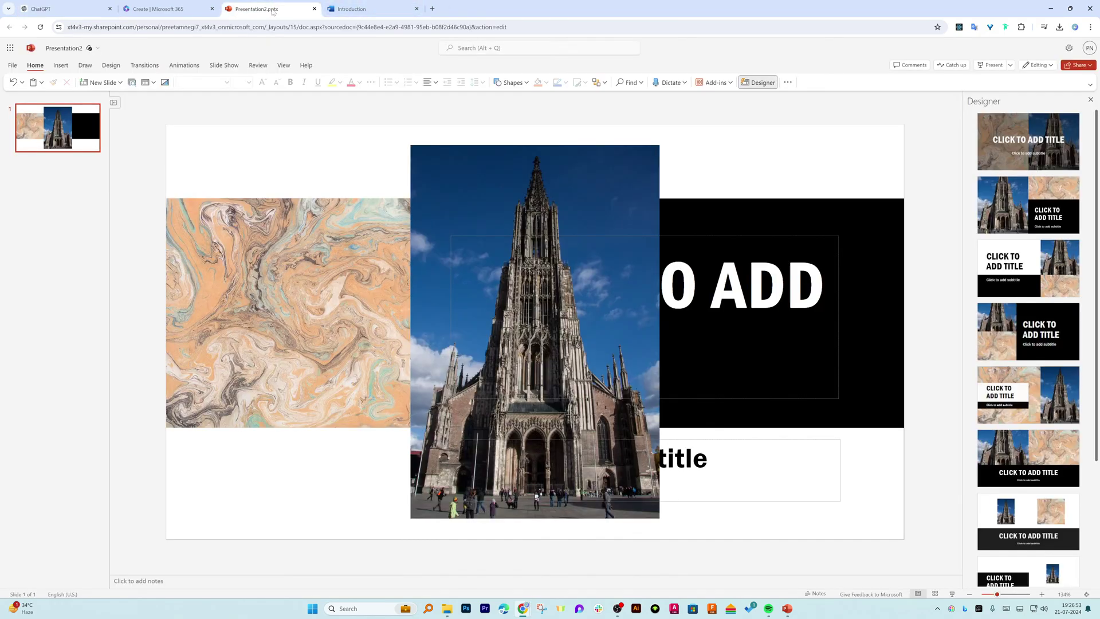
pyautogui.click(200, 4)
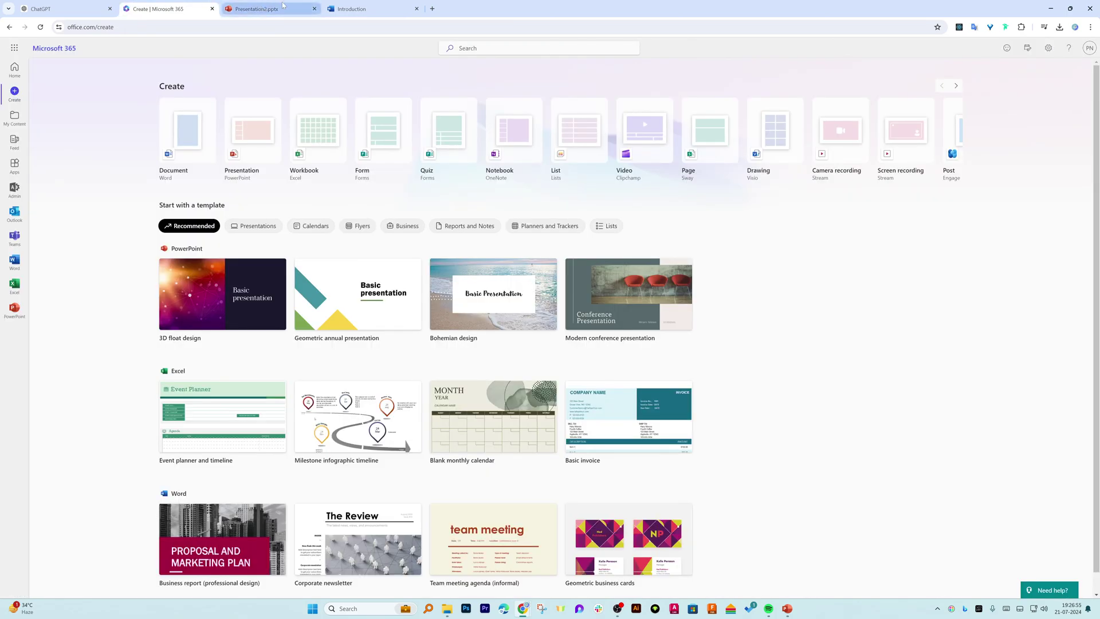
pyautogui.click(355, 7)
pyautogui.click(599, 403)
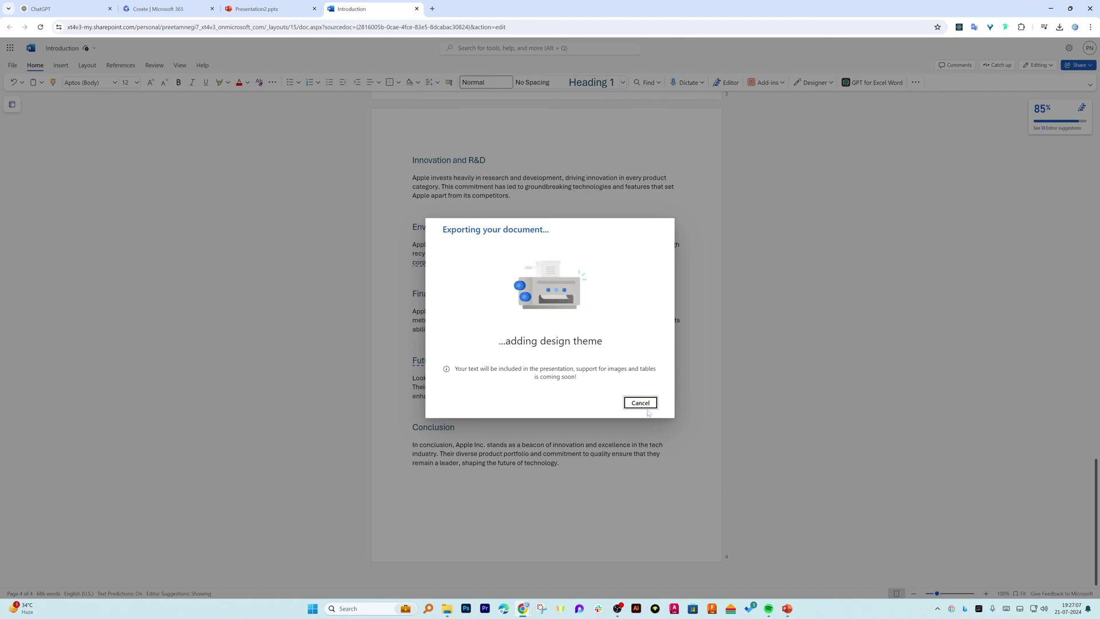
pyautogui.click(643, 405)
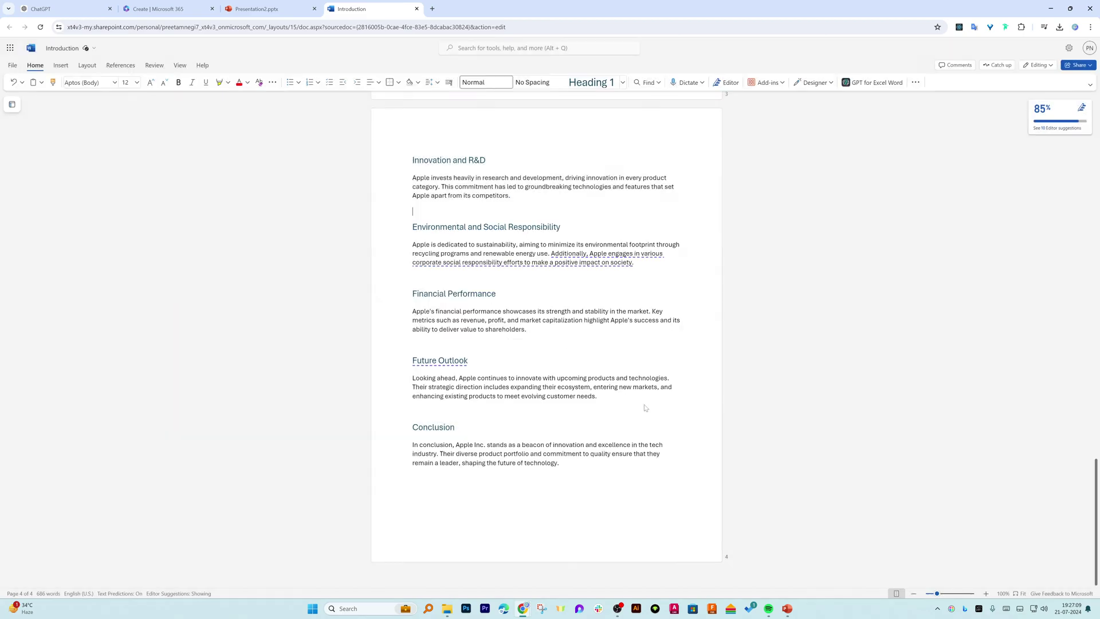
# Copy all the Word document's text and send it to ChatGPT with the prompt "please make this content compatible for power point".
pyautogui.scroll(20, 495, 343)
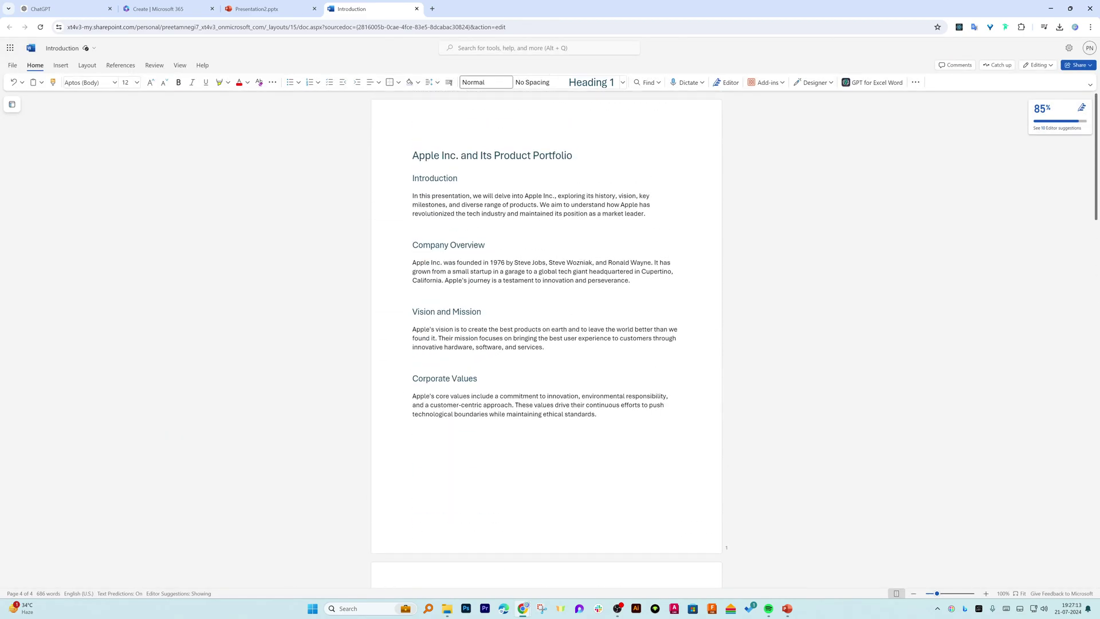
pyautogui.hotkey('ctrl', 'a')
pyautogui.click(60, 8)
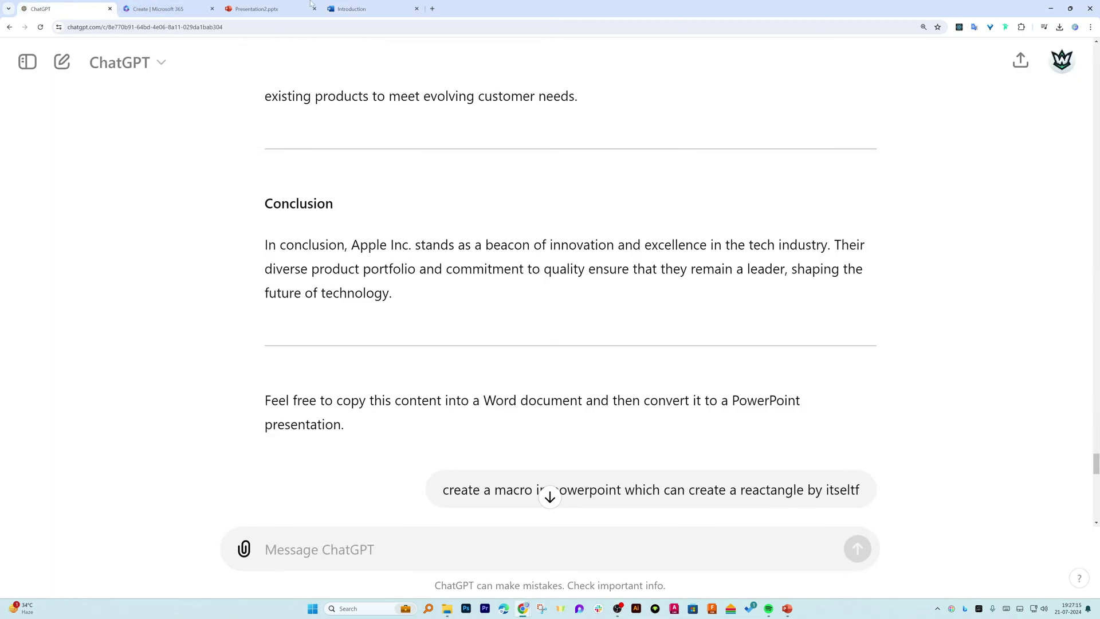
pyautogui.hotkey('ctrl', '+')
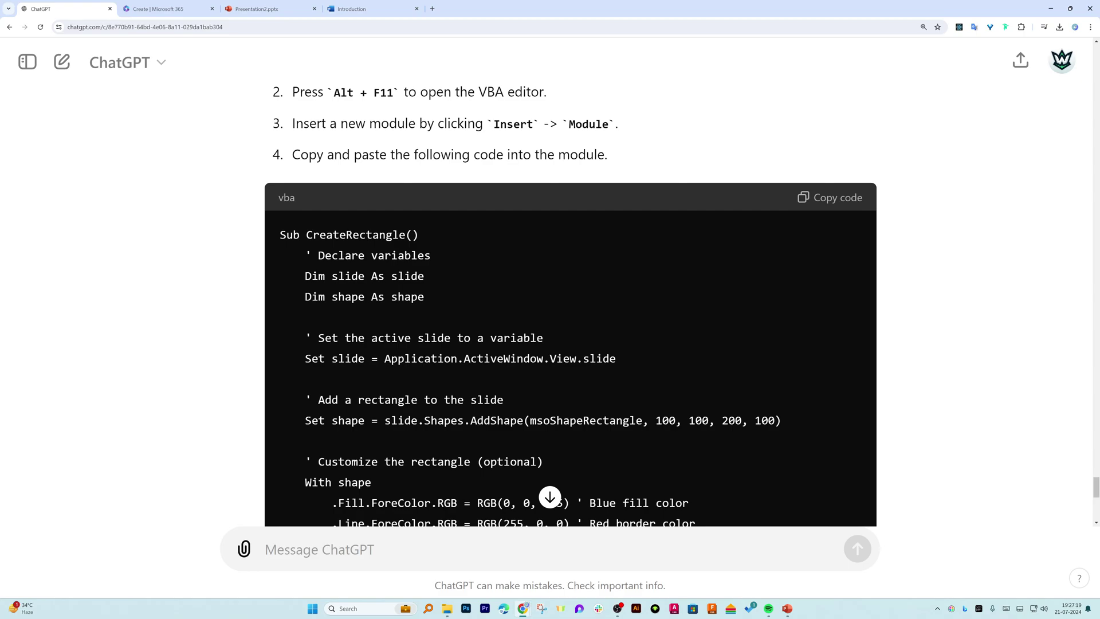
pyautogui.write('please ')
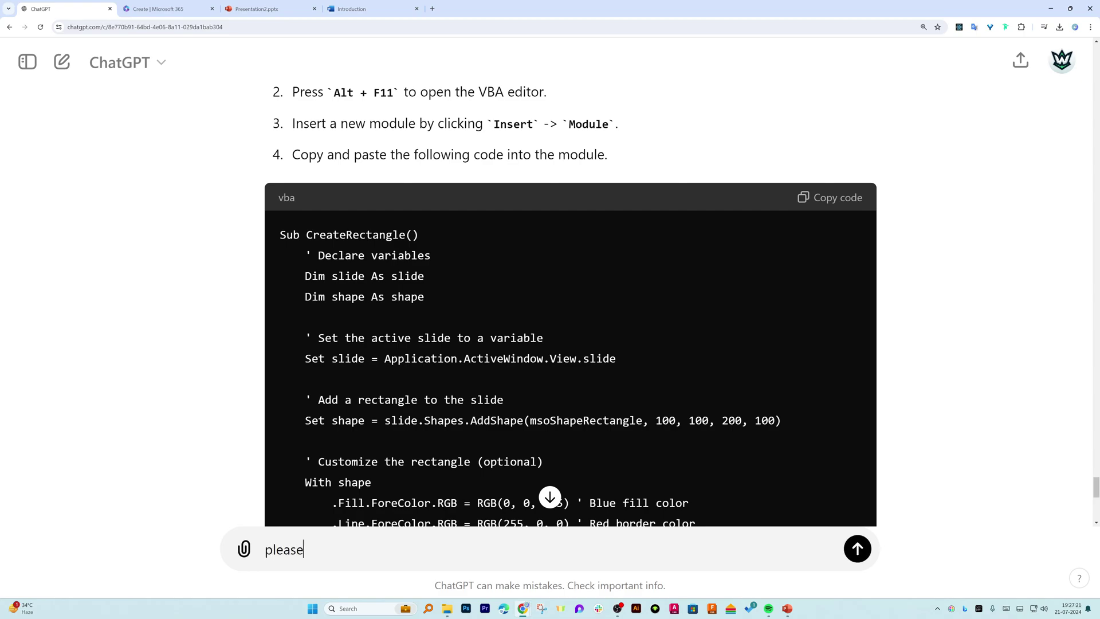
pyautogui.write('make this content ')
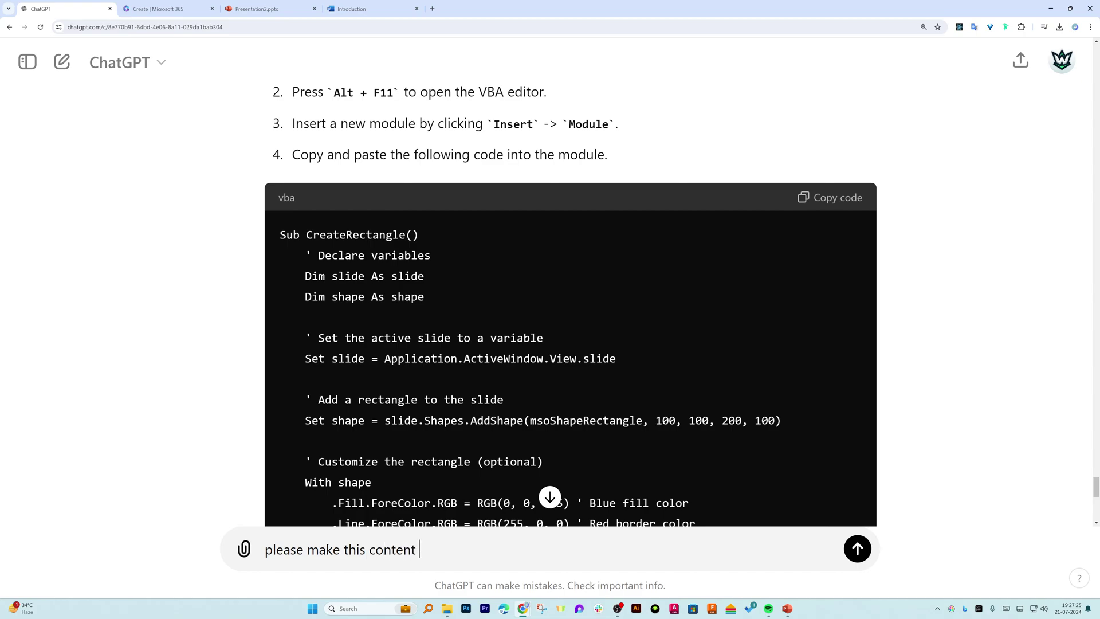
pyautogui.write('compatible for ')
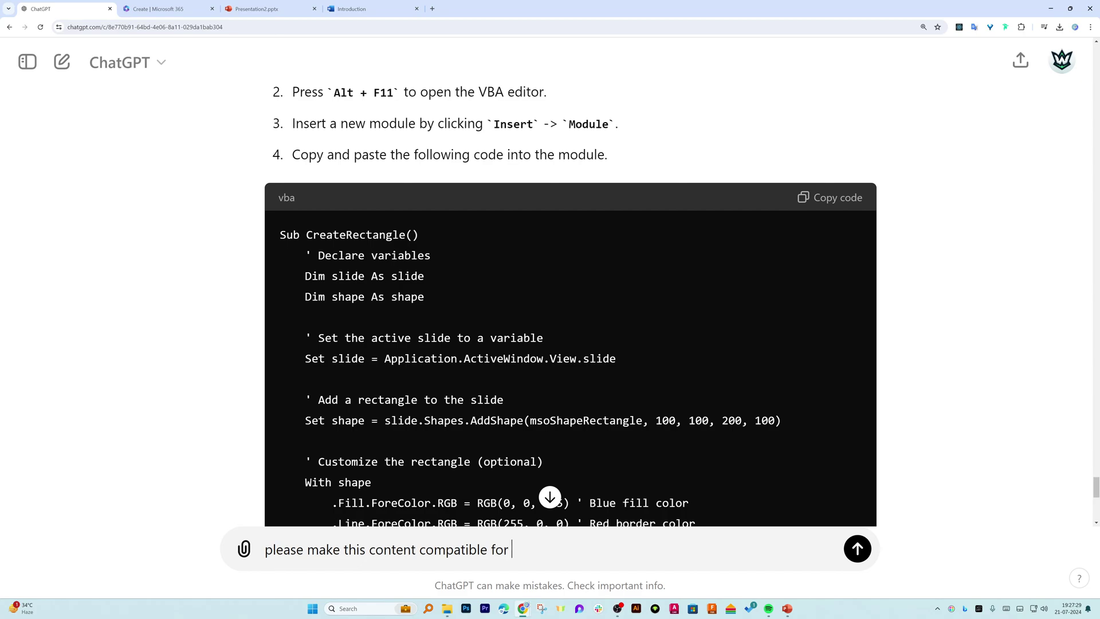
pyautogui.write('power point "')
pyautogui.hotkey('ctrl', 'v')
pyautogui.press('Return')
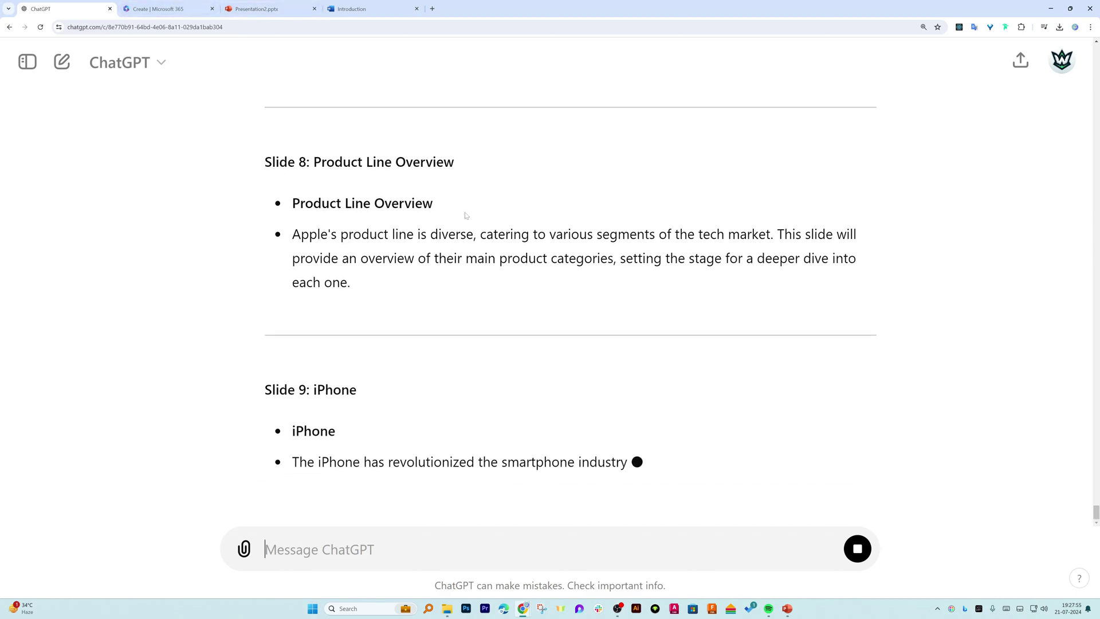
pyautogui.click(432, 9)
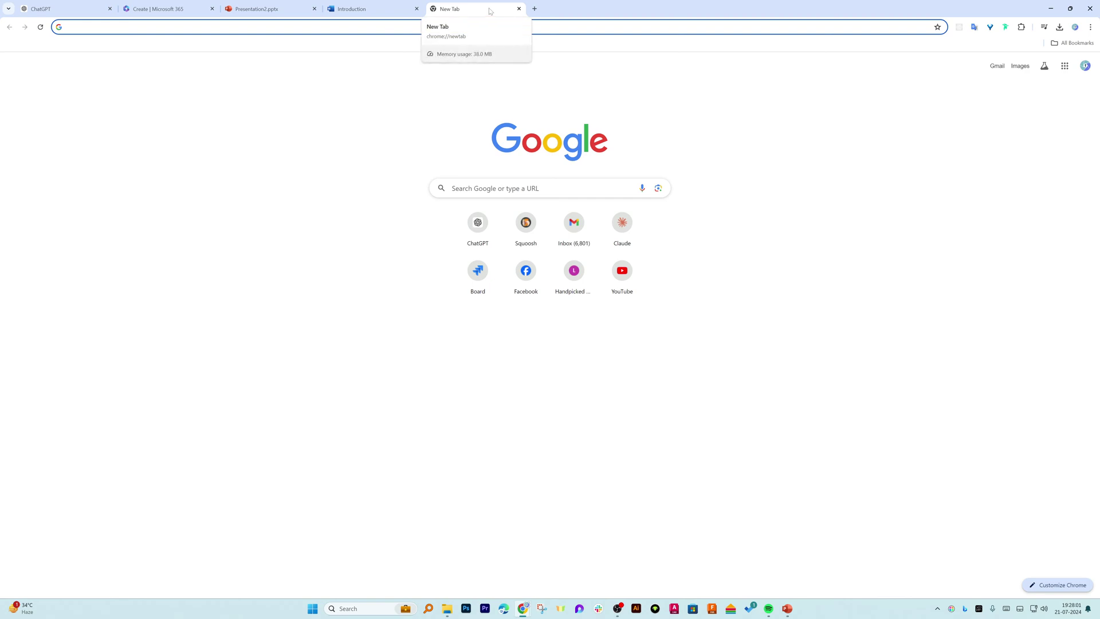
pyautogui.click(519, 8)
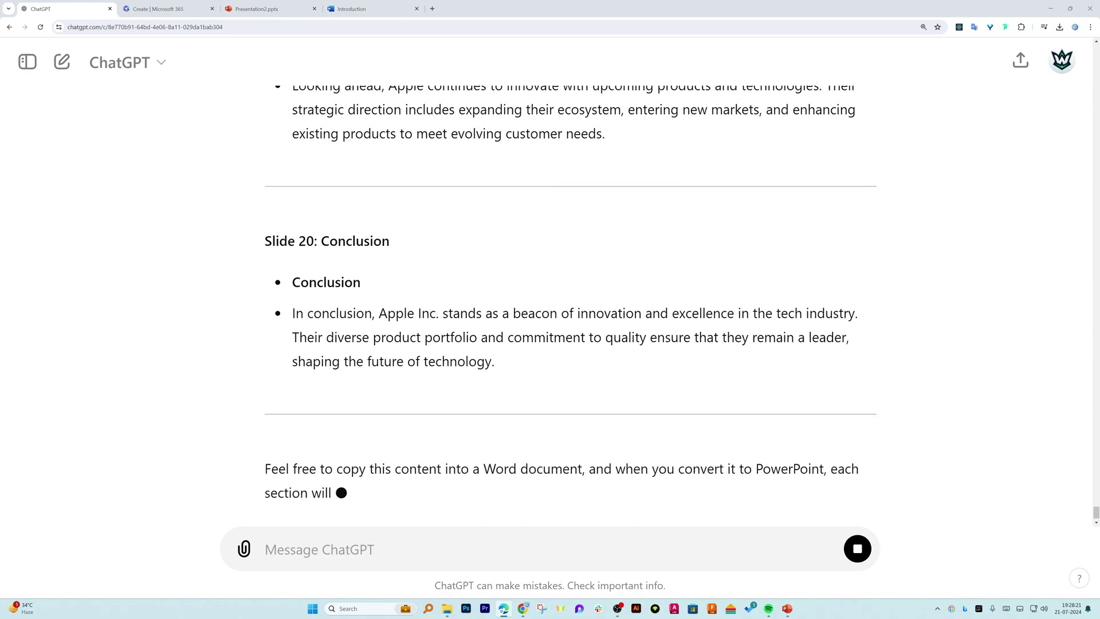
# Sign in to the other ChatGPT account in the Edge window with the Google account password and decline saving the password.
pyautogui.moveTo(0, 58); pyautogui.dragTo(401, 108)
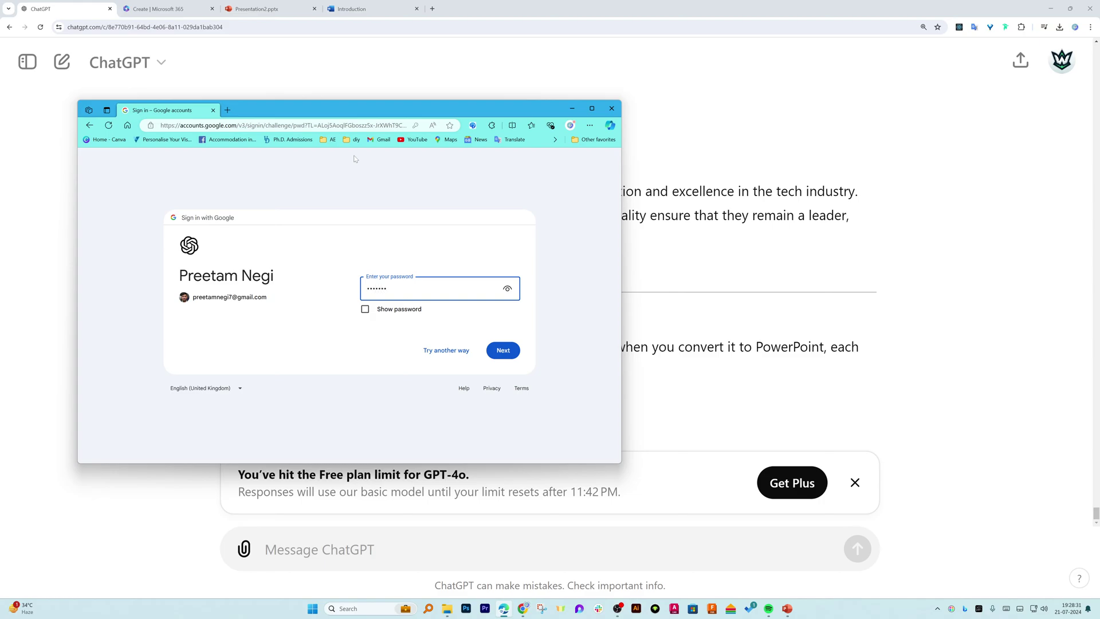
pyautogui.press('Return')
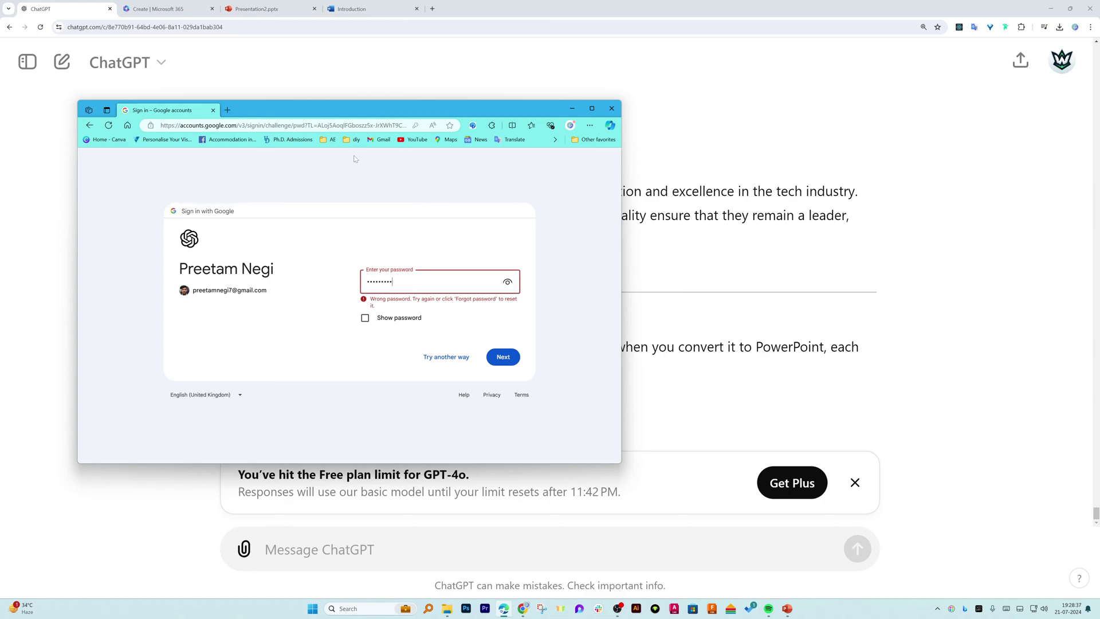
pyautogui.press('Return')
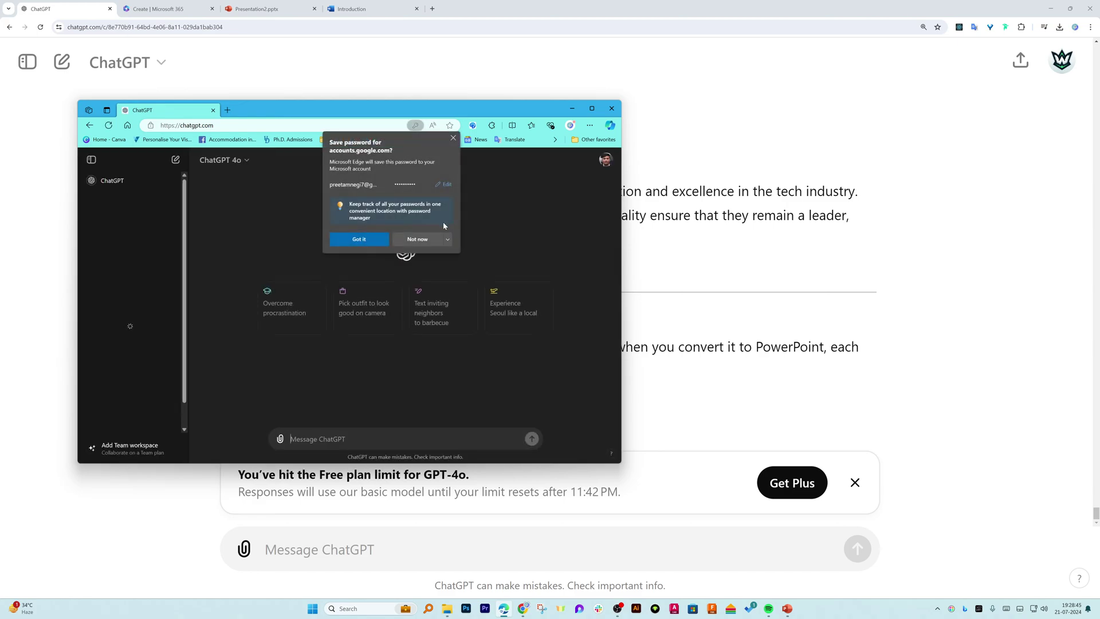
pyautogui.click(418, 239)
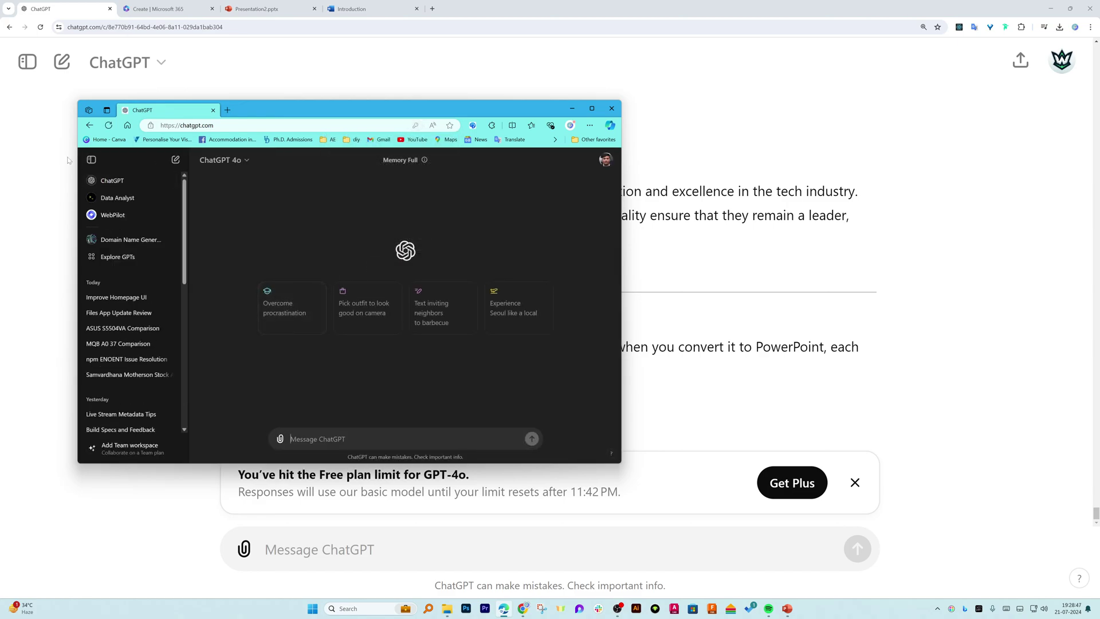
pyautogui.click(95, 165)
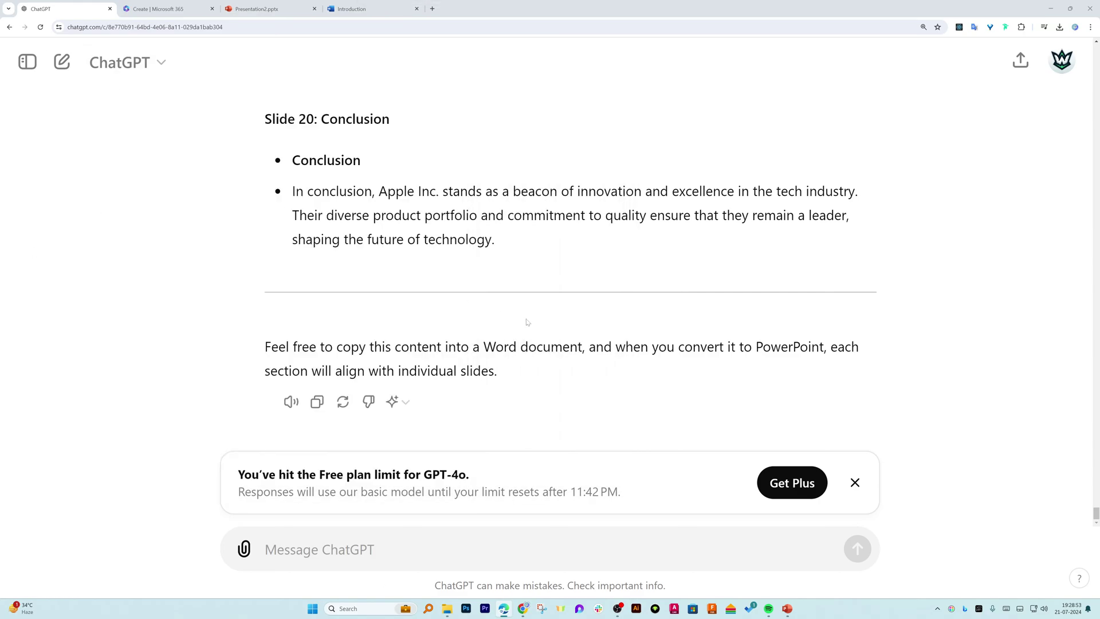
# Select and copy the slide content in ChatGPT's reply, from the Slide 20 conclusion up to the "Slide 1: Title Slide" heading.
pyautogui.scroll(3, 531, 352)
pyautogui.scroll(-3, 531, 352)
pyautogui.moveTo(533, 256); pyautogui.dragTo(260, 213)
pyautogui.scroll(20, 260, 216)
pyautogui.scroll(20, 266, 215)
pyautogui.scroll(12, 270, 222)
pyautogui.scroll(10, 270, 222)
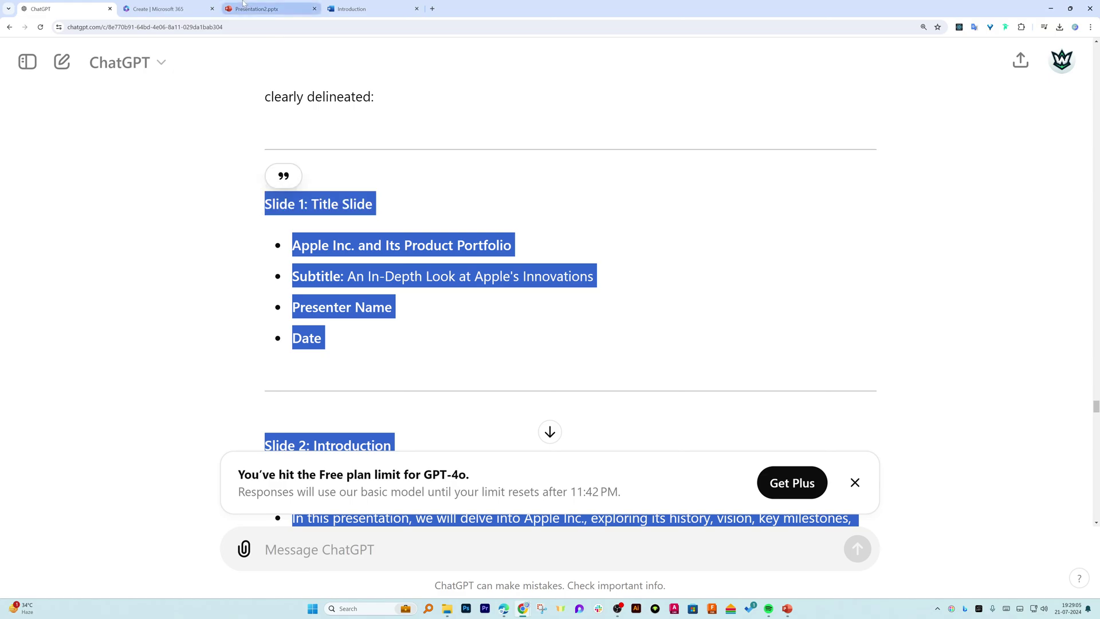
# Paste the copied slide content into the Introduction Word document and start exporting it to a PowerPoint presentation.
pyautogui.click(367, 9)
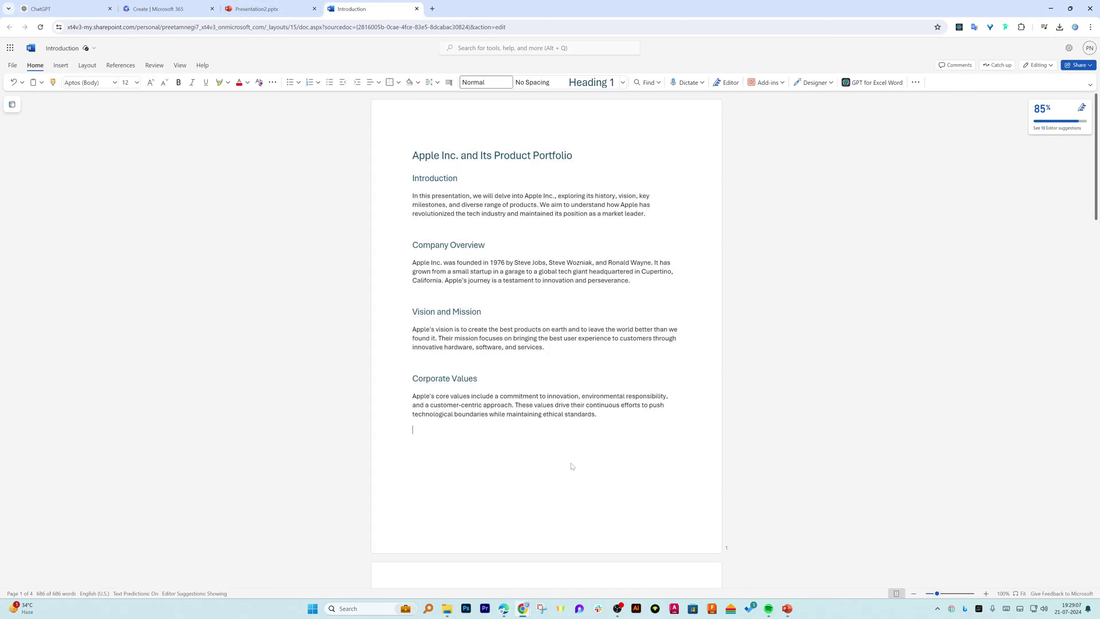
pyautogui.hotkey('ctrl', 'v')
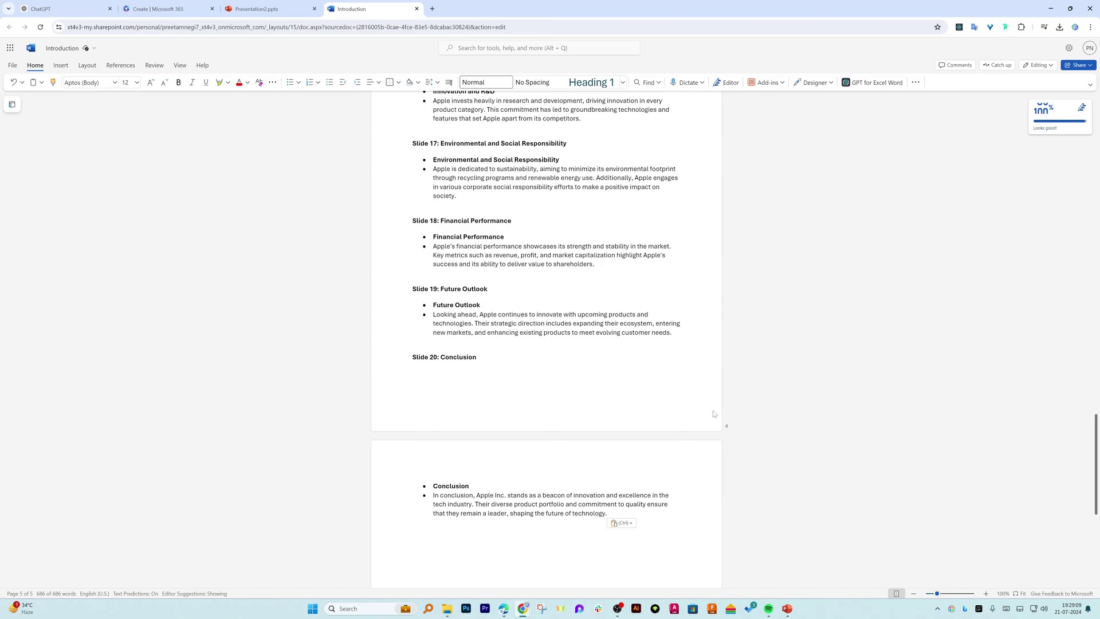
pyautogui.click(12, 66)
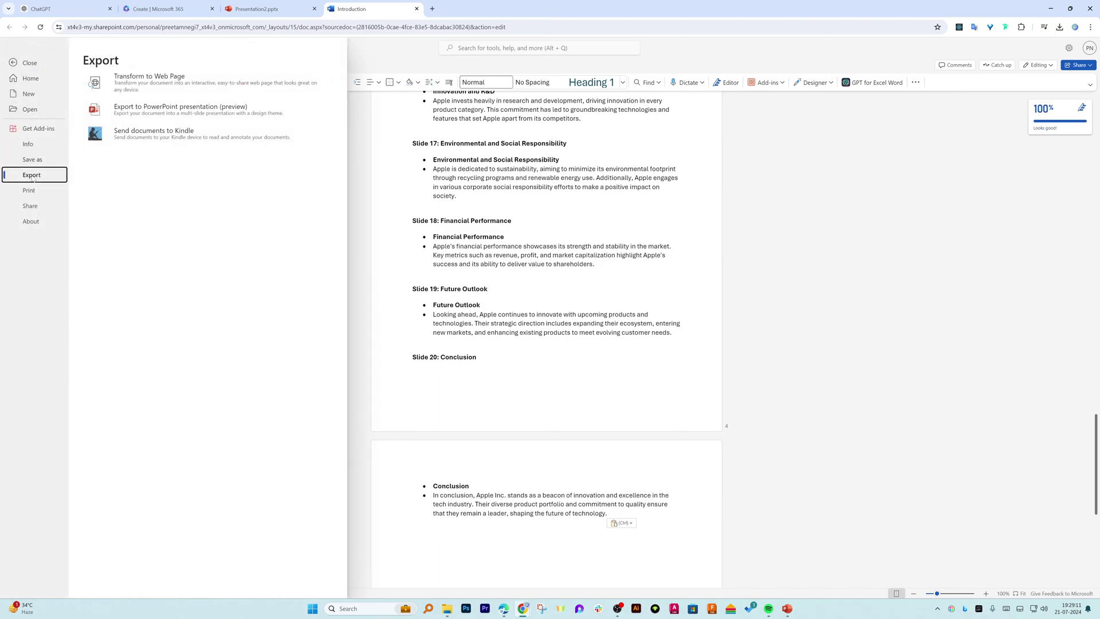
pyautogui.click(154, 109)
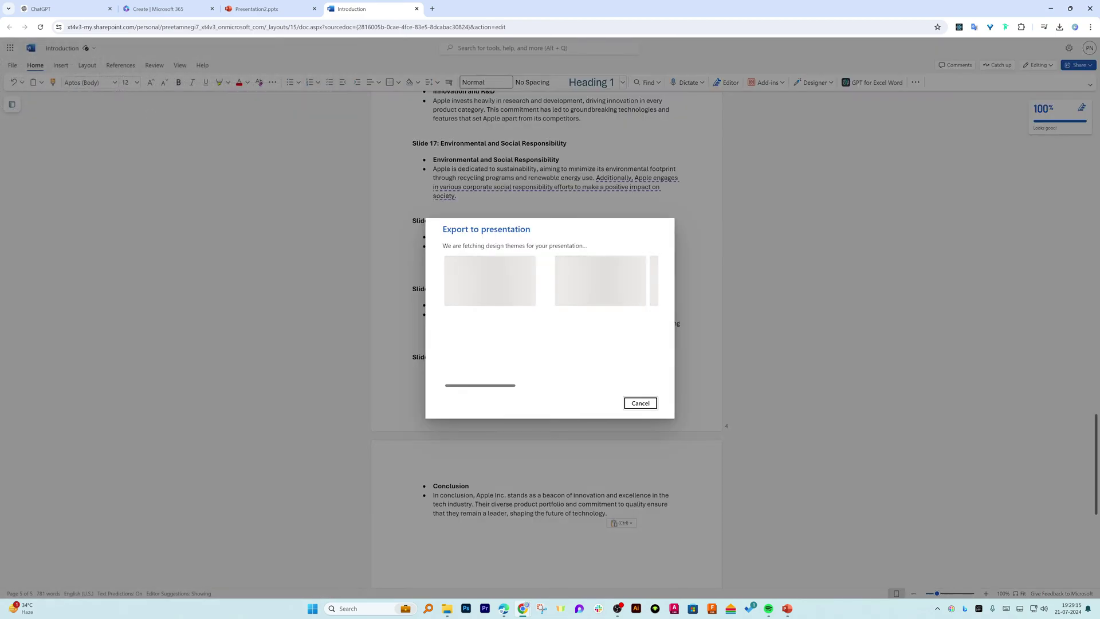
# Switch to ChatGPT in Edge and send the prompt "generate ppt with following content" followed by the copied slide content.
pyautogui.click(504, 608)
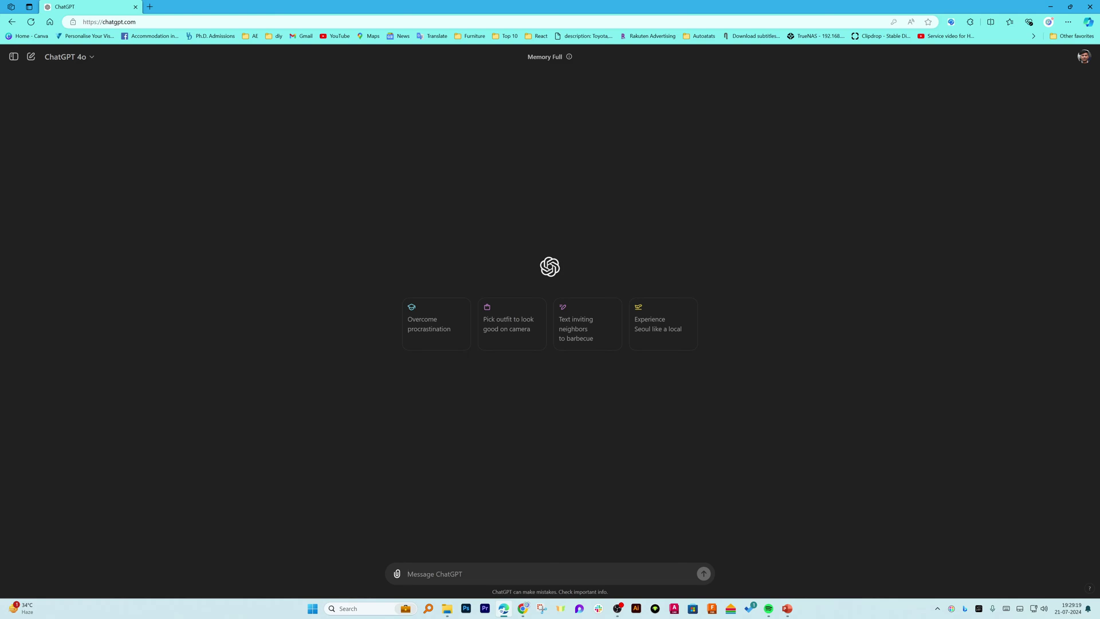
pyautogui.write('generate ppt with following content "')
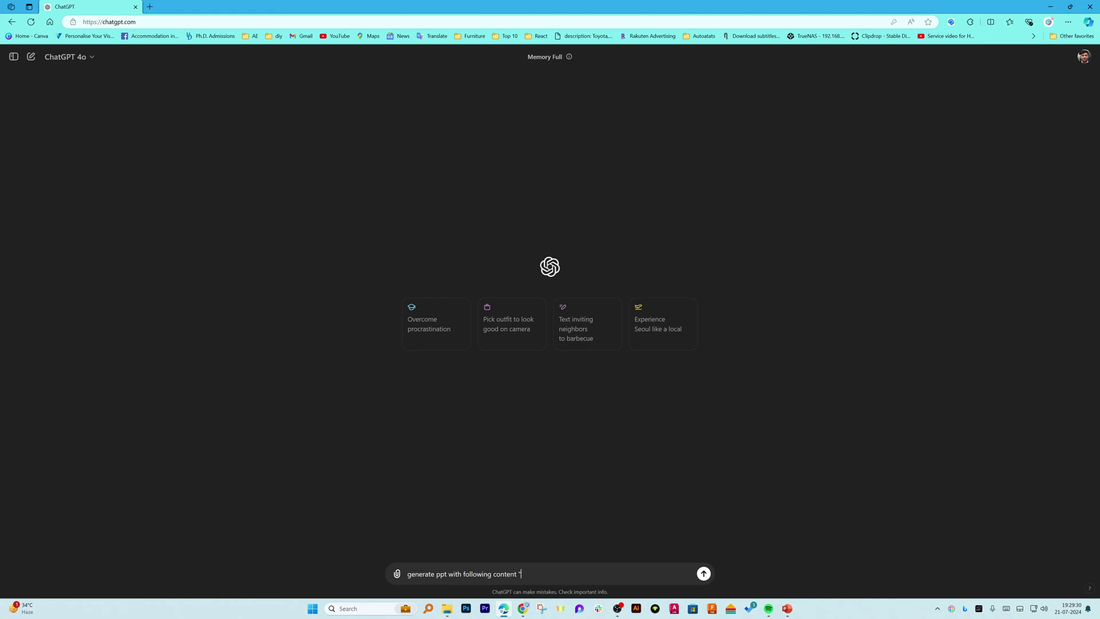
pyautogui.hotkey('ctrl', 'v')
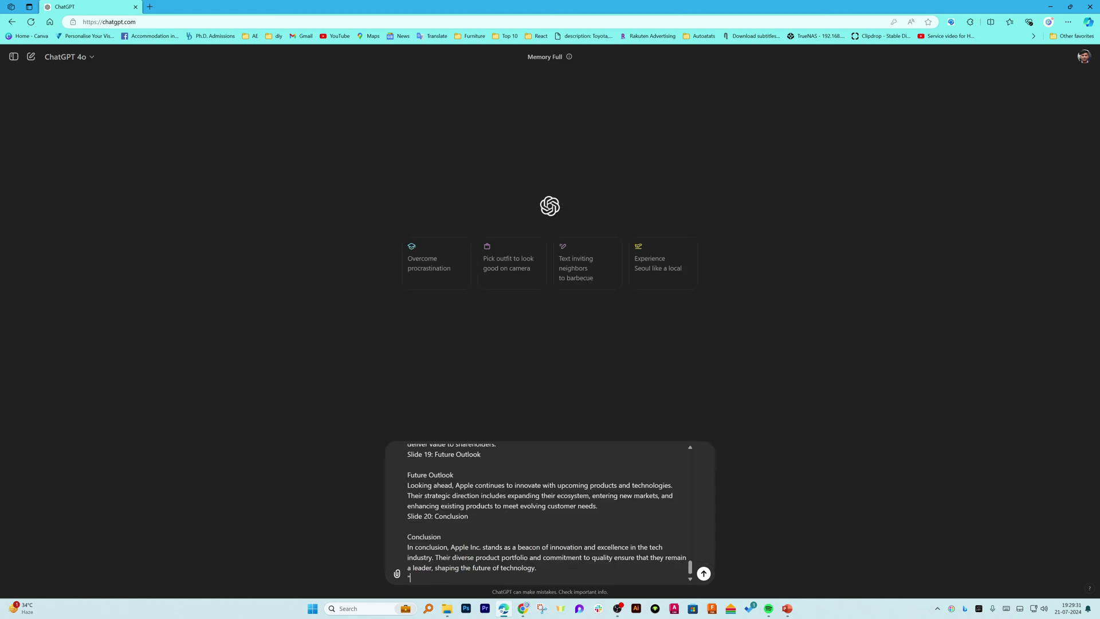
pyautogui.press('Return')
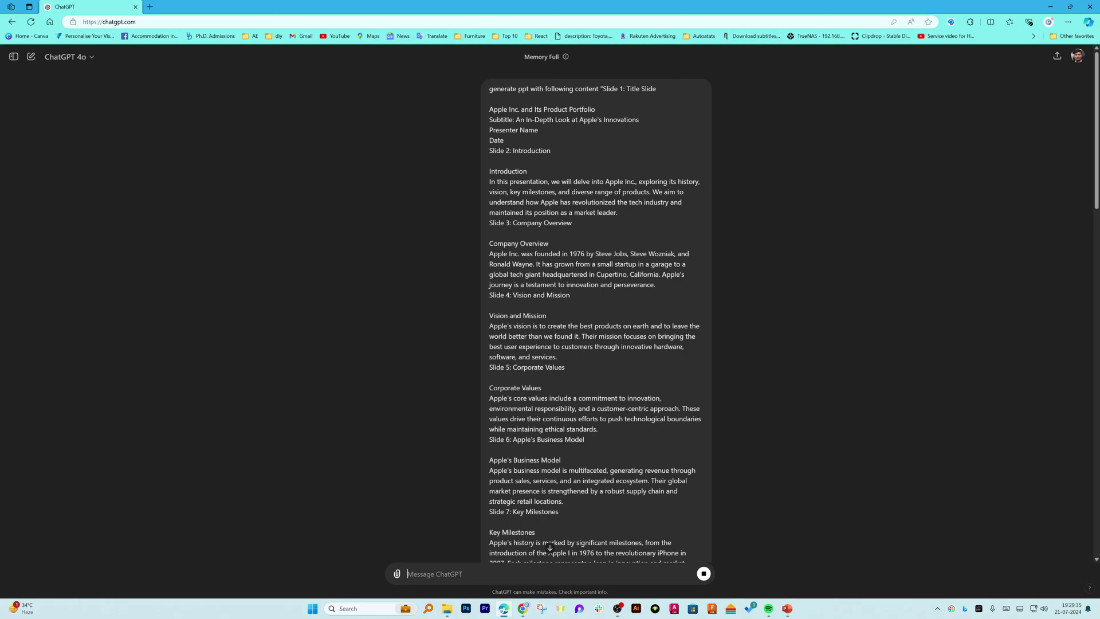
# Enlarge the conversation page and examine the sent slide content and the Python code ChatGPT writes for the presentation.
pyautogui.scroll(4, 335, 212)
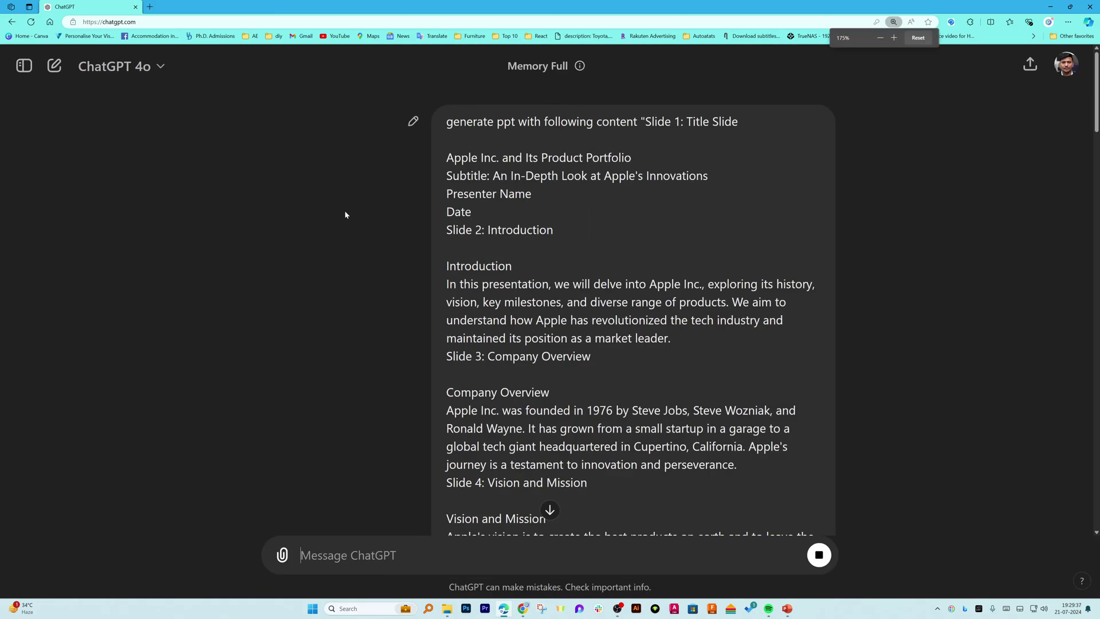
pyautogui.scroll(-2, 354, 212)
pyautogui.scroll(2, 361, 208)
pyautogui.scroll(-15, 362, 208)
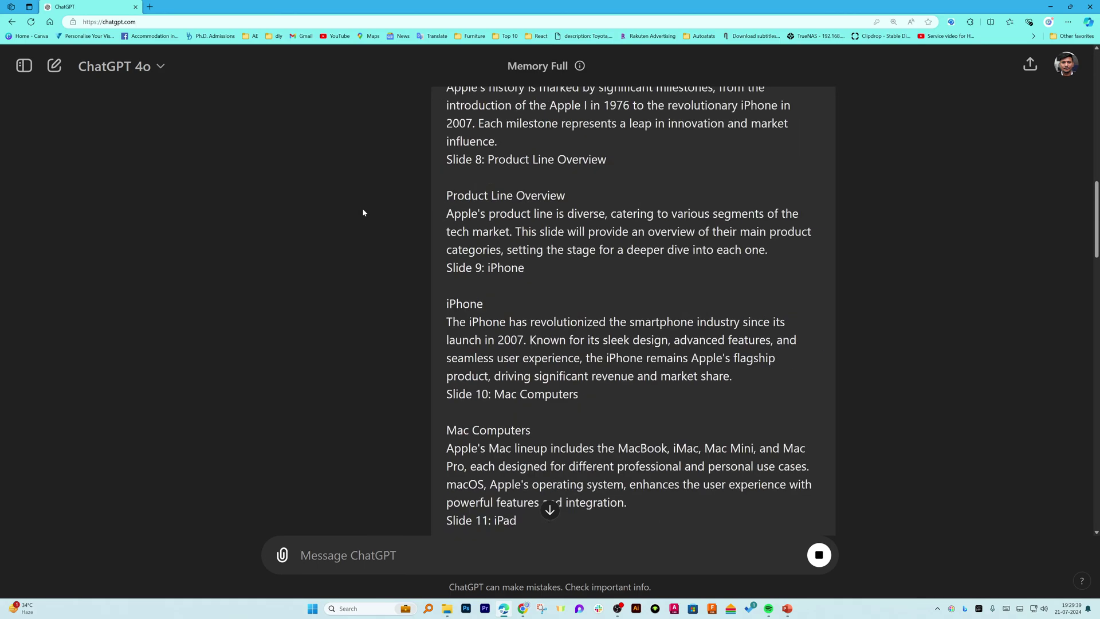
pyautogui.scroll(2, 362, 214)
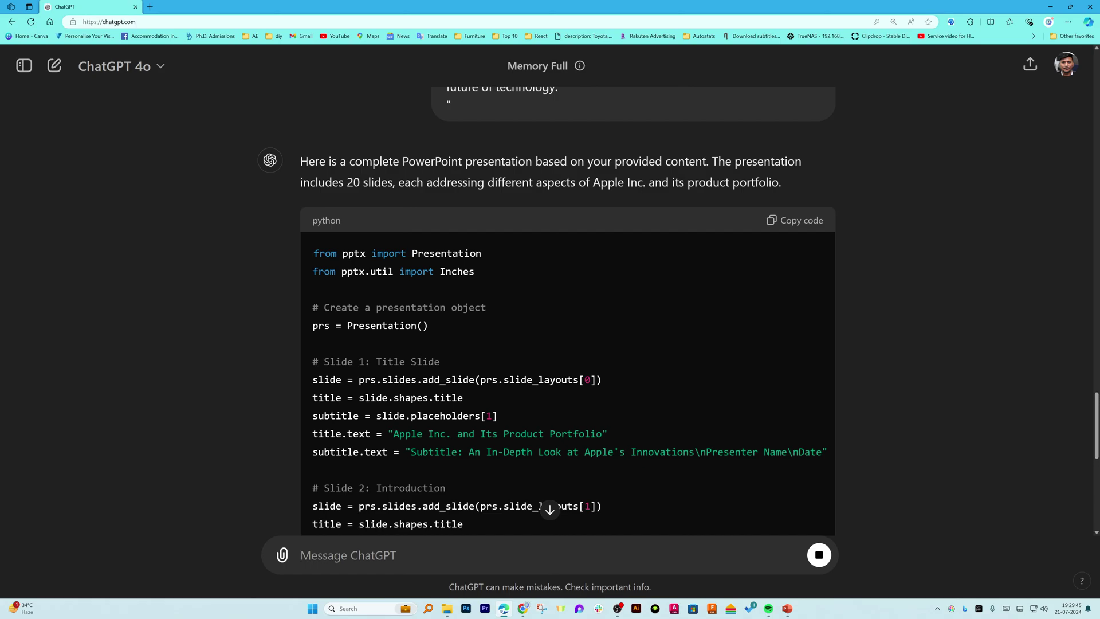
pyautogui.scroll(-10, 435, 273)
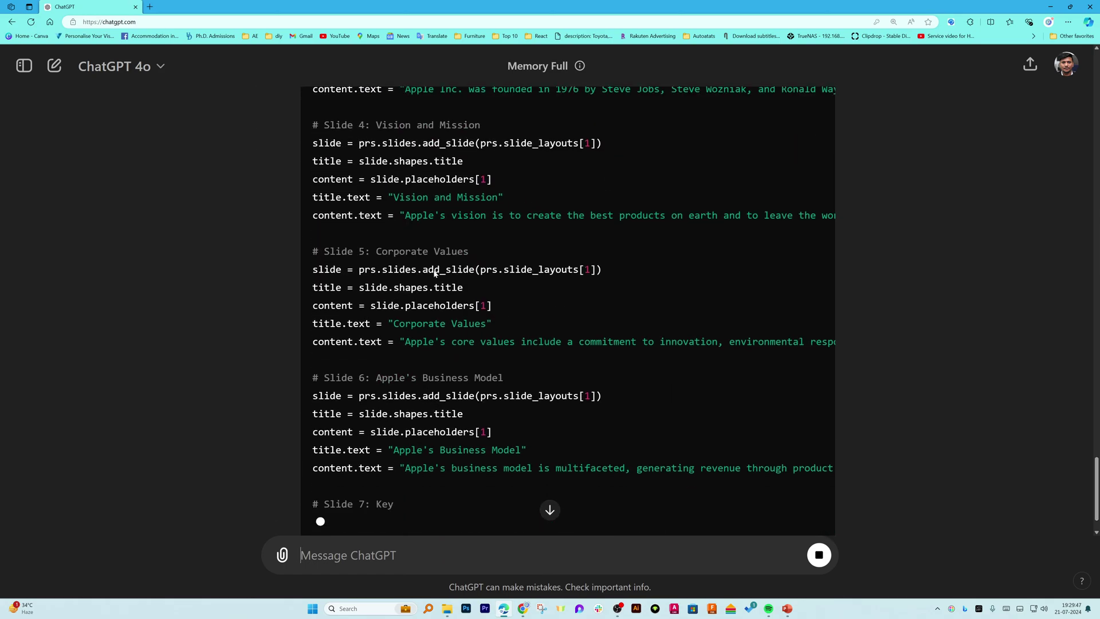
pyautogui.scroll(-2, 435, 273)
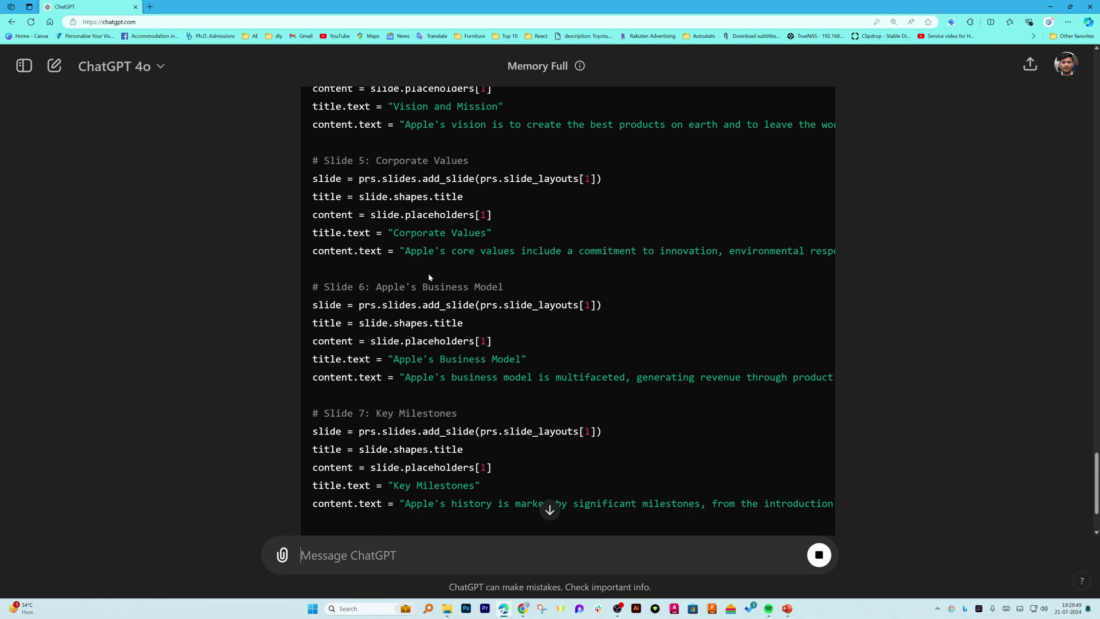
pyautogui.scroll(-4, 429, 277)
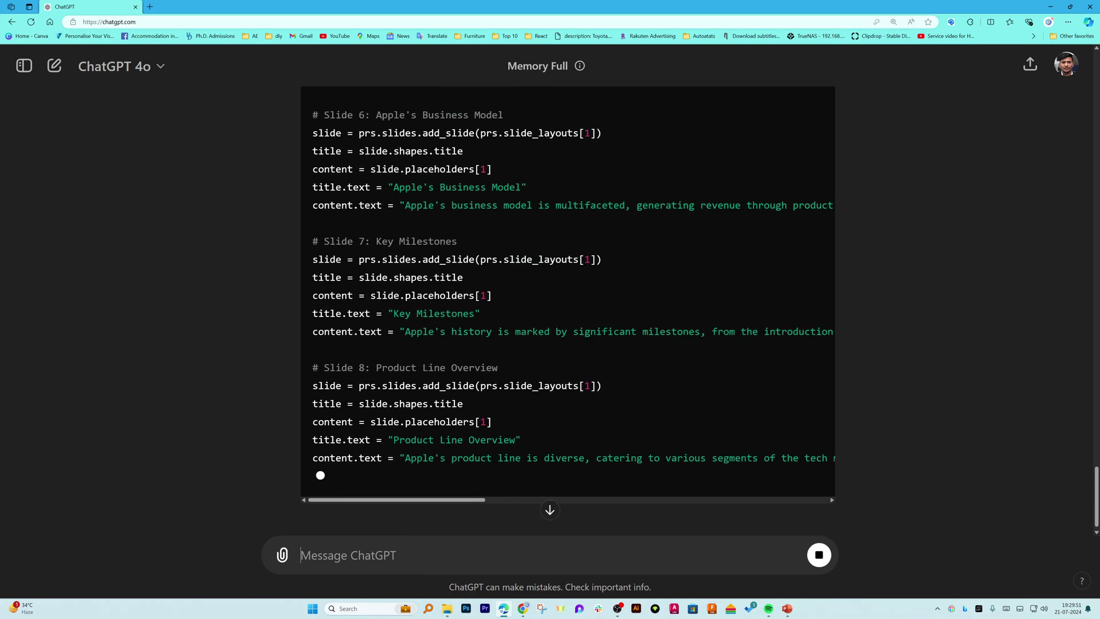
pyautogui.scroll(-3, 567, 304)
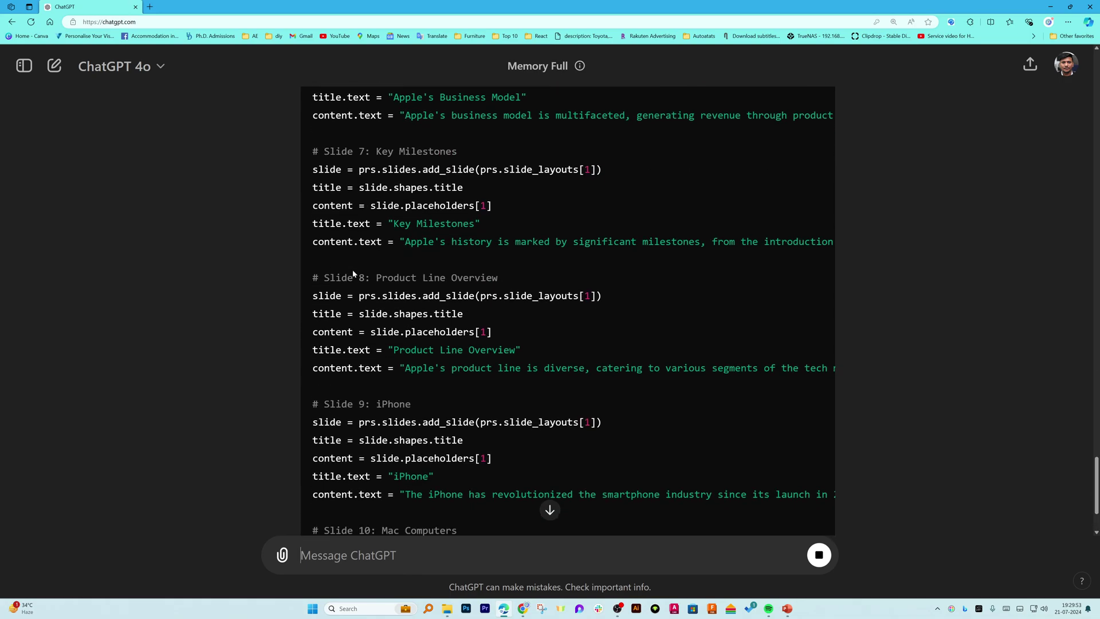
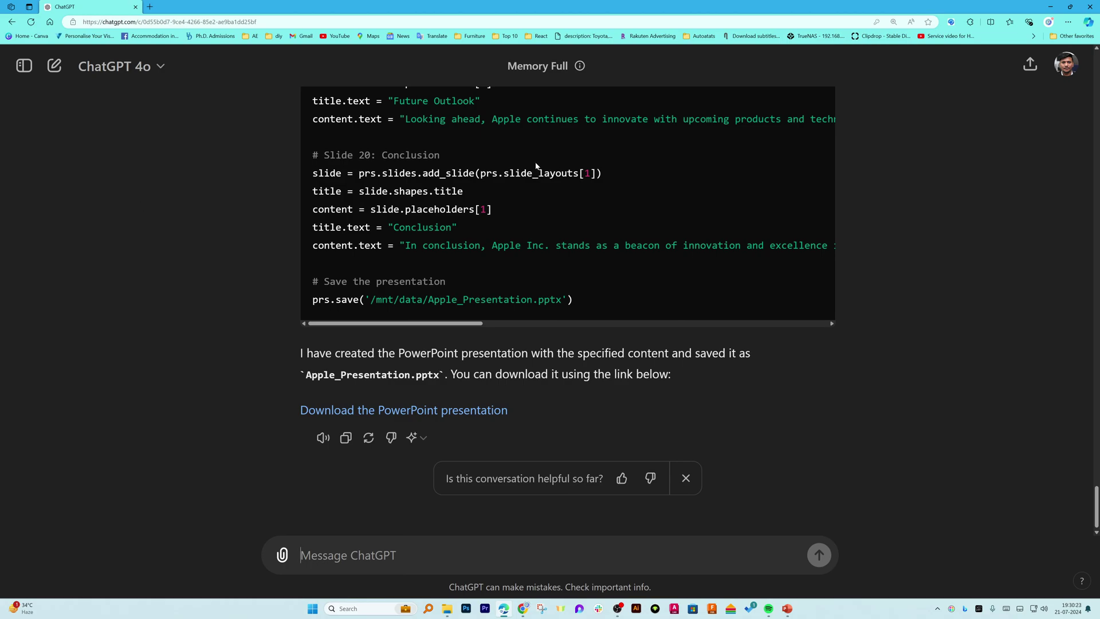
# Try to download the PowerPoint presentation from the link in ChatGPT's reply.
pyautogui.click(379, 410)
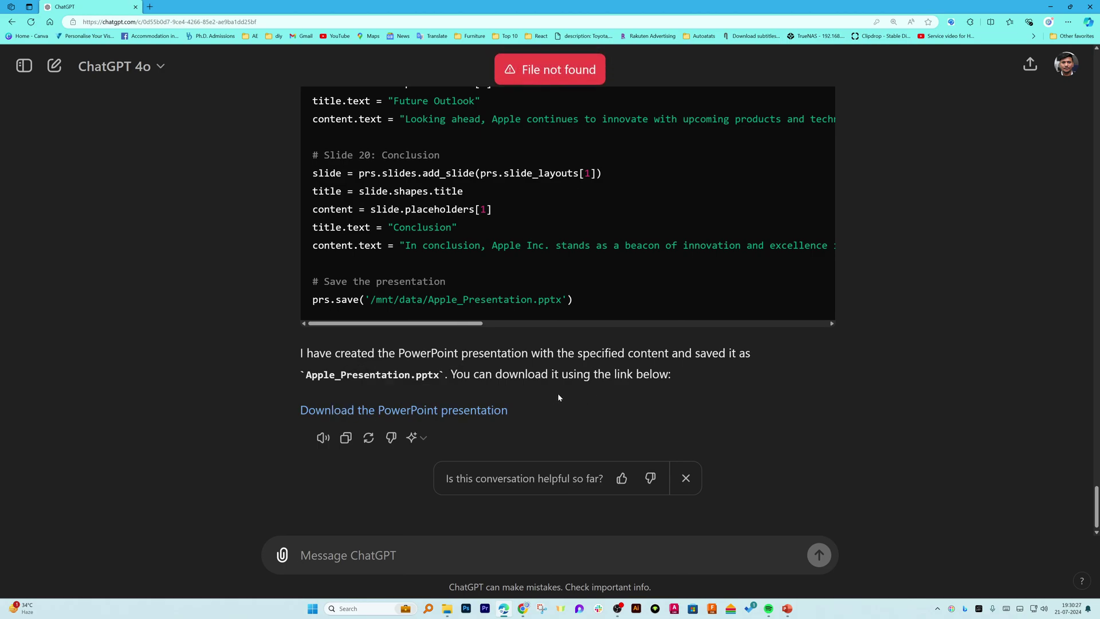
pyautogui.click(475, 413)
pyautogui.click(484, 414)
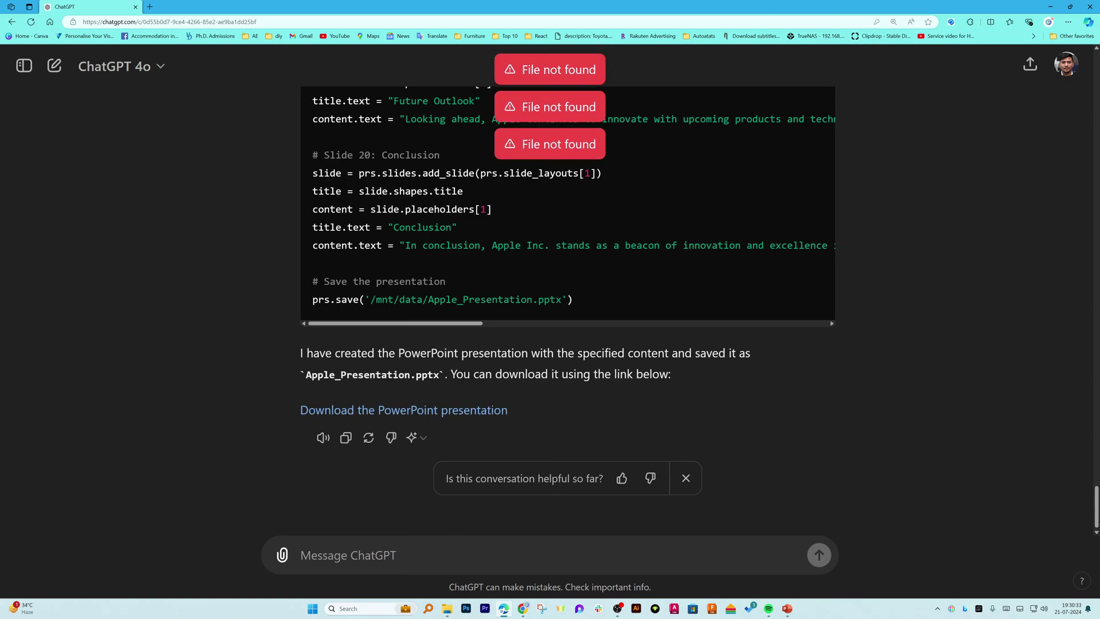
# Send ChatGPT the message "i am not able to download the file it shows file not found when i click on download".
pyautogui.write('i am not a')
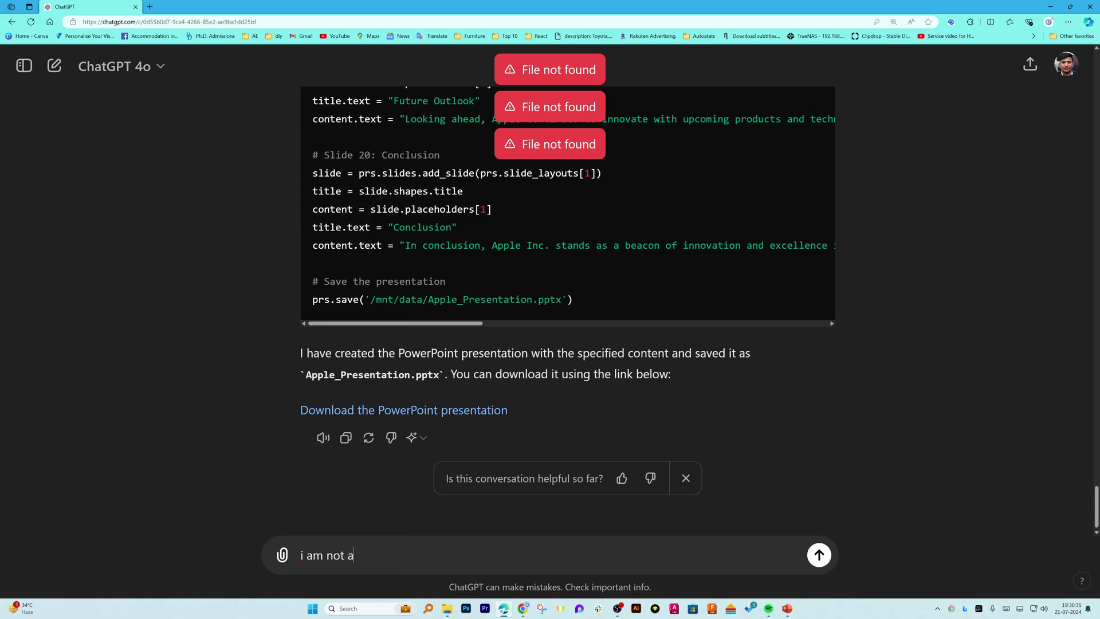
pyautogui.write('ble to dow')
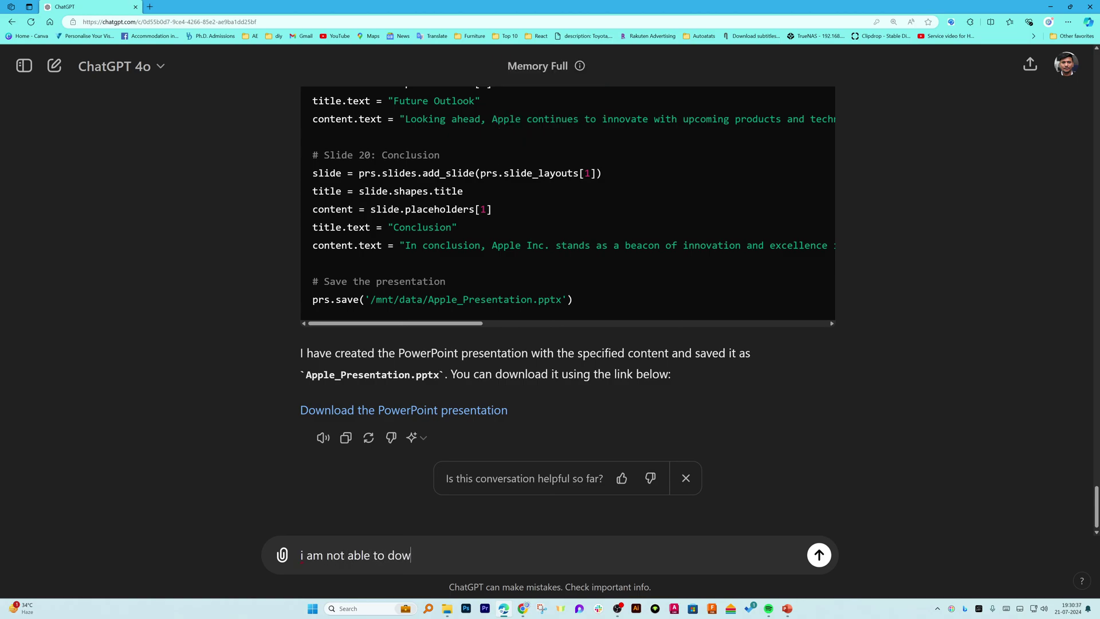
pyautogui.write('nload the file it shows')
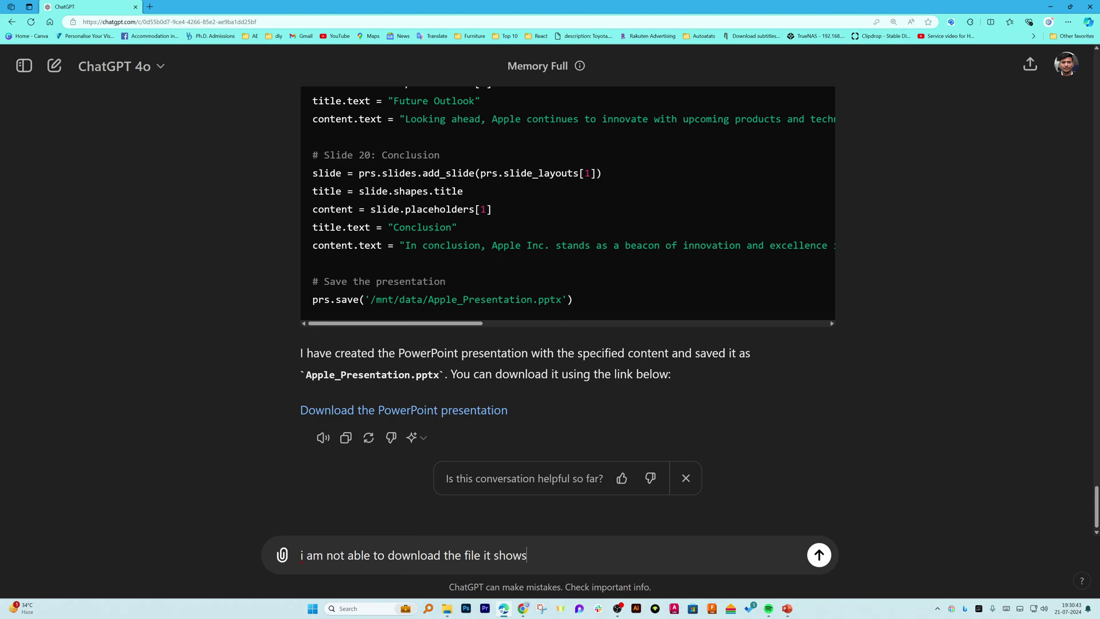
pyautogui.write(' file')
pyautogui.write(' not found ')
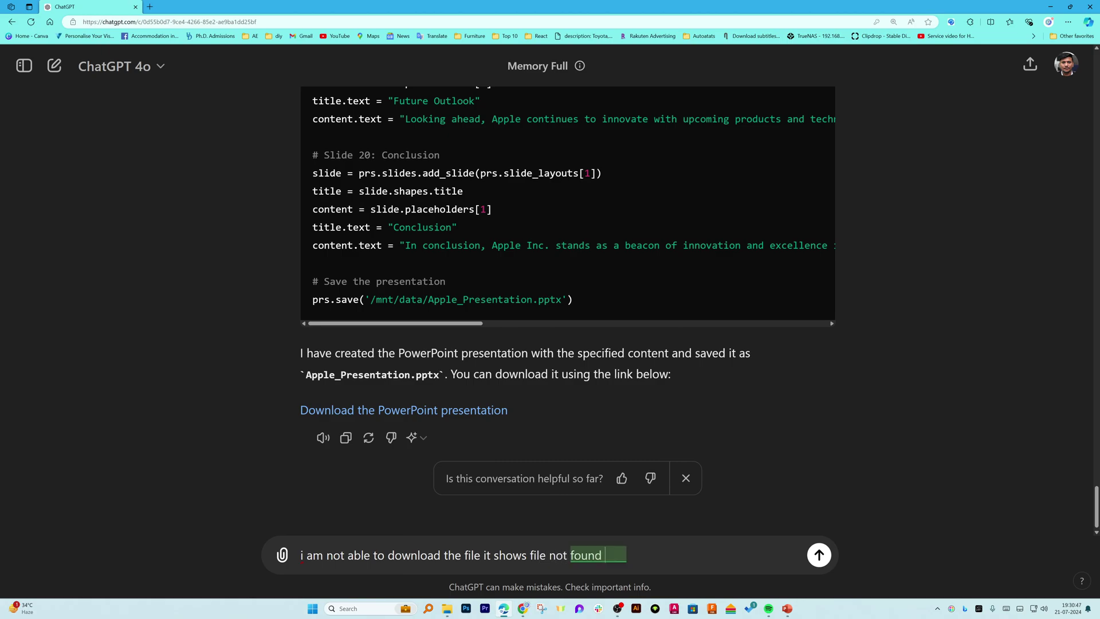
pyautogui.write('when i clic')
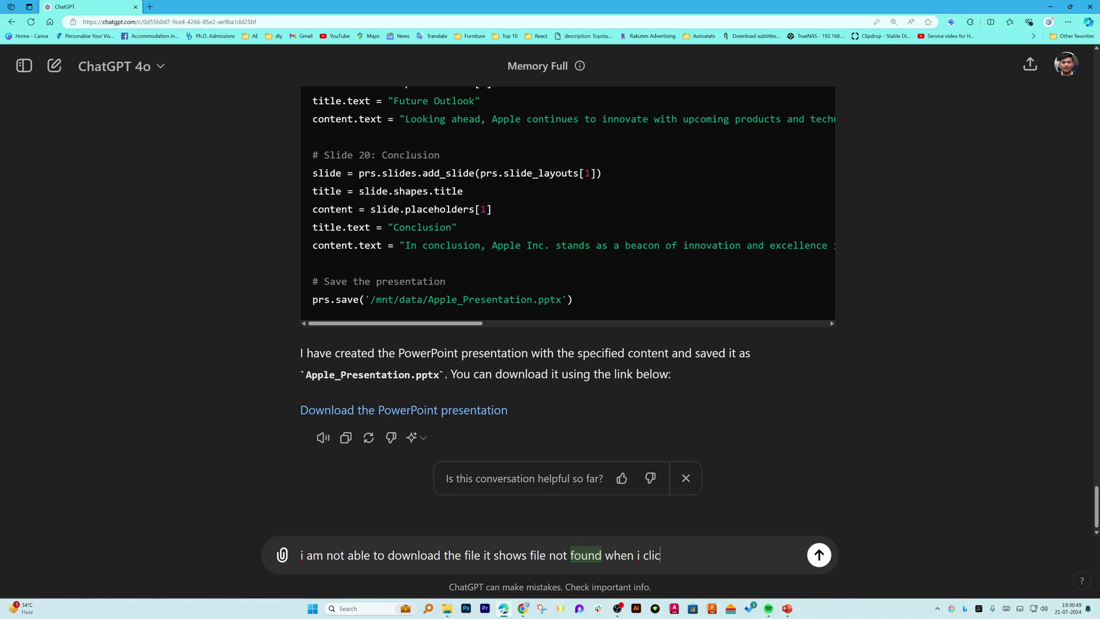
pyautogui.write('k on down')
pyautogui.write('load')
pyautogui.press('Return')
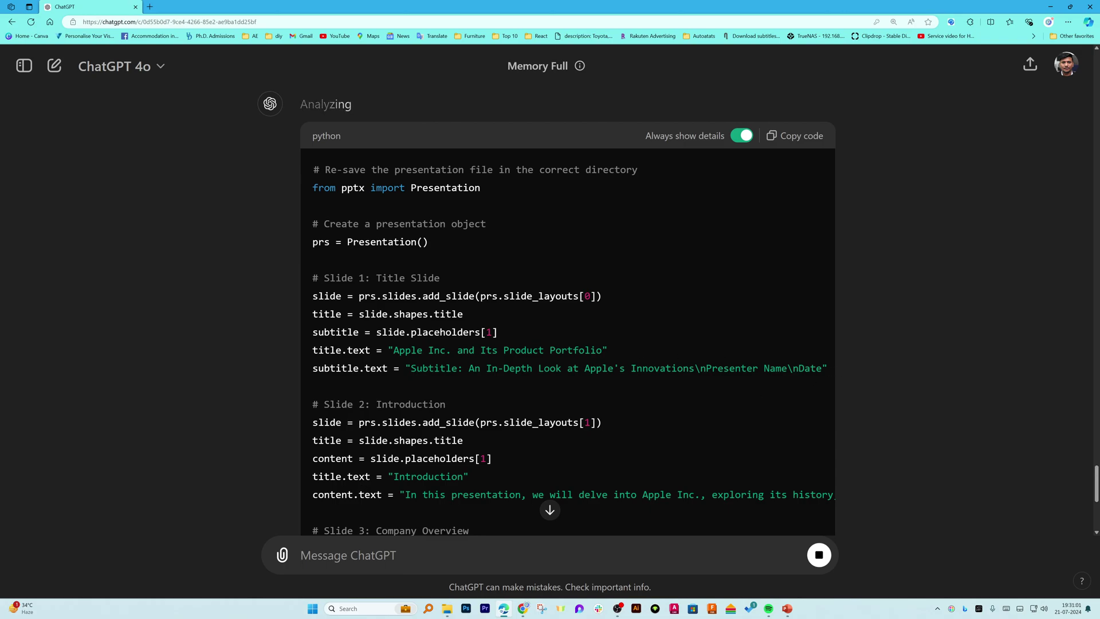
# Examine ChatGPT's regenerated Python code for re-saving the presentation, enlarging the page for reading.
pyautogui.scroll(-2, 578, 347)
pyautogui.scroll(-15, 579, 350)
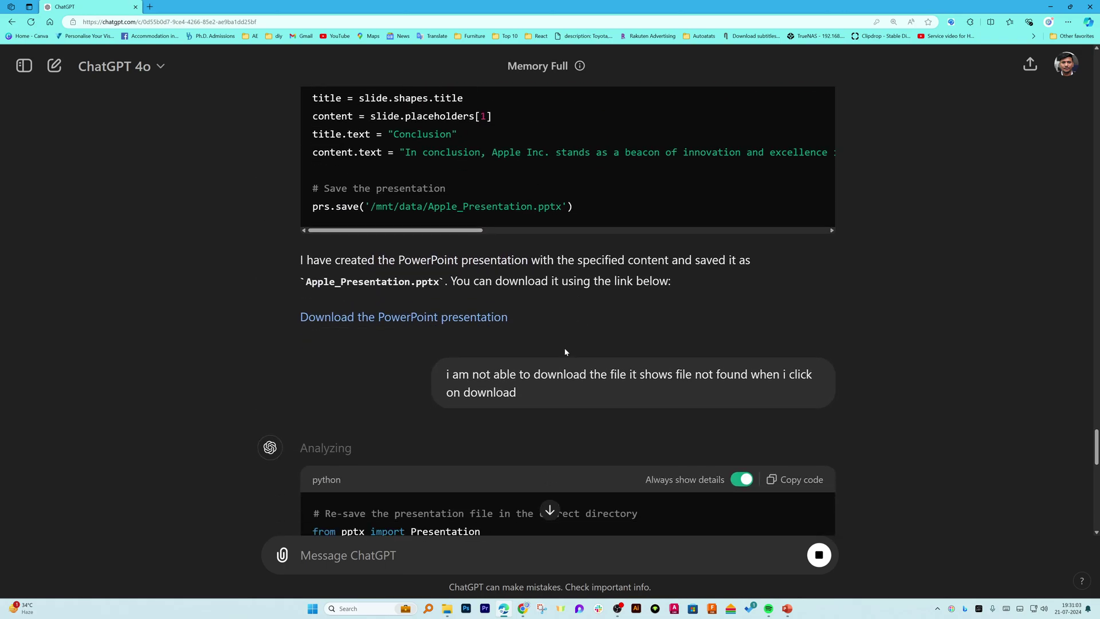
pyautogui.scroll(-2, 548, 349)
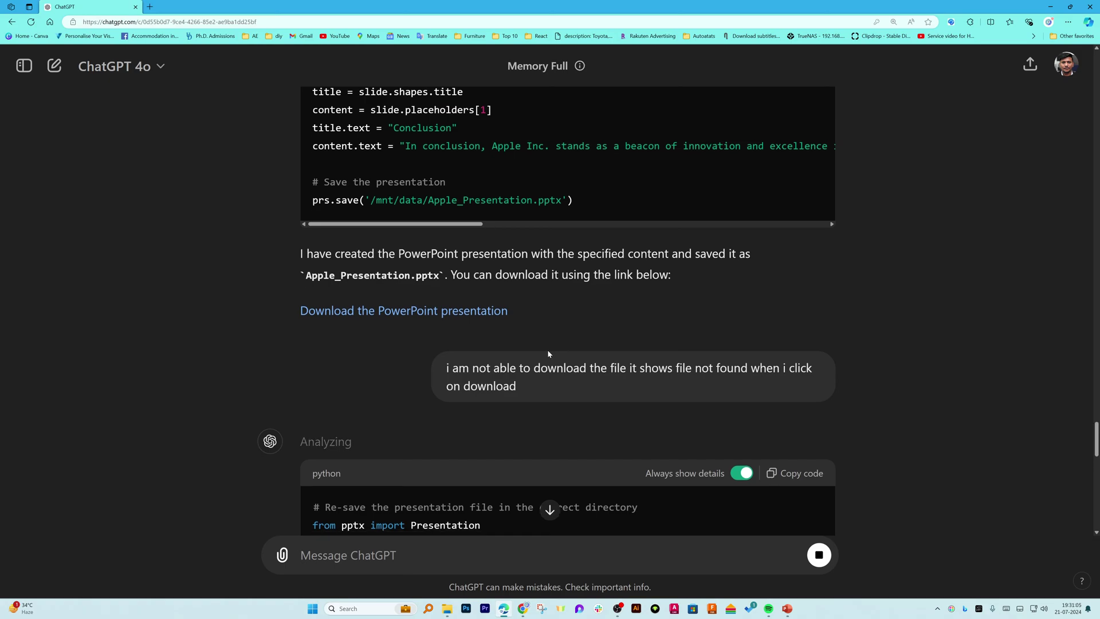
pyautogui.doubleClick(326, 351)
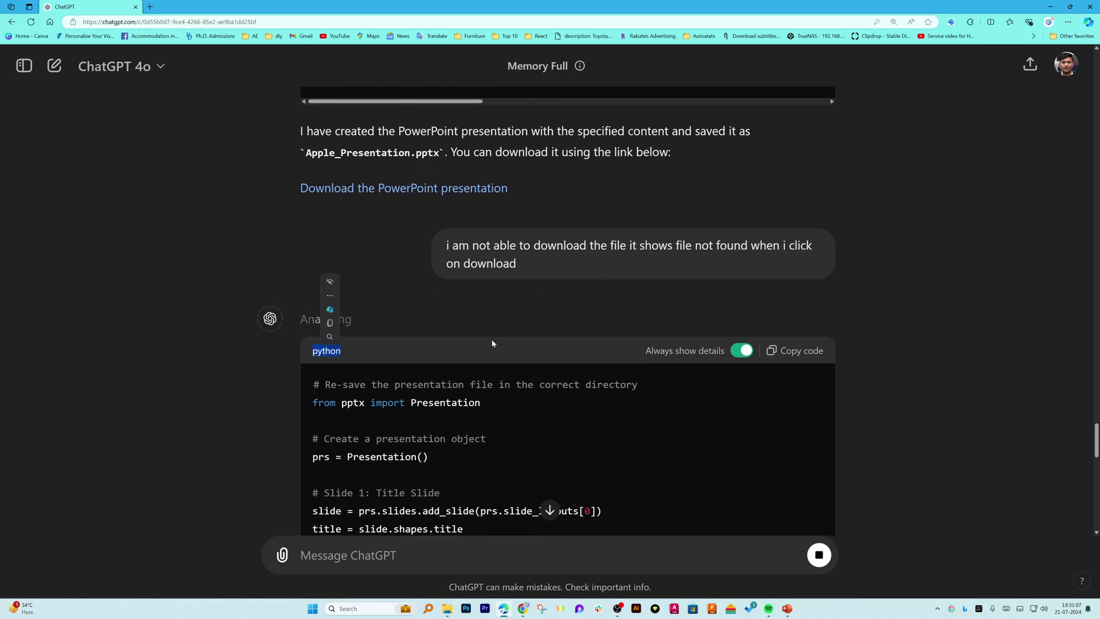
pyautogui.scroll(-3, 326, 350)
pyautogui.scroll(-12, 490, 341)
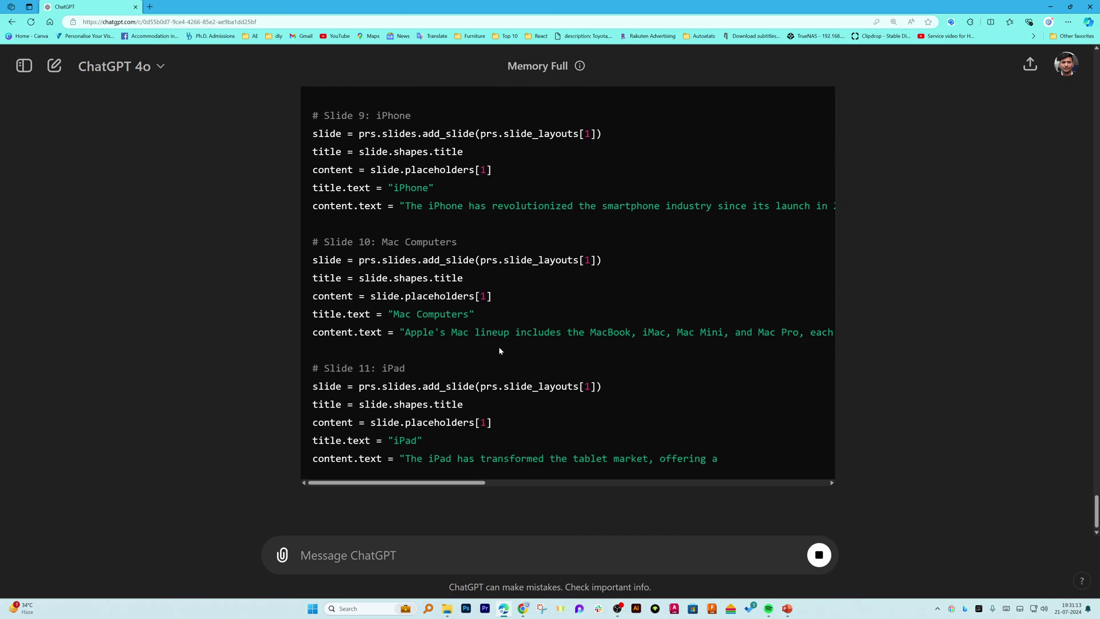
pyautogui.hotkey('ctrl', '+')
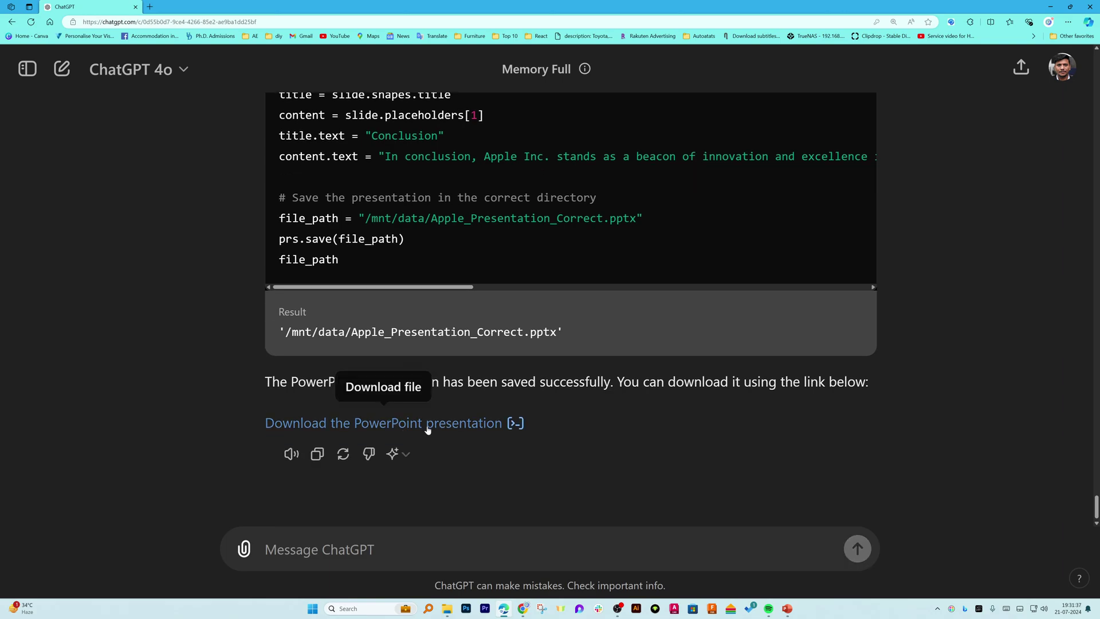
# Download the regenerated Apple_Presentation_Correct.pptx from ChatGPT's reply, open it and look through its slides up to Conclusion.
pyautogui.click(428, 424)
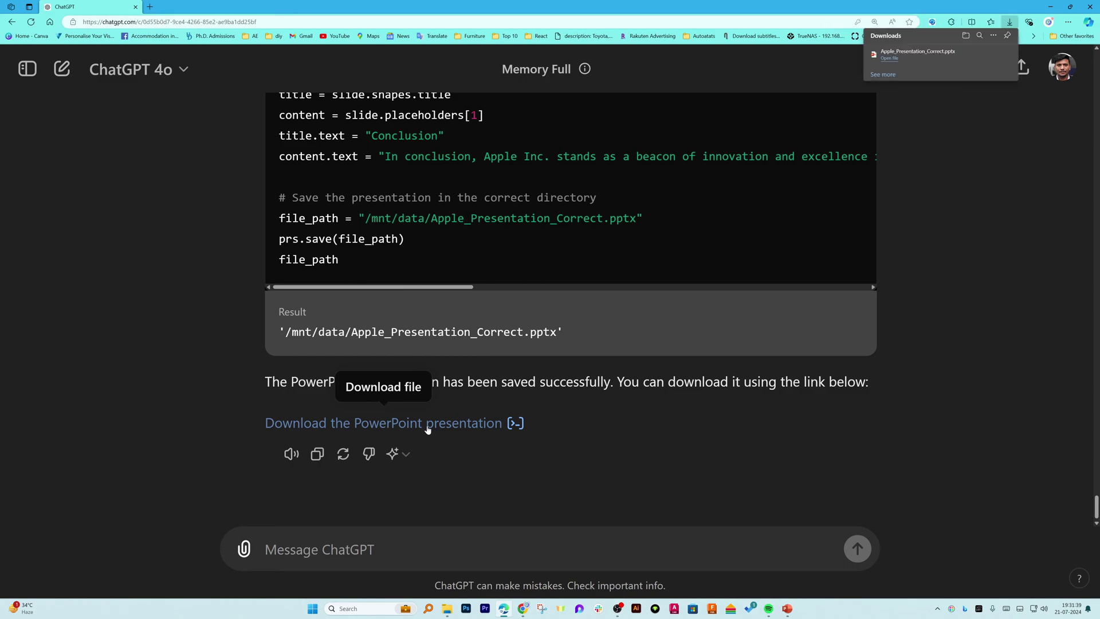
pyautogui.click(889, 58)
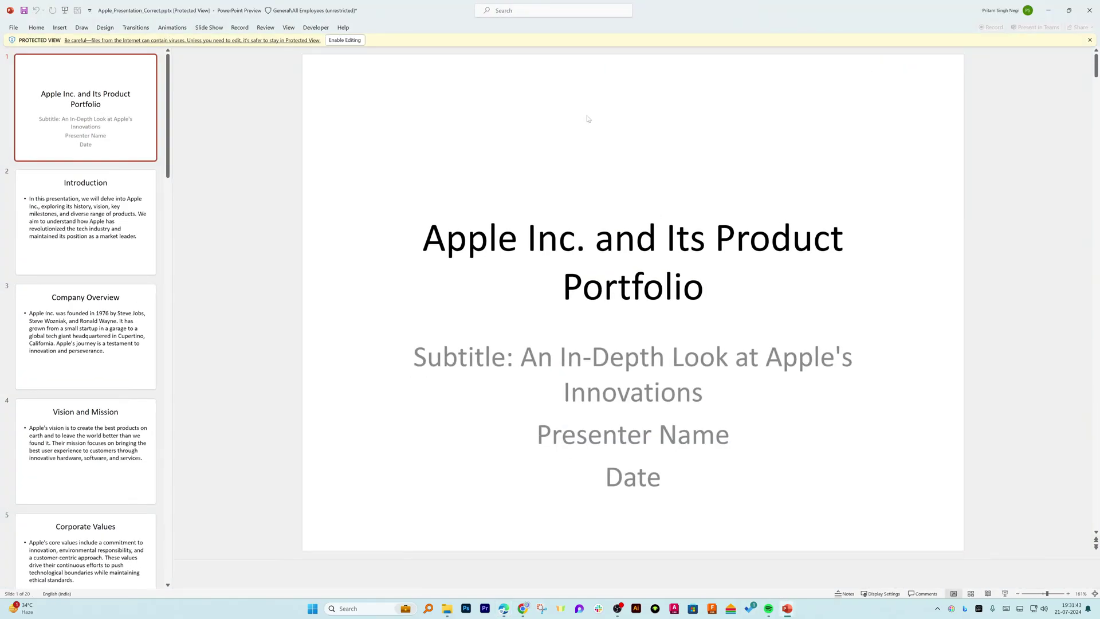
pyautogui.scroll(-4, 197, 154)
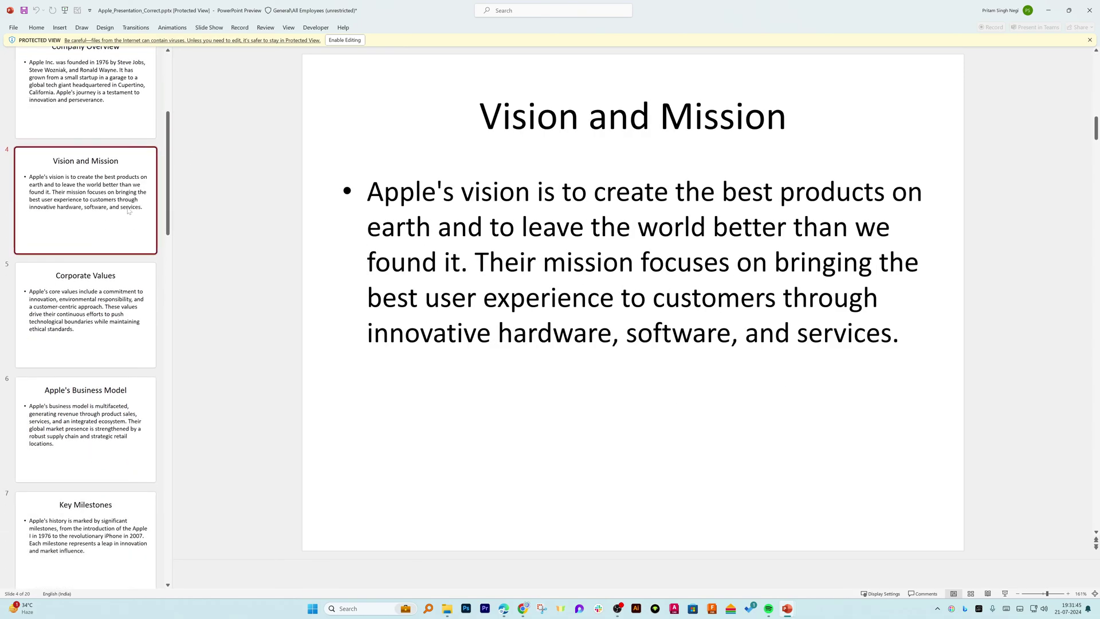
pyautogui.scroll(-4, 103, 325)
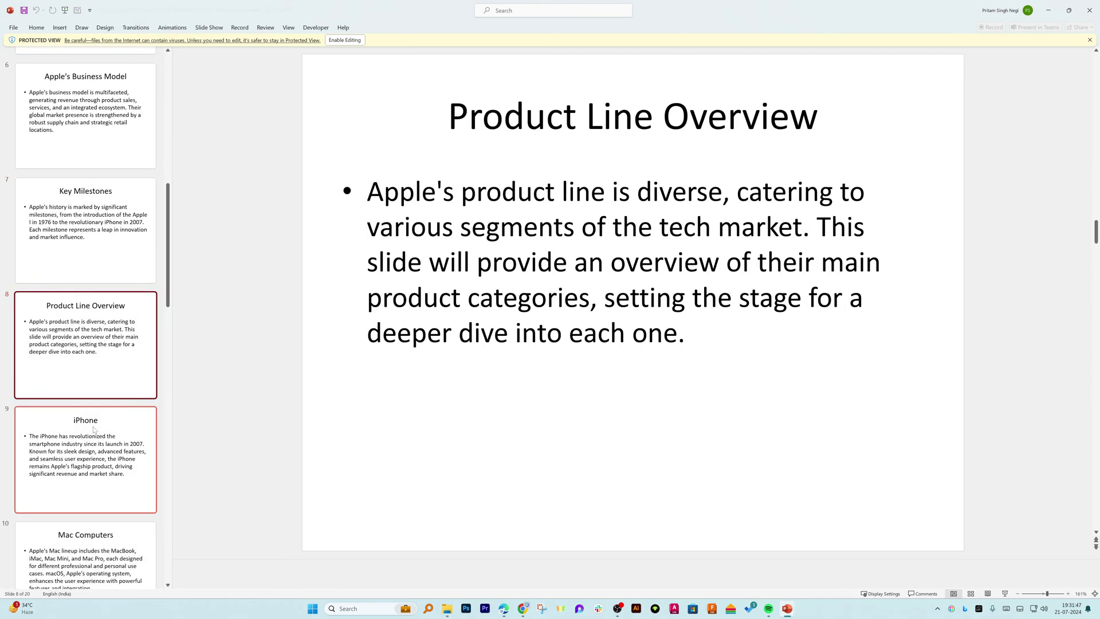
pyautogui.scroll(-11, 95, 345)
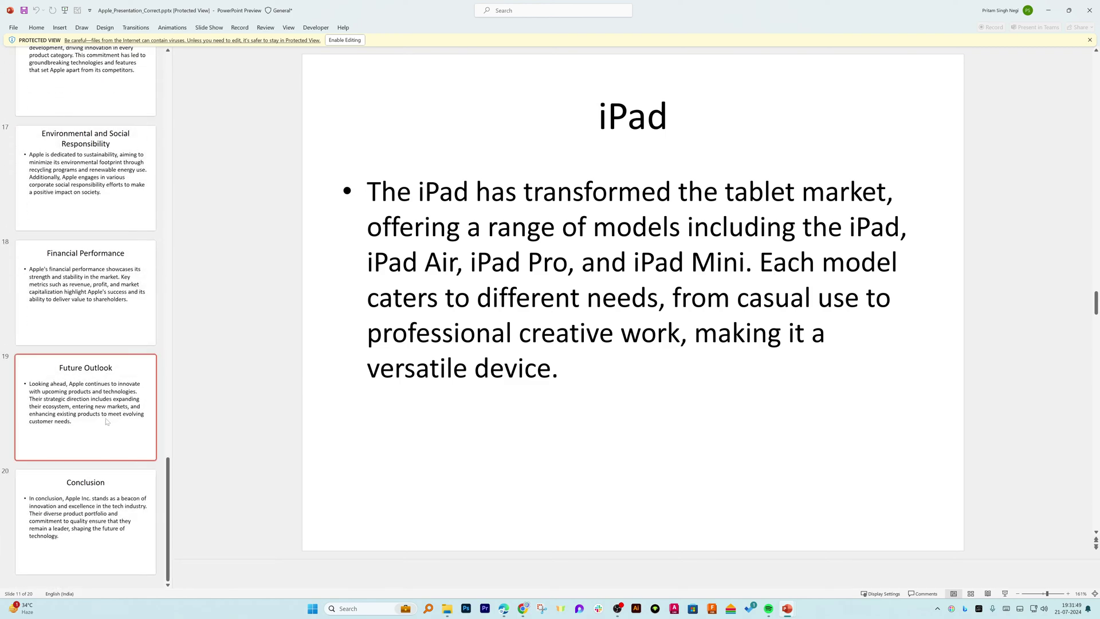
pyautogui.click(100, 477)
pyautogui.scroll(15, 103, 470)
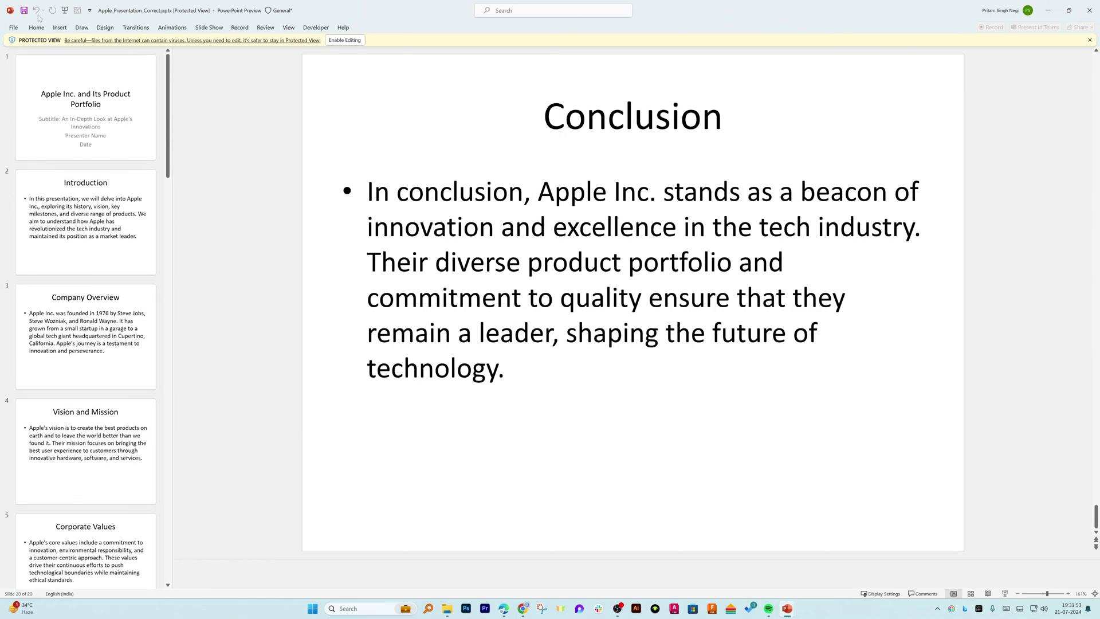
# View the PowerPoint account information, leave the presentation windows and open a blank browser tab.
pyautogui.click(13, 28)
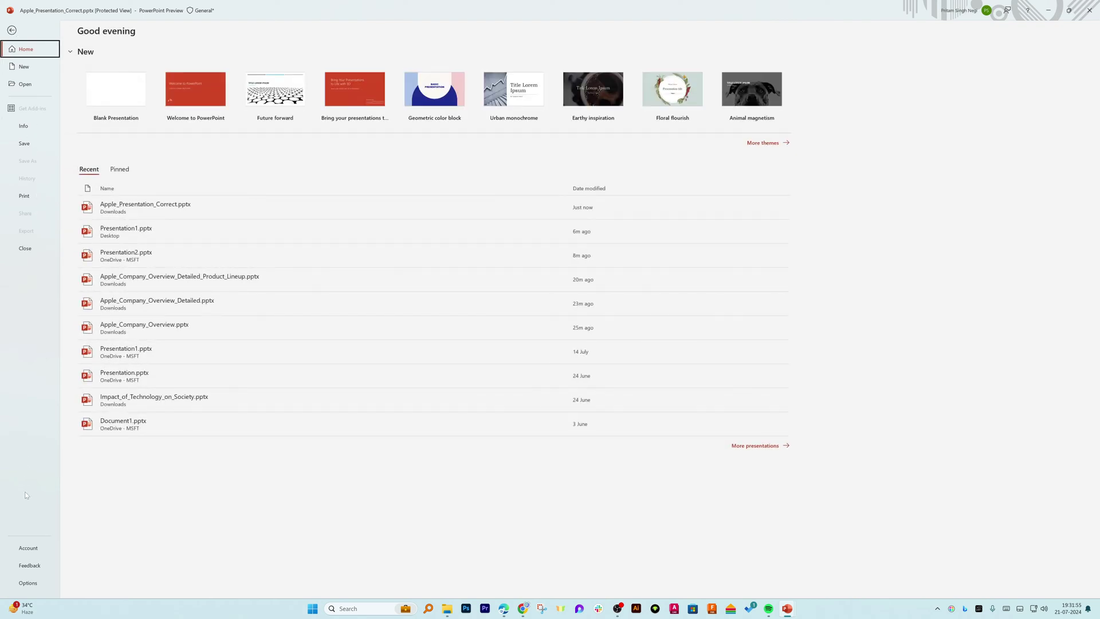
pyautogui.click(29, 548)
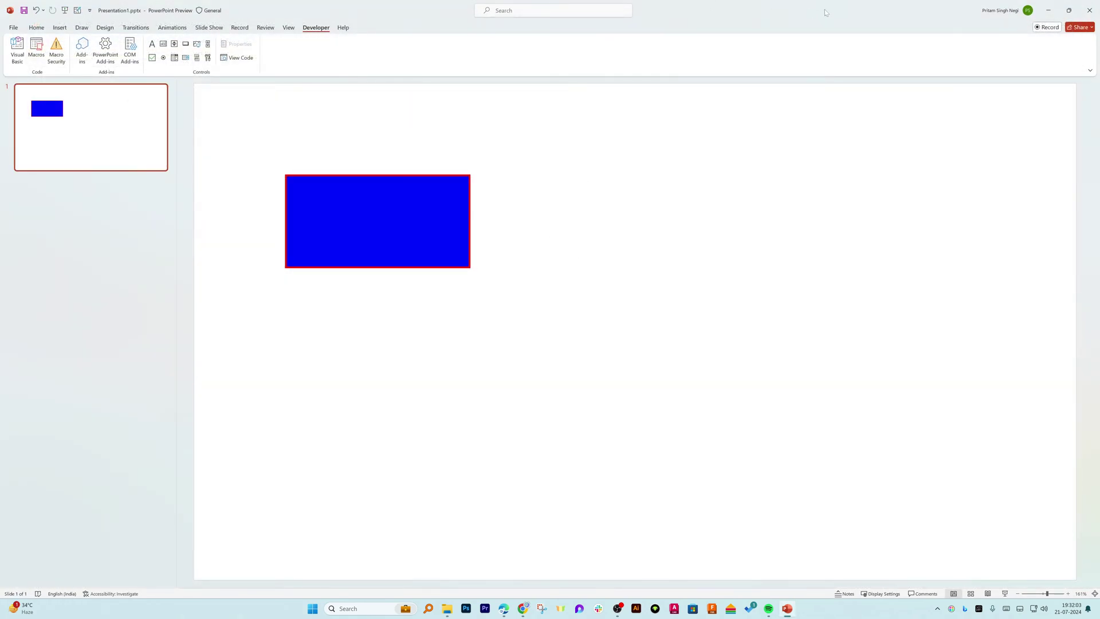
pyautogui.moveTo(825, 10); pyautogui.dragTo(0, 129)
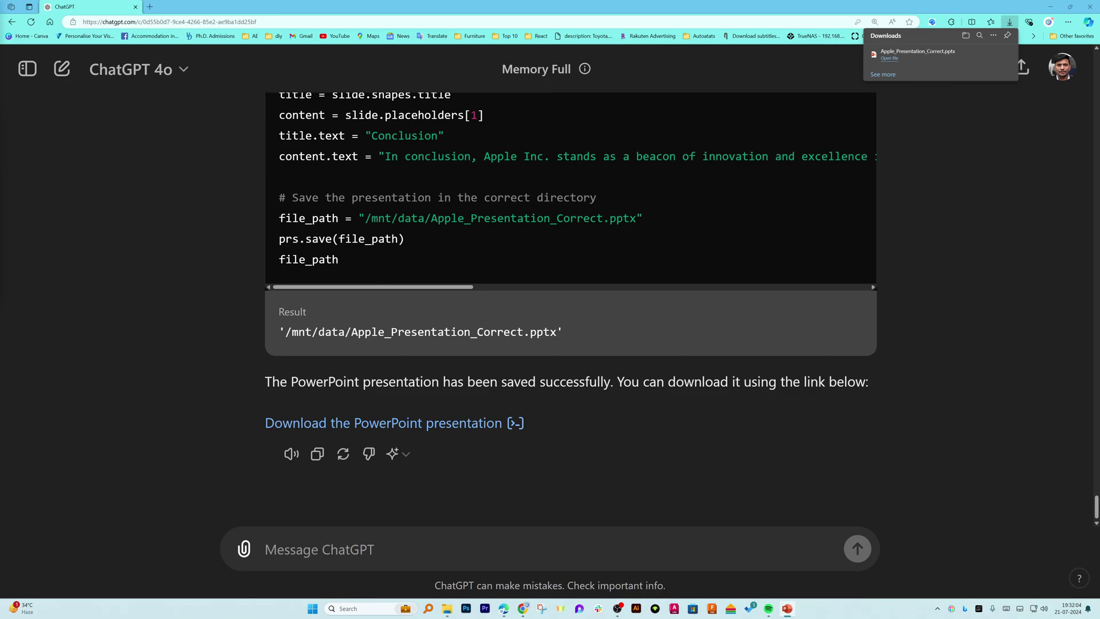
pyautogui.click(150, 6)
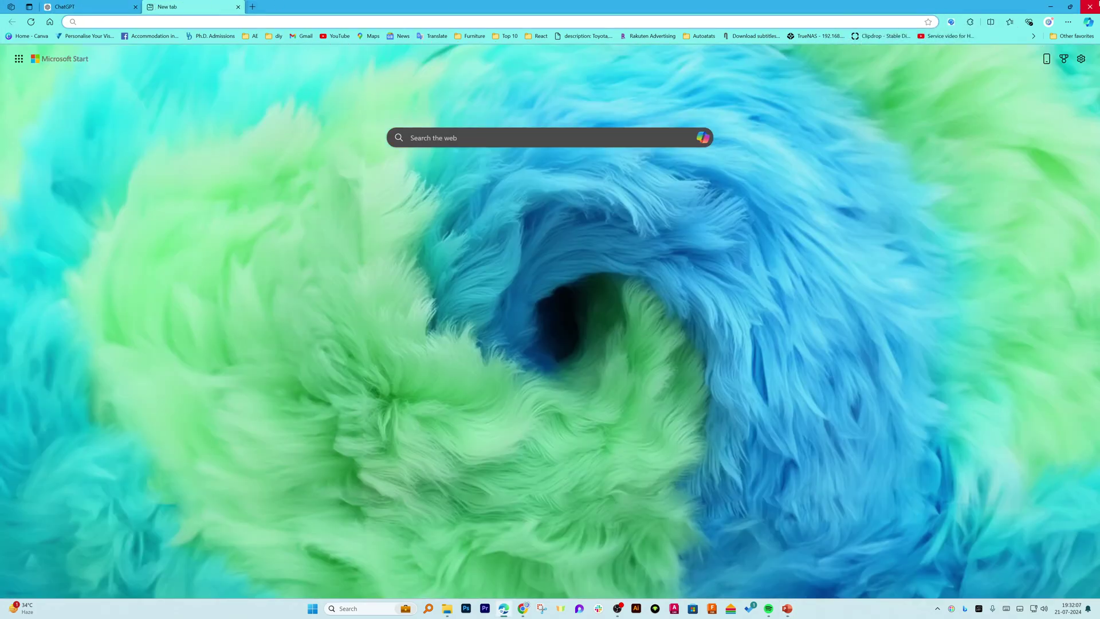
# Switch to the Introduction document in Word for the web and export it as a presentation with the first design theme.
pyautogui.hotkey('alt', 'Tab')
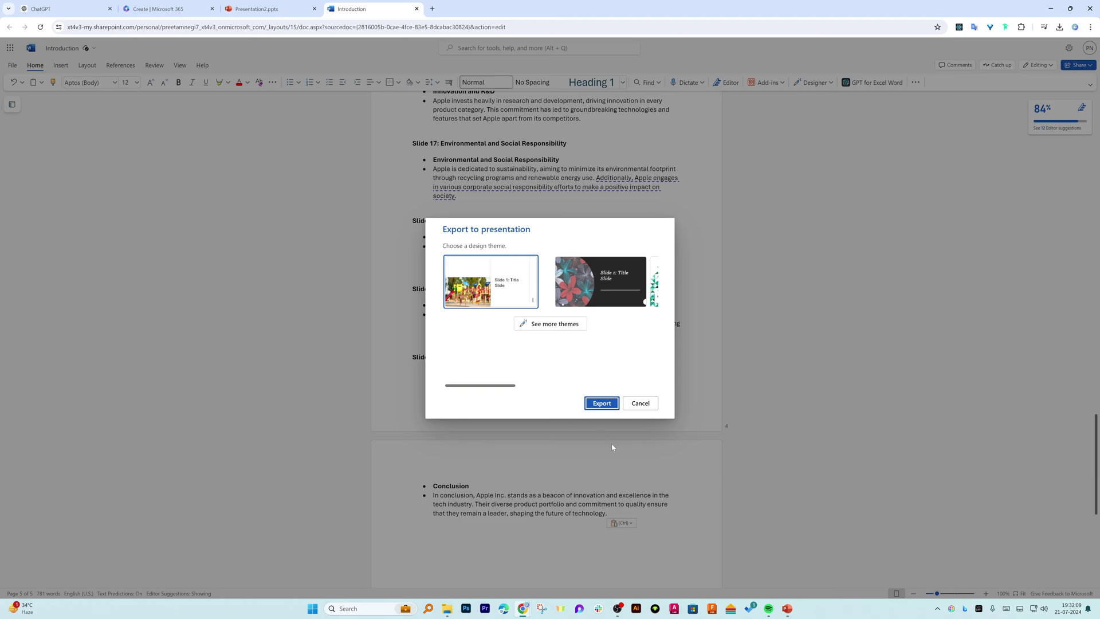
pyautogui.click(601, 403)
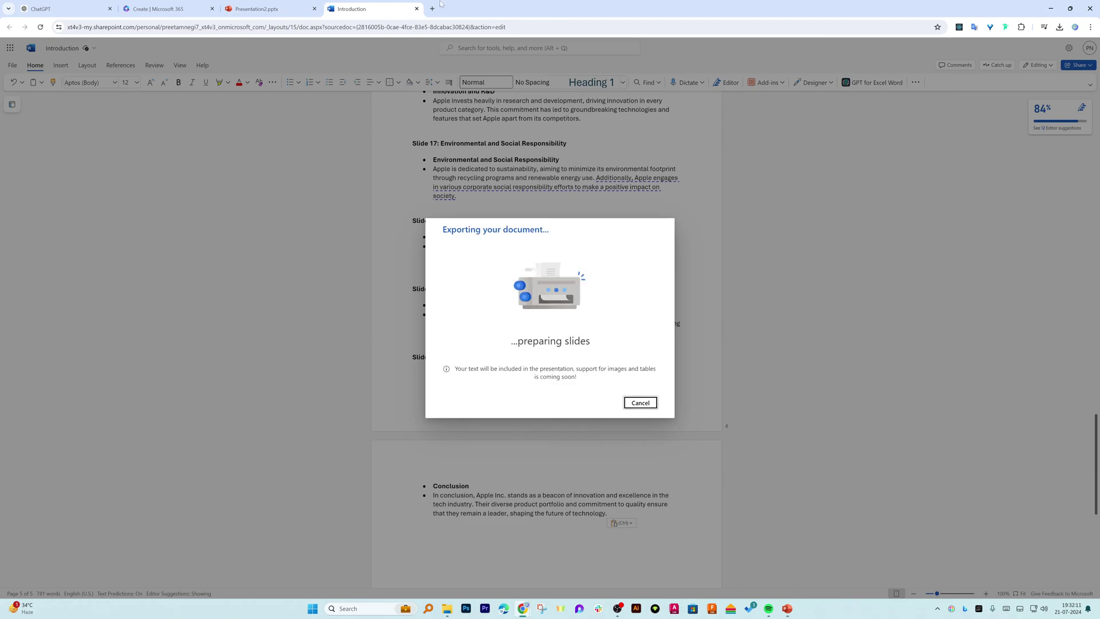
# Try to open Apple_Presentation_Correct.pptx from this device's Downloads folder through the online Presentation2 file.
pyautogui.click(272, 12)
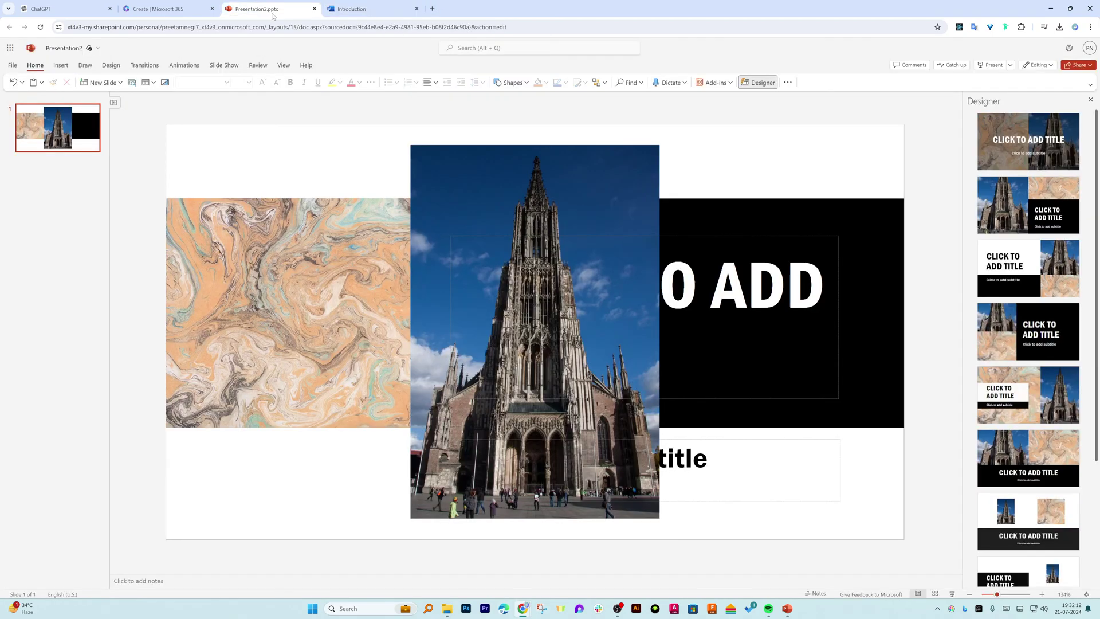
pyautogui.click(12, 65)
pyautogui.click(31, 109)
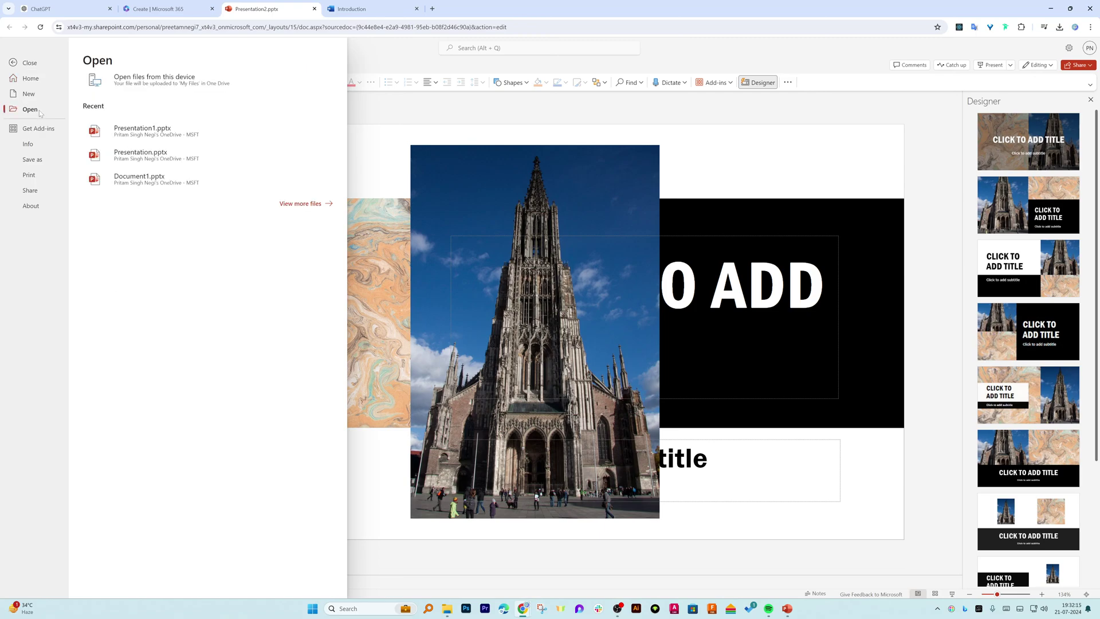
pyautogui.click(158, 90)
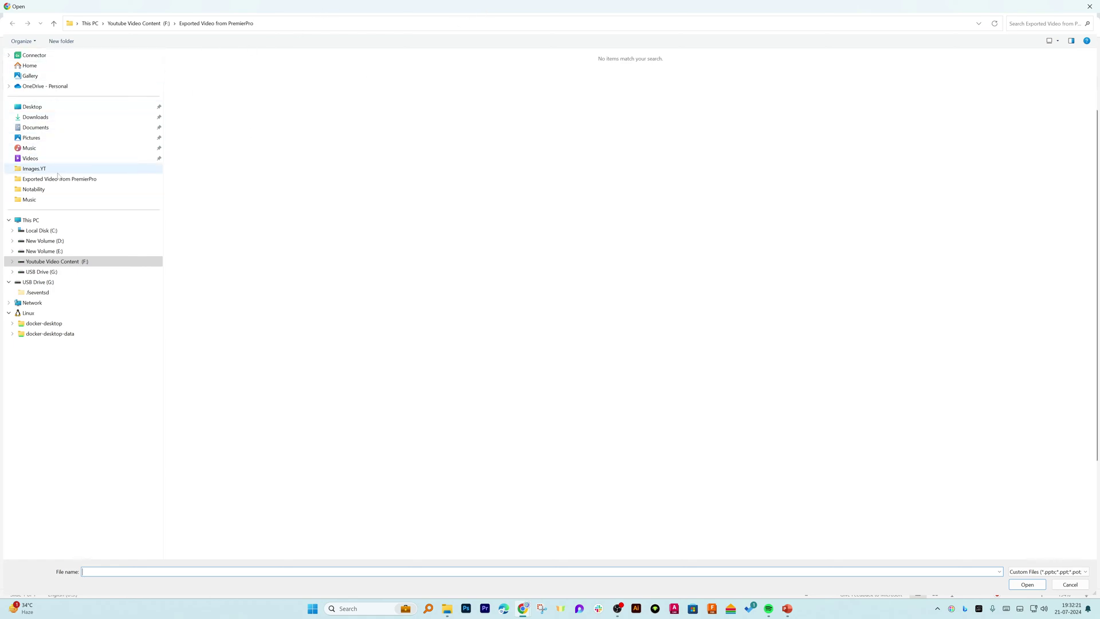
pyautogui.click(60, 116)
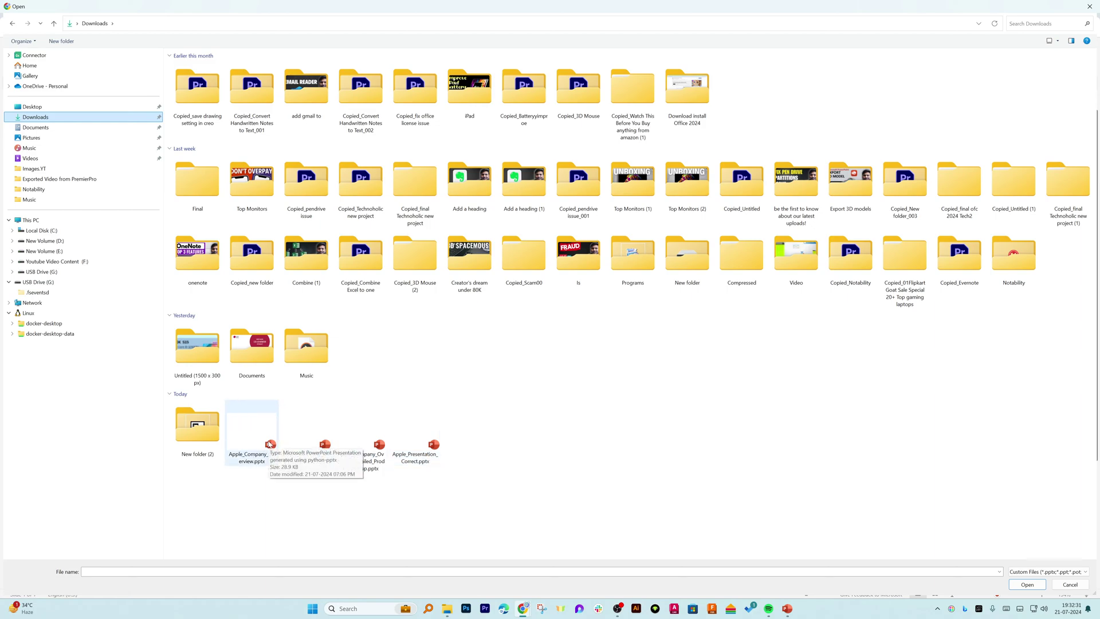
pyautogui.doubleClick(430, 445)
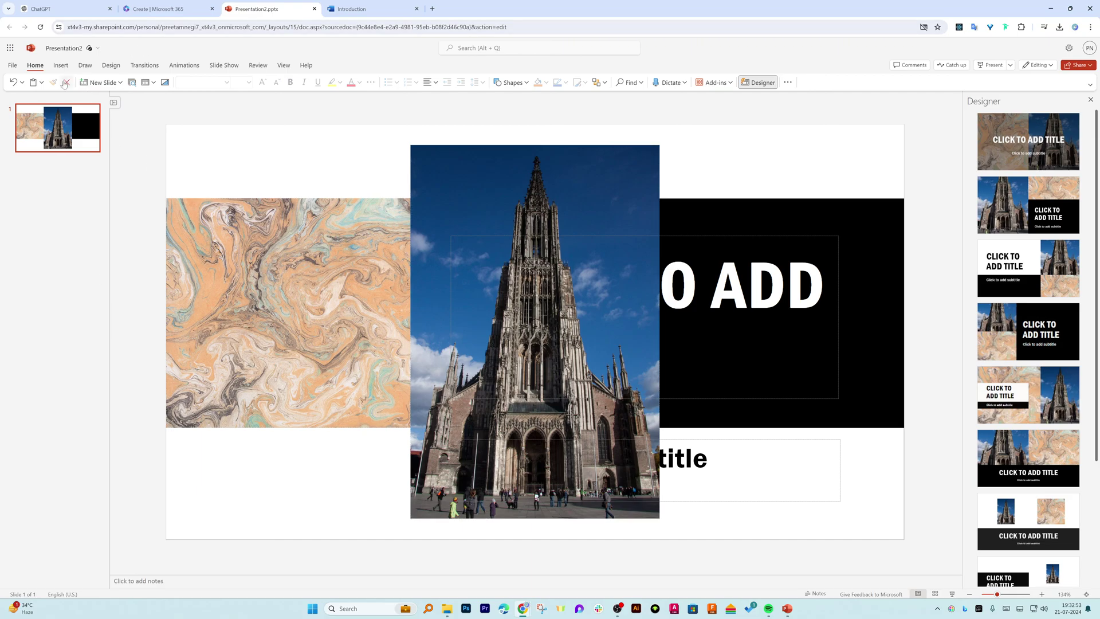
# Retry opening Apple_Presentation_Correct.pptx from the Downloads folder and close Presentation2.
pyautogui.click(18, 65)
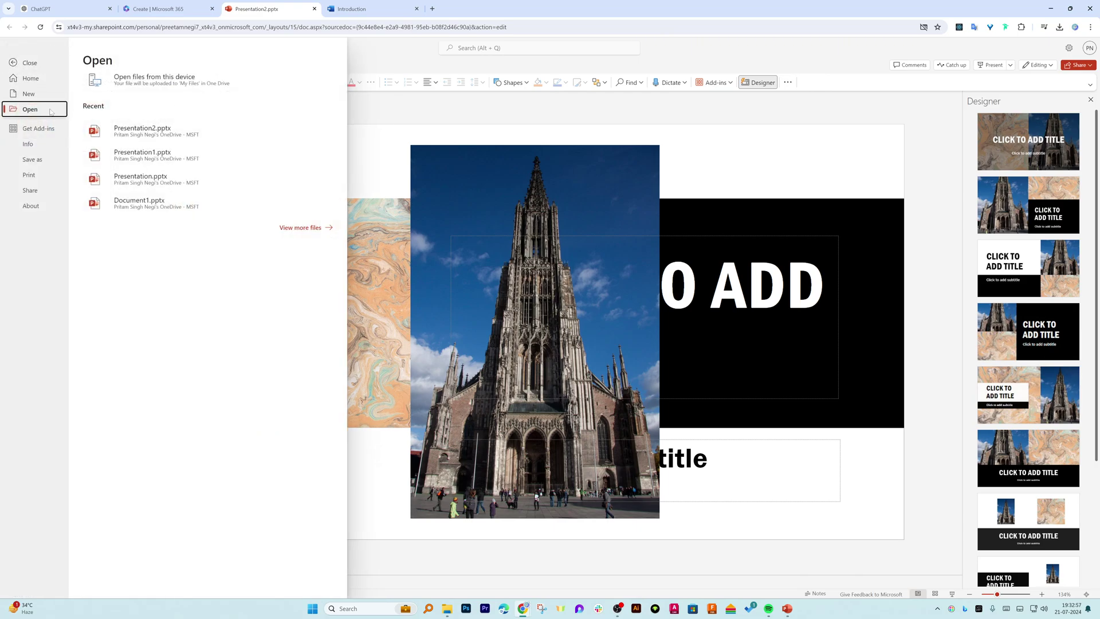
pyautogui.click(461, 124)
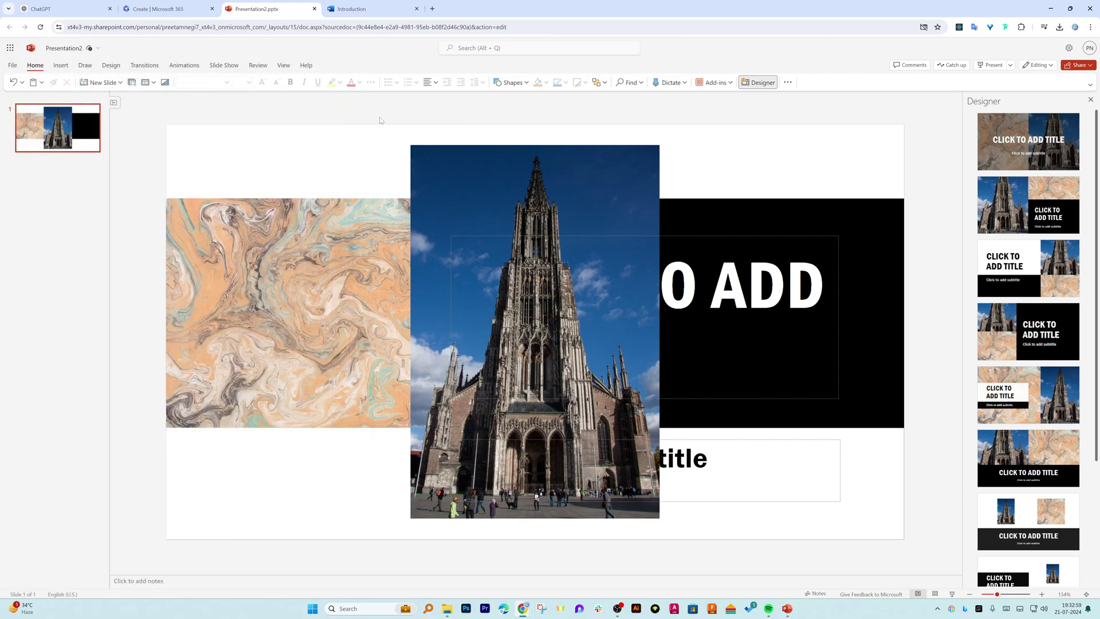
pyautogui.click(12, 66)
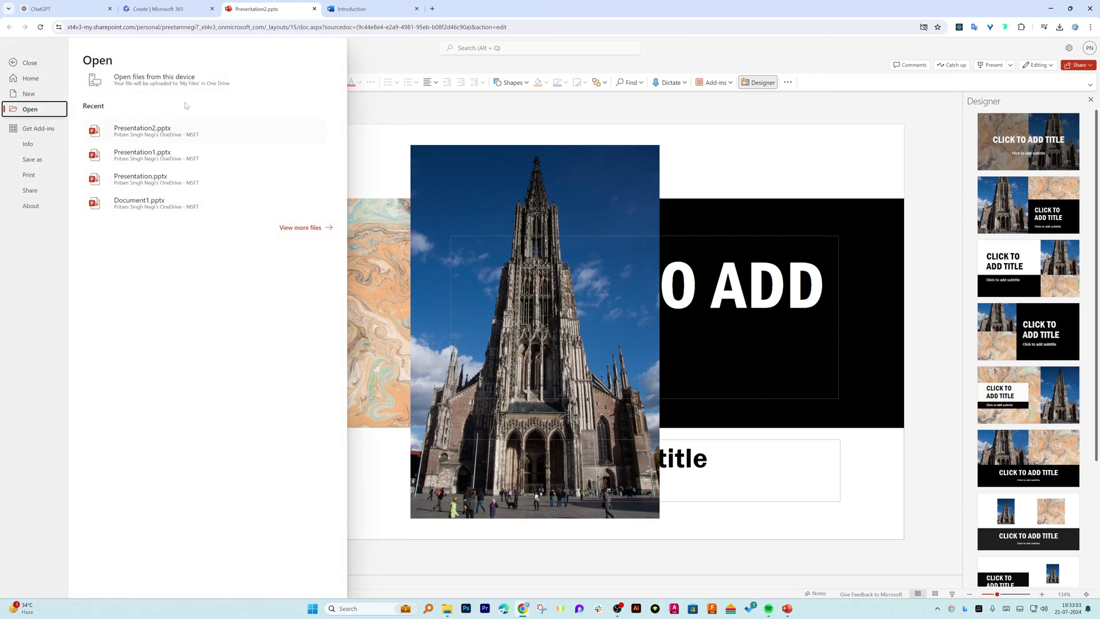
pyautogui.click(191, 86)
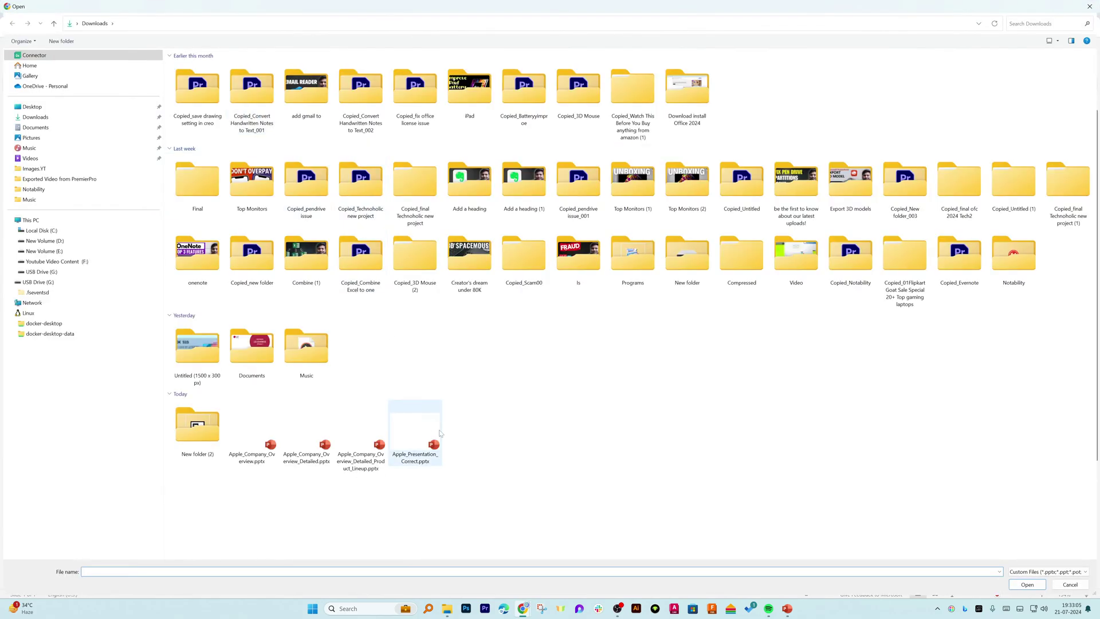
pyautogui.doubleClick(440, 434)
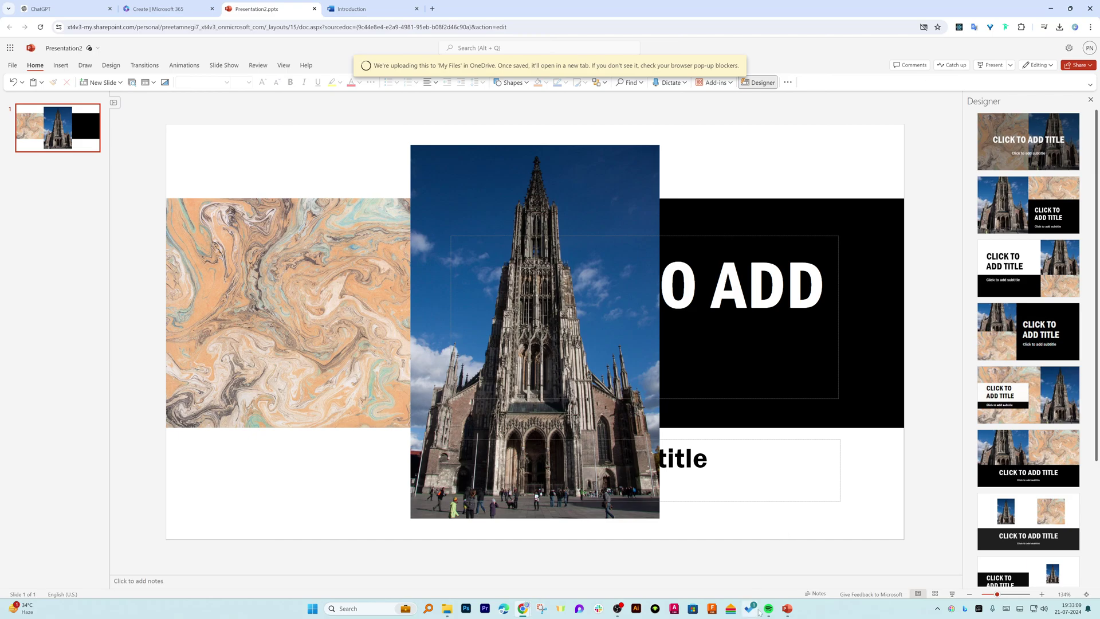
pyautogui.click(314, 9)
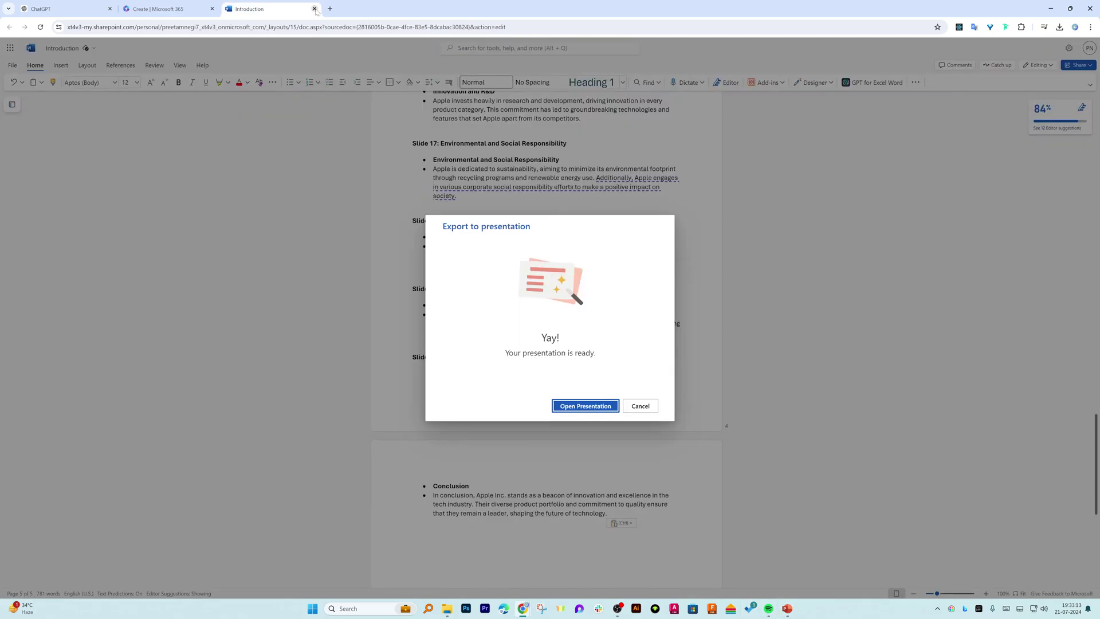
# Open the presentation exported from Word and look through its first slides.
pyautogui.click(602, 409)
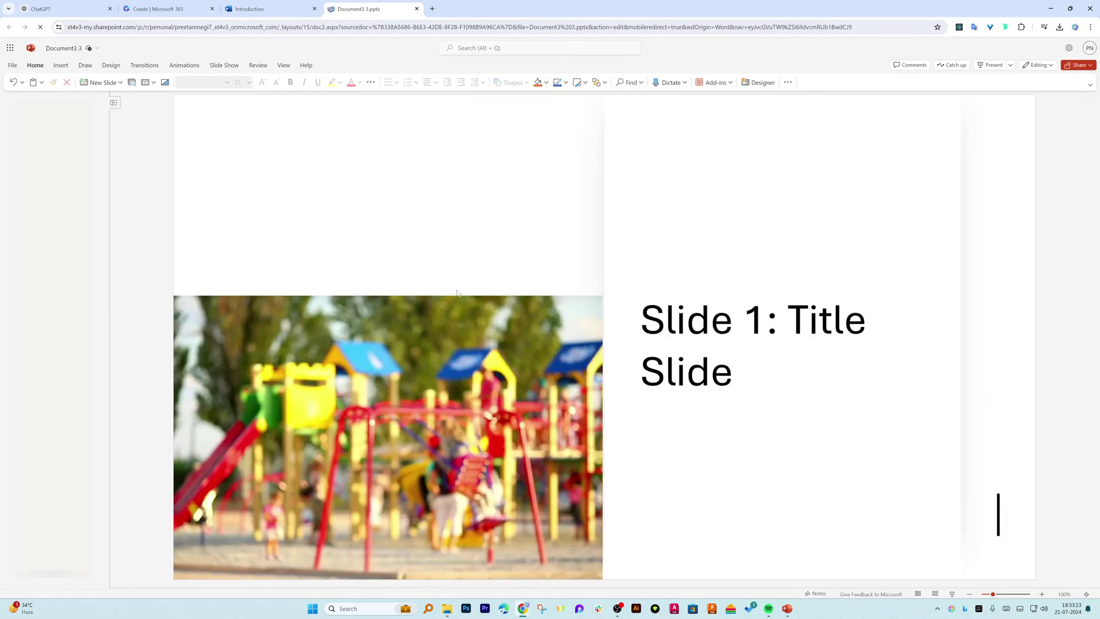
pyautogui.click(75, 184)
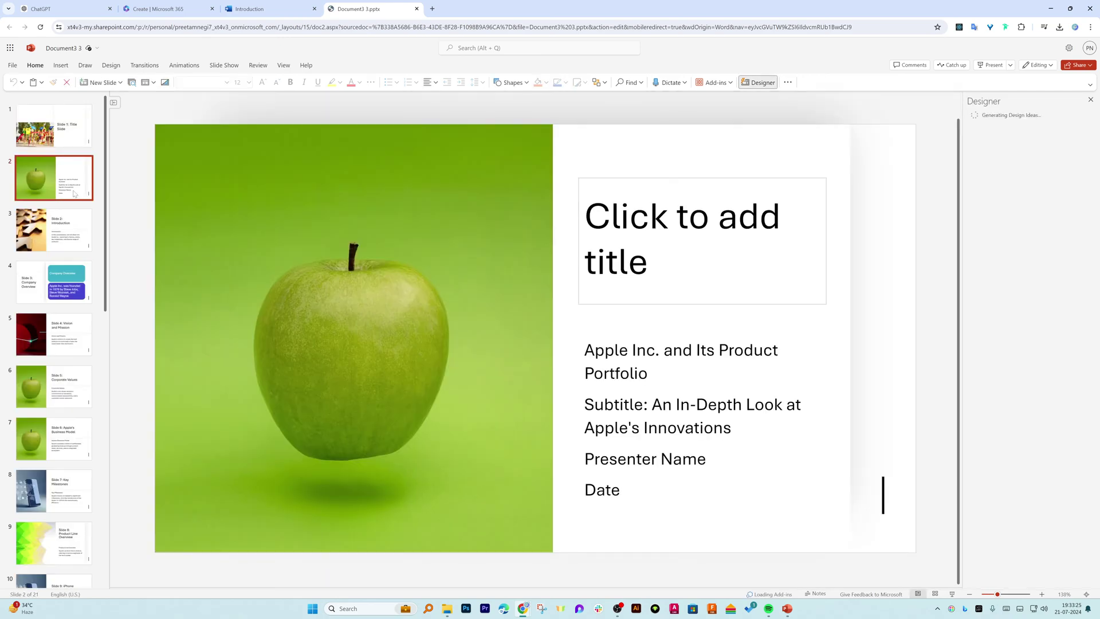
pyautogui.click(73, 248)
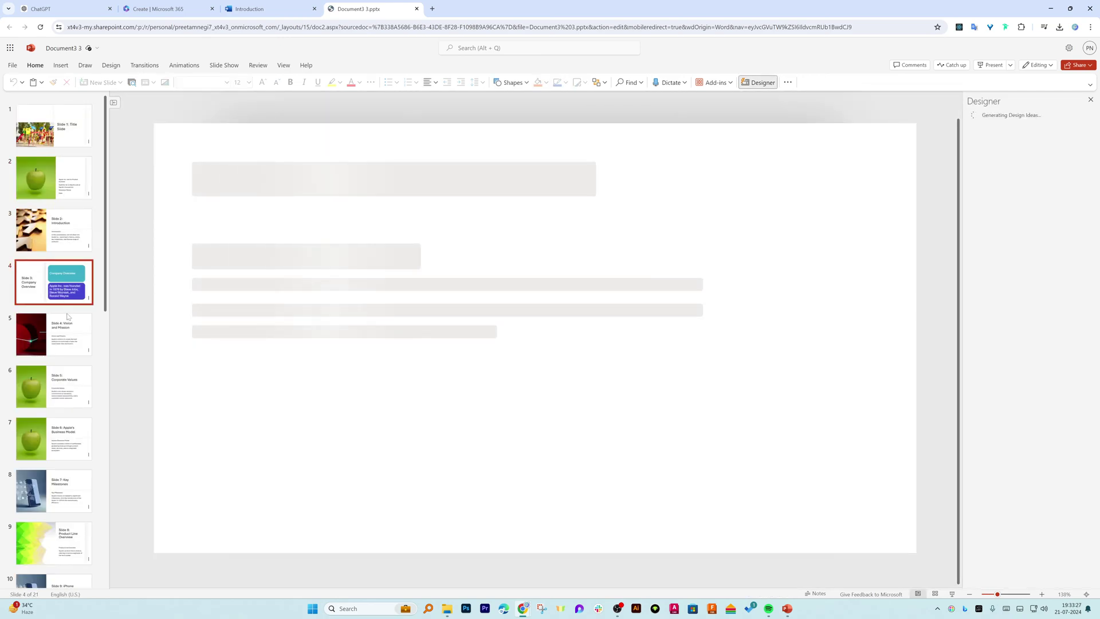
pyautogui.scroll(-1, 63, 286)
pyautogui.click(59, 348)
pyautogui.scroll(-1, 59, 347)
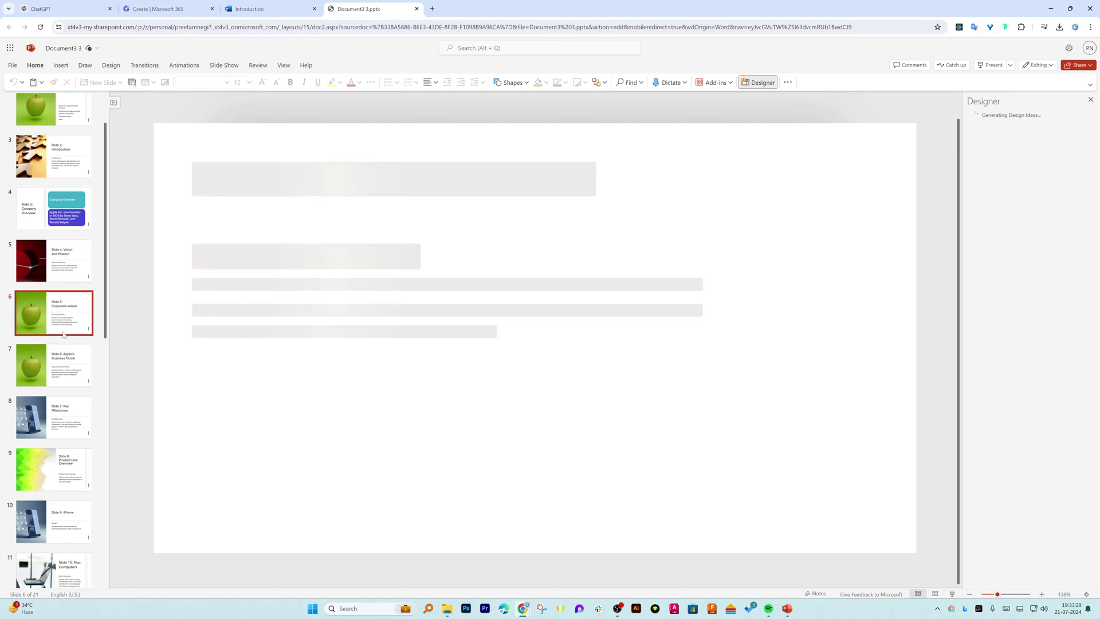
pyautogui.click(71, 347)
pyautogui.click(63, 197)
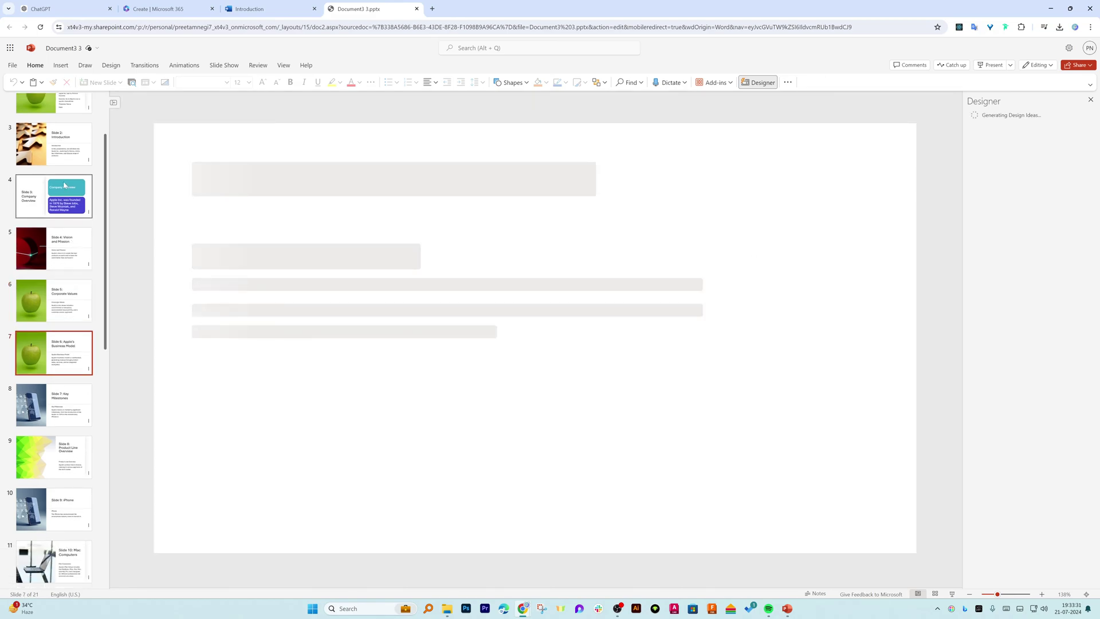
pyautogui.scroll(2, 75, 189)
# Delete the "Slide 1: Title Slide" slide and remove the green apple picture from the slide that follows it.
pyautogui.click(66, 128)
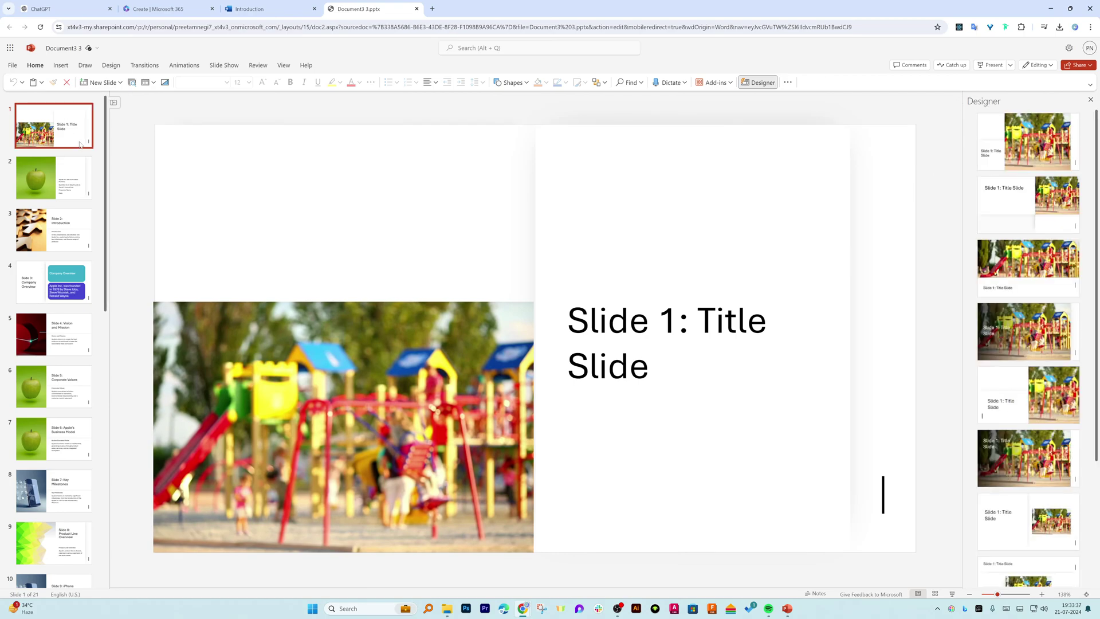
pyautogui.press('Delete')
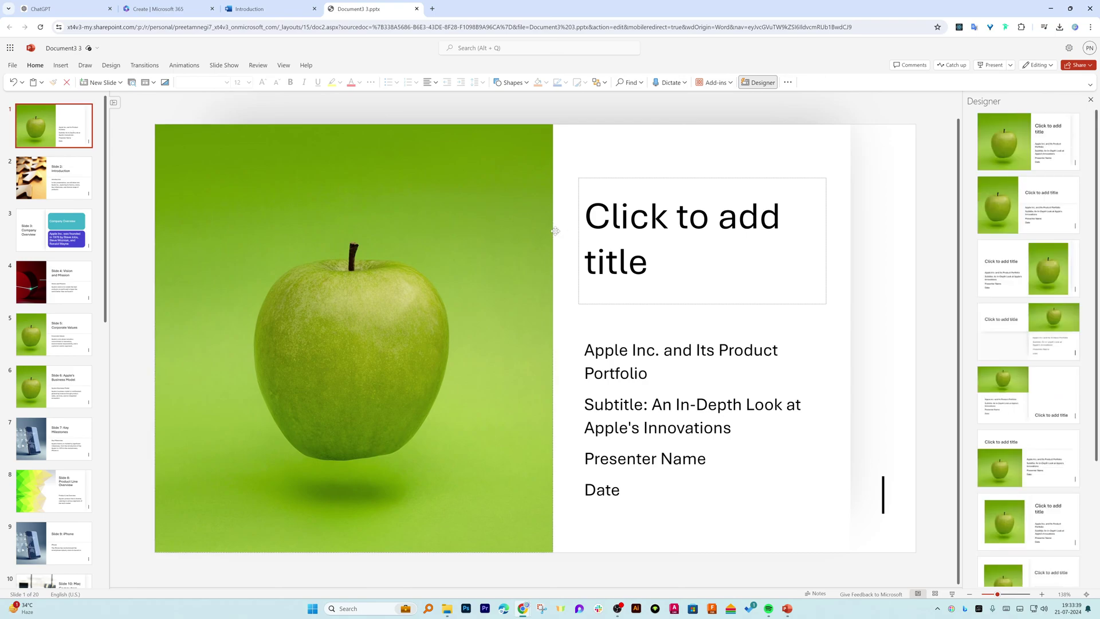
pyautogui.click(495, 247)
pyautogui.rightClick(497, 254)
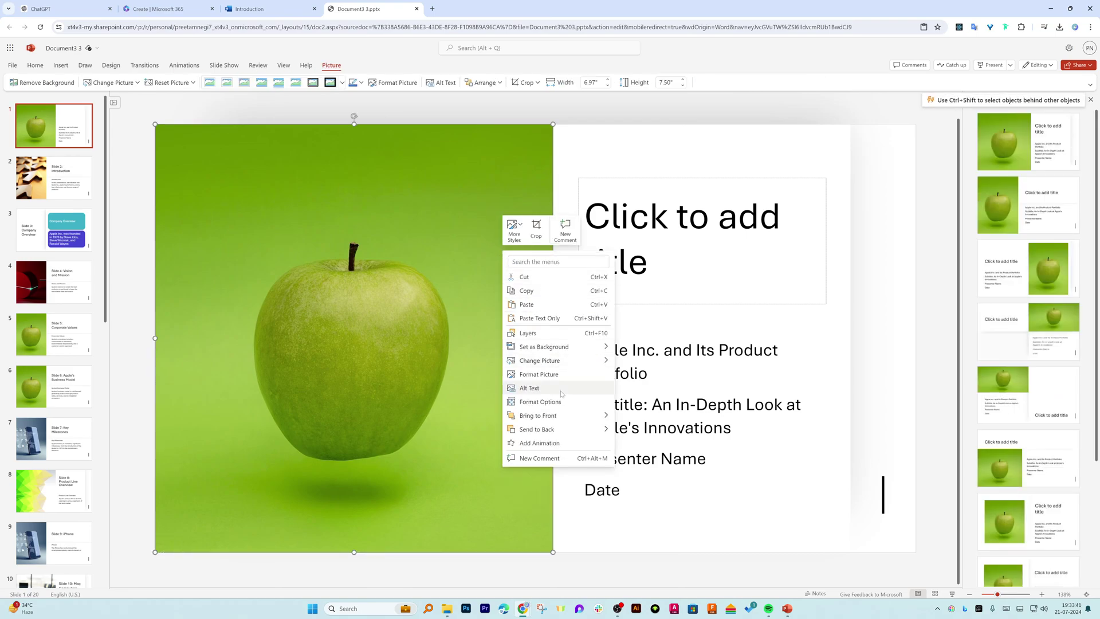
pyautogui.click(561, 434)
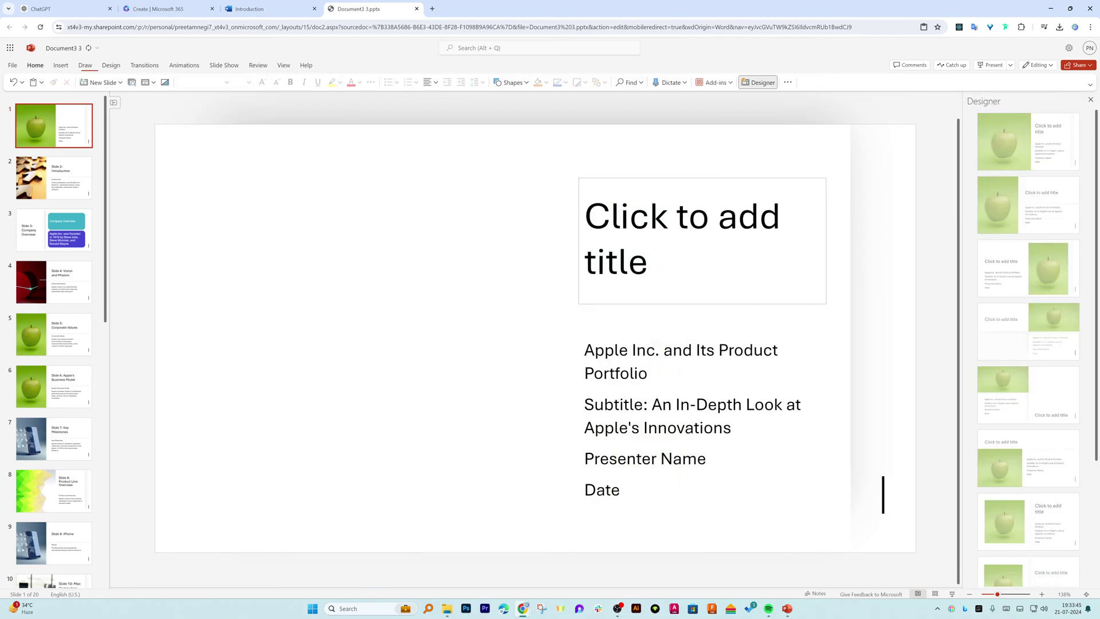
# Delete the empty title placeholder above the "Apple Inc. and Its Product Portfolio" text on the first slide.
pyautogui.click(682, 378)
pyautogui.click(681, 246)
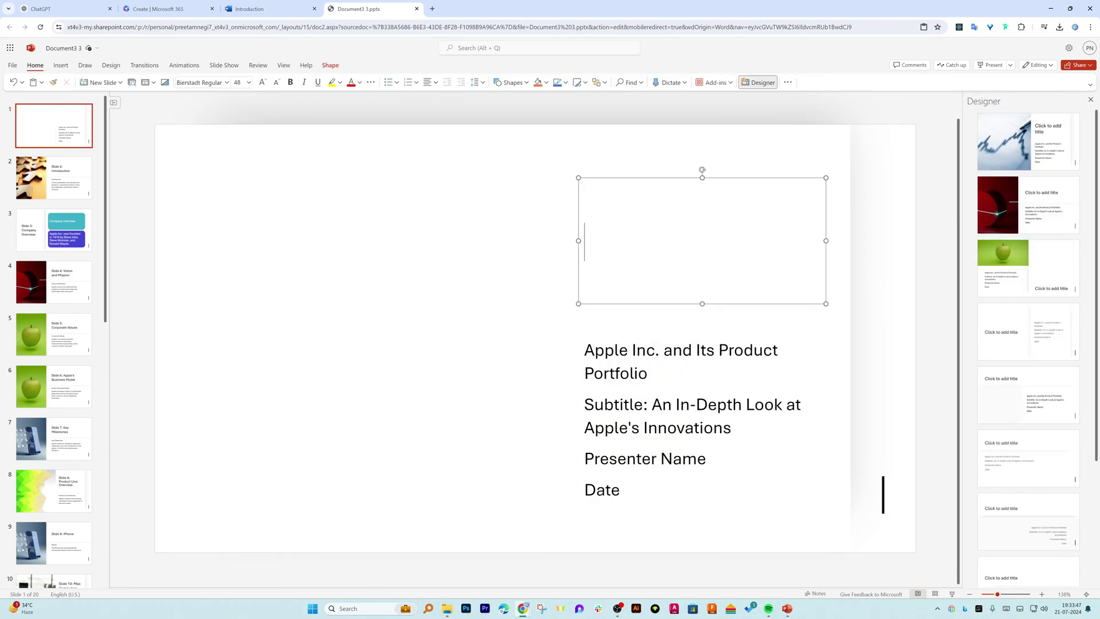
pyautogui.click(692, 303)
pyautogui.press('Delete')
# Select "Apple Inc." in the first slide's text and search for it within PowerPoint.
pyautogui.moveTo(660, 351); pyautogui.dragTo(584, 358)
pyautogui.rightClick(615, 385)
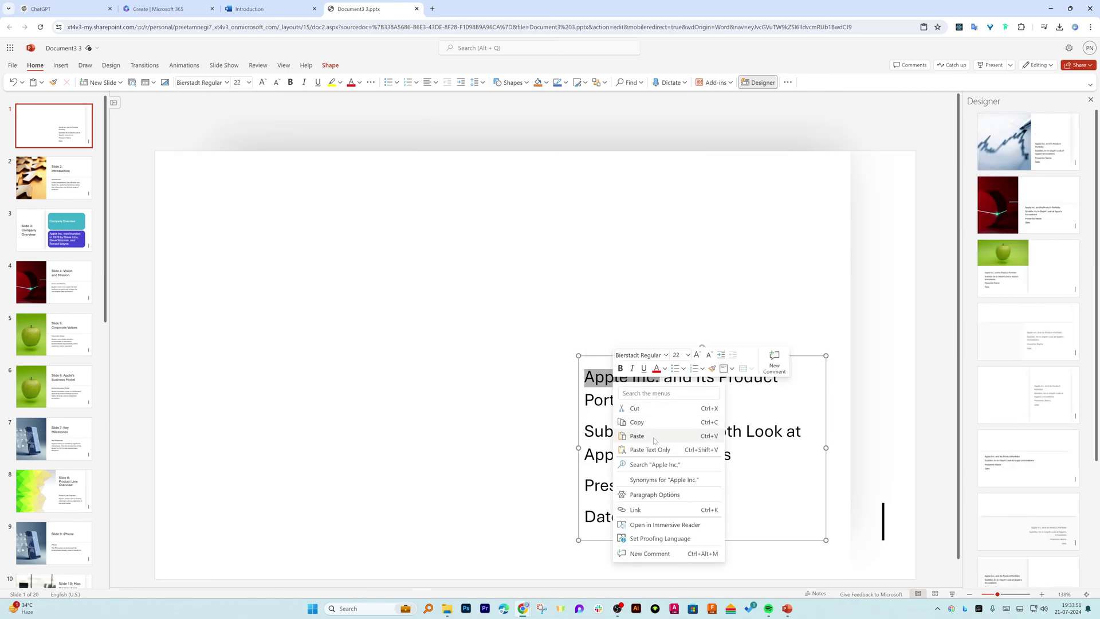
pyautogui.click(654, 464)
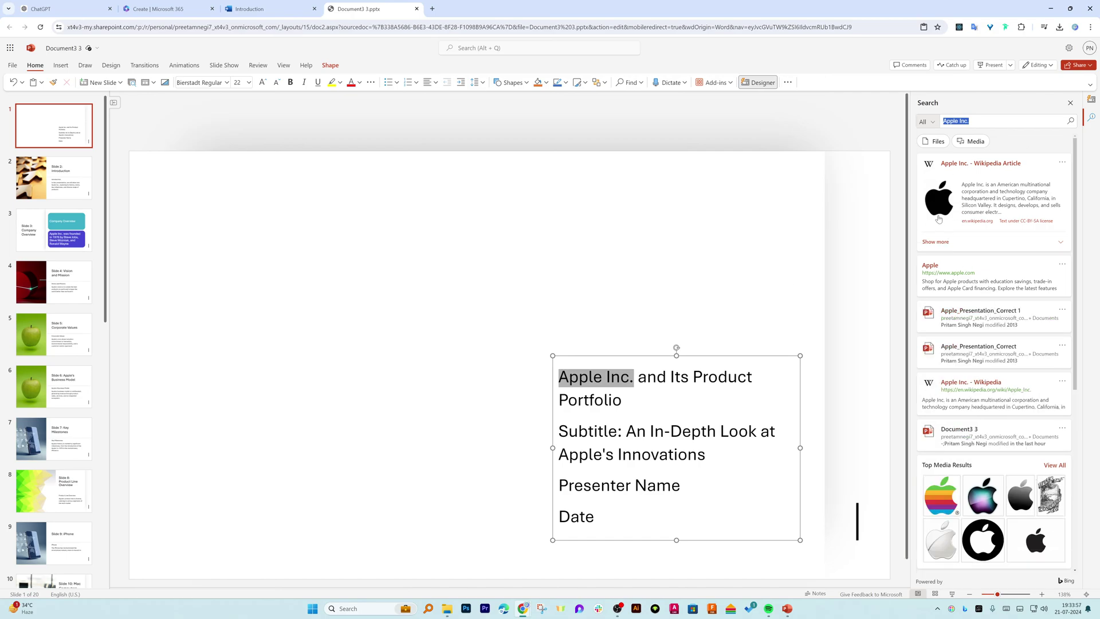
# Insert the black gradient Apple logo from the media search results onto the first slide.
pyautogui.moveTo(944, 494)
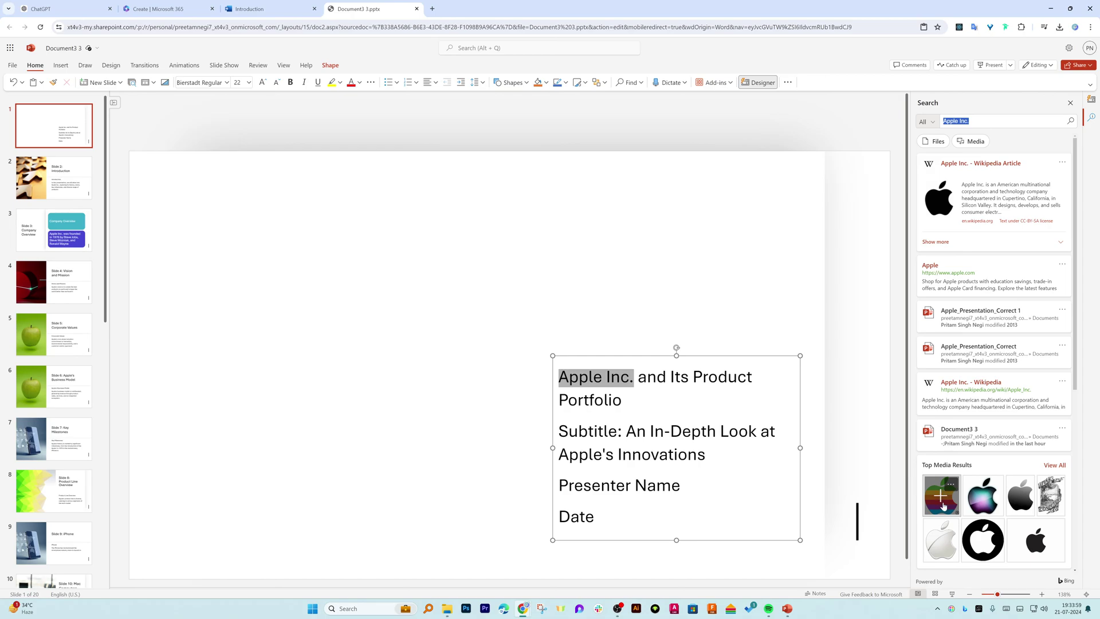
pyautogui.moveTo(981, 512)
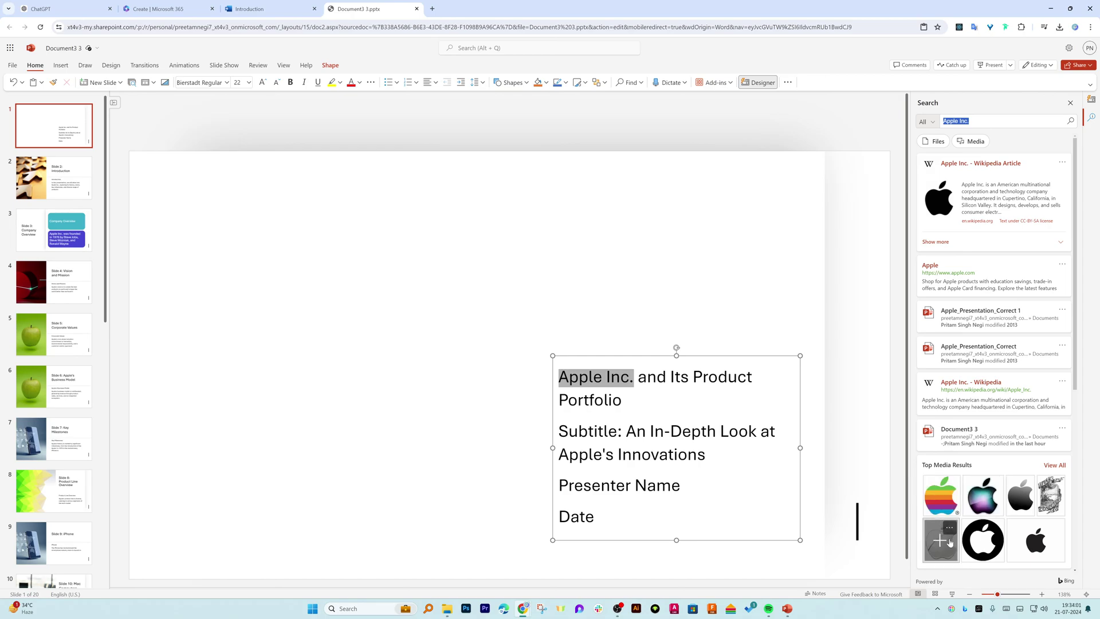
pyautogui.scroll(-1, 980, 513)
pyautogui.click(1020, 453)
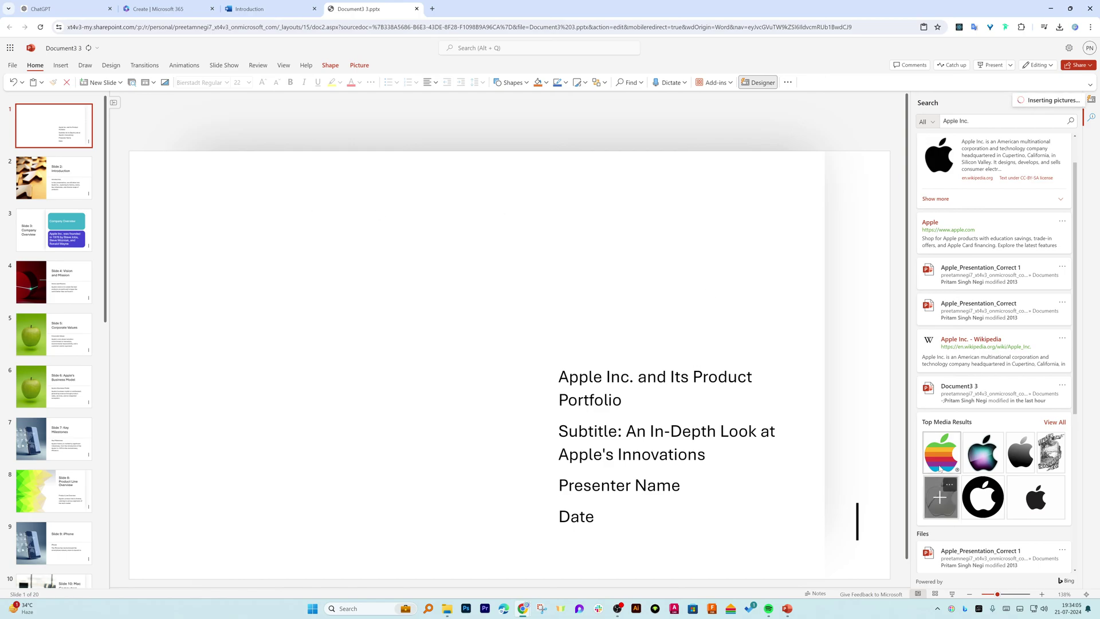
pyautogui.click(827, 232)
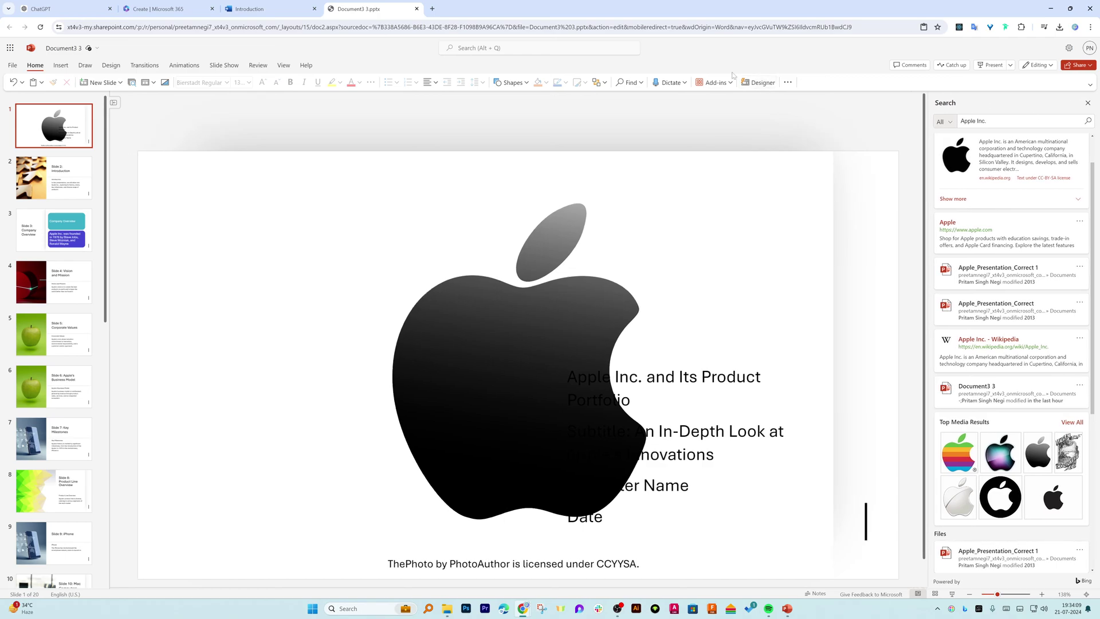
# Apply the second Designer layout, with the Apple logo beside the text, to the first slide and select the photo credit caption.
pyautogui.click(755, 83)
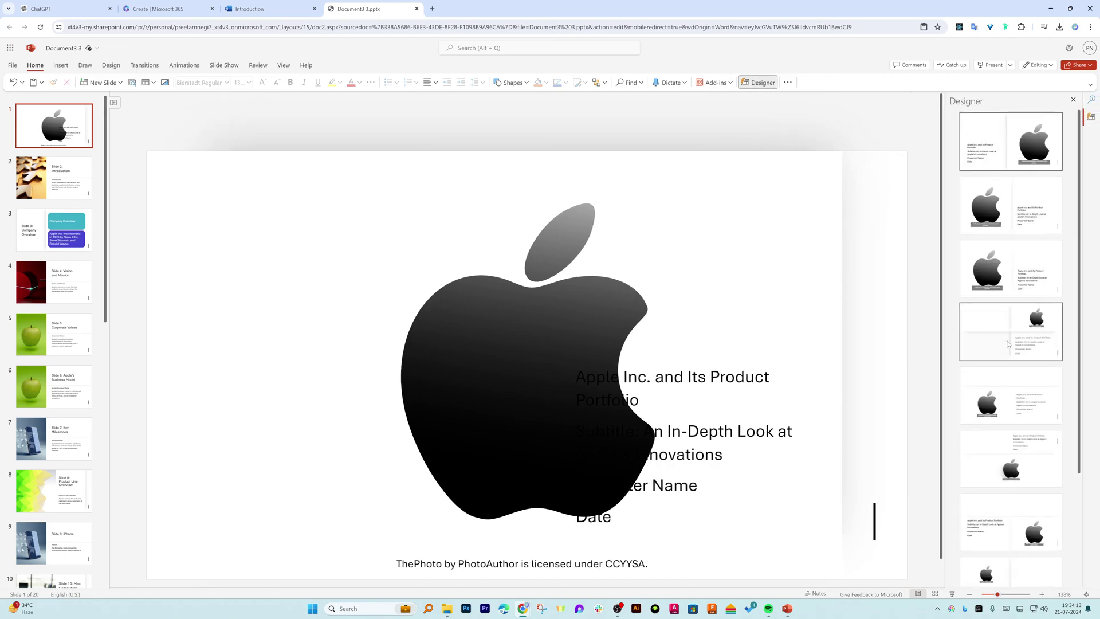
pyautogui.click(998, 224)
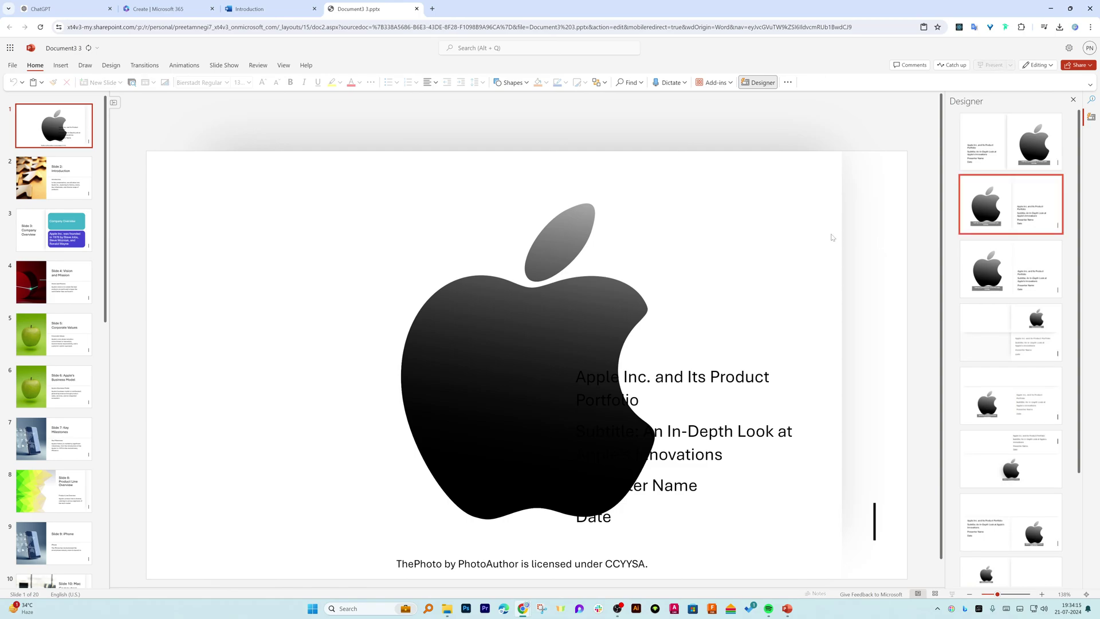
pyautogui.click(383, 475)
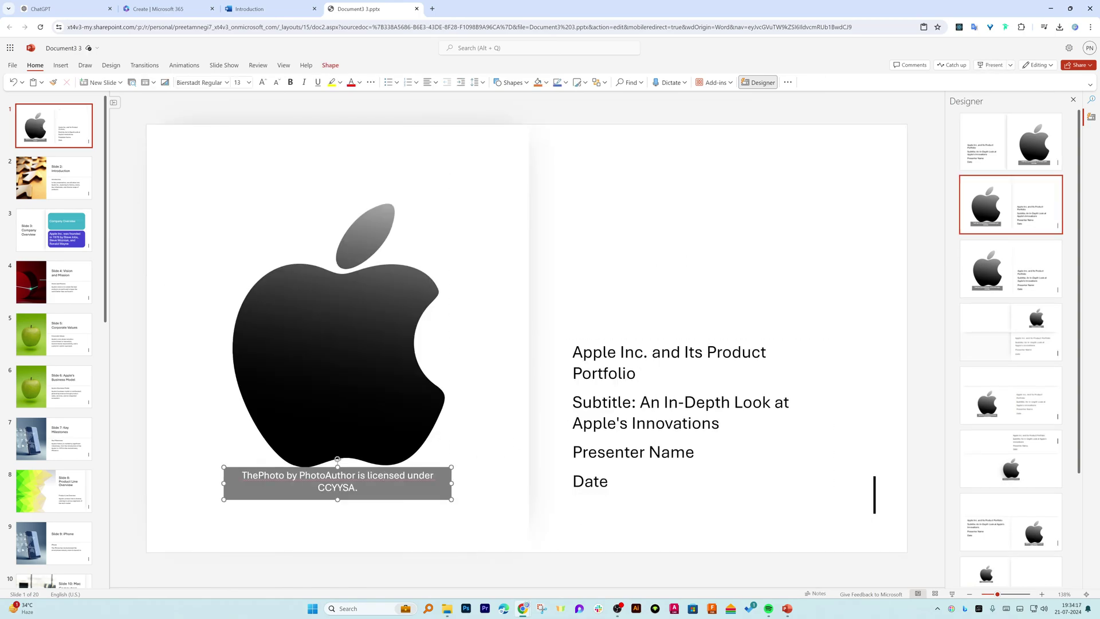
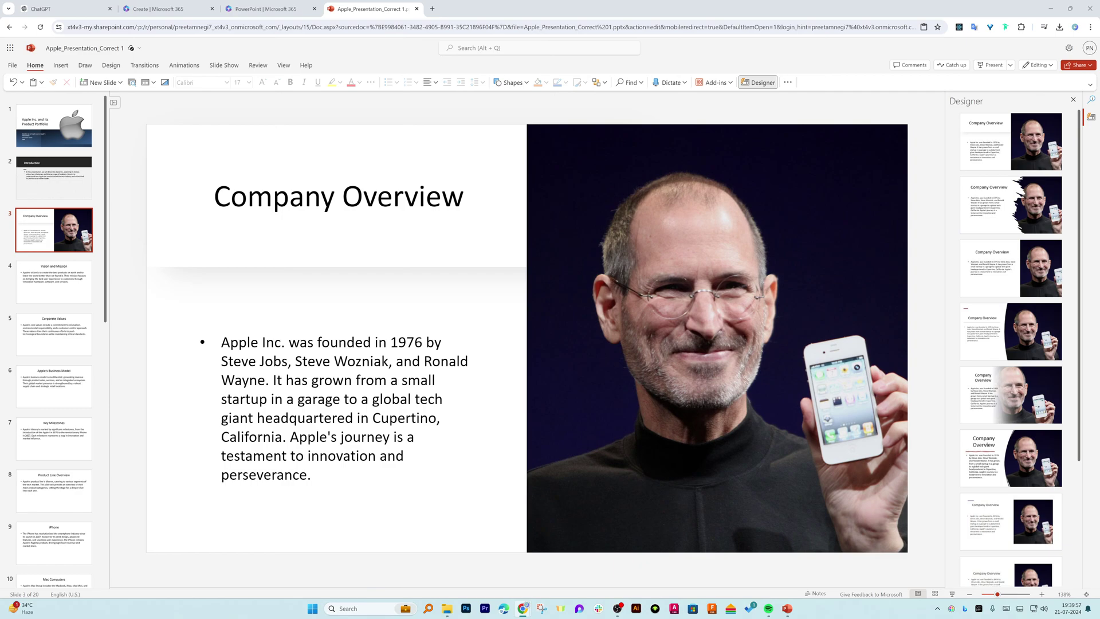
pyautogui.press('super+d')
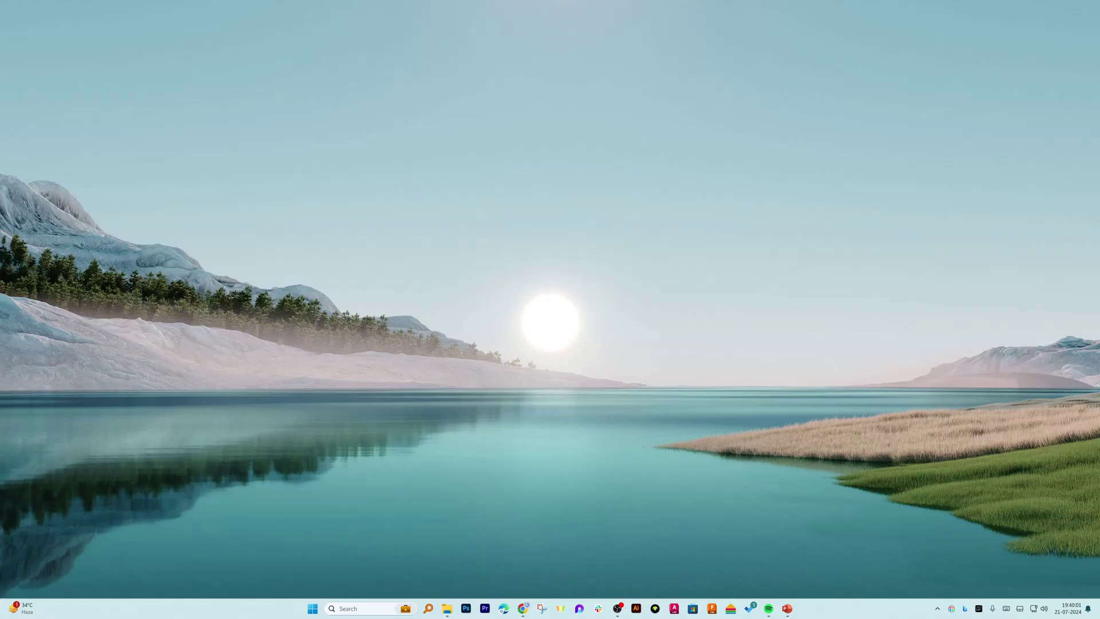
pyautogui.press('super+d')
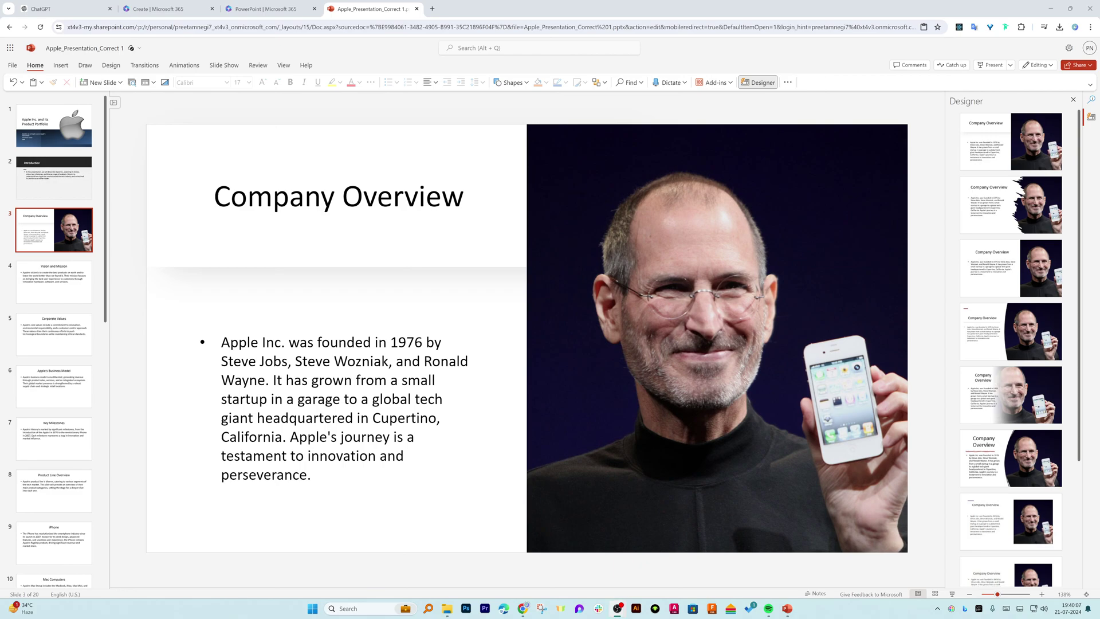
pyautogui.press('super+d')
pyautogui.press('super+d')
pyautogui.press('super+d')
pyautogui.press('super+d')
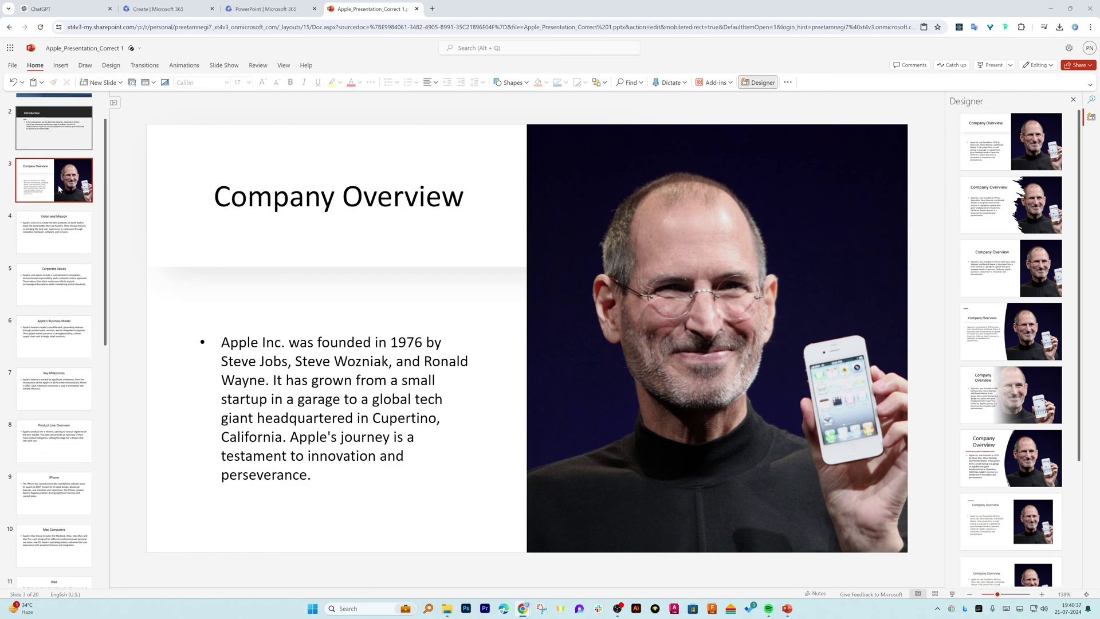
# Look through the first eight slides of Apple_Presentation_Correct 1, from the title slide to Product Line Overview.
pyautogui.scroll(-10, 57, 184)
pyautogui.scroll(10, 85, 133)
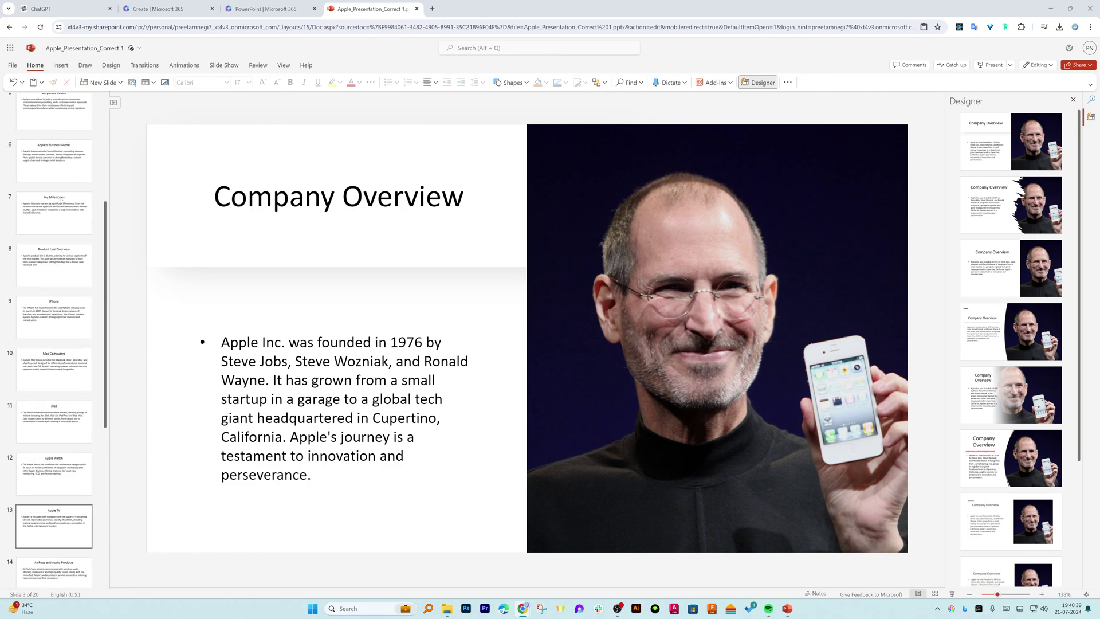
pyautogui.click(84, 133)
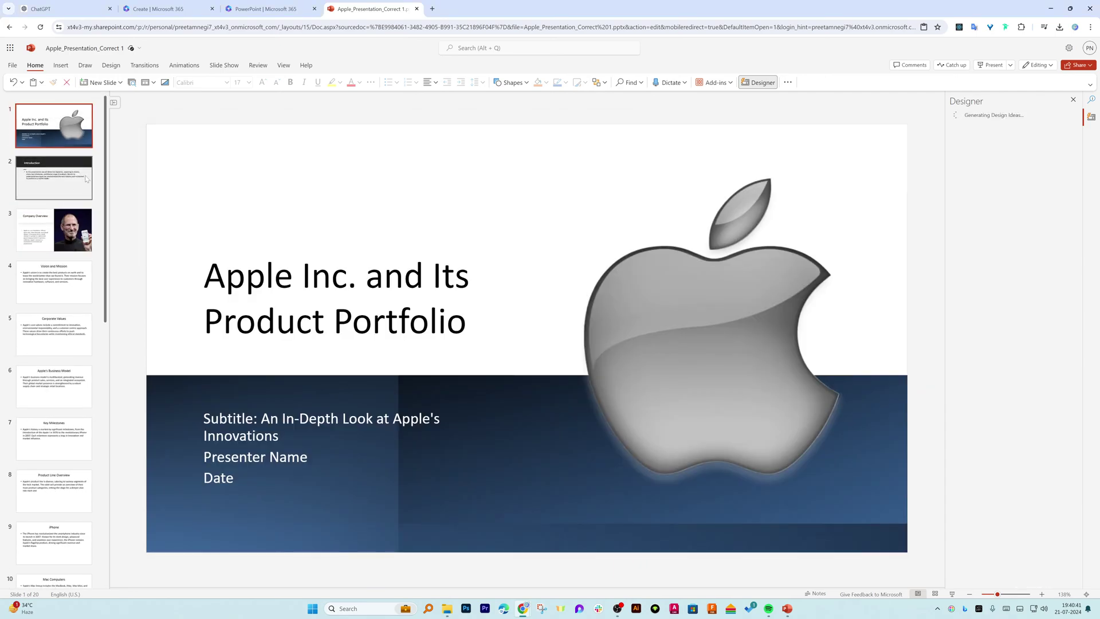
pyautogui.click(77, 178)
pyautogui.click(71, 229)
pyautogui.click(66, 279)
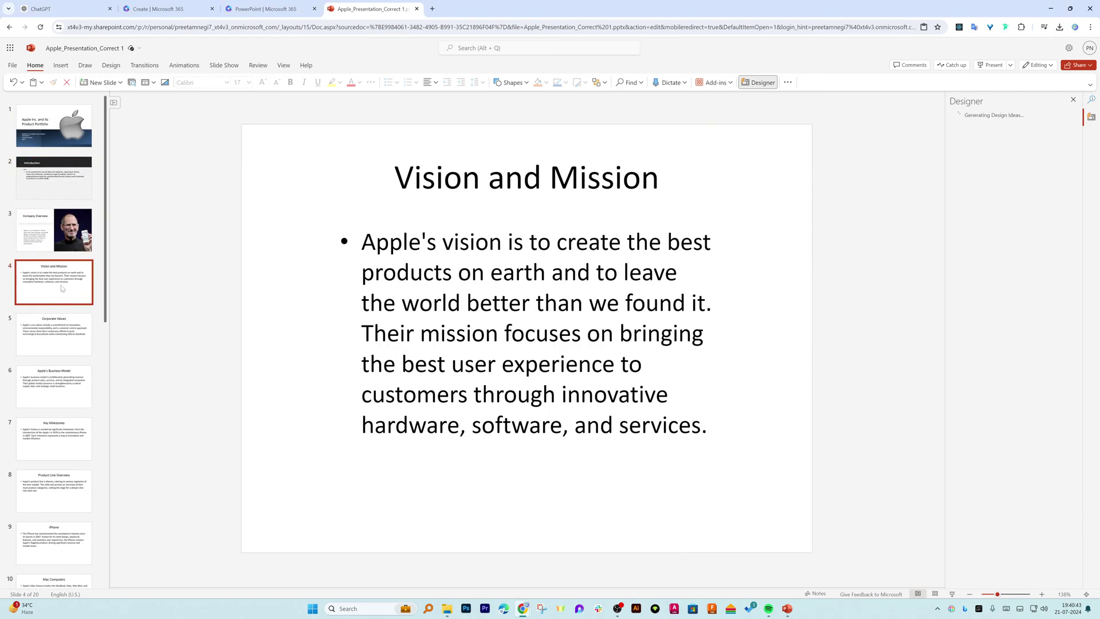
pyautogui.click(60, 343)
pyautogui.click(59, 398)
pyautogui.click(57, 438)
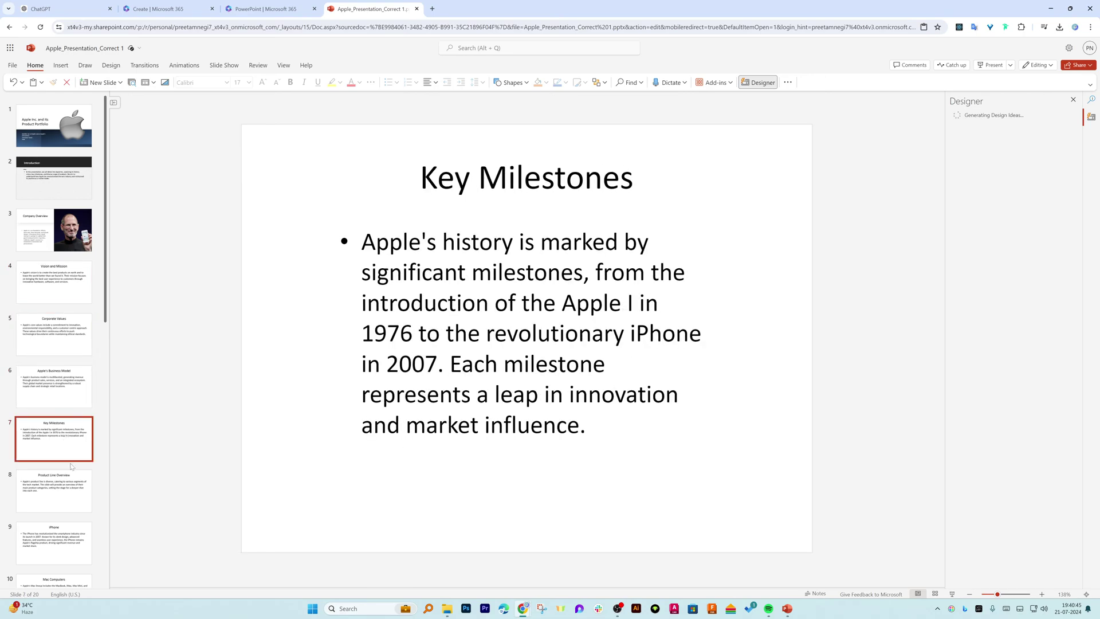
pyautogui.click(56, 490)
pyautogui.click(279, 7)
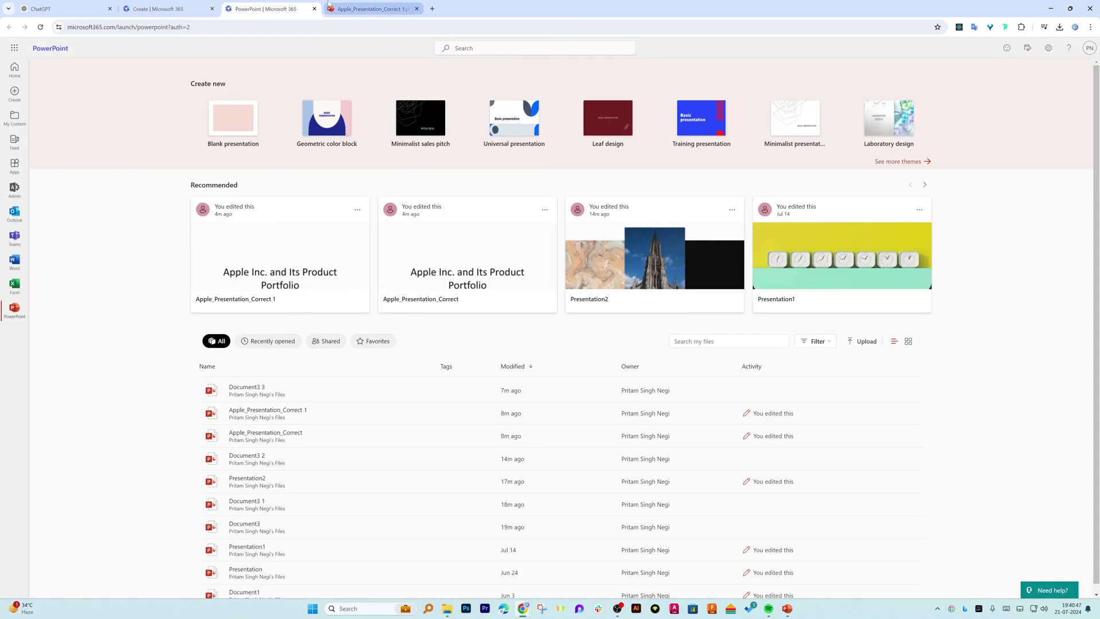
pyautogui.click(370, 8)
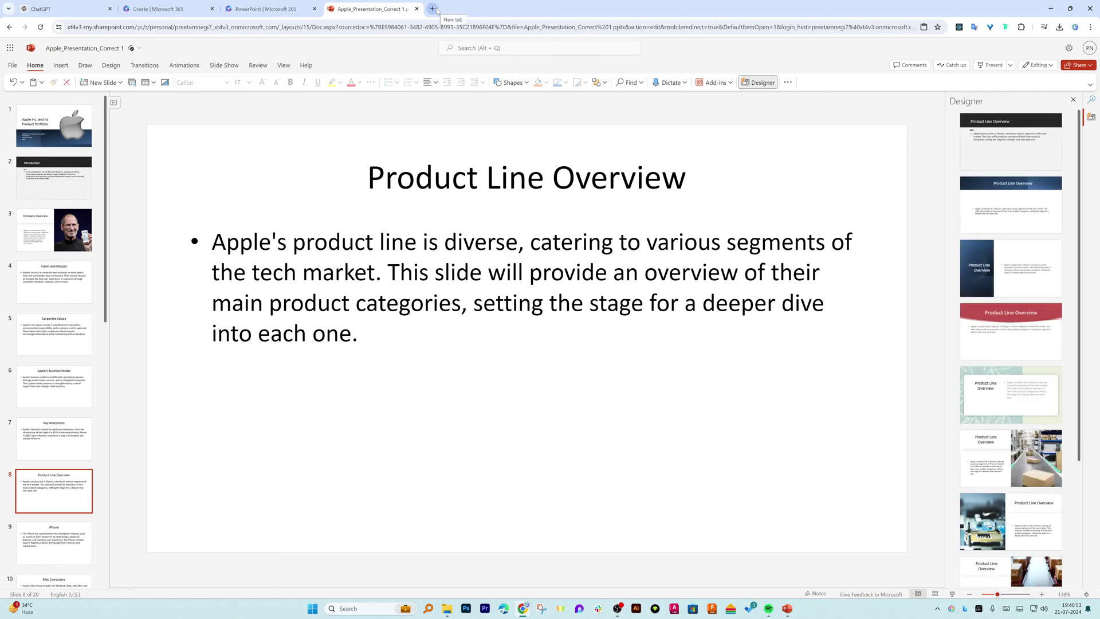
# Review the slide-by-slide Apple content in the ChatGPT conversation and return to the Apple_Presentation_Correct 1 deck.
pyautogui.click(105, 5)
pyautogui.scroll(-20, 550, 286)
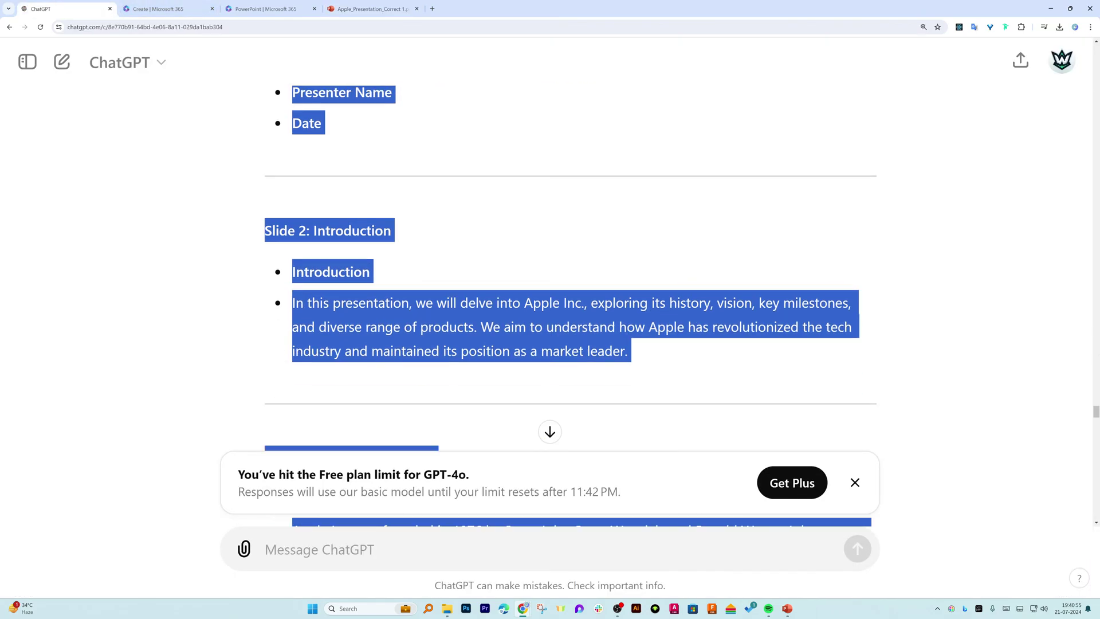
pyautogui.click(827, 365)
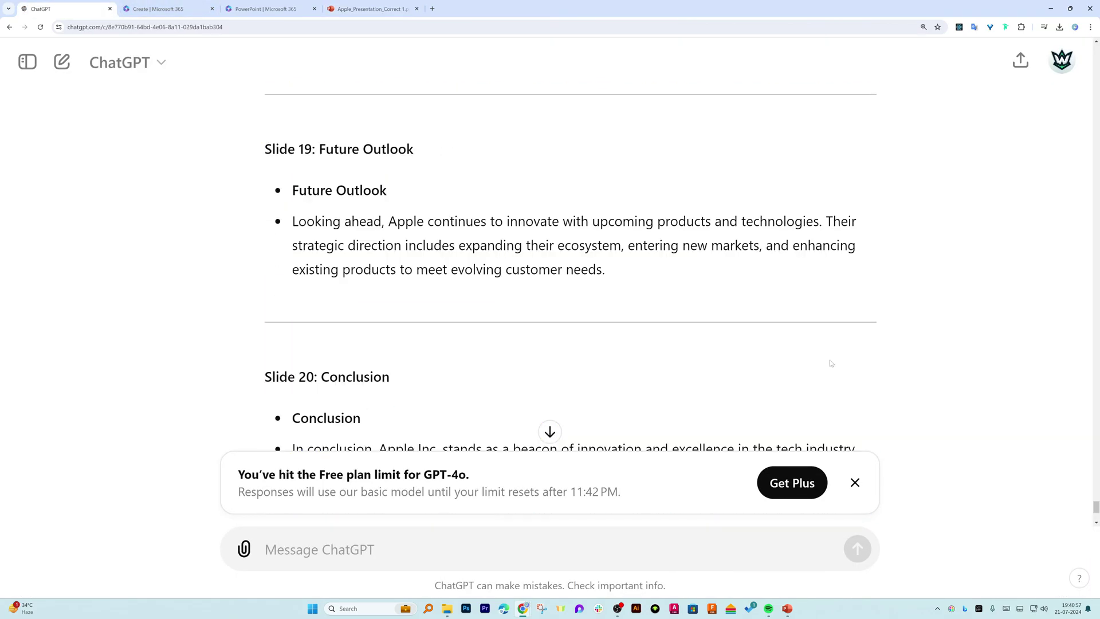
pyautogui.scroll(-5, 724, 351)
pyautogui.scroll(20, 692, 352)
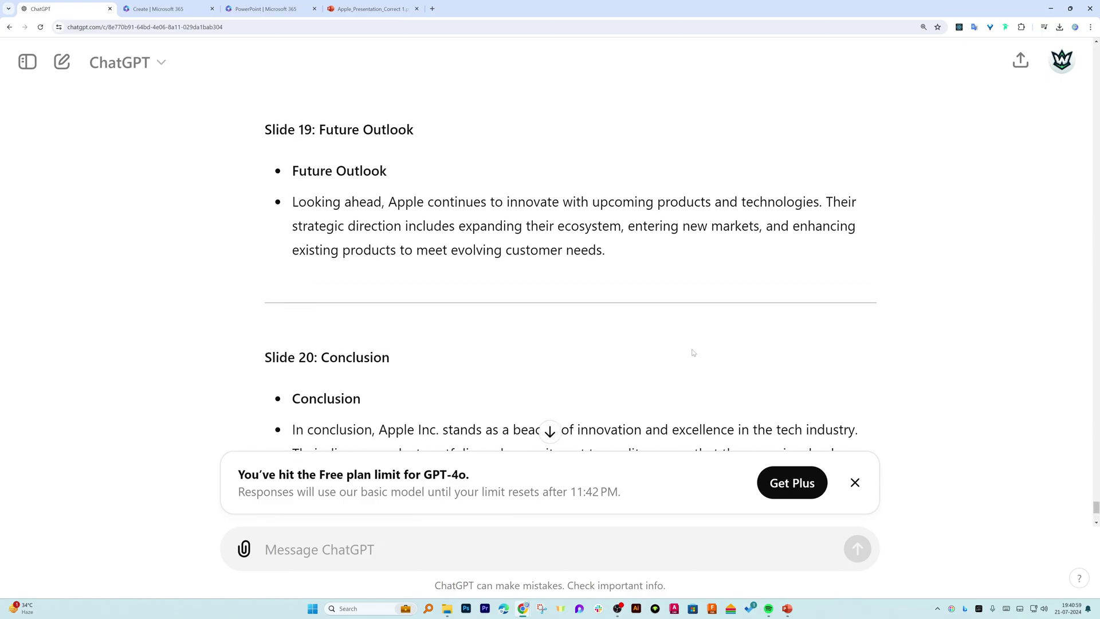
pyautogui.scroll(20, 692, 352)
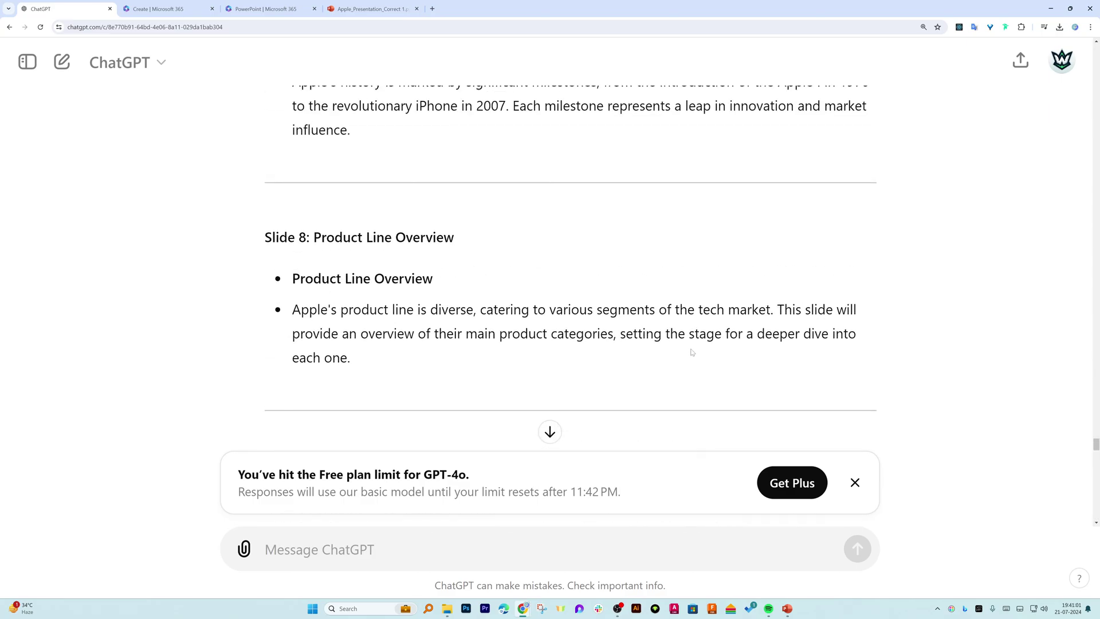
pyautogui.click(344, 7)
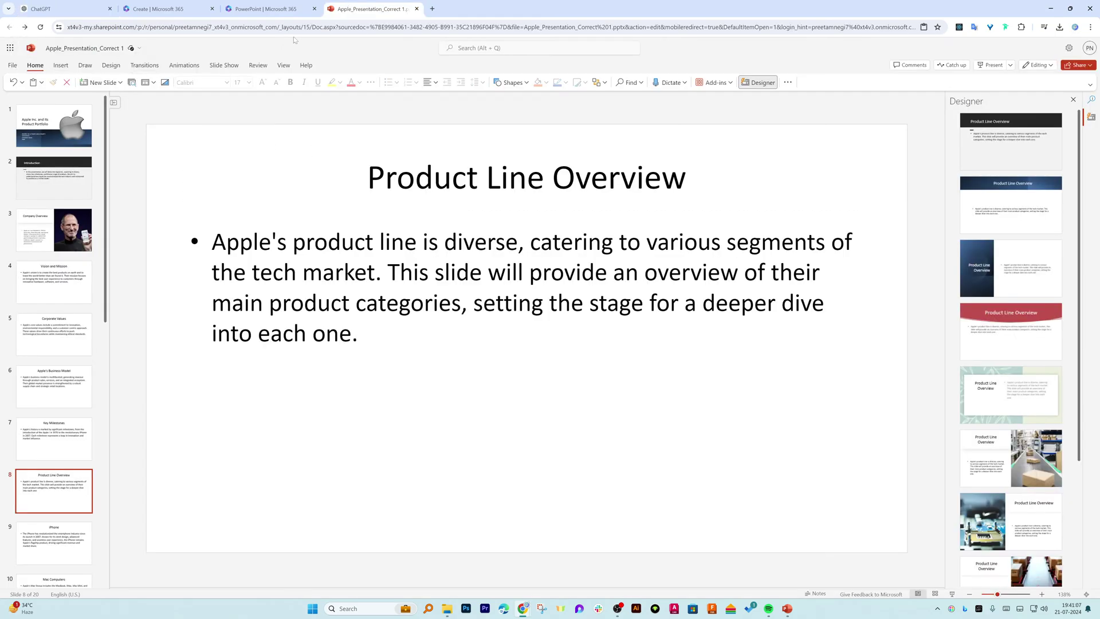
pyautogui.click(287, 6)
pyautogui.click(340, 5)
# Open the video creator's code download website in a new browser tab.
pyautogui.click(432, 9)
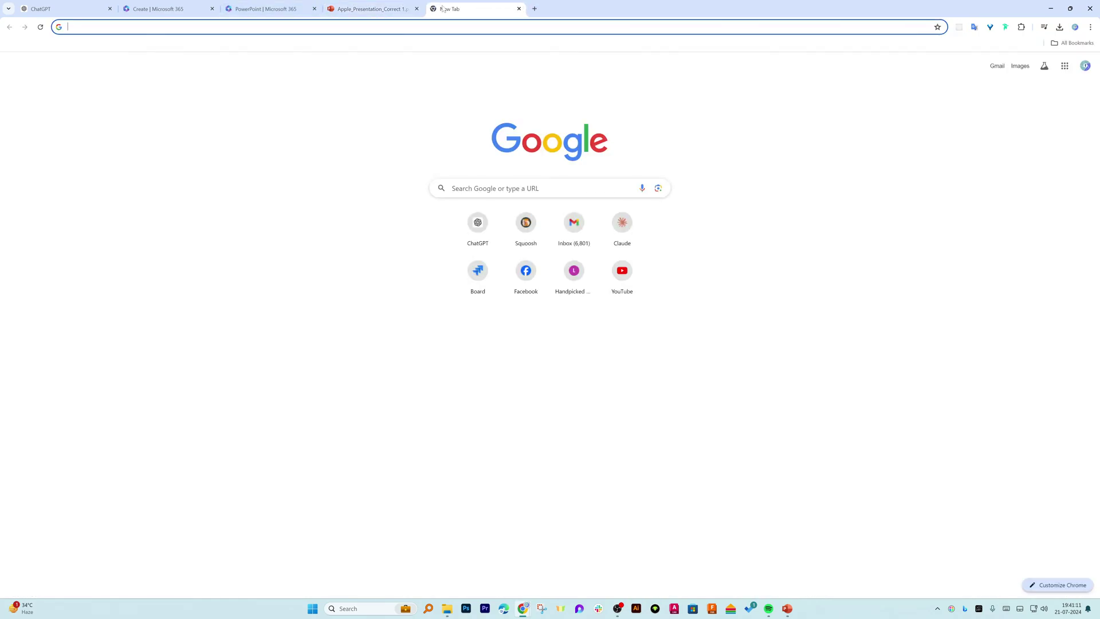
pyautogui.write('code')
pyautogui.press('Return')
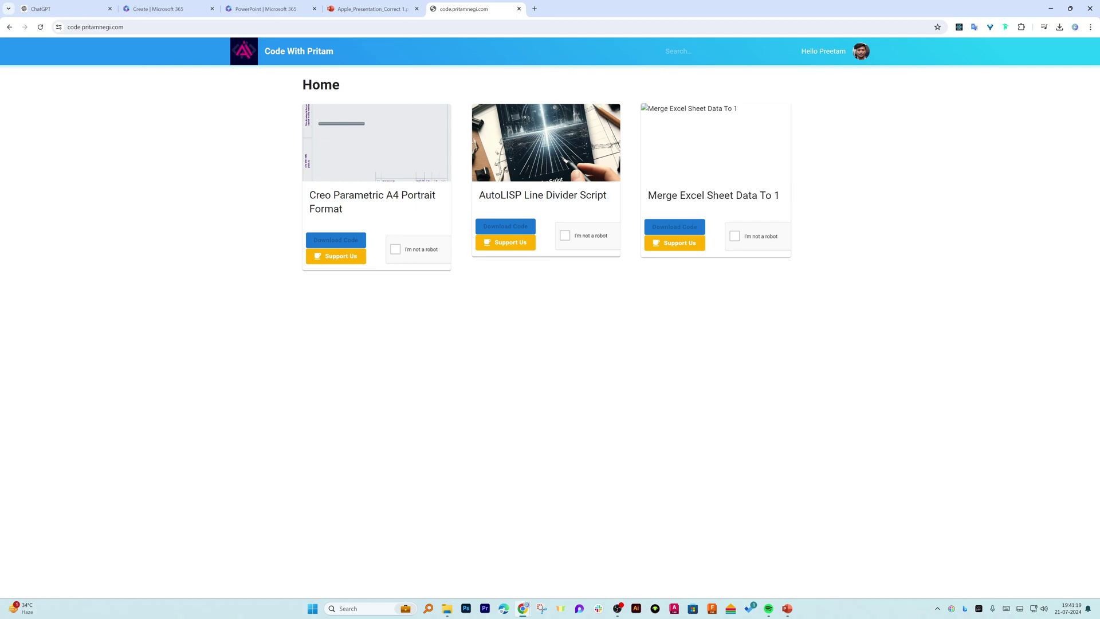
# Pass the robot check for "Merge Excel Sheet Data To 1" and download its code archive.
pyautogui.moveTo(657, 195); pyautogui.dragTo(757, 194)
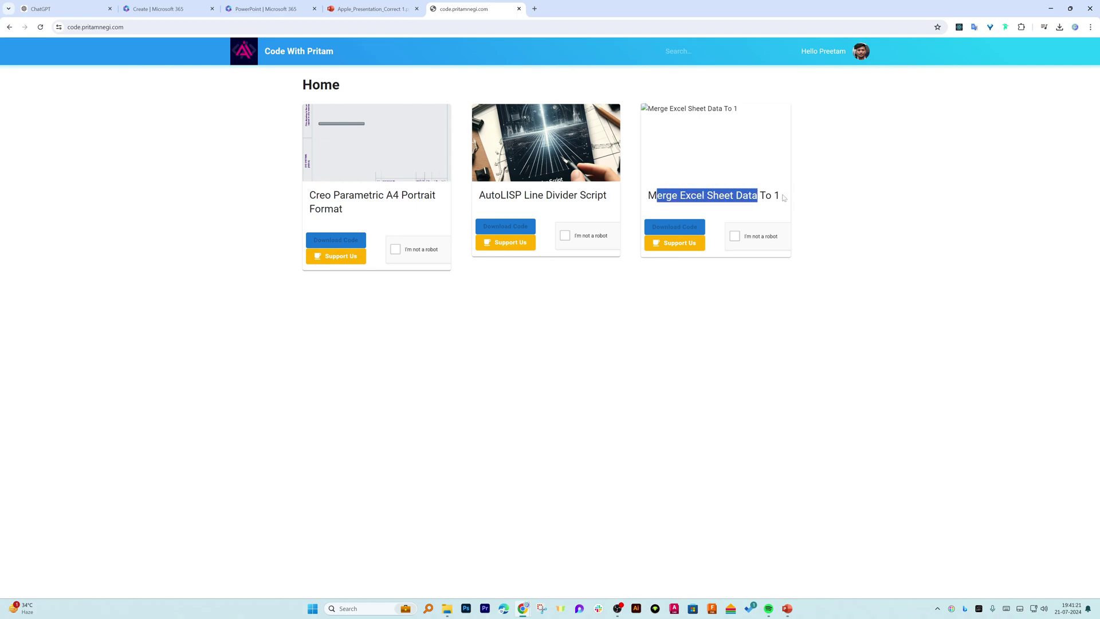
pyautogui.click(735, 237)
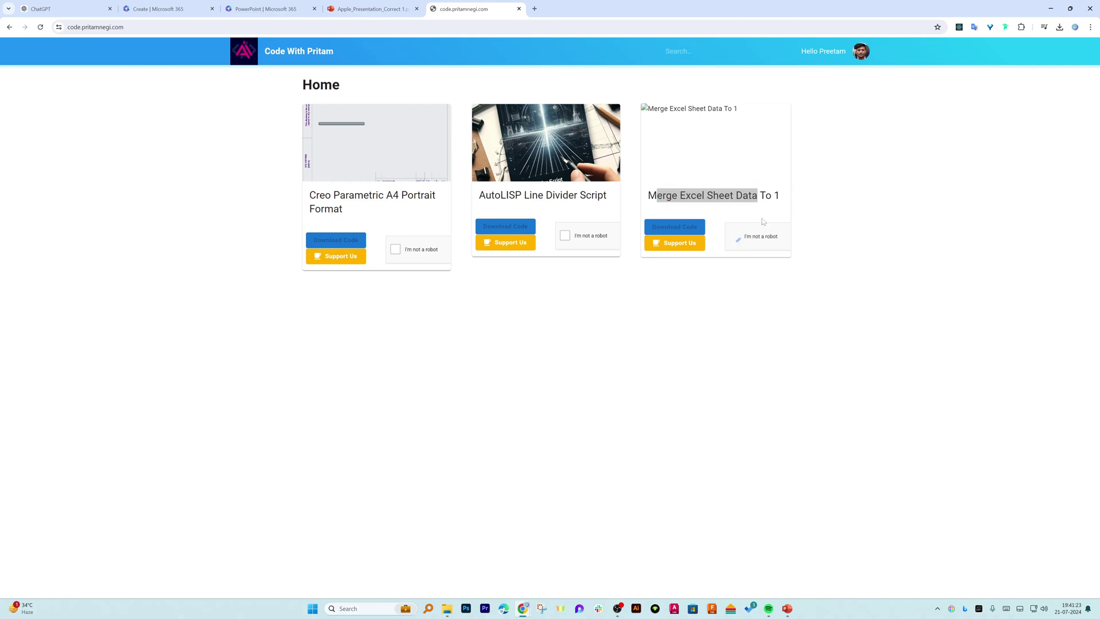
pyautogui.click(685, 226)
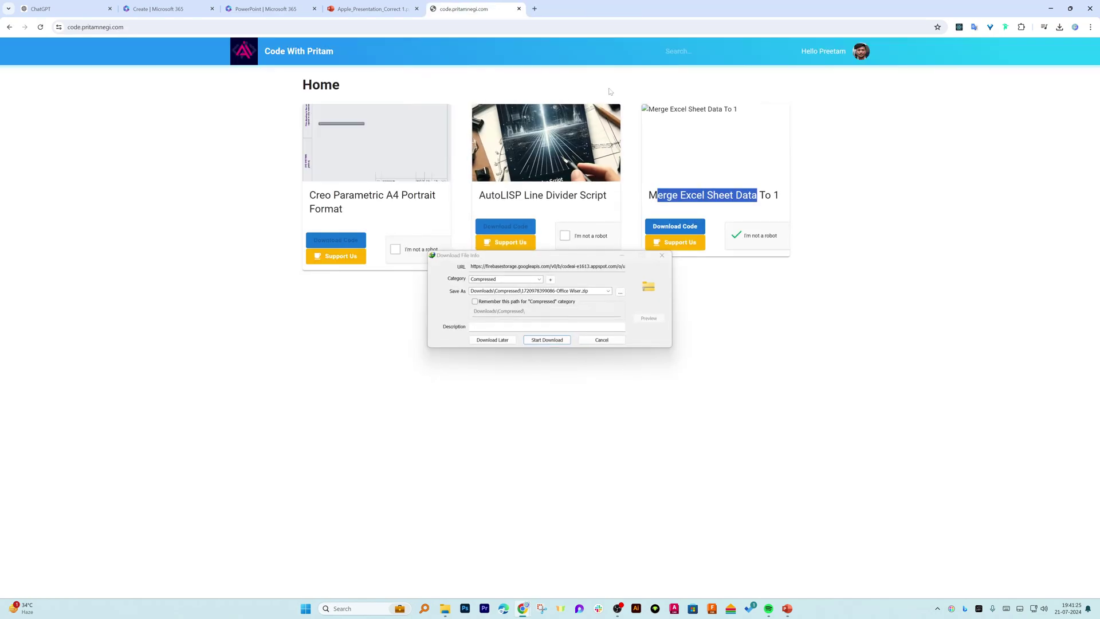
pyautogui.click(547, 340)
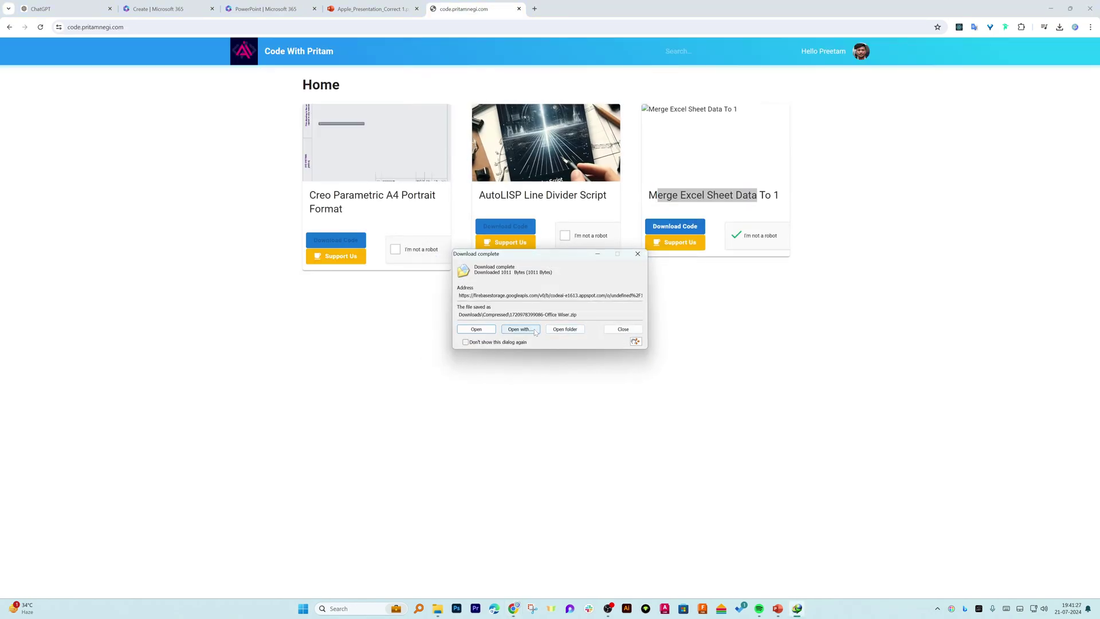
# Open the downloaded archive and unlock its Office Wiser.txt file by entering the archive password.
pyautogui.click(494, 330)
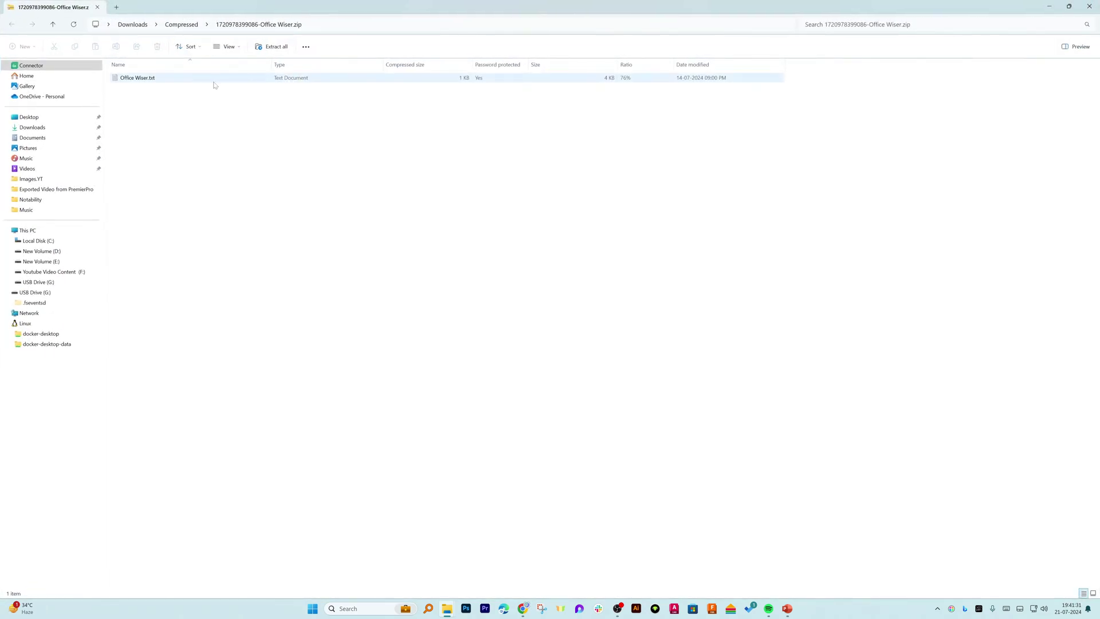
pyautogui.doubleClick(215, 80)
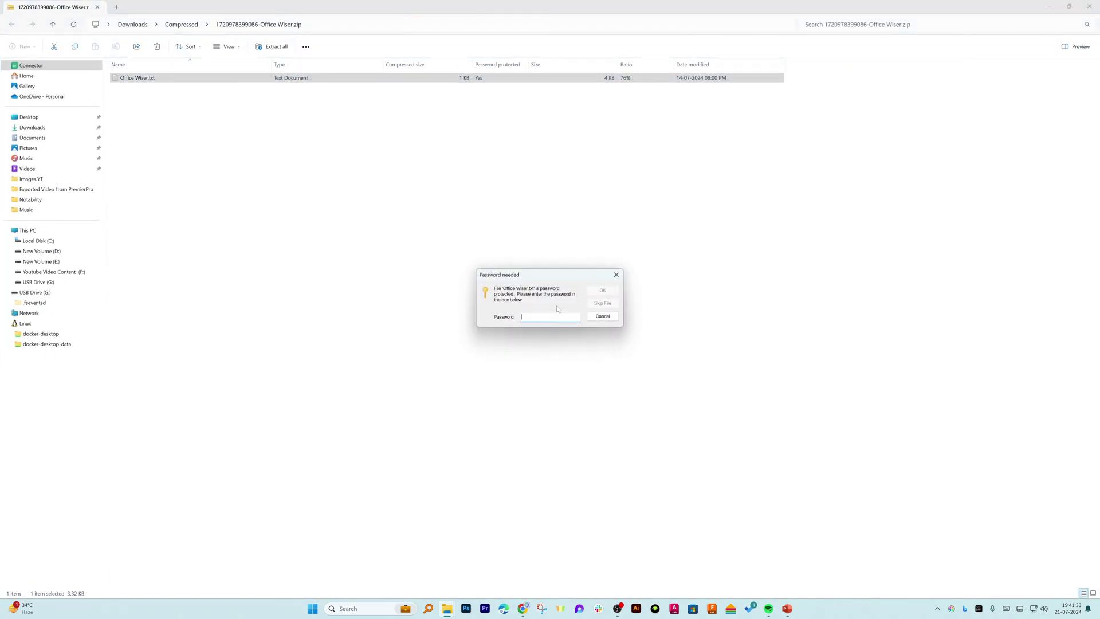
pyautogui.write('•••••••••')
pyautogui.press('Return')
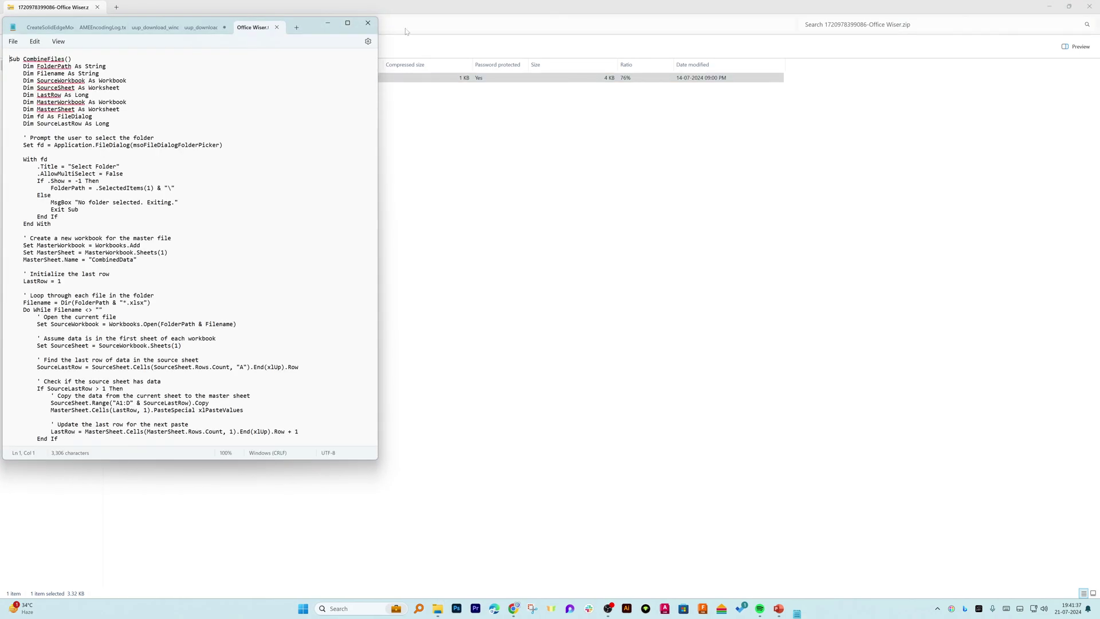
# Examine the full CombineFiles macro code in Office Wiser.txt, and close the text editor and the archive window.
pyautogui.click(348, 23)
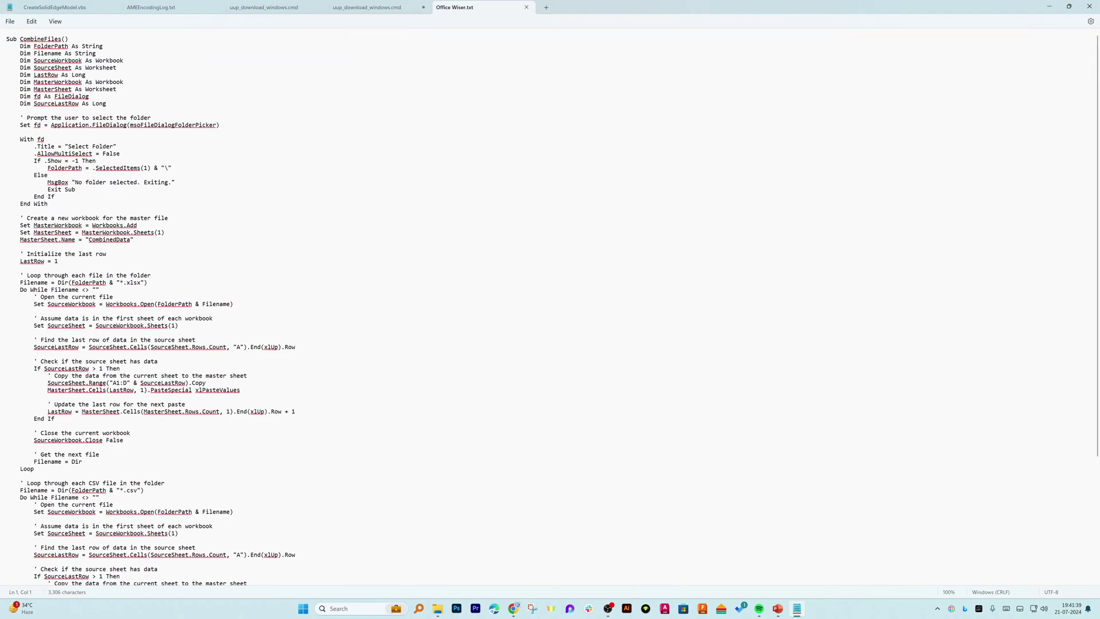
pyautogui.scroll(-8, 378, 117)
pyautogui.scroll(8, 378, 117)
pyautogui.click(526, 9)
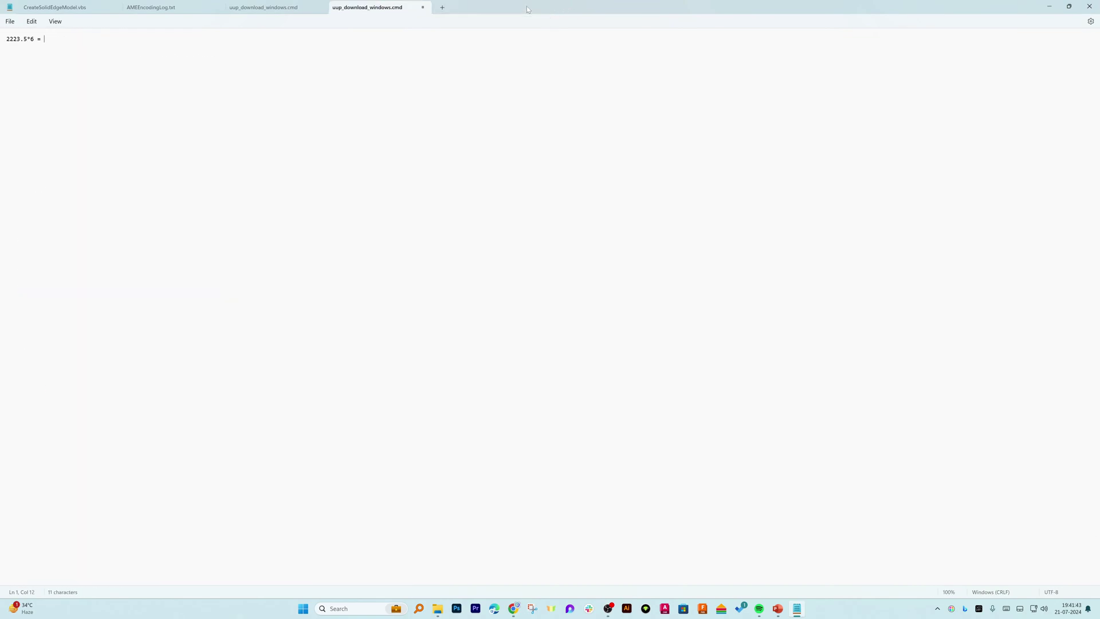
pyautogui.click(1089, 6)
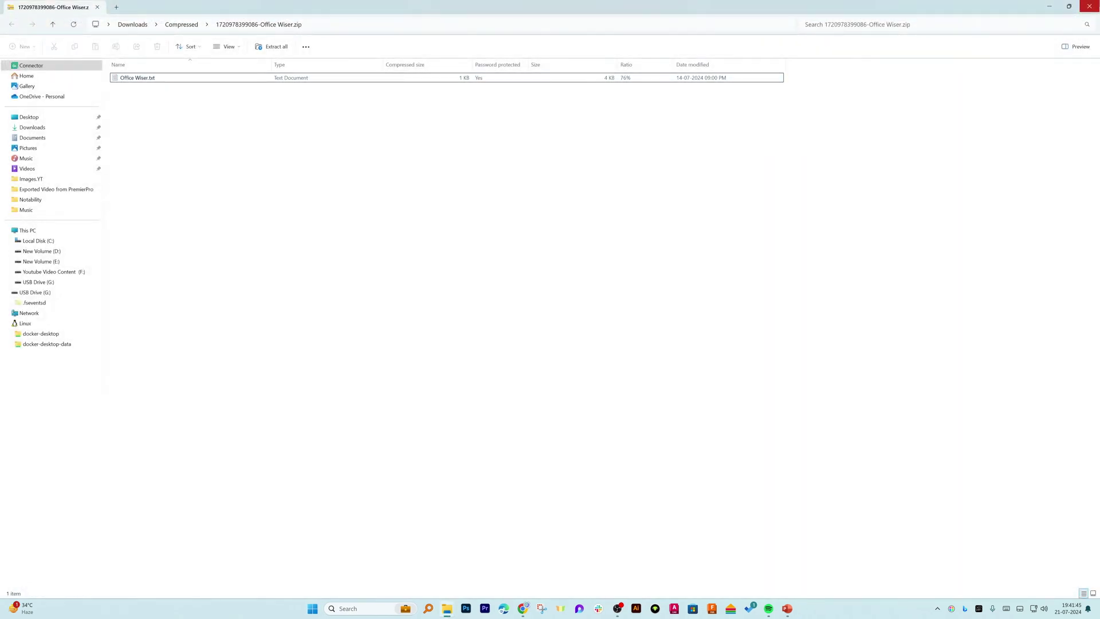
pyautogui.click(1089, 6)
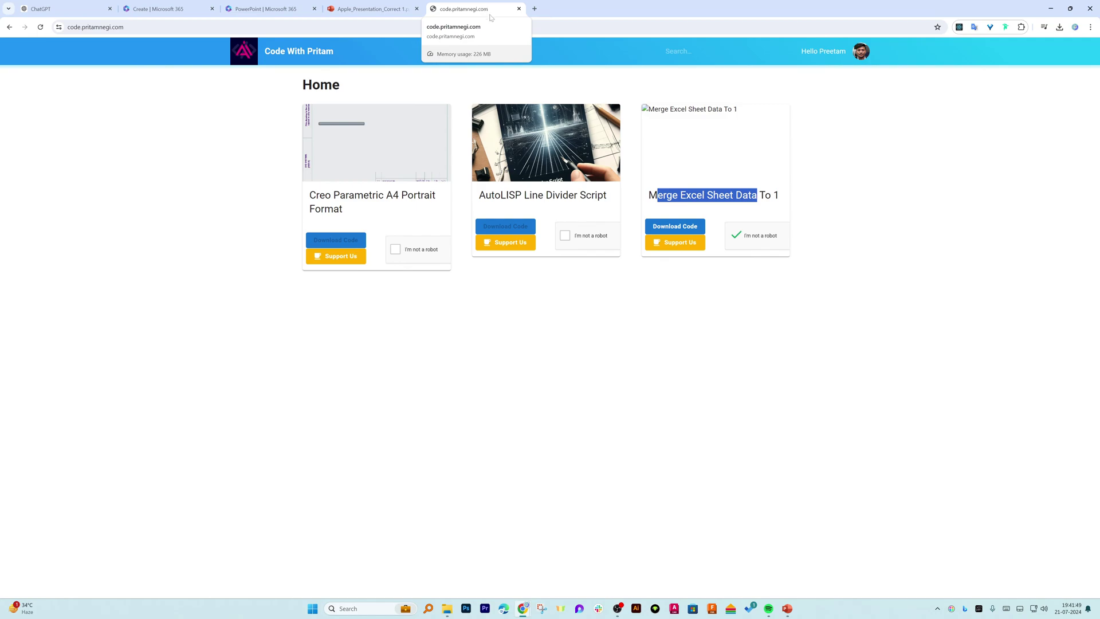
# Close the browser window containing the code download website and switch to the desktop PowerPoint app.
pyautogui.click(921, 144)
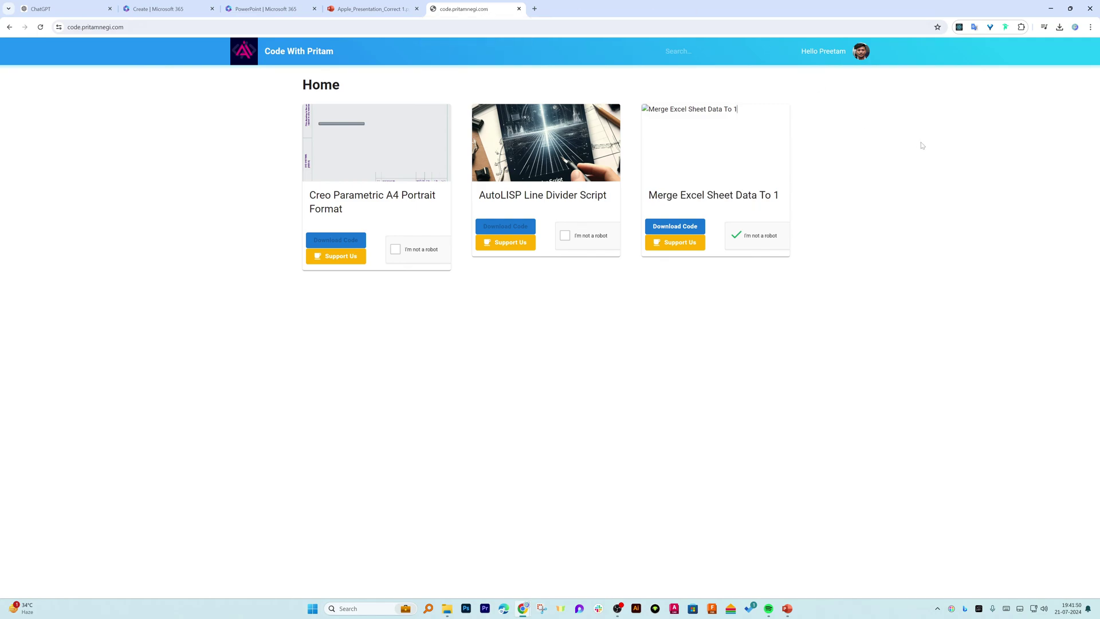
pyautogui.click(1091, 8)
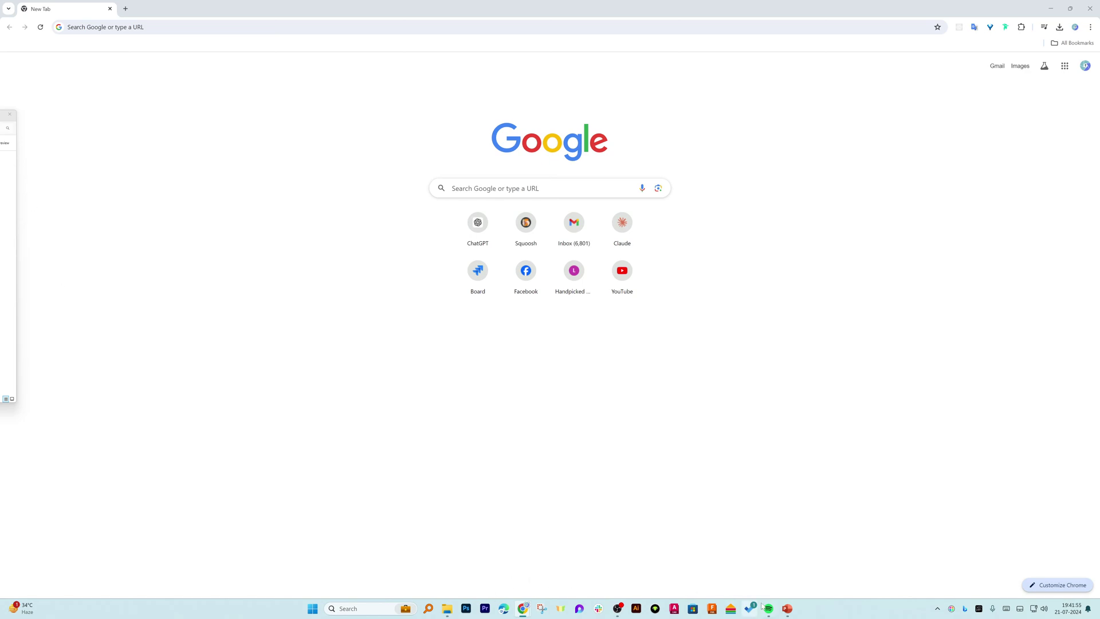
pyautogui.click(788, 610)
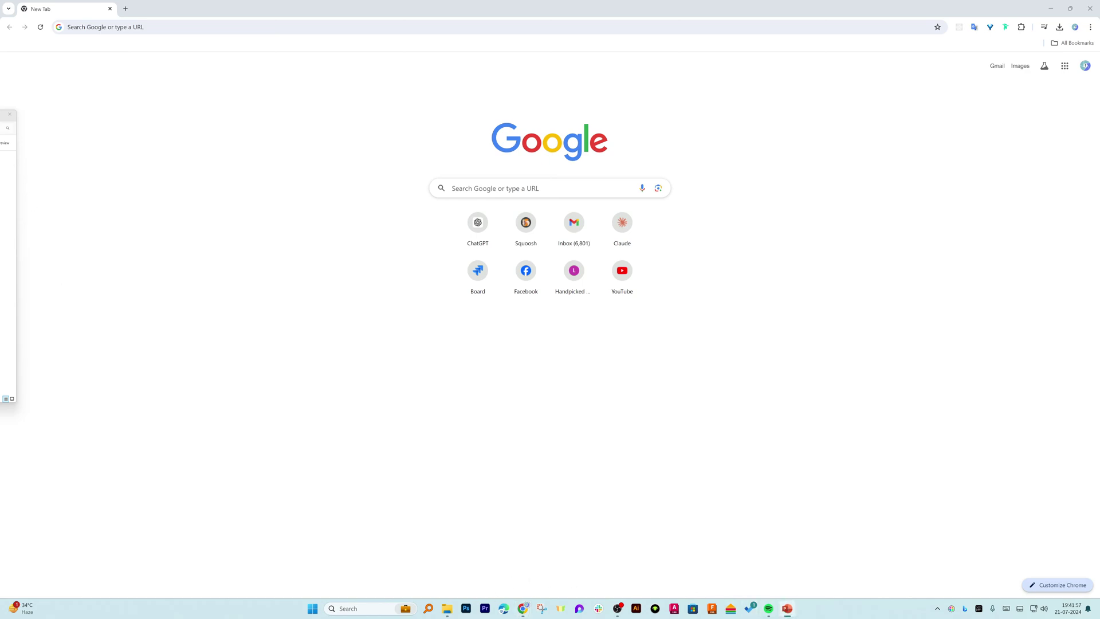